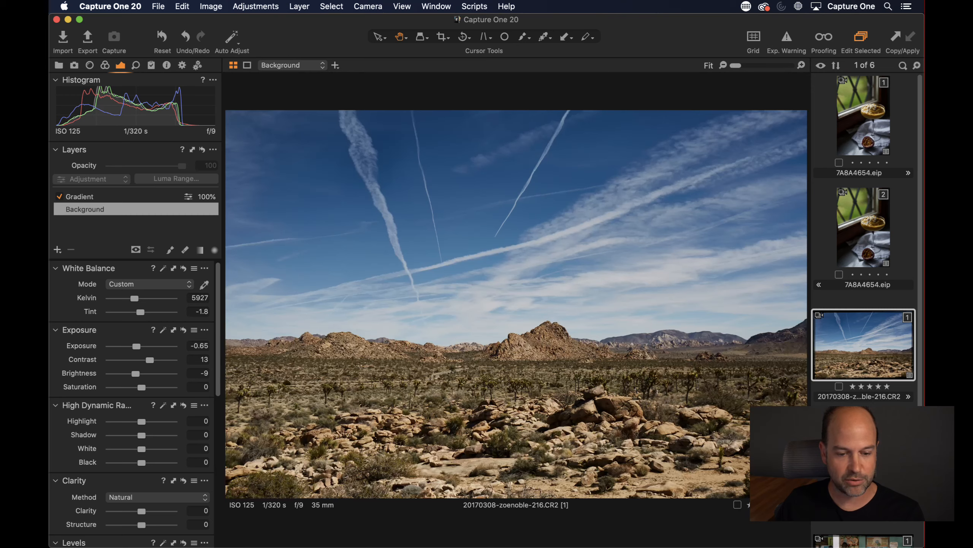
# - Browse the school photo from Thailand and the Using Flow, Luma Range, Style as Layer and Color Grading albums
pyautogui.scroll(-5, 827, 248)
pyautogui.click(865, 365)
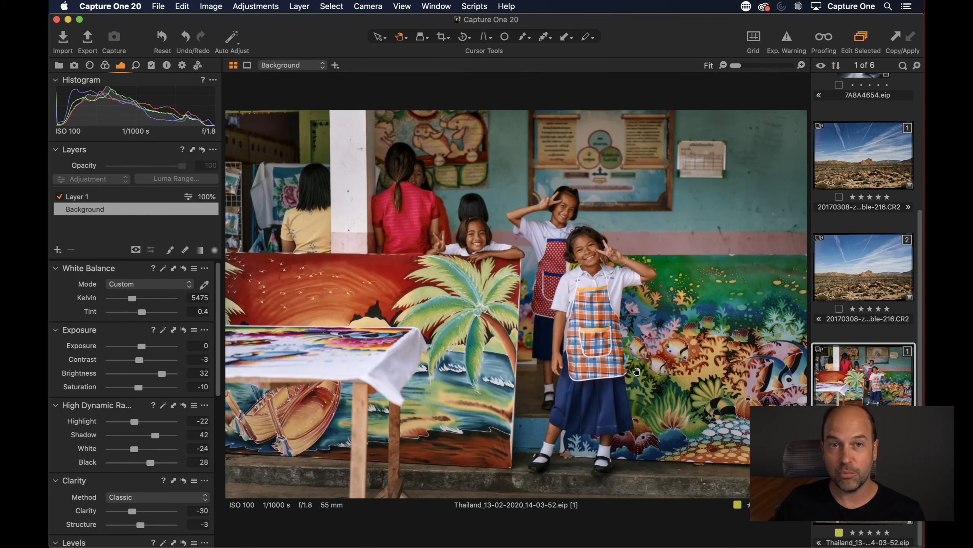
pyautogui.click(58, 66)
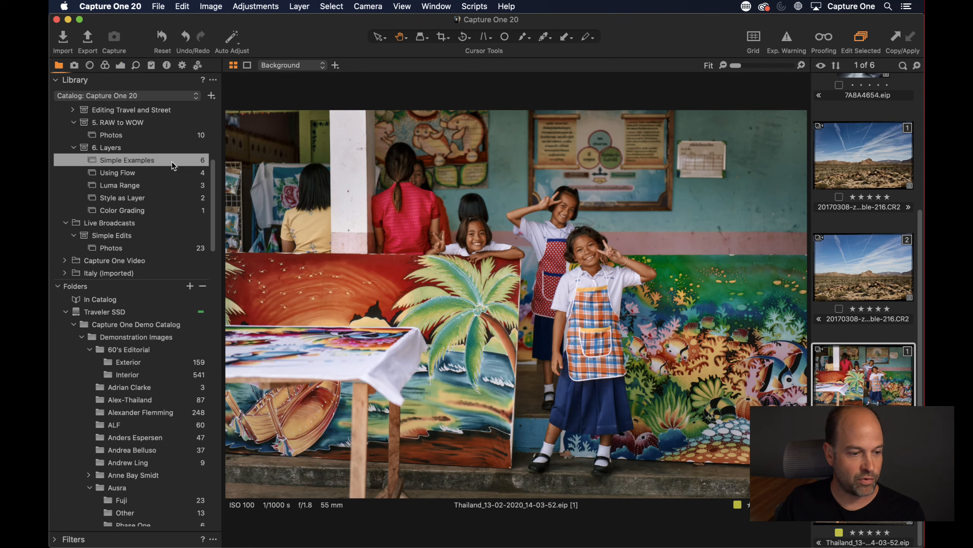
pyautogui.click(137, 174)
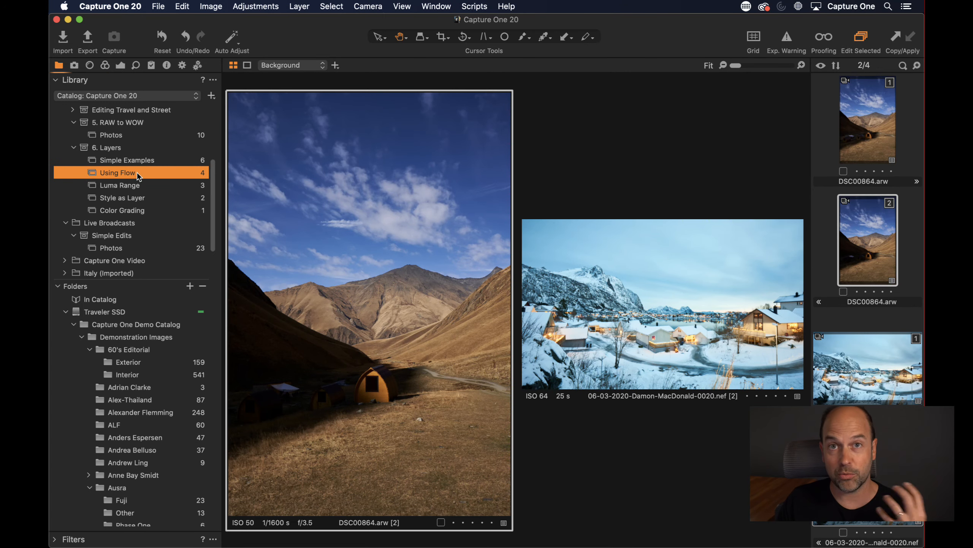
pyautogui.click(133, 186)
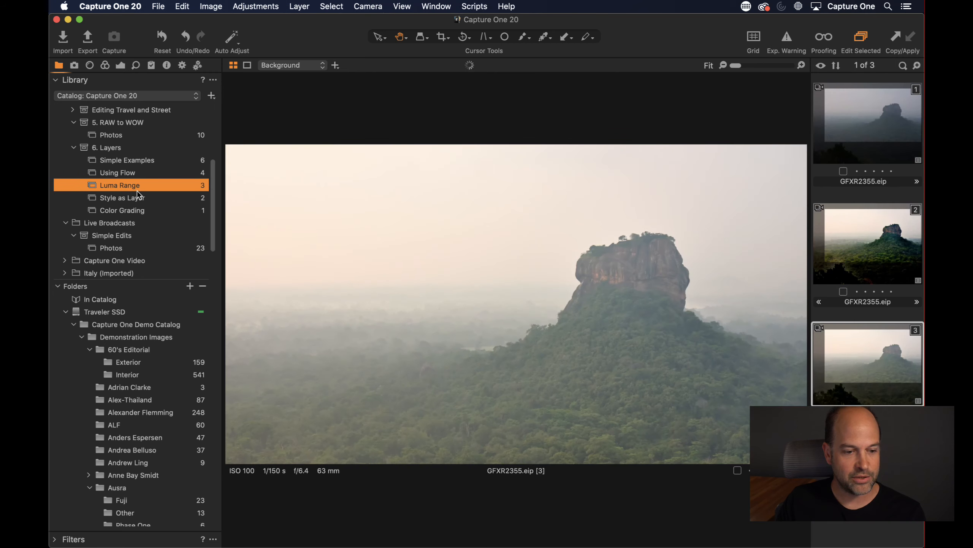
pyautogui.click(836, 254)
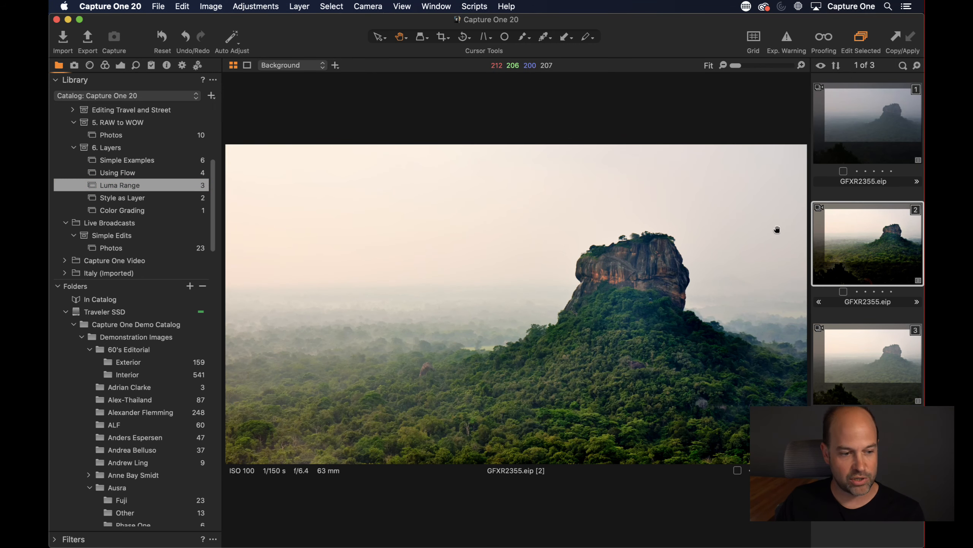
pyautogui.click(147, 199)
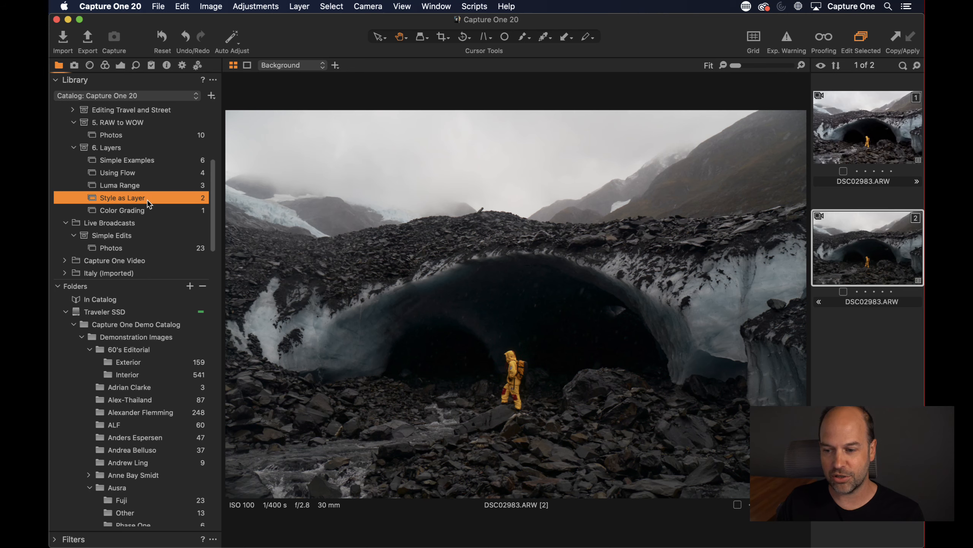
pyautogui.click(147, 211)
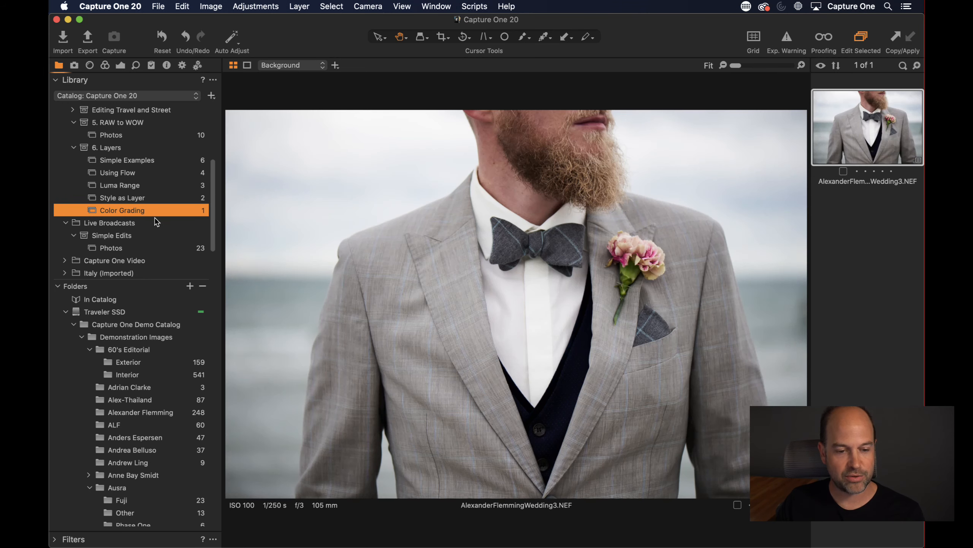
# - Open the second variant of 7A8A4654.eip from the Simple Examples album and bring up its exposure tools
pyautogui.click(135, 161)
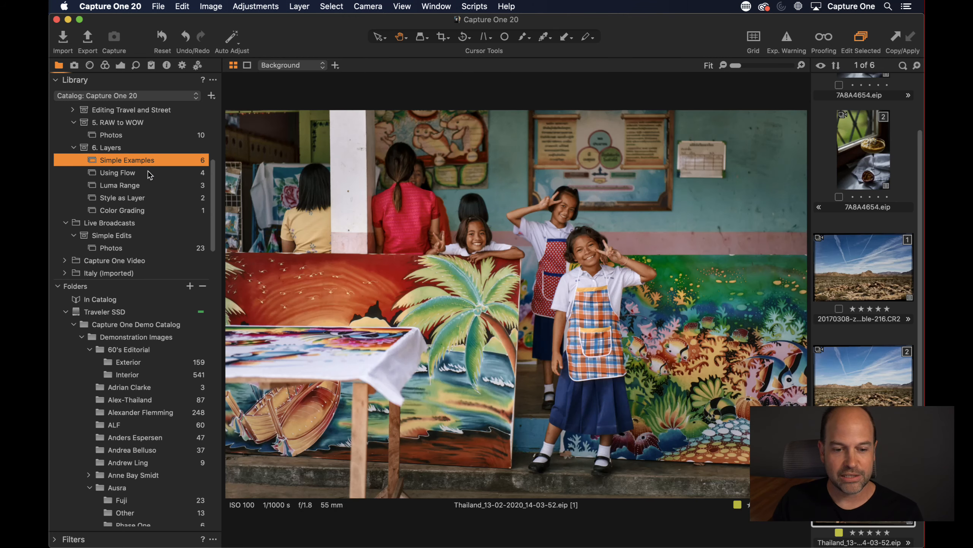
pyautogui.scroll(3, 881, 238)
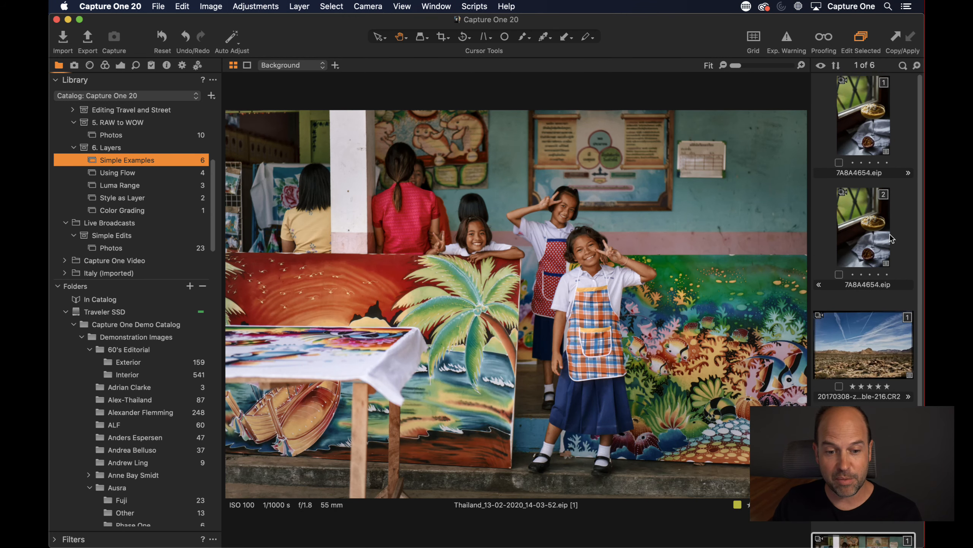
pyautogui.click(865, 220)
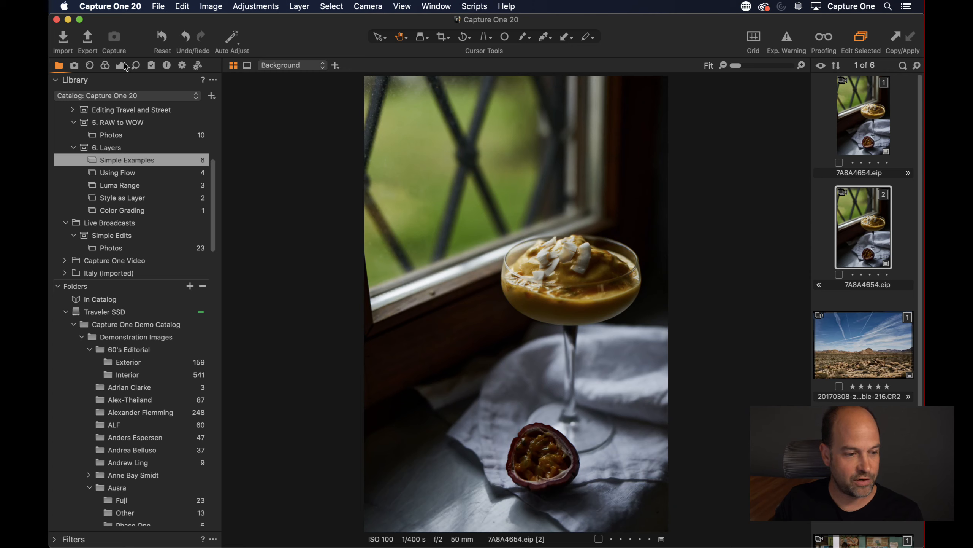
pyautogui.click(120, 65)
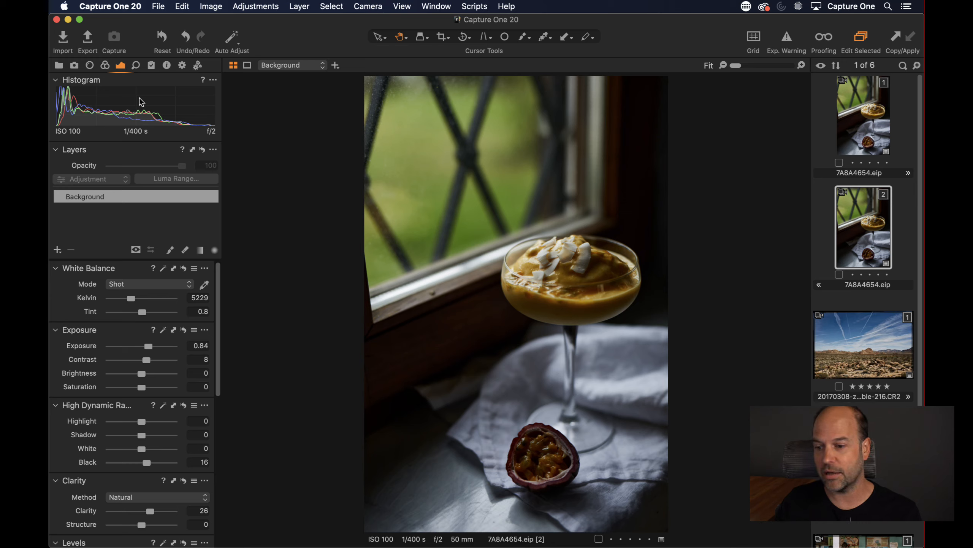
# - Check where the Layers tool appears among the color and detail tools, and return to the exposure tools
pyautogui.click(105, 65)
pyautogui.click(121, 67)
pyautogui.click(136, 66)
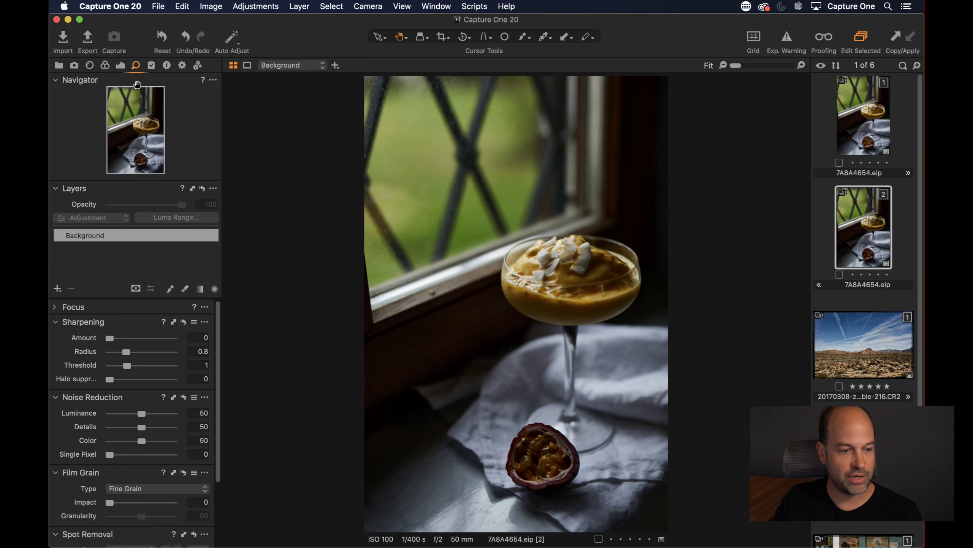
pyautogui.click(121, 68)
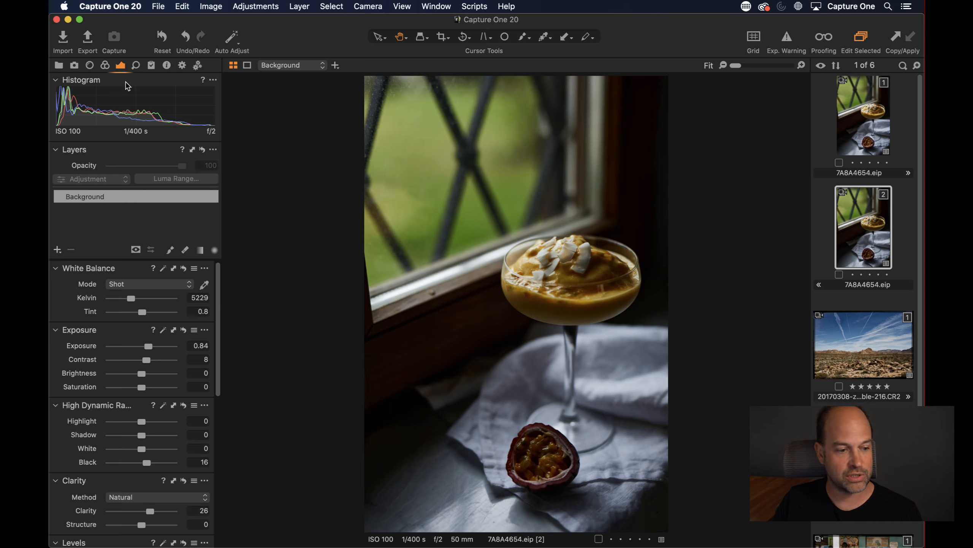
# - Undock the Layers tool, dock it back under the Histogram, and recheck the color and detail tool groups
pyautogui.moveTo(126, 150); pyautogui.dragTo(159, 154)
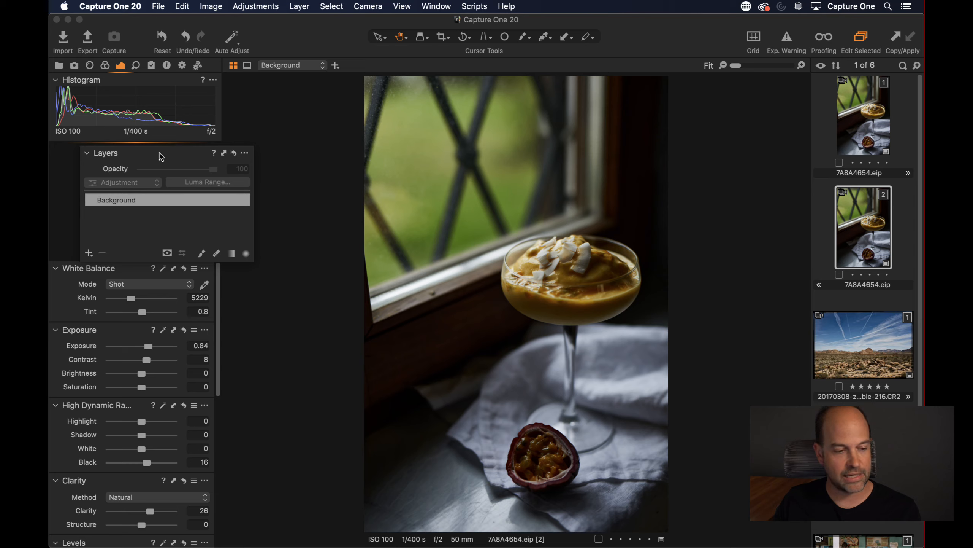
pyautogui.moveTo(159, 152); pyautogui.dragTo(145, 150)
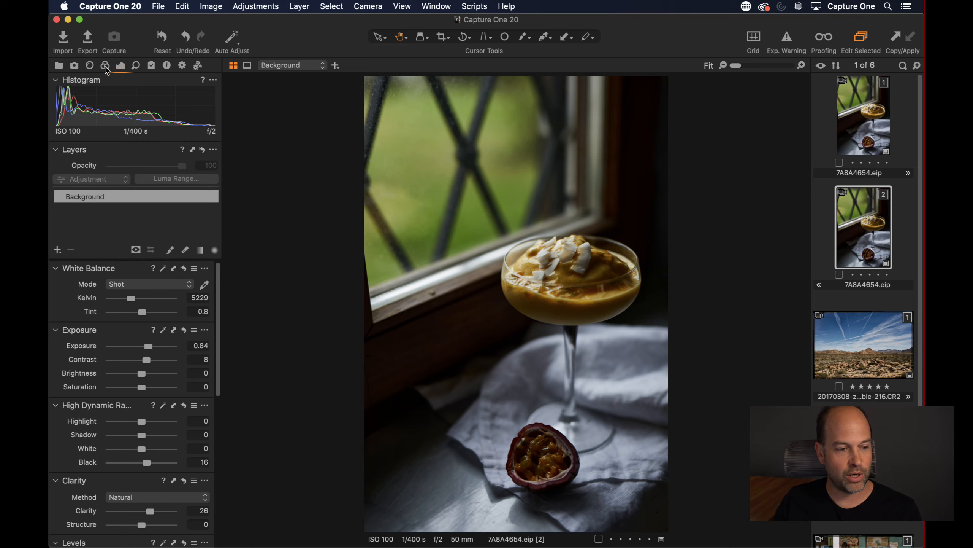
pyautogui.click(105, 65)
pyautogui.click(121, 65)
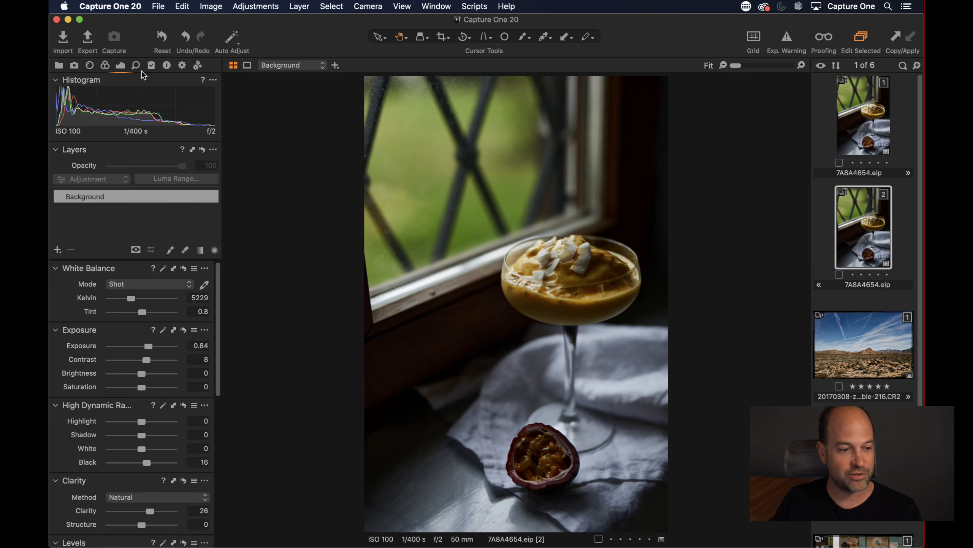
pyautogui.click(136, 65)
pyautogui.click(121, 65)
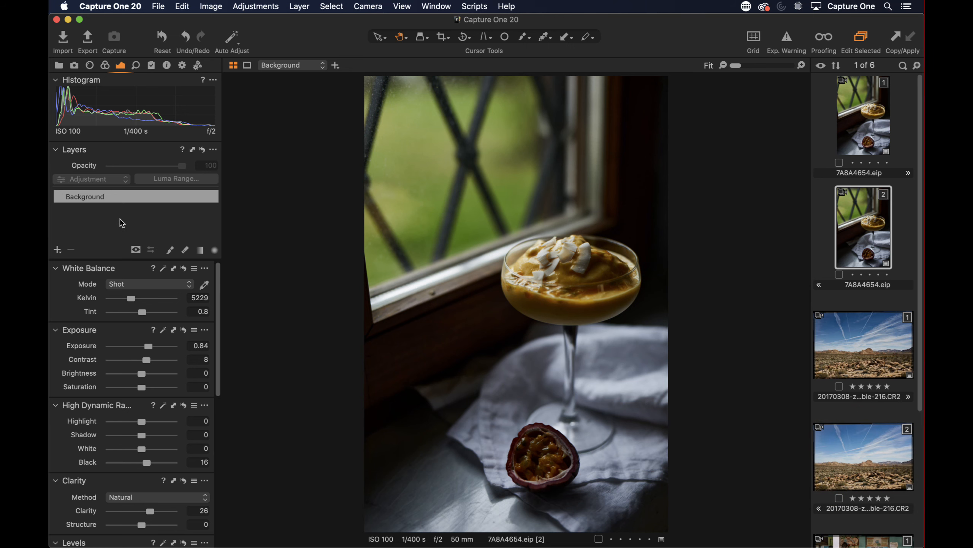
# - Brush a mask on a new layer over the window ledge, cloth and passion fruit, and hide the mask overlay
pyautogui.press('super+equal')
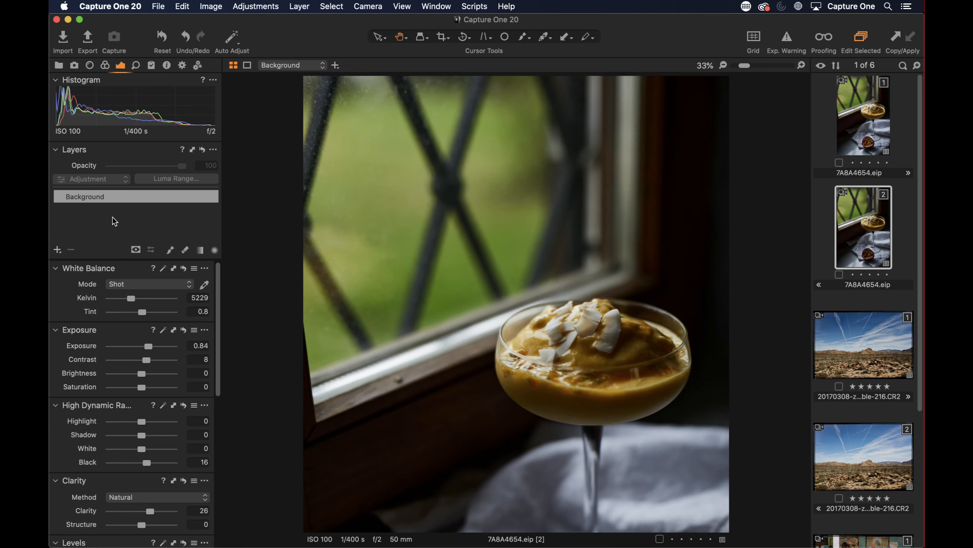
pyautogui.moveTo(567, 371); pyautogui.dragTo(566, 212)
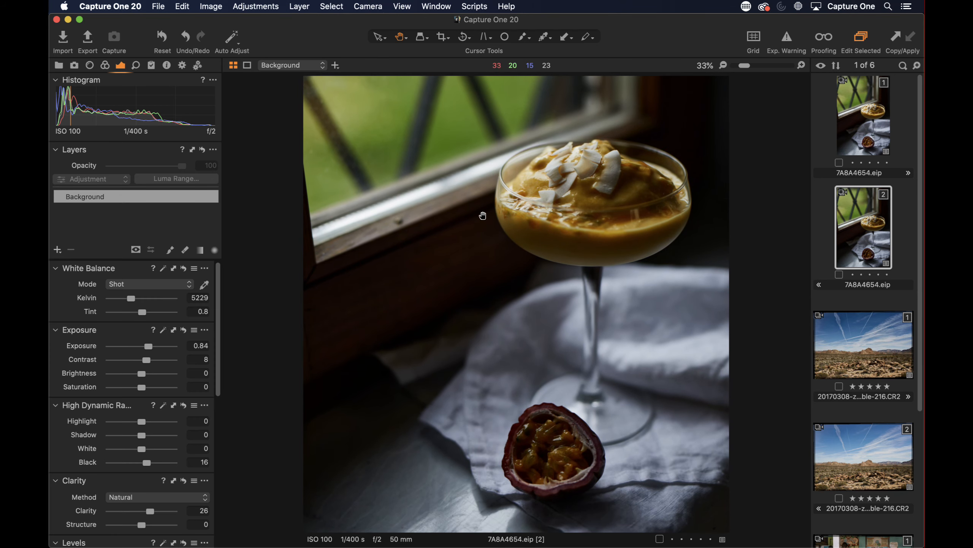
pyautogui.click(170, 249)
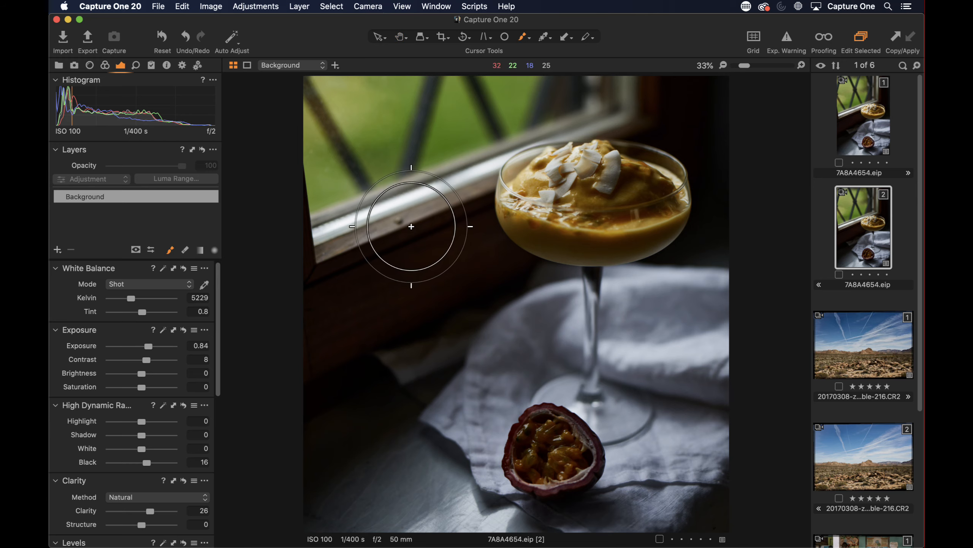
pyautogui.rightClick(411, 234)
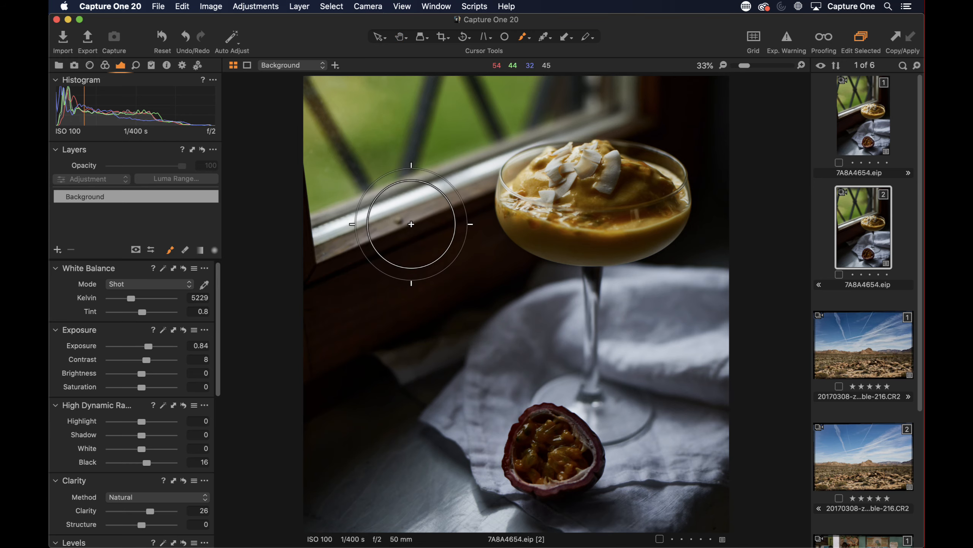
pyautogui.moveTo(428, 199)
pyautogui.mouseDown()
pyautogui.moveTo(343, 242)
pyautogui.moveTo(432, 277)
pyautogui.moveTo(450, 344)
pyautogui.moveTo(465, 342)
pyautogui.moveTo(426, 363)
pyautogui.moveTo(436, 354)
pyautogui.moveTo(403, 395)
pyautogui.moveTo(502, 391)
pyautogui.moveTo(568, 363)
pyautogui.moveTo(573, 407)
pyautogui.moveTo(479, 422)
pyautogui.moveTo(477, 457)
pyautogui.moveTo(583, 450)
pyautogui.moveTo(586, 371)
pyautogui.mouseUp()
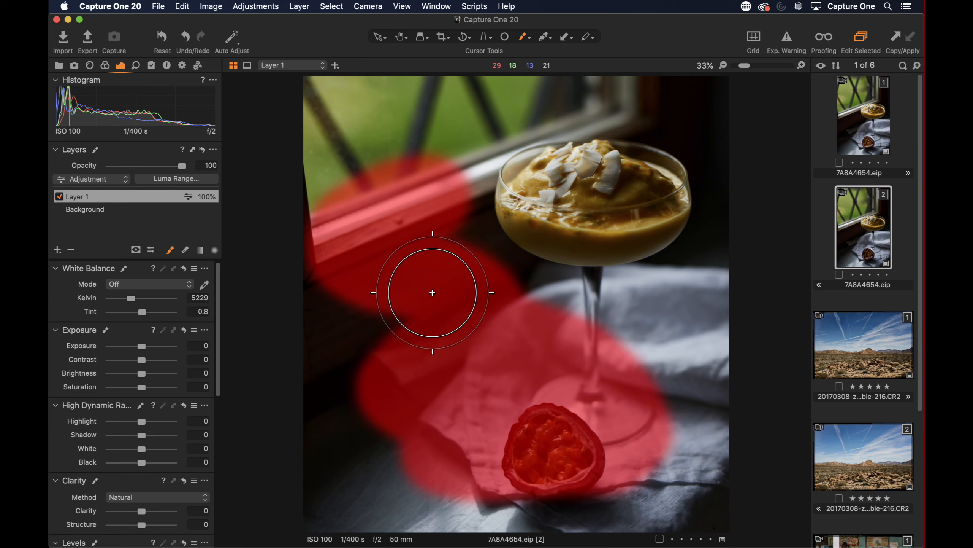
pyautogui.moveTo(432, 292)
pyautogui.mouseDown()
pyautogui.moveTo(426, 221)
pyautogui.moveTo(542, 347)
pyautogui.moveTo(399, 314)
pyautogui.mouseUp()
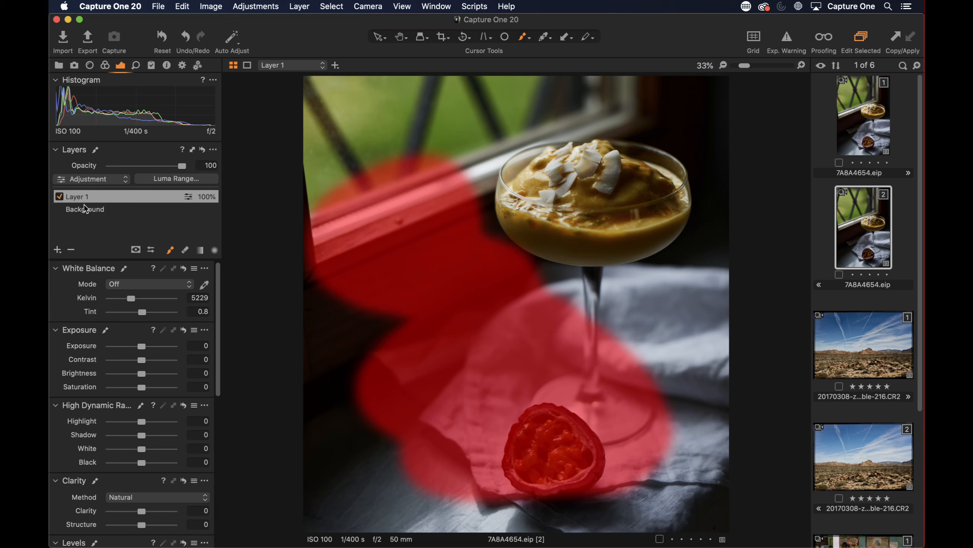
pyautogui.press('m')
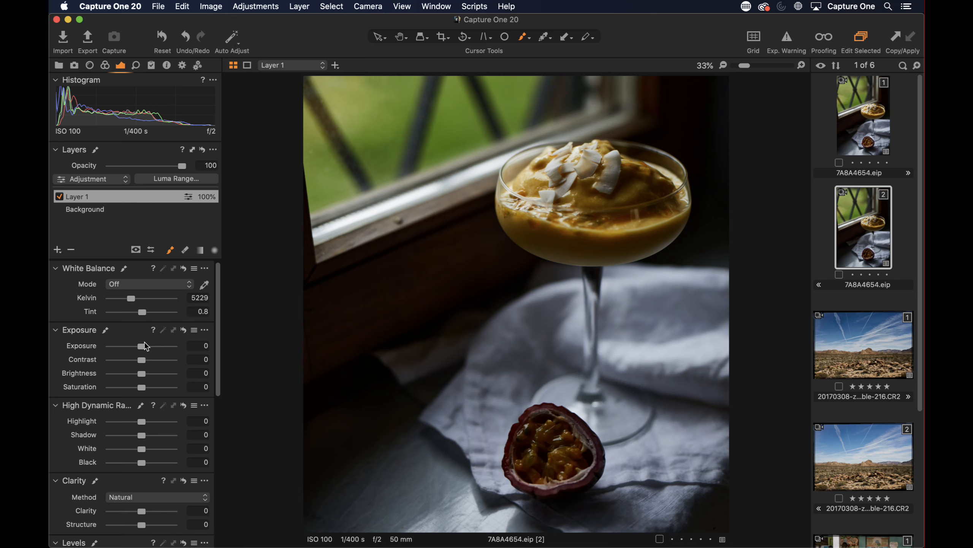
# - Set Exposure to 1.36, Contrast to -14, Highlight to -47 and Clarity to 100 on Layer 1
pyautogui.moveTo(142, 346)
pyautogui.mouseDown()
pyautogui.moveTo(158, 345)
pyautogui.moveTo(140, 345)
pyautogui.moveTo(152, 346)
pyautogui.moveTo(134, 363)
pyautogui.mouseUp()
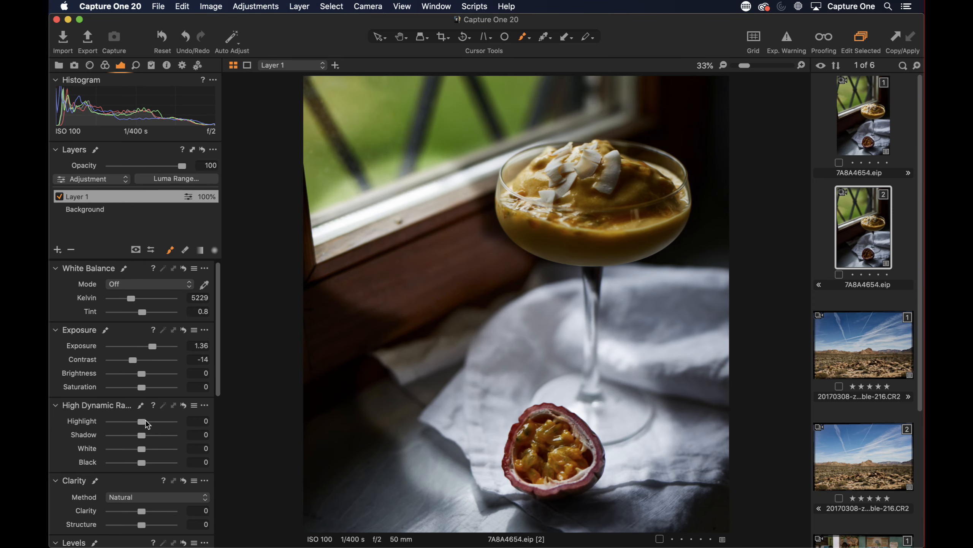
pyautogui.moveTo(146, 420)
pyautogui.mouseDown()
pyautogui.moveTo(172, 421)
pyautogui.moveTo(127, 425)
pyautogui.mouseUp()
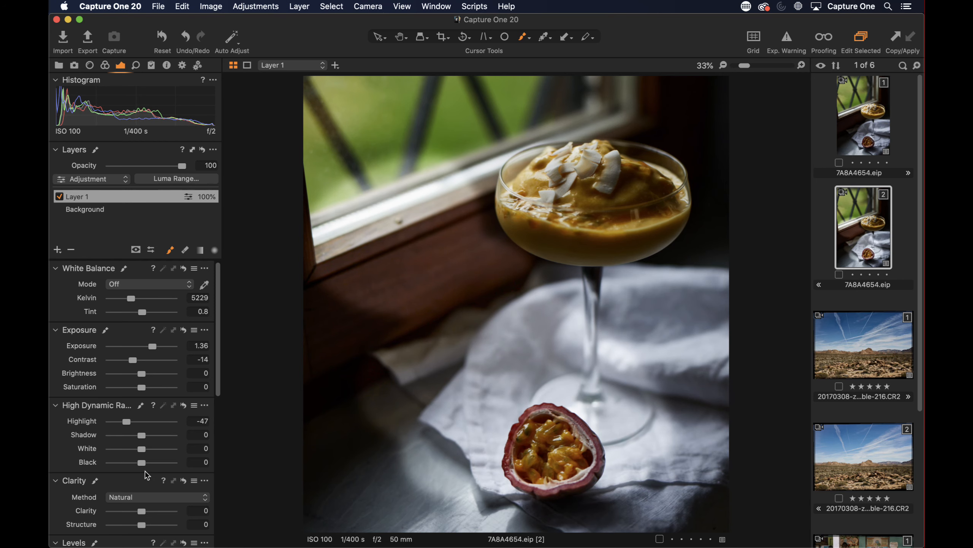
pyautogui.moveTo(141, 510); pyautogui.dragTo(174, 511)
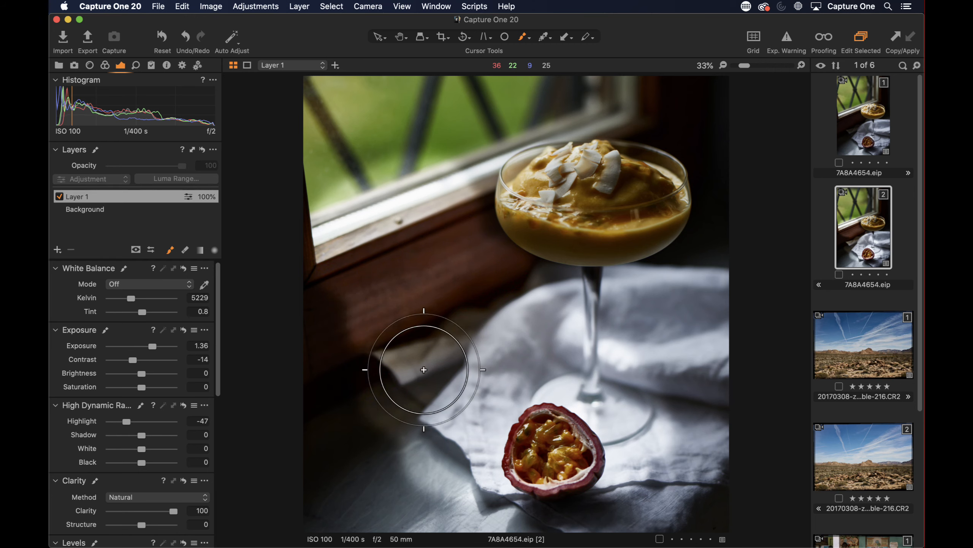
# - Extend Layer 1's mask over more of the window, glass and cloth, and delete the layer
pyautogui.moveTo(424, 370)
pyautogui.mouseDown()
pyautogui.moveTo(475, 424)
pyautogui.moveTo(565, 436)
pyautogui.moveTo(638, 342)
pyautogui.moveTo(587, 276)
pyautogui.moveTo(523, 231)
pyautogui.moveTo(474, 360)
pyautogui.moveTo(432, 414)
pyautogui.mouseUp()
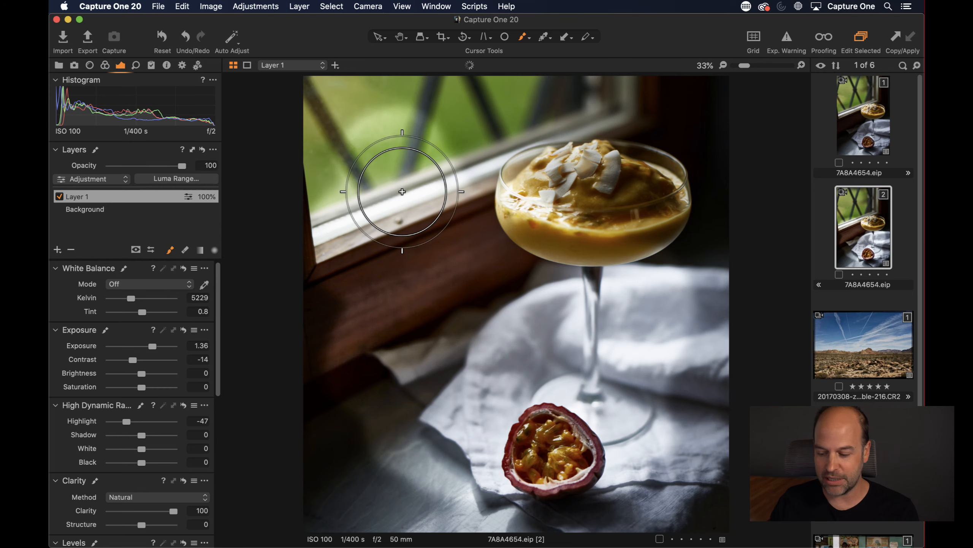
pyautogui.press('m')
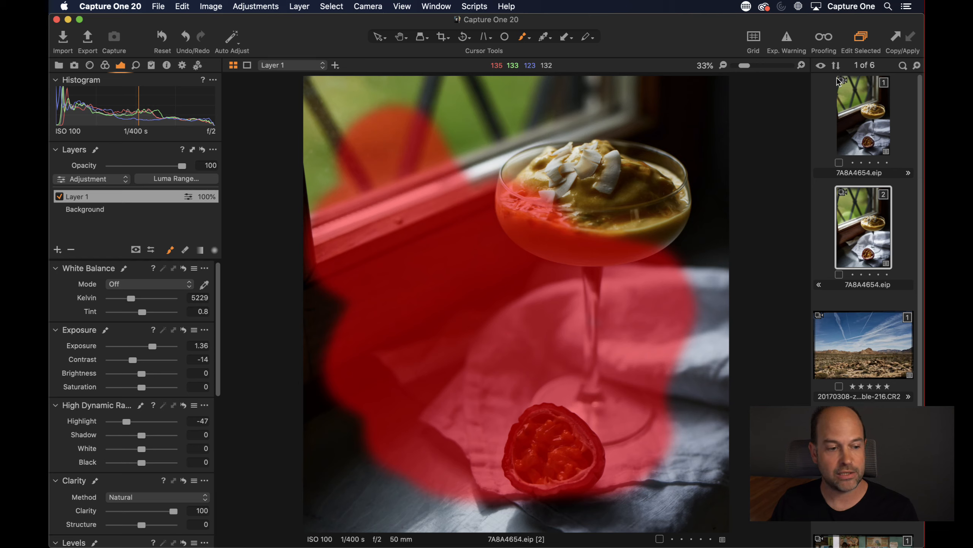
pyautogui.click(71, 250)
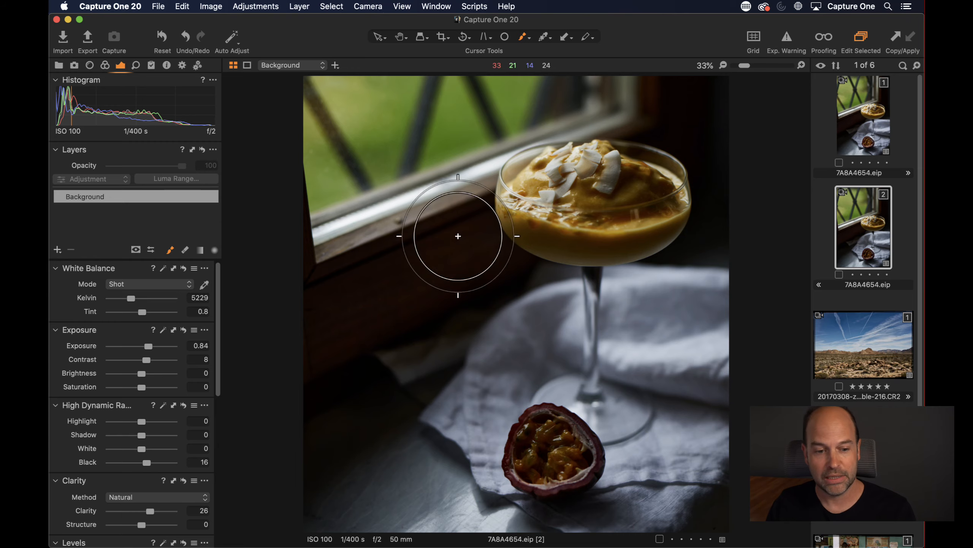
# - Hide the image browser and enlarge the photo to 67% around the dessert glass
pyautogui.press('super+b')
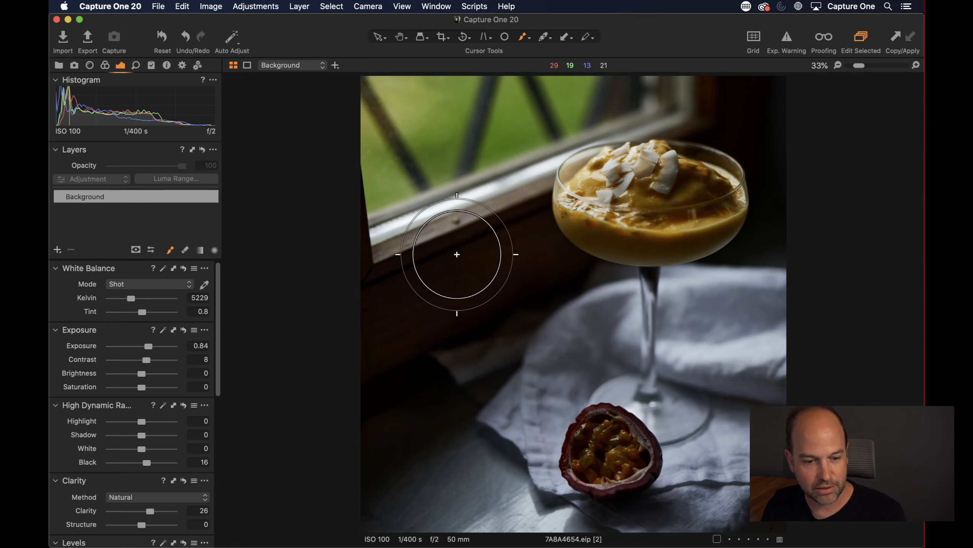
pyautogui.press('super+plus')
pyautogui.press('super+plus')
pyautogui.press('space')
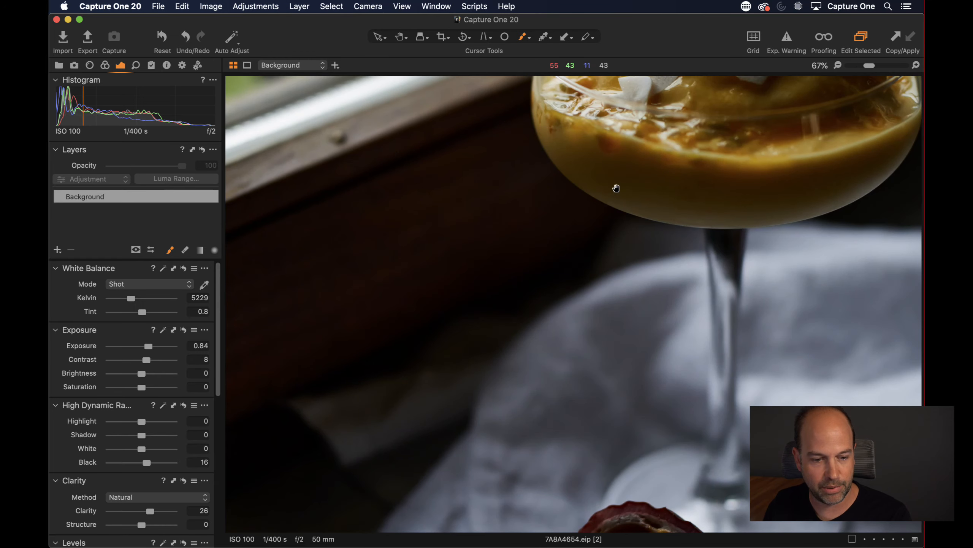
pyautogui.moveTo(617, 187); pyautogui.dragTo(417, 344)
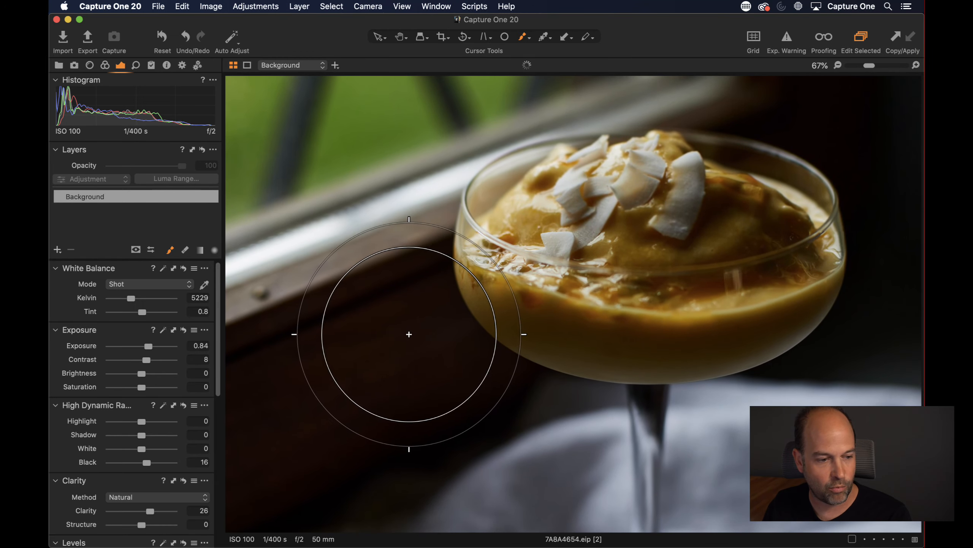
# - Bring up the sharpening and noise reduction tools and reframe the dessert glass with the Pan tool
pyautogui.click(137, 71)
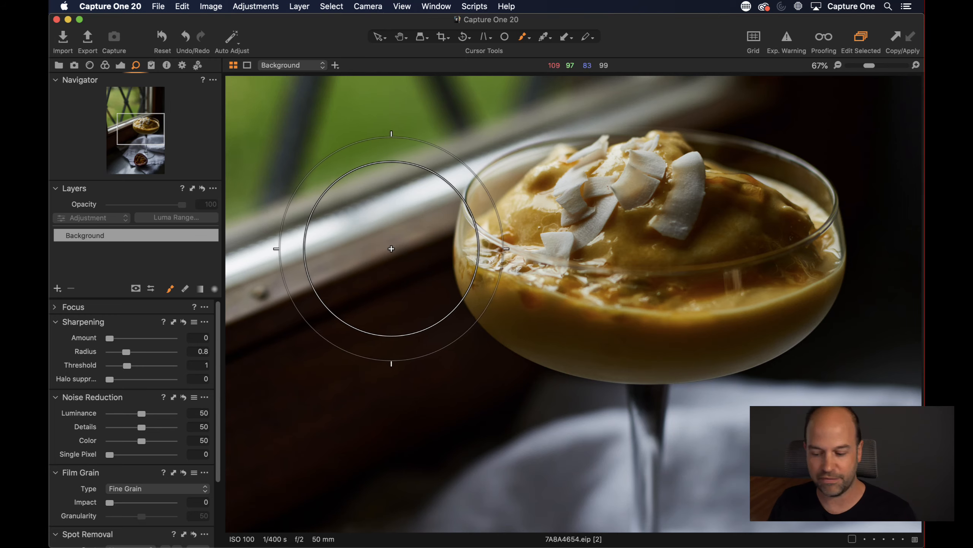
pyautogui.press('h')
pyautogui.moveTo(370, 243)
pyautogui.mouseDown()
pyautogui.moveTo(684, 261)
pyautogui.moveTo(373, 252)
pyautogui.moveTo(342, 285)
pyautogui.mouseUp()
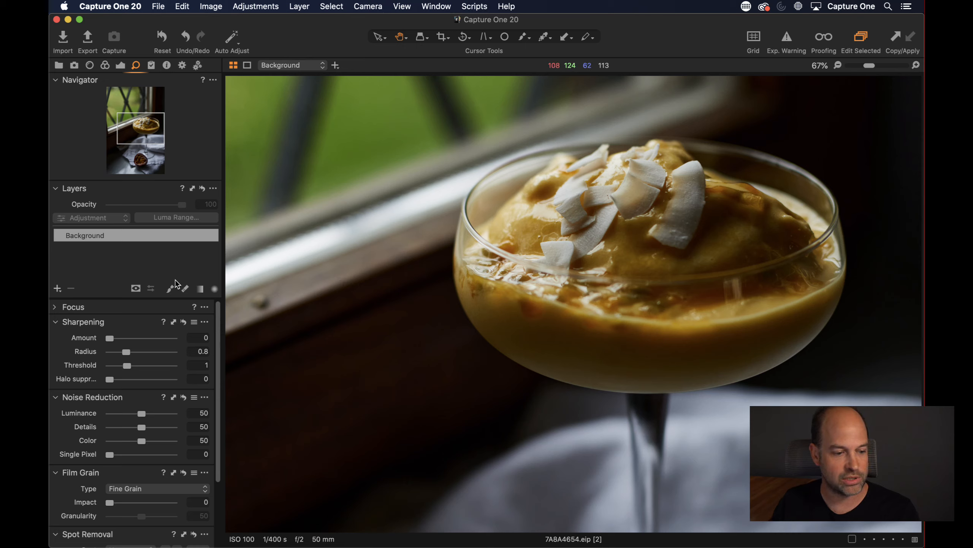
# - Select the mask brush, add a new adjustment layer and name it Smoothie
pyautogui.click(172, 290)
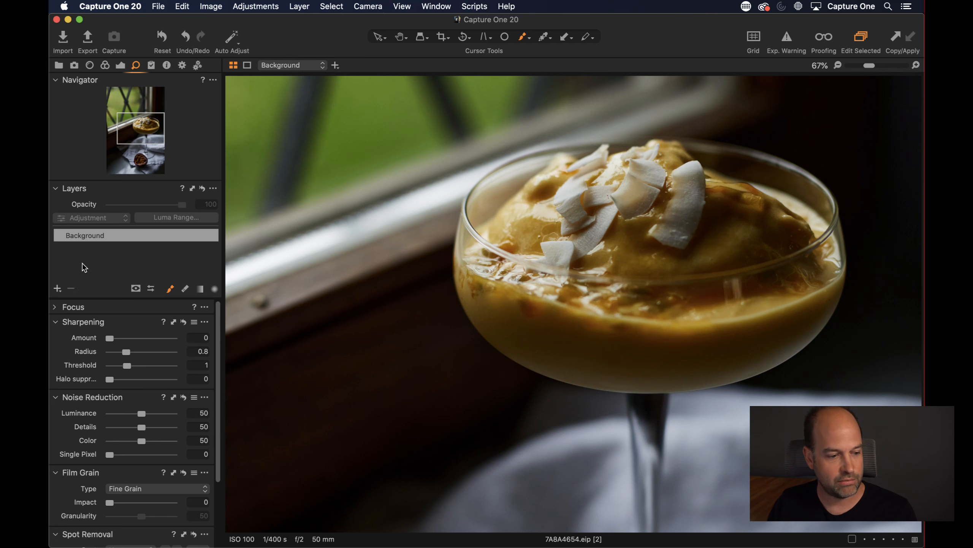
pyautogui.click(58, 288)
pyautogui.doubleClick(99, 235)
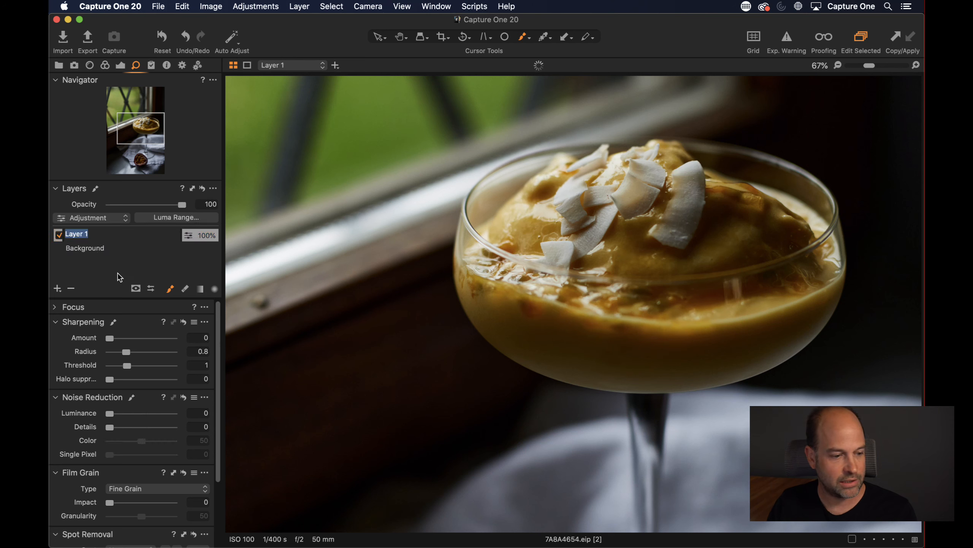
pyautogui.write('Smoothie')
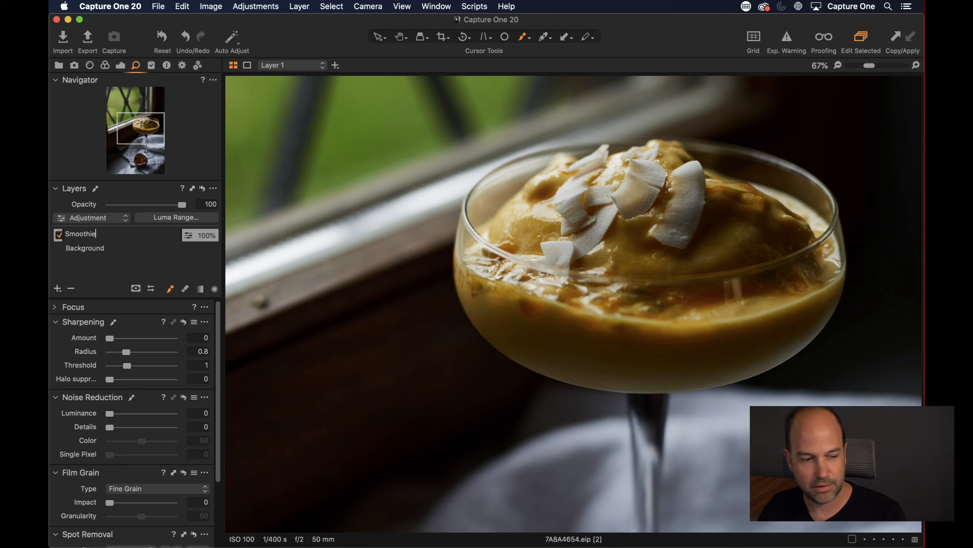
pyautogui.press('Return')
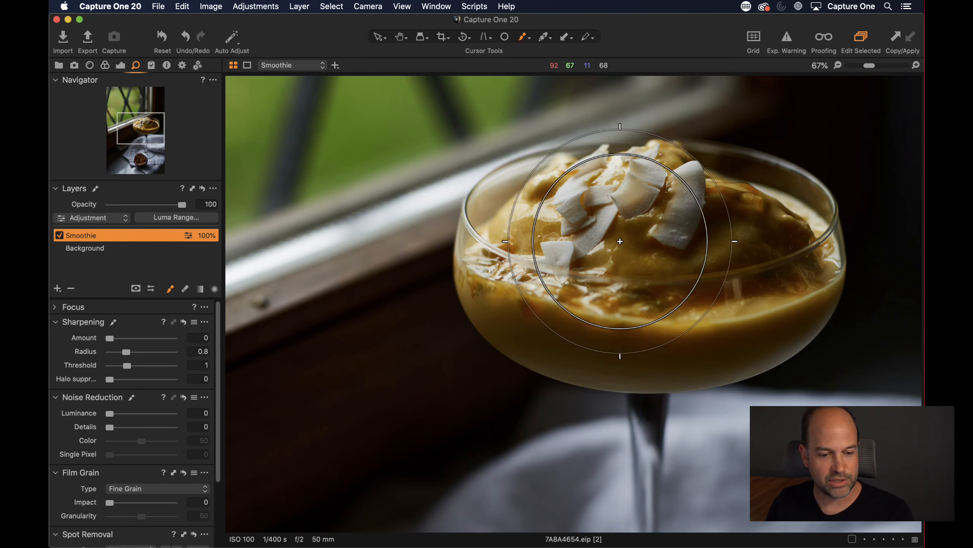
# - Reduce the brush size, paint the Smoothie mask over the dessert inside the glass, and hide the mask overlay
pyautogui.rightClick(606, 254)
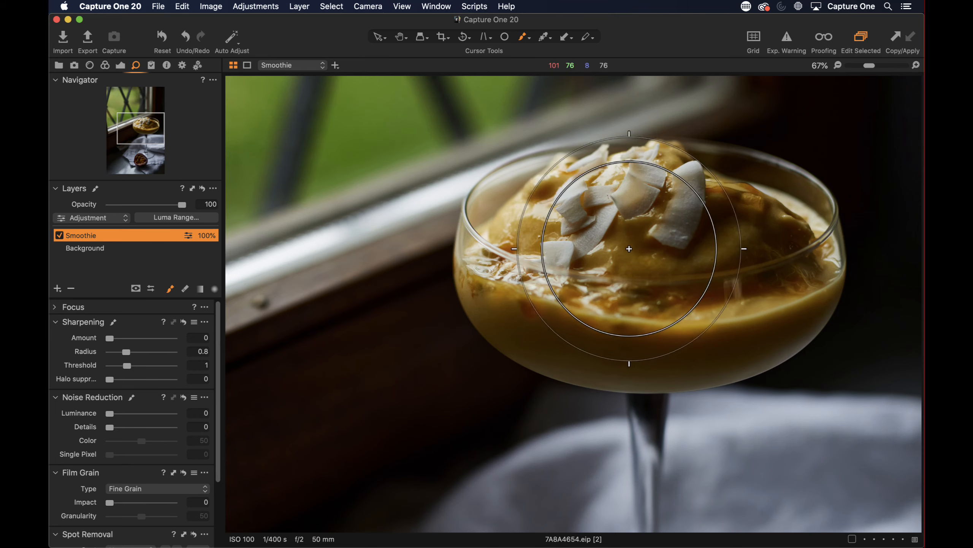
pyautogui.rightClick(568, 245)
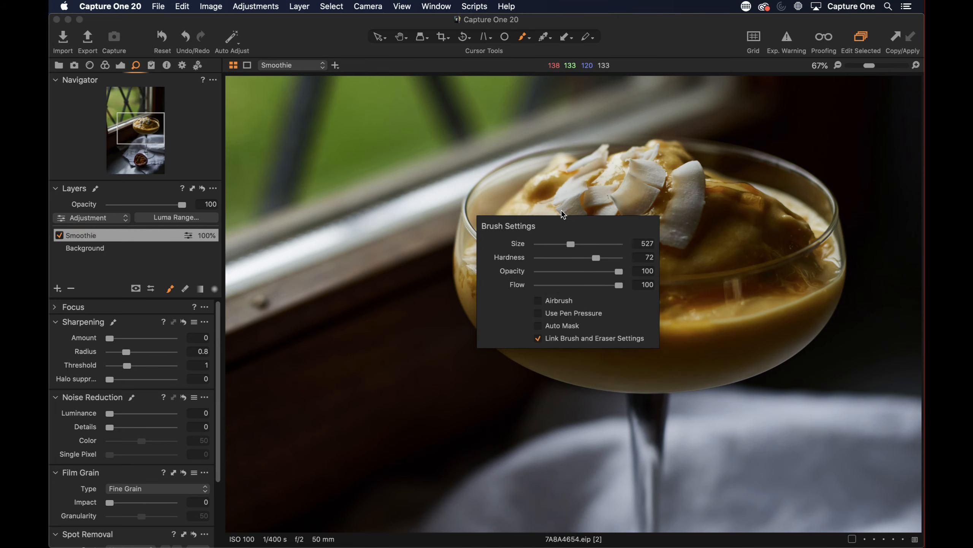
pyautogui.moveTo(567, 180)
pyautogui.mouseDown()
pyautogui.moveTo(529, 243)
pyautogui.moveTo(571, 320)
pyautogui.moveTo(739, 305)
pyautogui.moveTo(621, 192)
pyautogui.moveTo(637, 198)
pyautogui.moveTo(561, 200)
pyautogui.moveTo(522, 261)
pyautogui.moveTo(754, 246)
pyautogui.moveTo(557, 239)
pyautogui.moveTo(731, 246)
pyautogui.moveTo(529, 266)
pyautogui.moveTo(539, 206)
pyautogui.mouseUp()
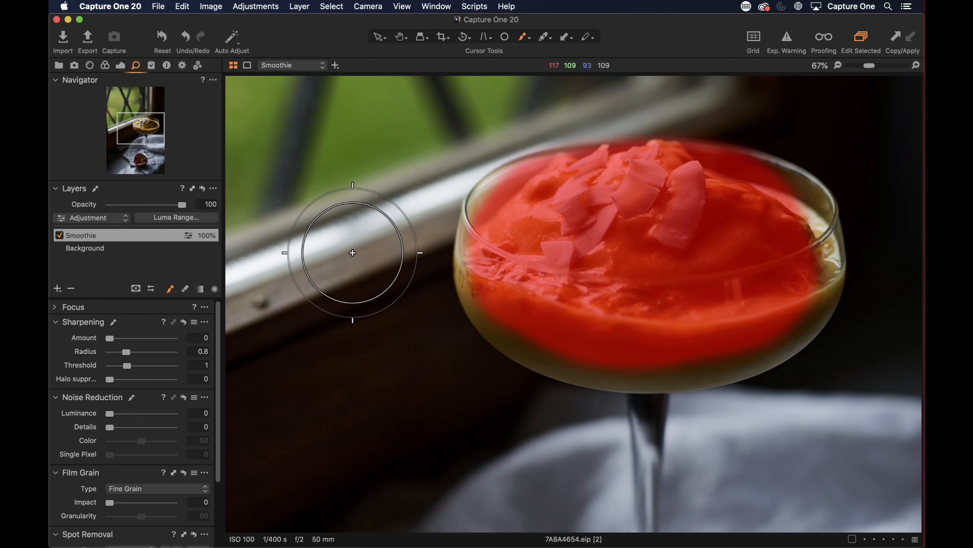
pyautogui.press('m')
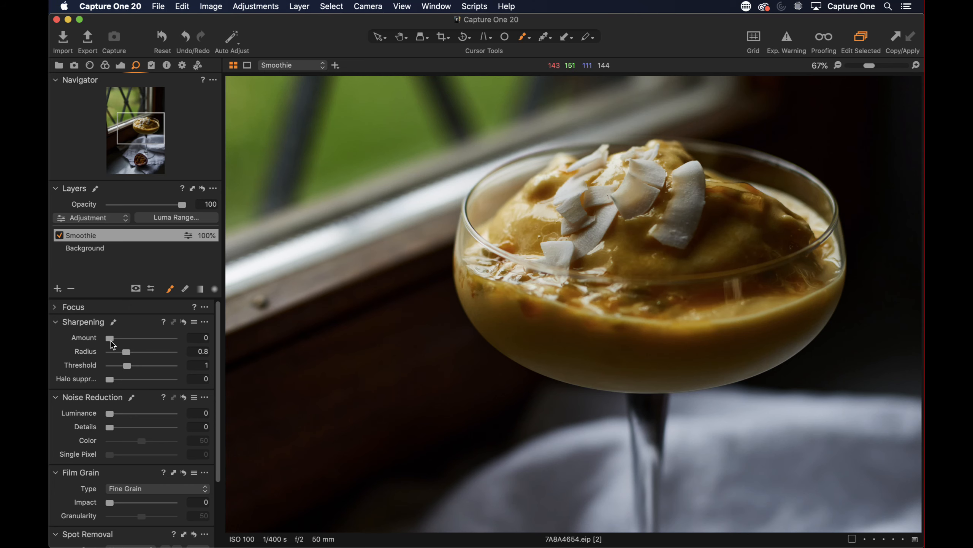
# - Set the Sharpening Amount to 600 on the Smoothie layer
pyautogui.press('super+plus')
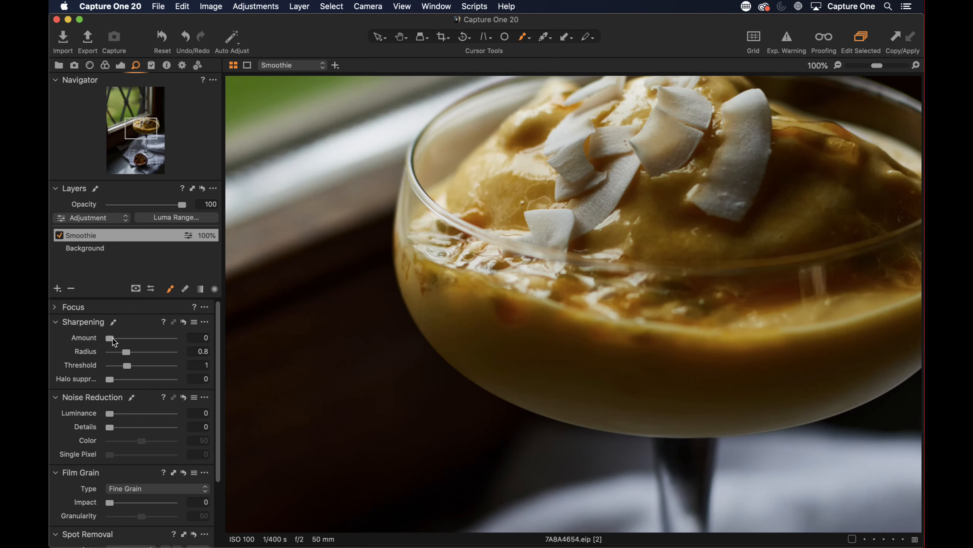
pyautogui.hscroll(5, 479, 234)
pyautogui.scroll(4, 479, 233)
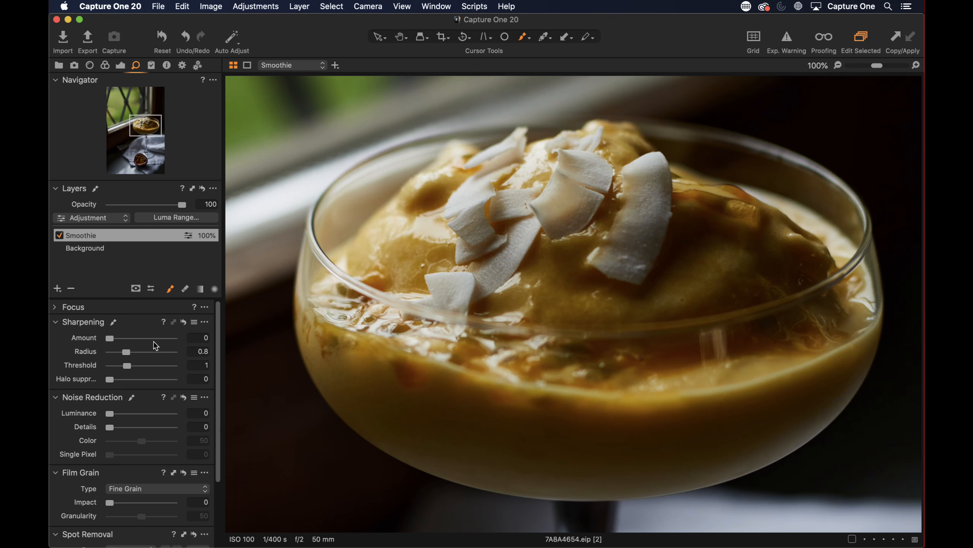
pyautogui.moveTo(109, 337); pyautogui.dragTo(151, 342)
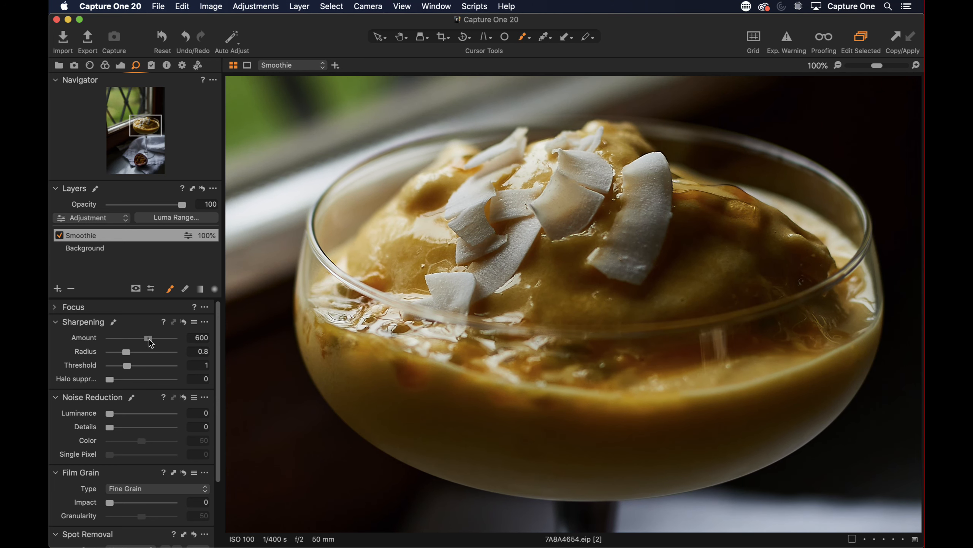
# - Set Clarity to 37 and Shadow to 16 on the Smoothie layer and compare the photo with the layer off and on
pyautogui.scroll(-5, 139, 418)
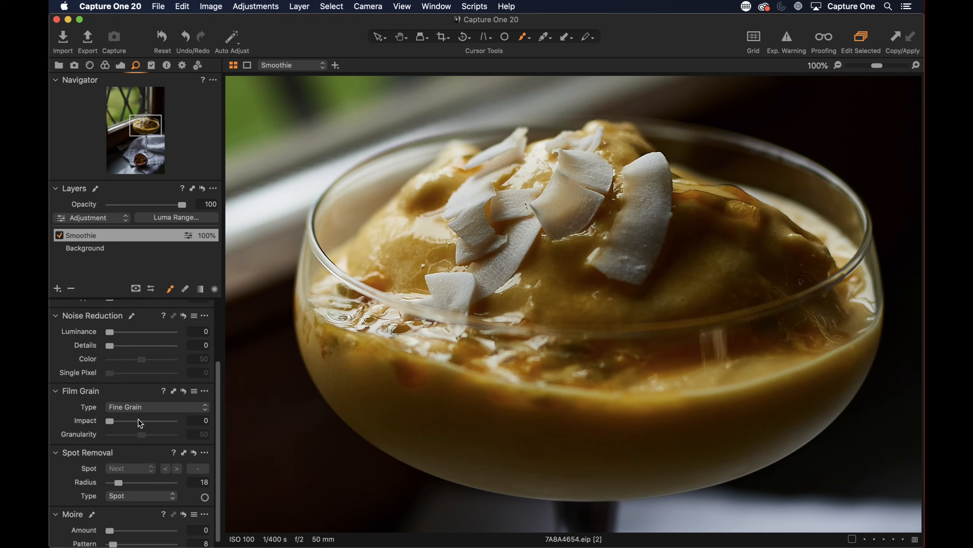
pyautogui.click(122, 64)
pyautogui.scroll(-5, 98, 444)
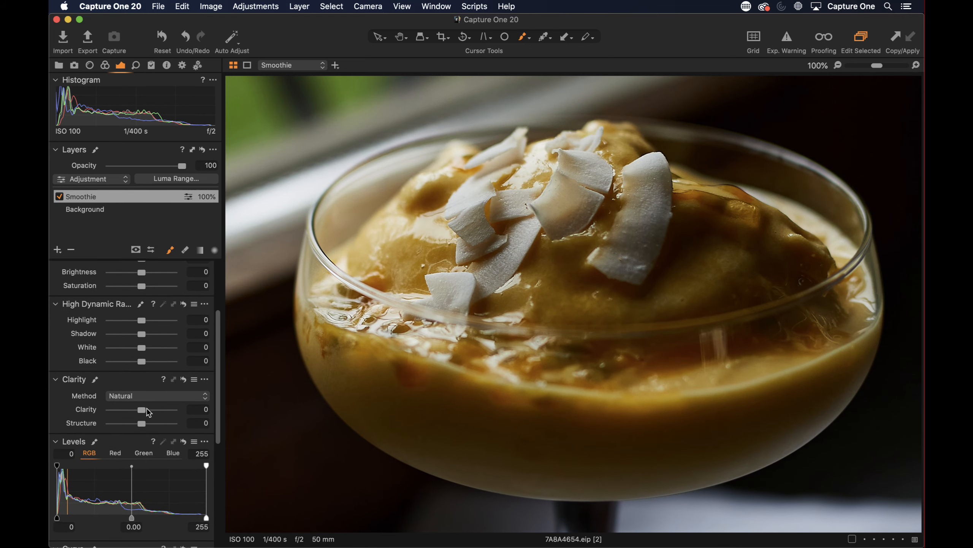
pyautogui.moveTo(148, 410)
pyautogui.mouseDown()
pyautogui.moveTo(173, 421)
pyautogui.moveTo(138, 421)
pyautogui.moveTo(152, 421)
pyautogui.mouseUp()
pyautogui.scroll(5, 146, 422)
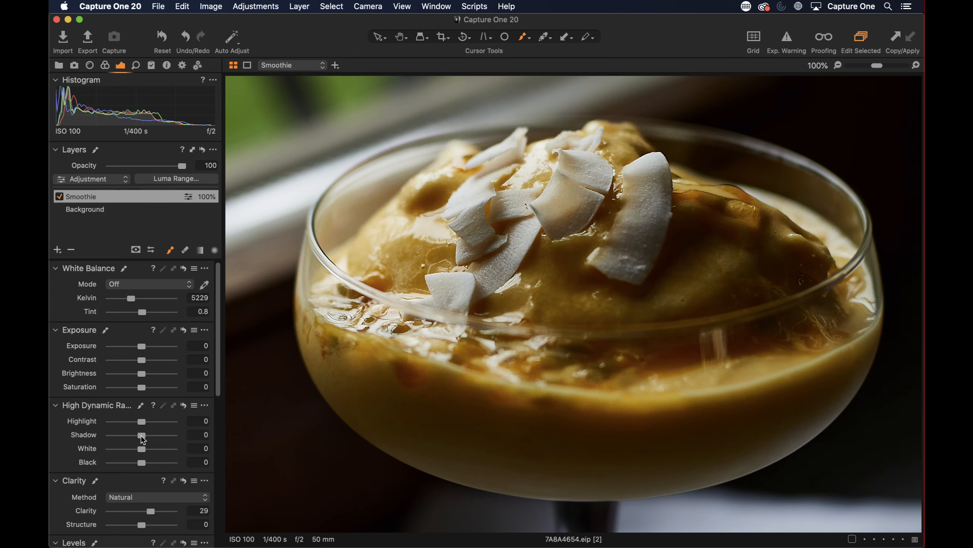
pyautogui.moveTo(141, 436); pyautogui.dragTo(155, 453)
pyautogui.scroll(-3, 143, 463)
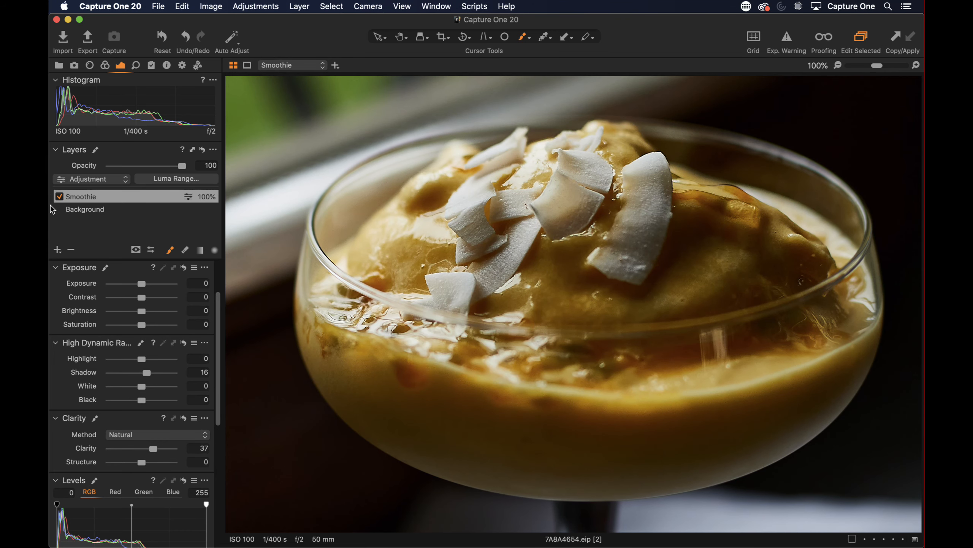
pyautogui.click(59, 196)
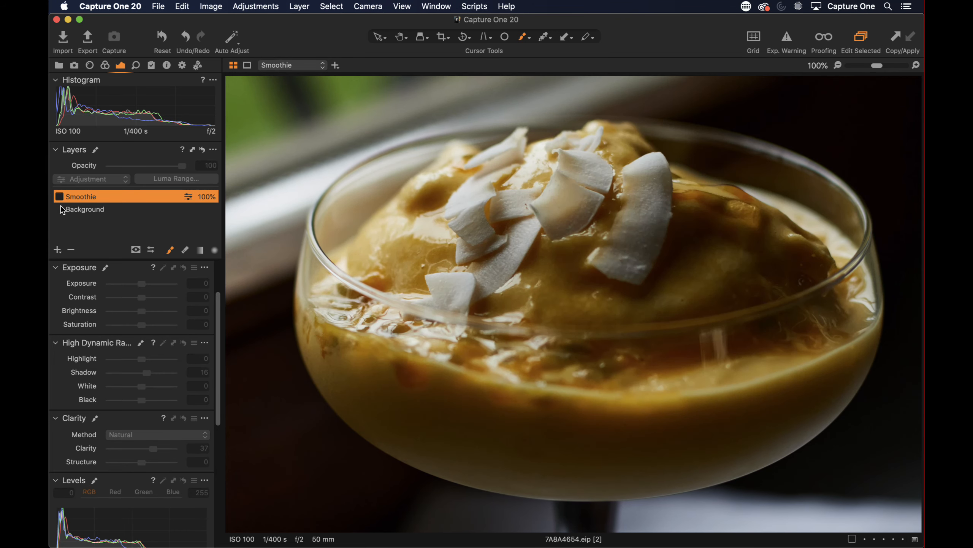
pyautogui.click(59, 196)
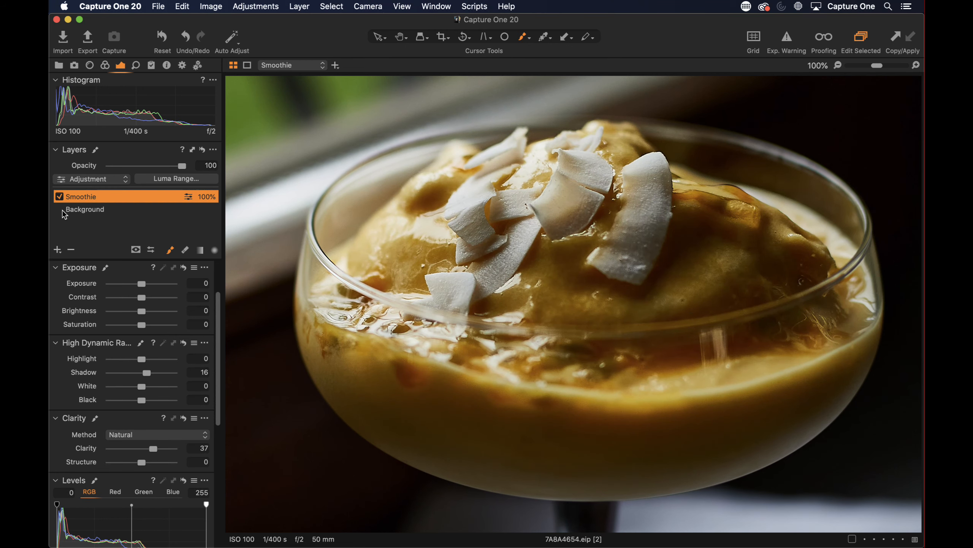
# - Extend the Smoothie mask by painting over the inside of the halved passion fruit on the cloth
pyautogui.moveTo(877, 65); pyautogui.dragTo(871, 69)
pyautogui.scroll(-10, 538, 296)
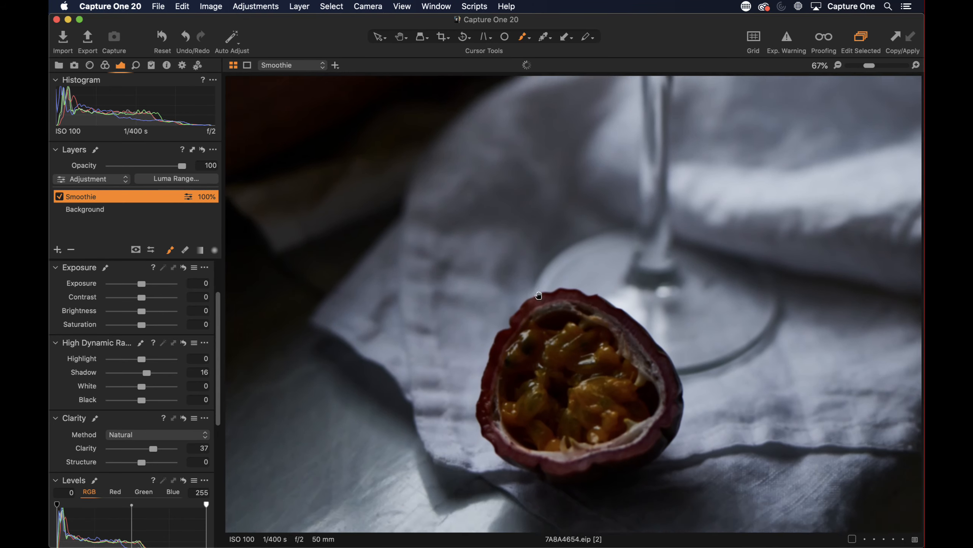
pyautogui.scroll(-3, 539, 295)
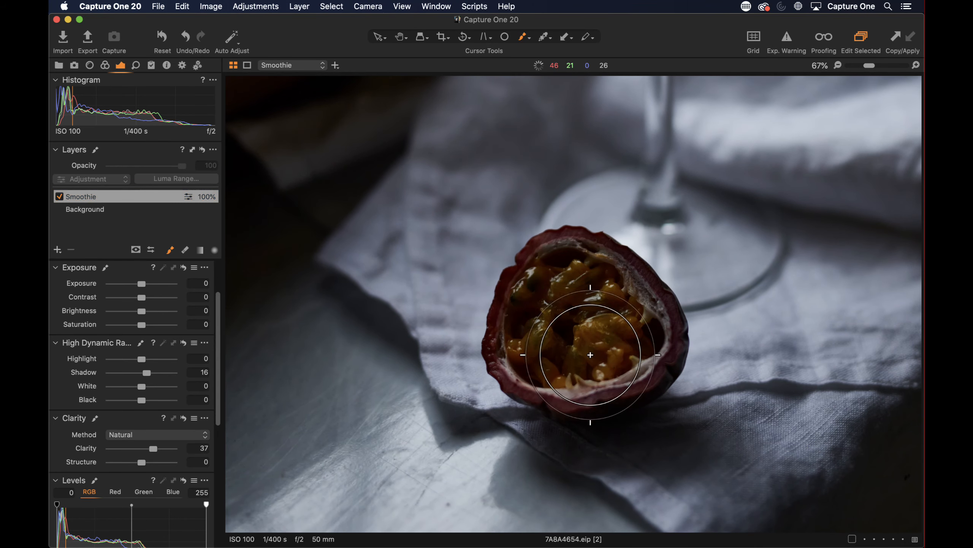
pyautogui.moveTo(590, 355)
pyautogui.mouseDown()
pyautogui.moveTo(532, 359)
pyautogui.moveTo(577, 304)
pyautogui.moveTo(611, 309)
pyautogui.mouseUp()
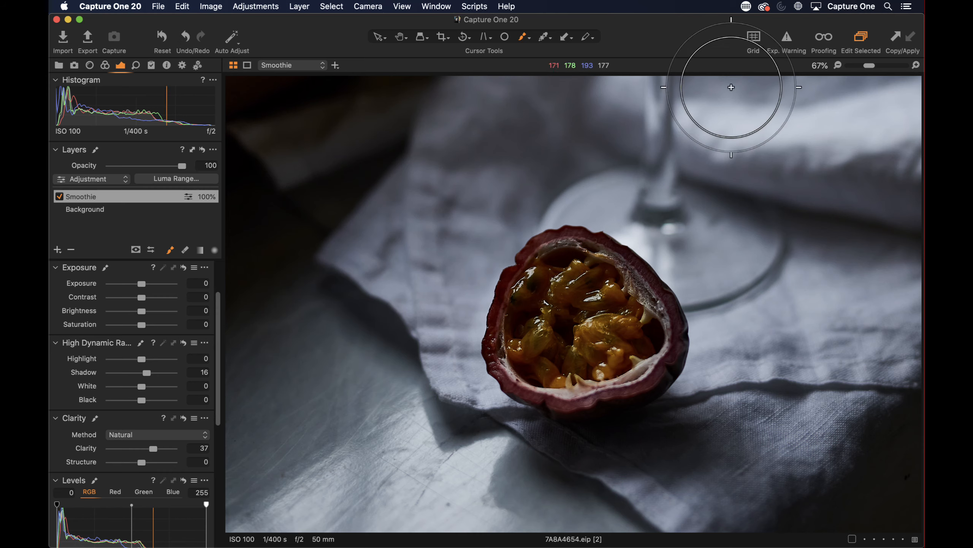
# - Fit the whole photo in view, check the Smoothie mask overlay and review the mask display options
pyautogui.click(838, 65)
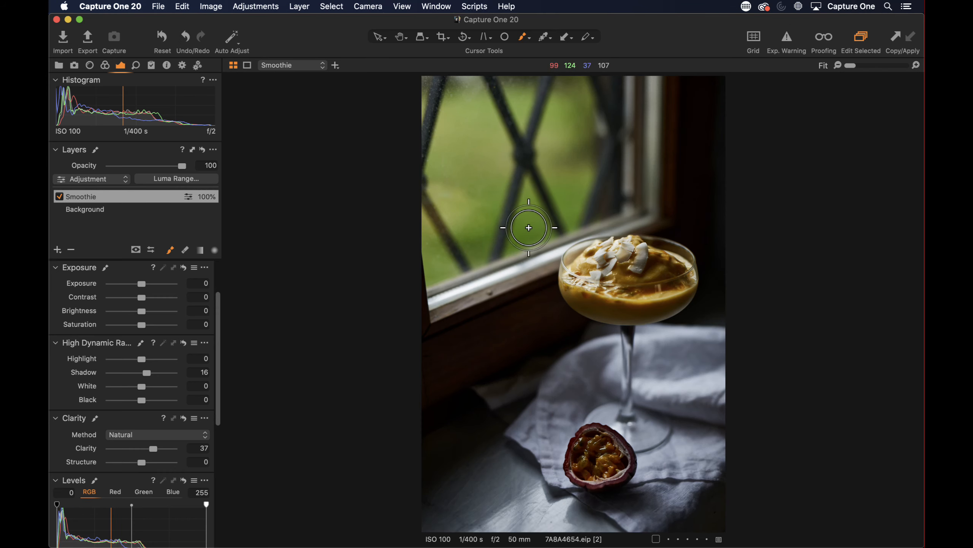
pyautogui.press('m')
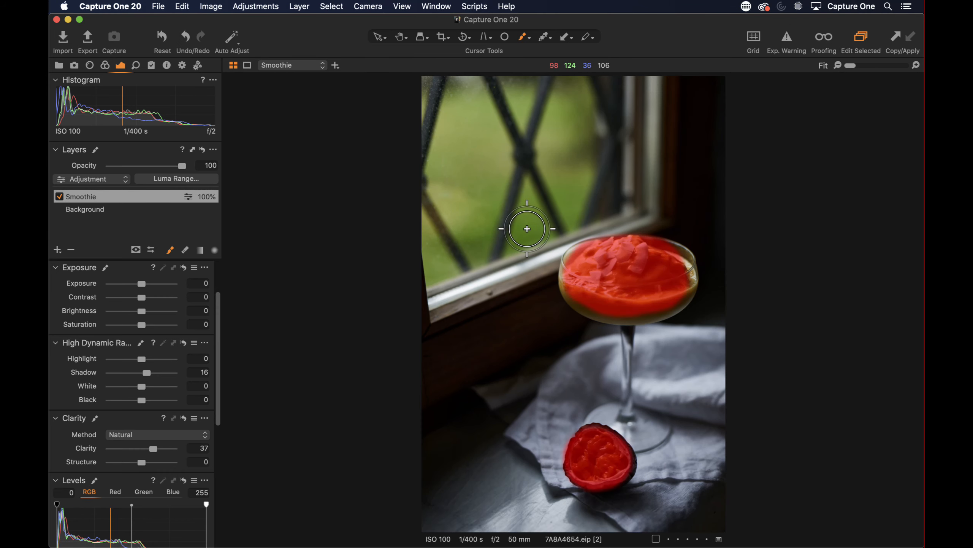
pyautogui.press('m')
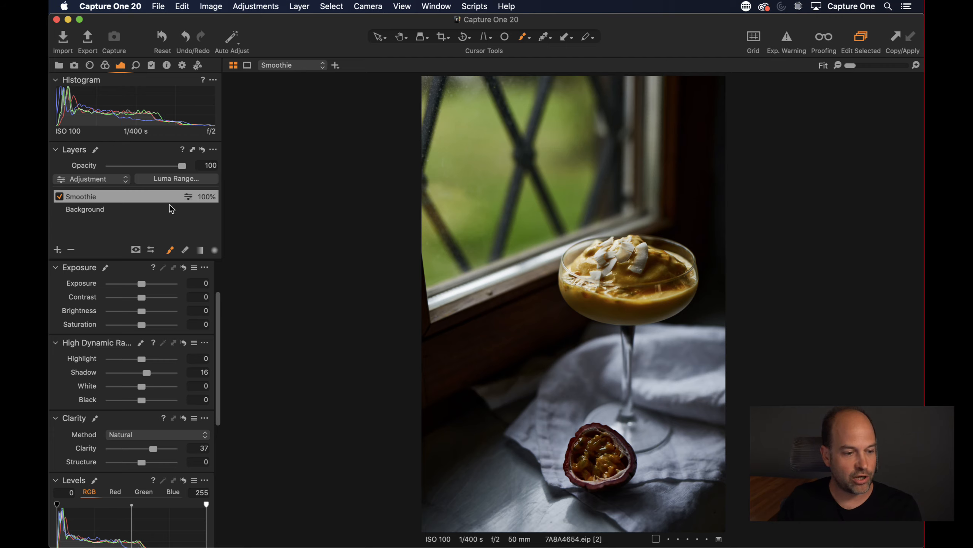
pyautogui.click(136, 252)
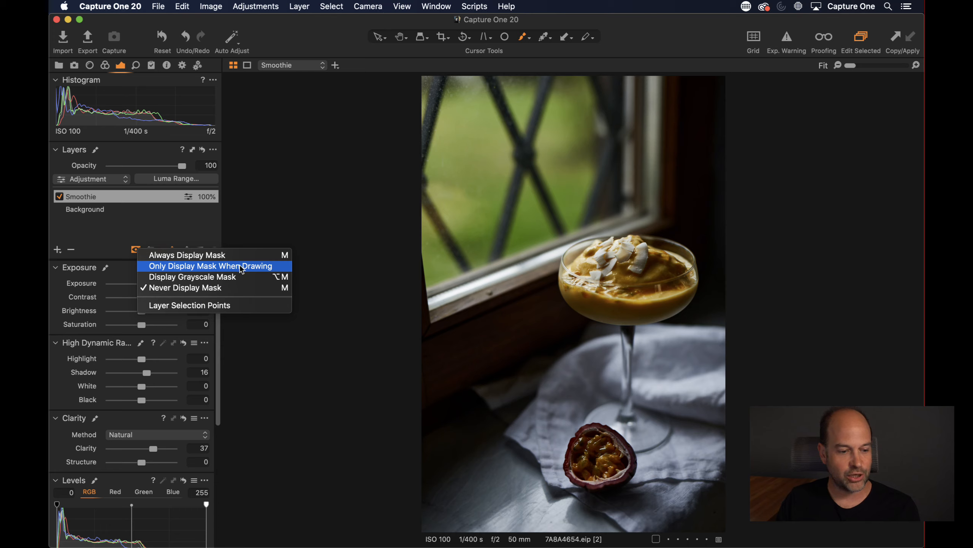
pyautogui.click(204, 278)
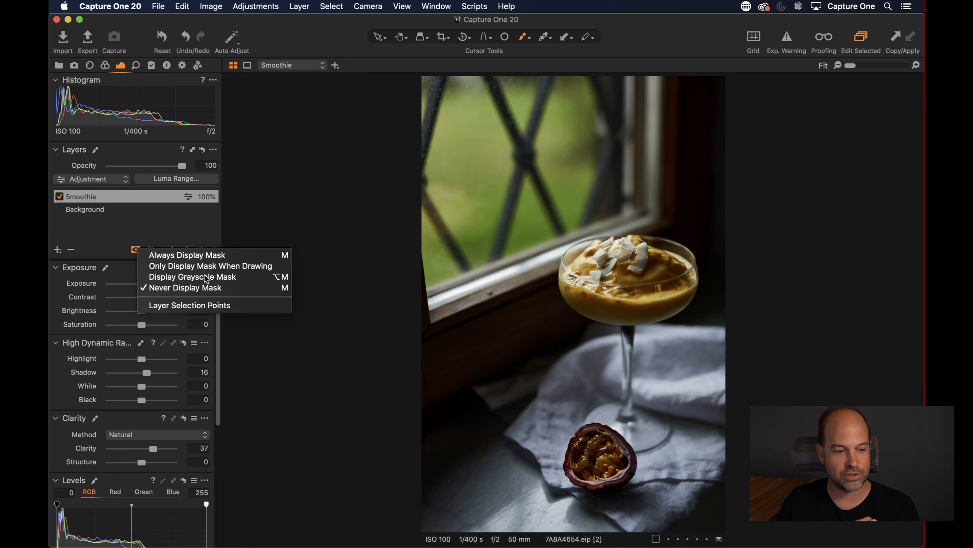
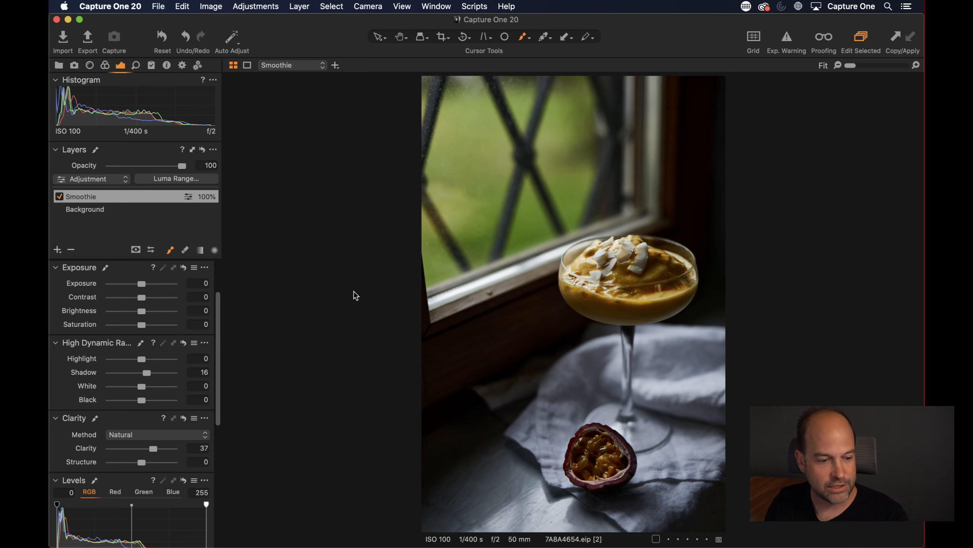
# - Open the desert landscape photo 20170308-zoenoble-216.CR2 from the image browser and hide the browser
pyautogui.press('super+shift+b')
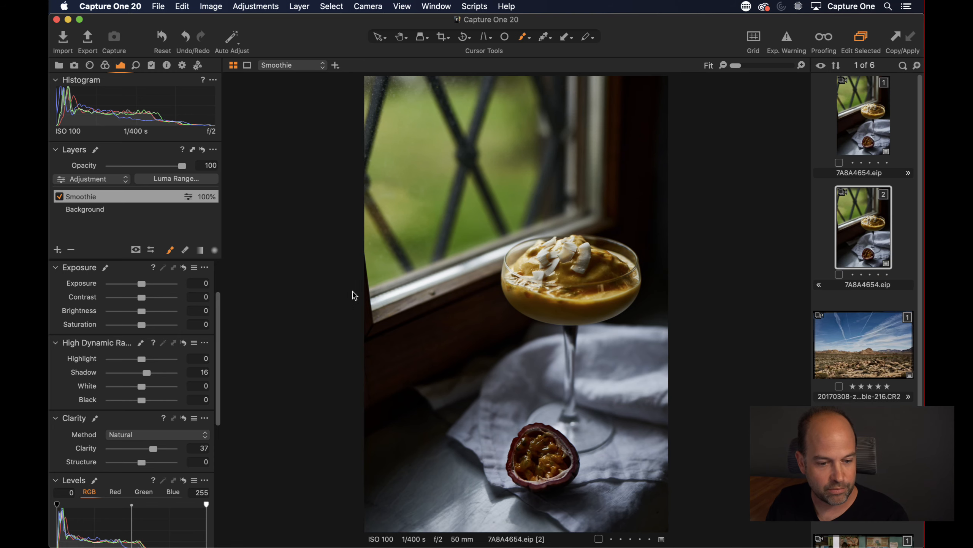
pyautogui.click(869, 360)
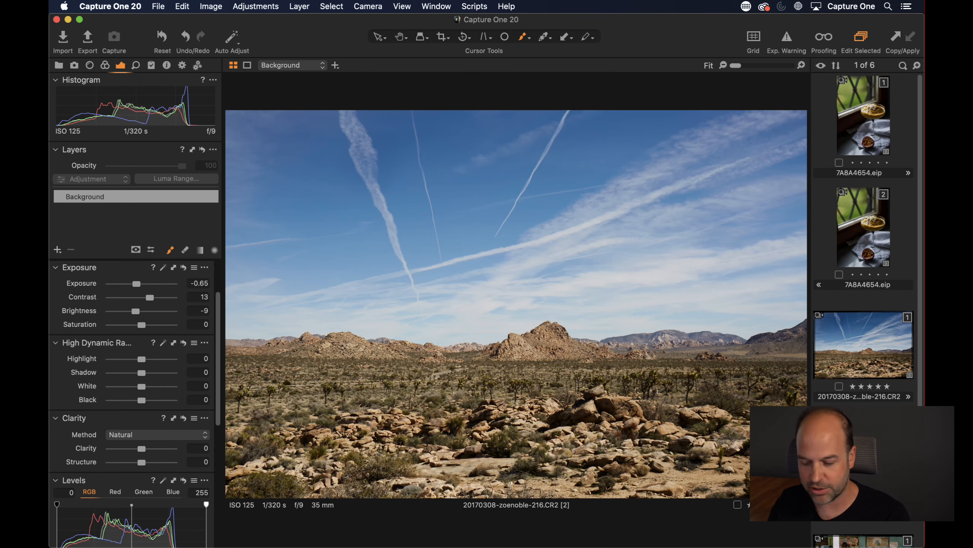
pyautogui.press('super+shift+b')
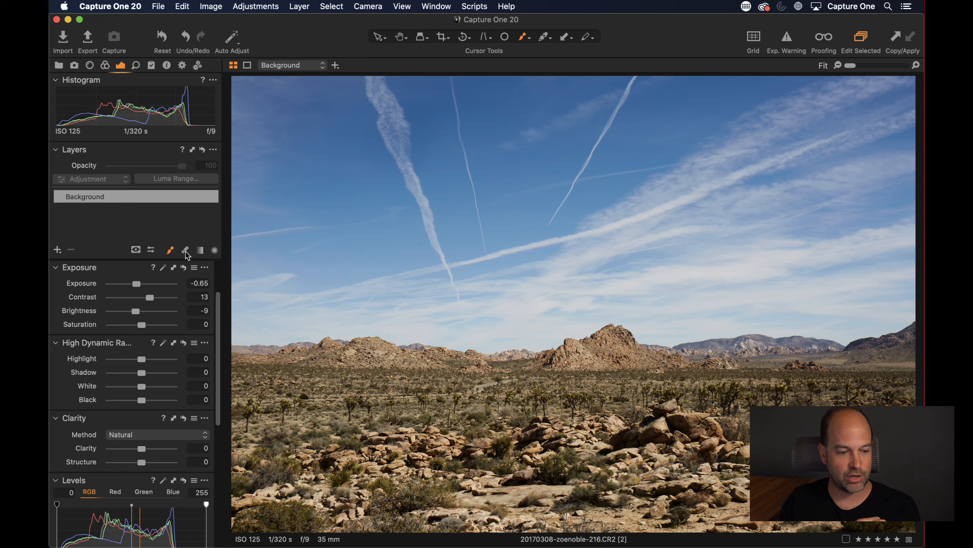
# - Try Exposure -0.76 and Contrast 10 on the desert photo's Background, and reset all of the photo's adjustments
pyautogui.click(201, 249)
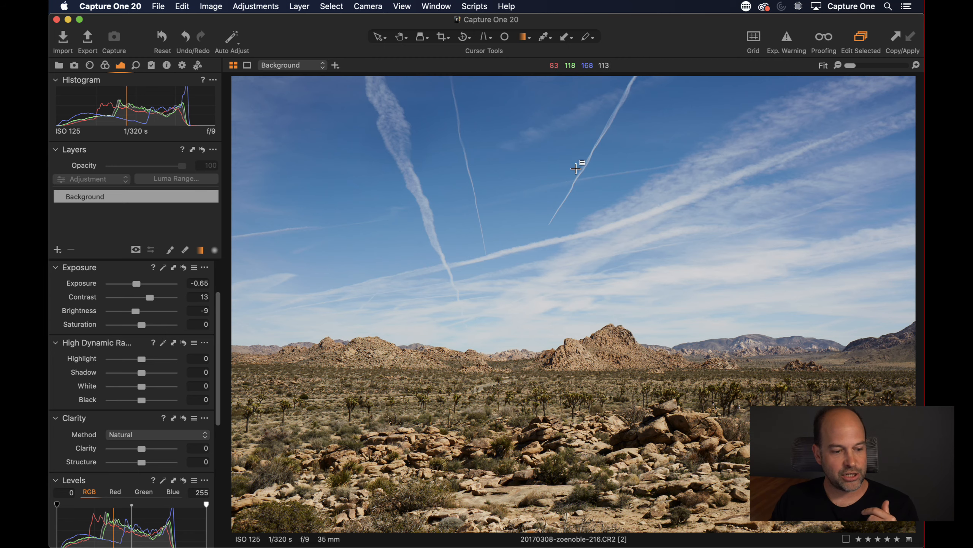
pyautogui.moveTo(154, 297); pyautogui.dragTo(135, 283)
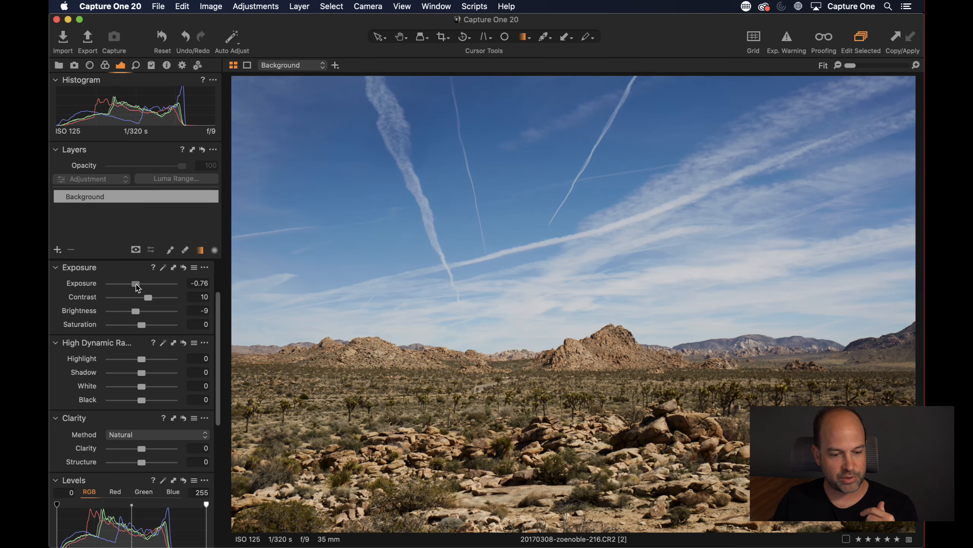
pyautogui.click(162, 38)
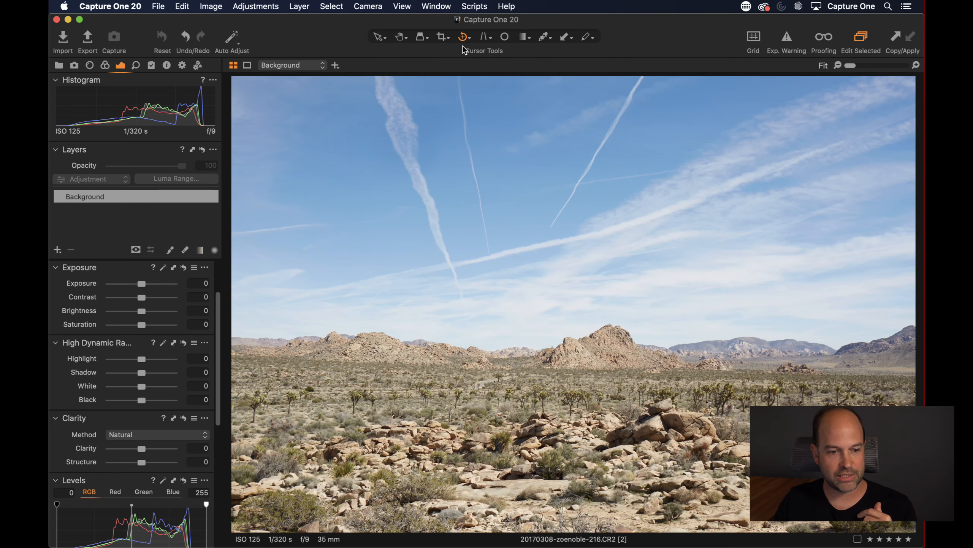
# - Straighten the desert photo along its horizon line and return to the Pan tool
pyautogui.moveTo(241, 348); pyautogui.dragTo(898, 369)
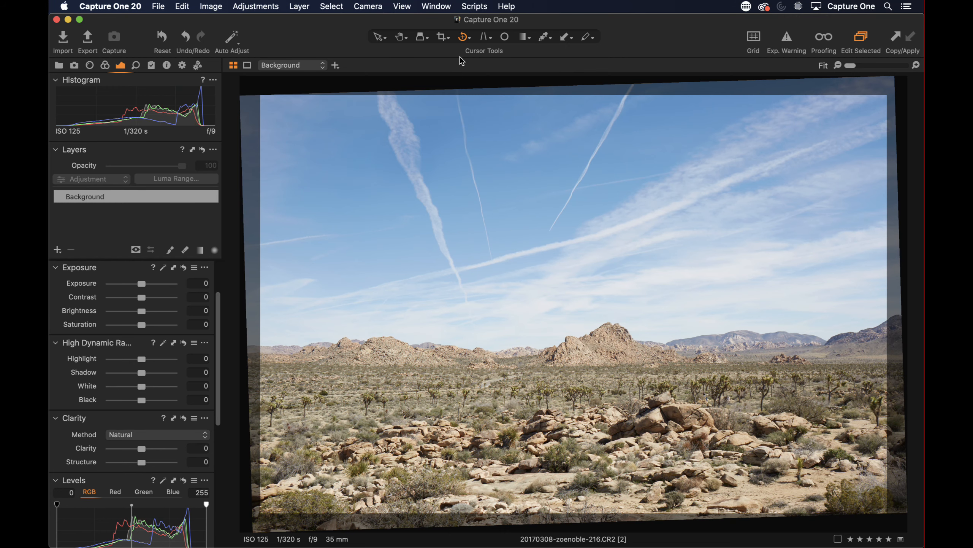
pyautogui.click(402, 37)
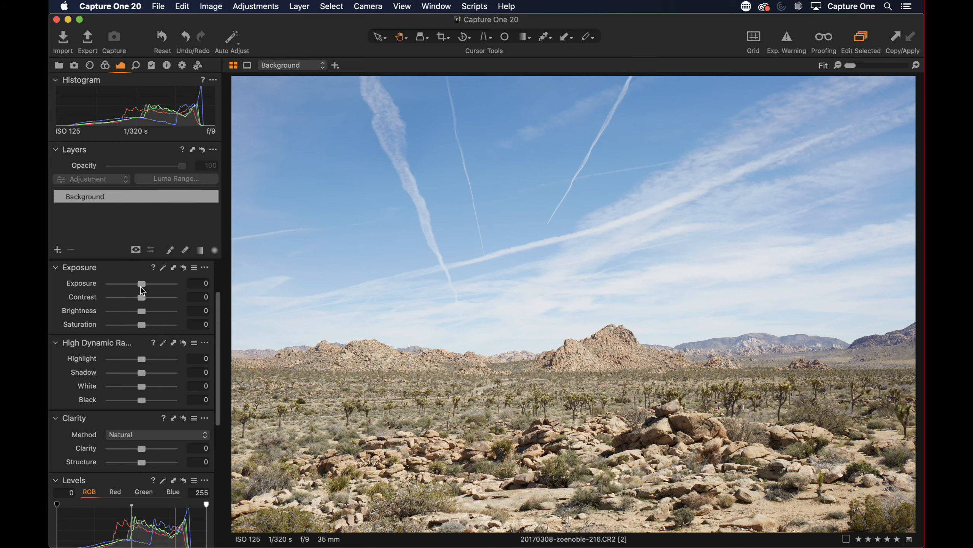
# - Set the Background's Exposure to -0.86, Contrast to 8, Brightness to -4 and Clarity to 27
pyautogui.moveTo(141, 285); pyautogui.dragTo(135, 286)
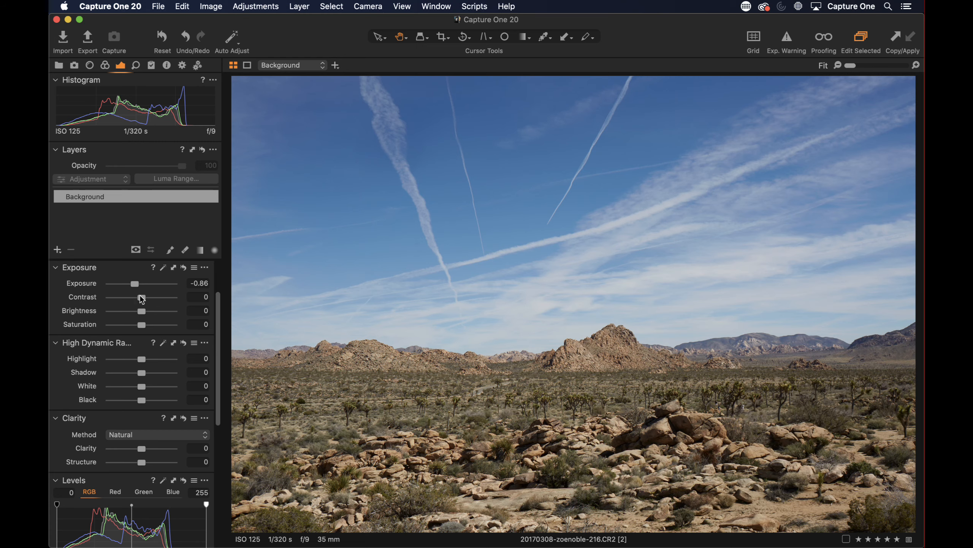
pyautogui.moveTo(140, 310); pyautogui.dragTo(146, 299)
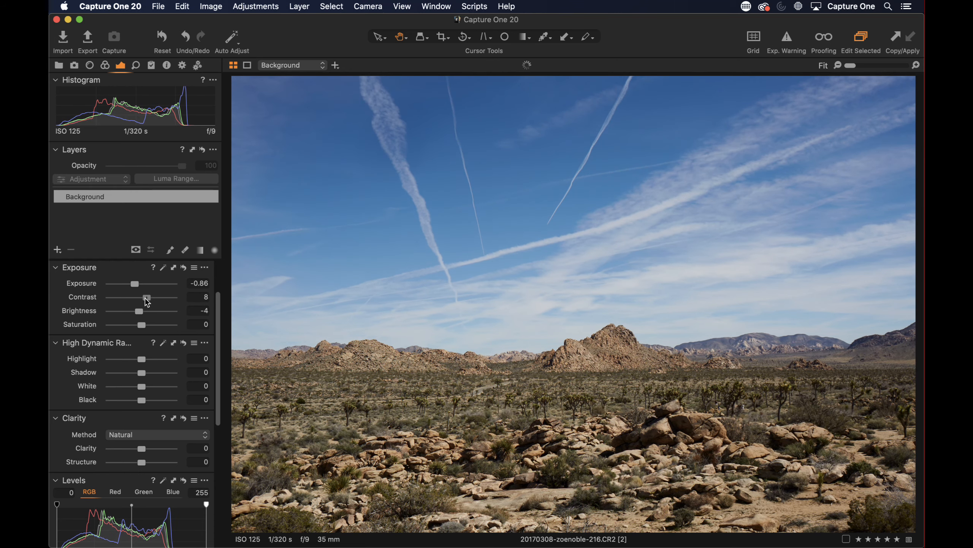
pyautogui.scroll(-2, 154, 441)
pyautogui.moveTo(142, 432); pyautogui.dragTo(151, 428)
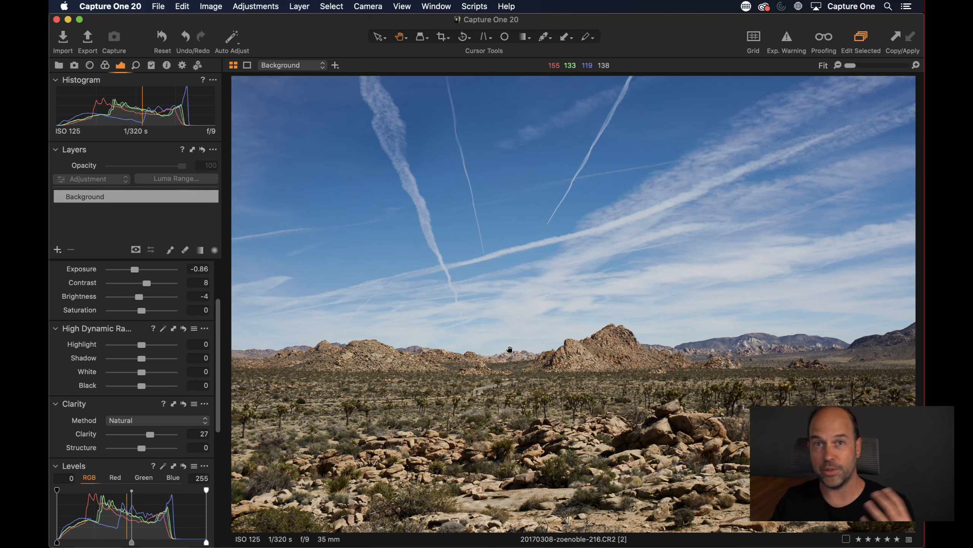
# - Try brushing a mask across the sky above the horizon on a new layer, and delete that layer
pyautogui.click(170, 250)
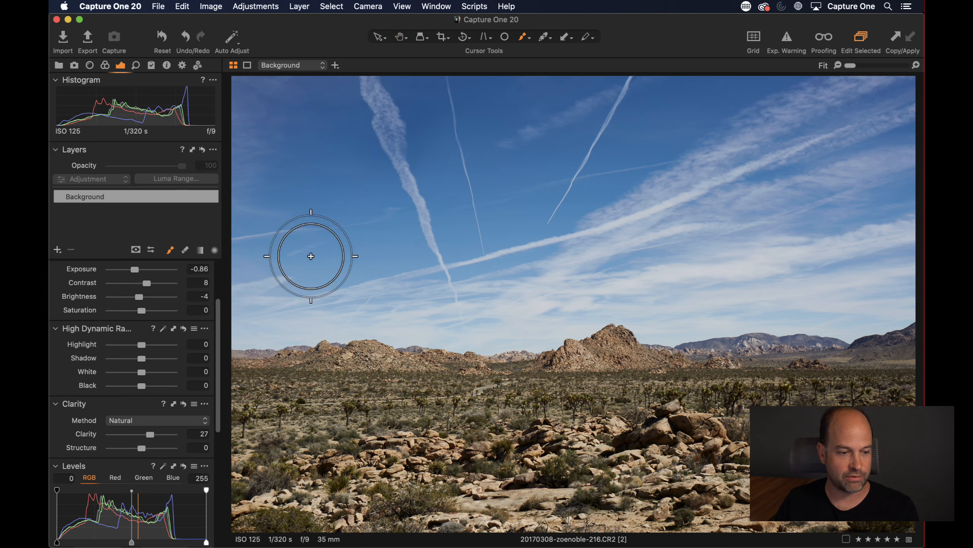
pyautogui.moveTo(372, 302); pyautogui.dragTo(458, 314)
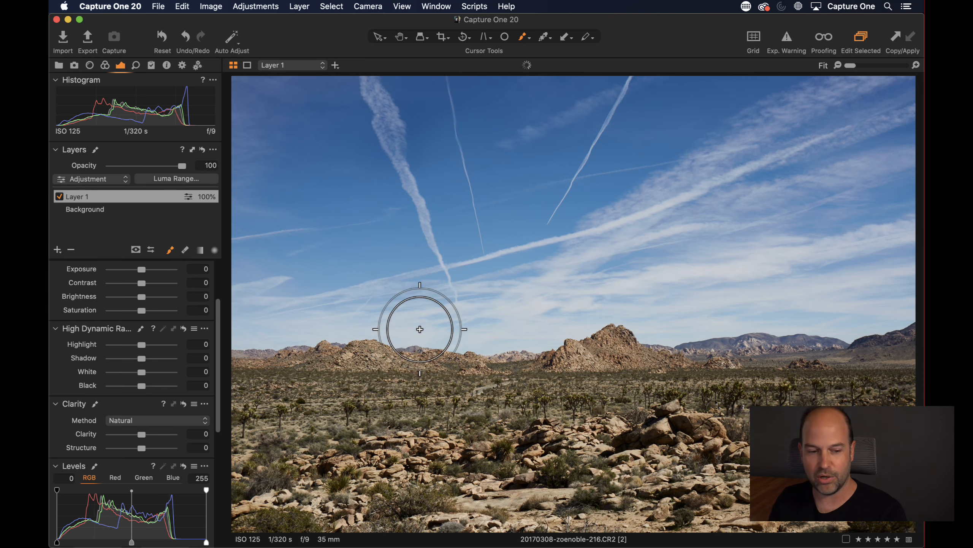
pyautogui.moveTo(312, 298)
pyautogui.mouseDown()
pyautogui.moveTo(715, 303)
pyautogui.moveTo(444, 309)
pyautogui.moveTo(636, 310)
pyautogui.mouseUp()
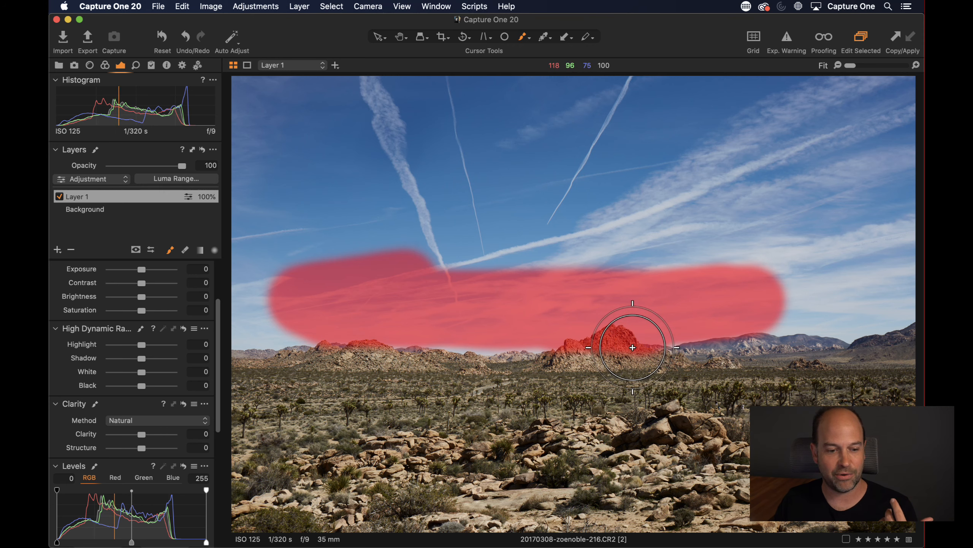
pyautogui.click(70, 249)
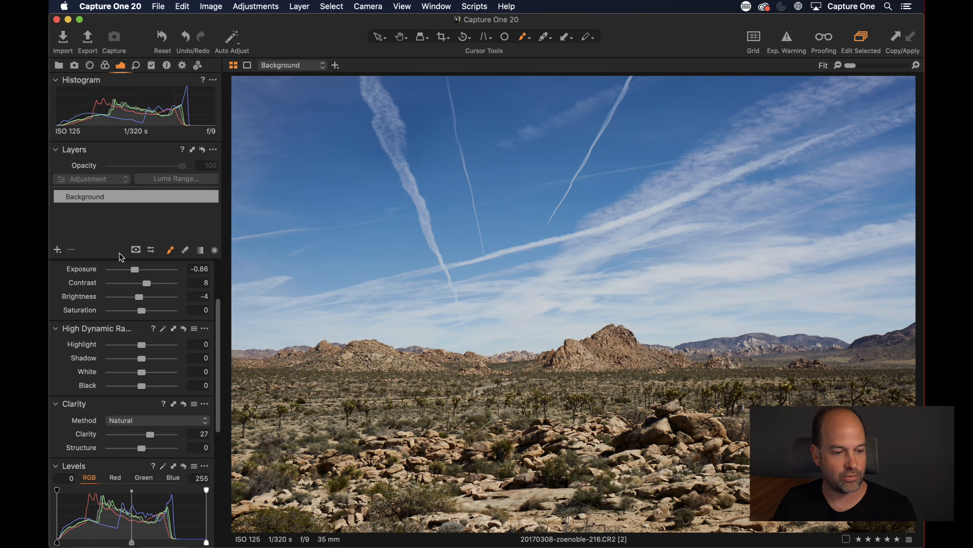
# - Draw a level linear gradient mask on a new layer from the top of the sky to the foreground rocks, and hide the mask overlay
pyautogui.click(201, 249)
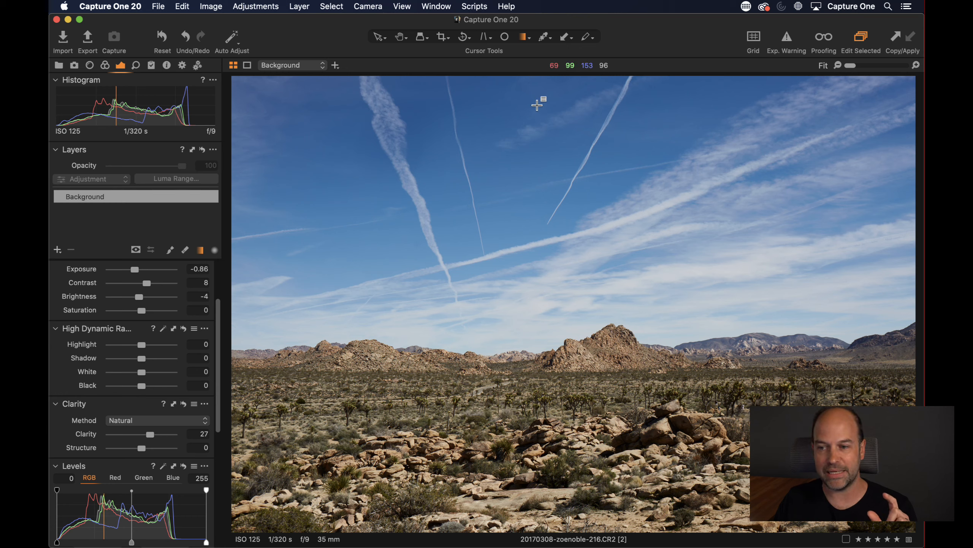
pyautogui.moveTo(544, 83); pyautogui.dragTo(548, 470)
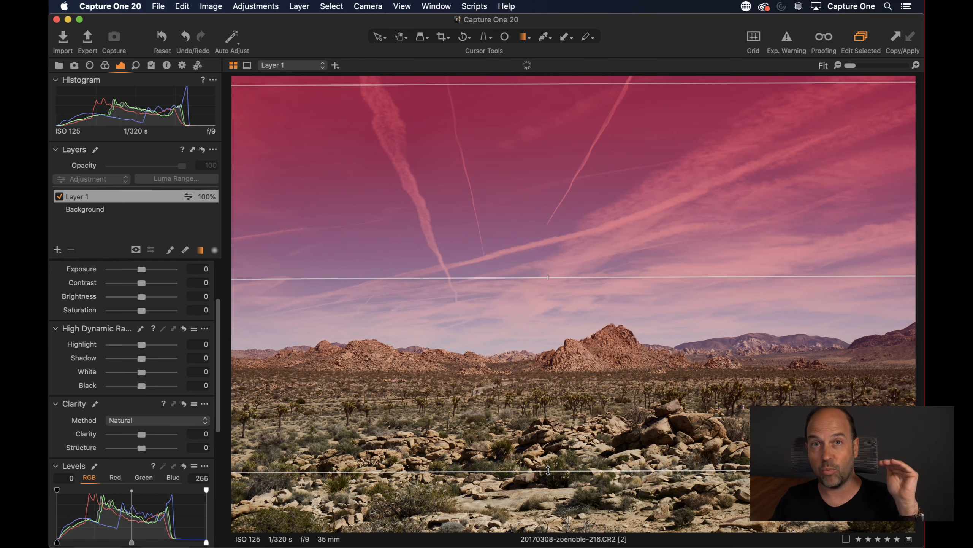
pyautogui.moveTo(548, 470); pyautogui.dragTo(551, 470)
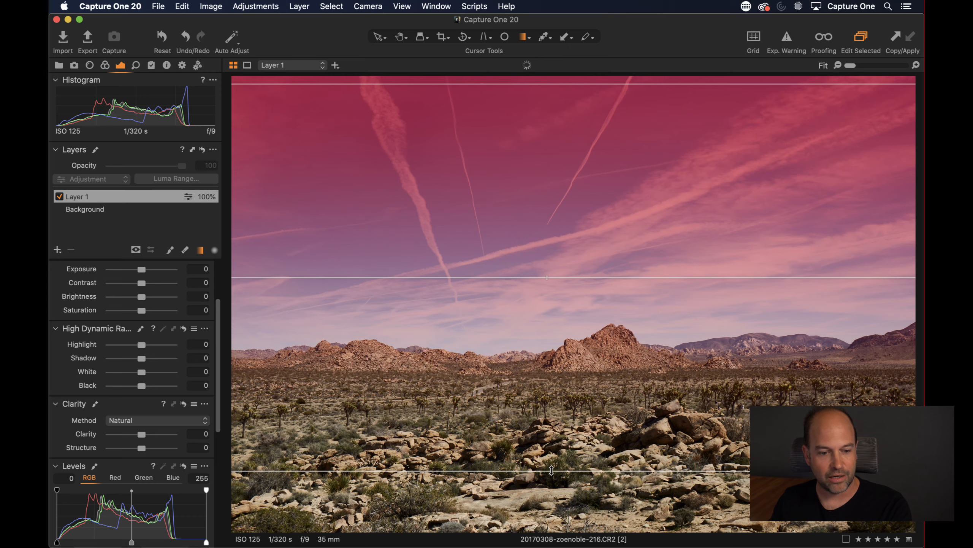
pyautogui.moveTo(551, 470); pyautogui.dragTo(555, 497)
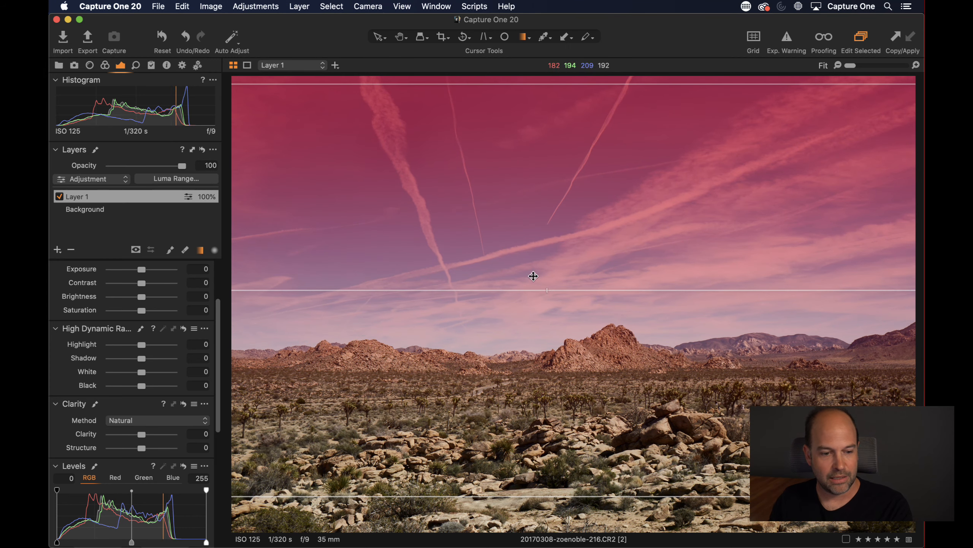
pyautogui.press('m')
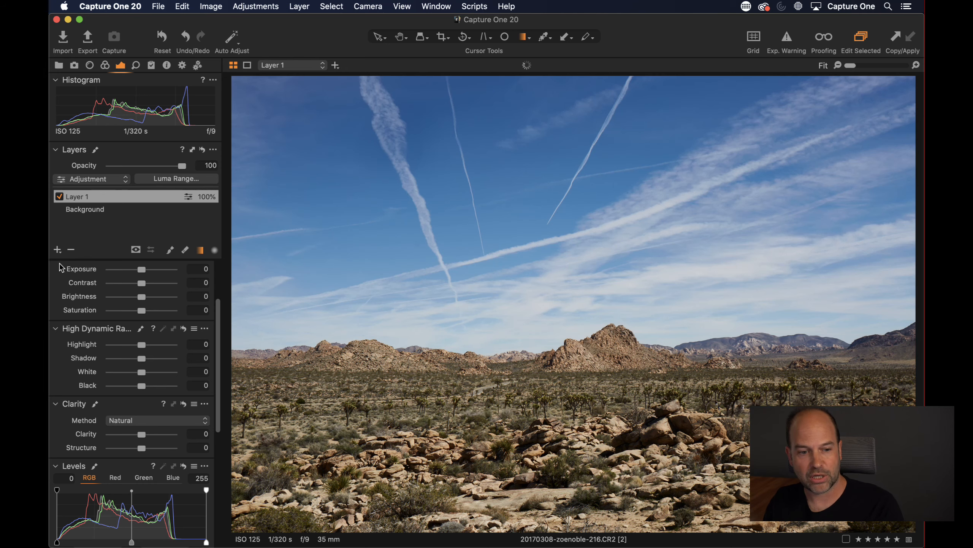
# - Darken Layer 1 with Exposure -0.78 and Brightness -9, and reposition its gradient after raising the lower boundary to the horizon
pyautogui.moveTo(138, 269); pyautogui.dragTo(139, 296)
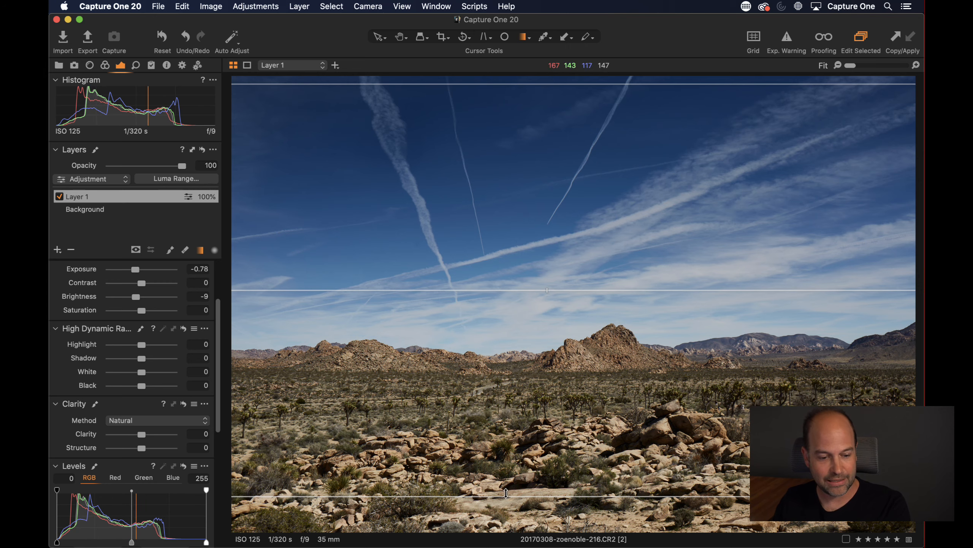
pyautogui.moveTo(509, 497); pyautogui.dragTo(509, 359)
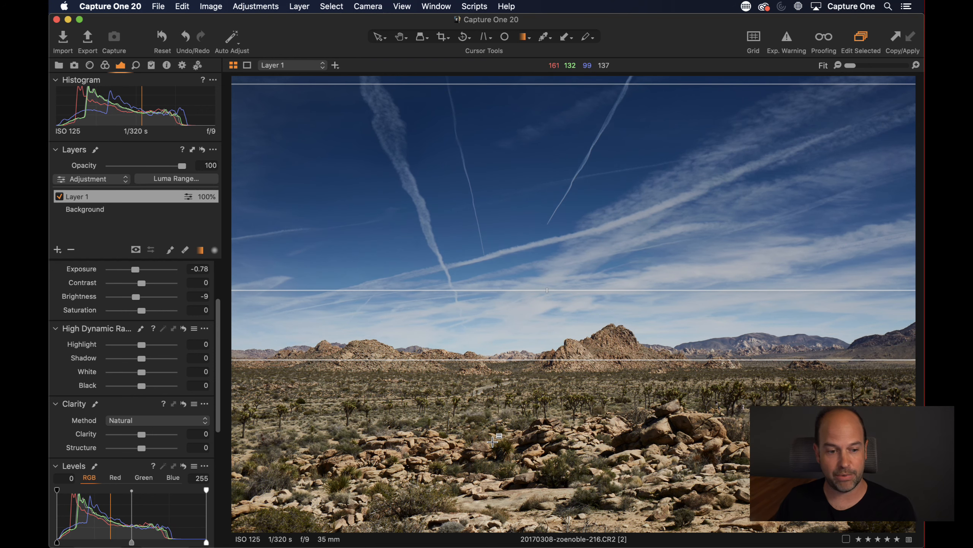
pyautogui.moveTo(496, 228); pyautogui.dragTo(498, 267)
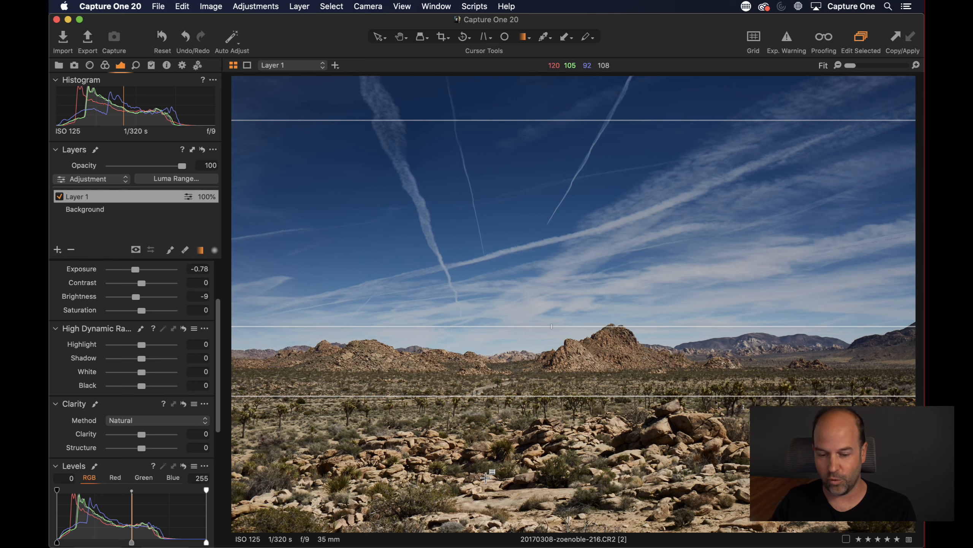
# - Rotate Layer 1's gradient slightly and move its lower boundary up a little, with the mask overlay shown while adjusting
pyautogui.press('m')
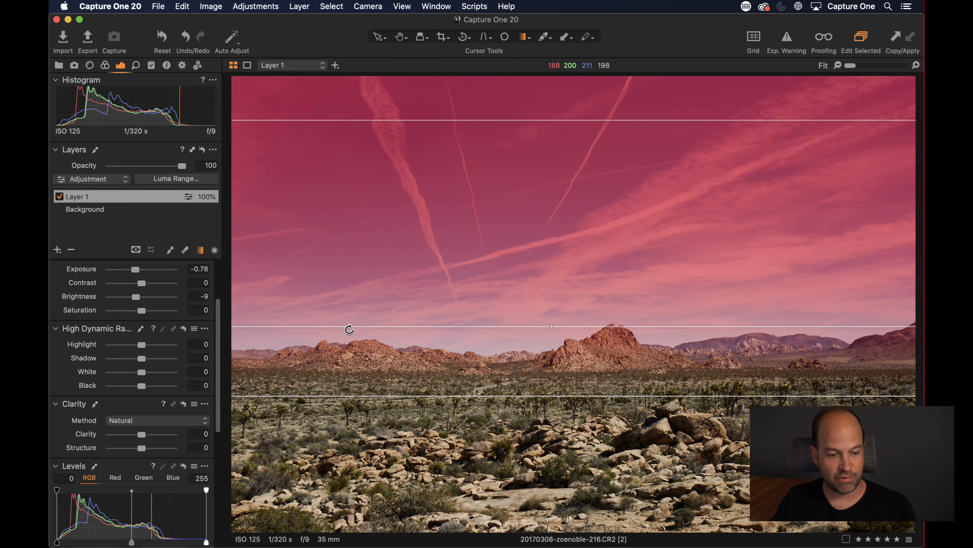
pyautogui.moveTo(347, 329); pyautogui.dragTo(358, 370)
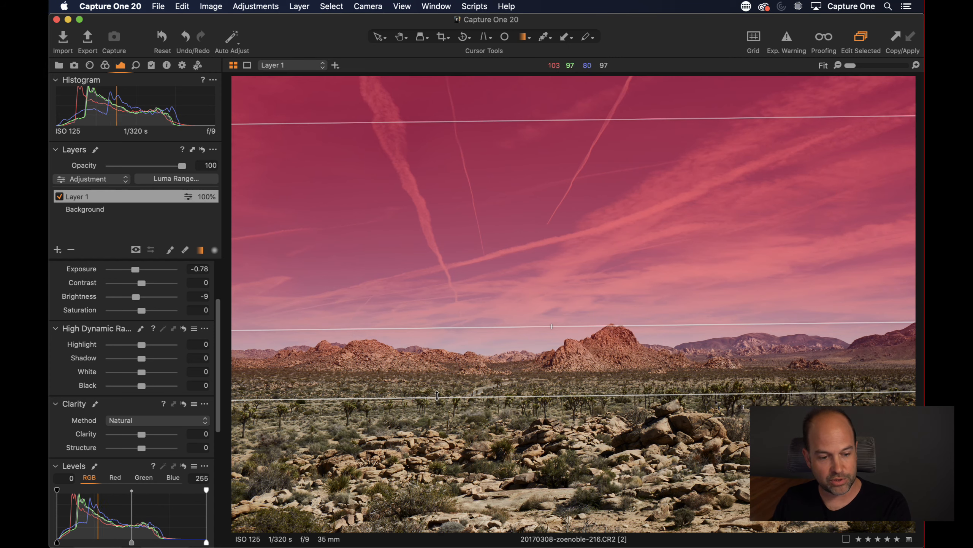
pyautogui.moveTo(437, 396)
pyautogui.mouseDown()
pyautogui.moveTo(435, 351)
pyautogui.moveTo(437, 390)
pyautogui.mouseUp()
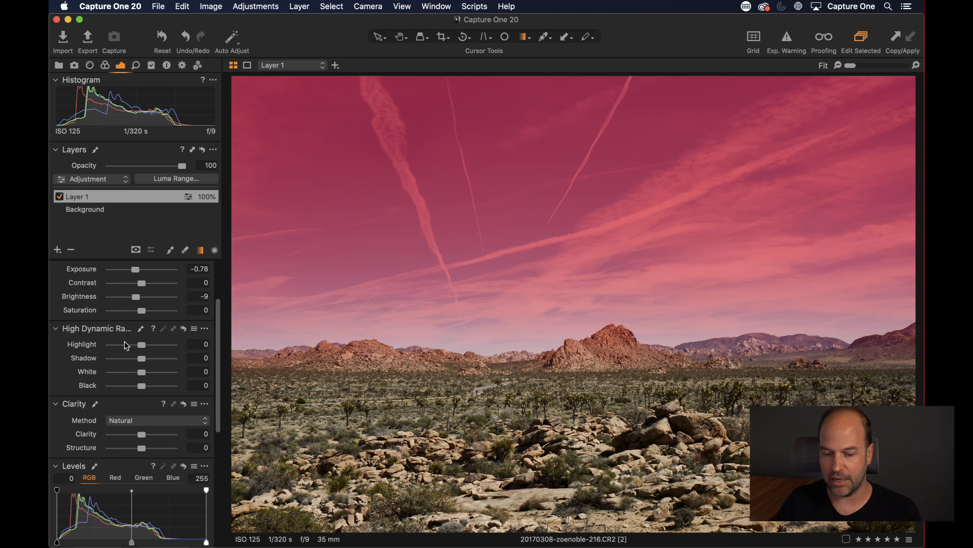
pyautogui.press('m')
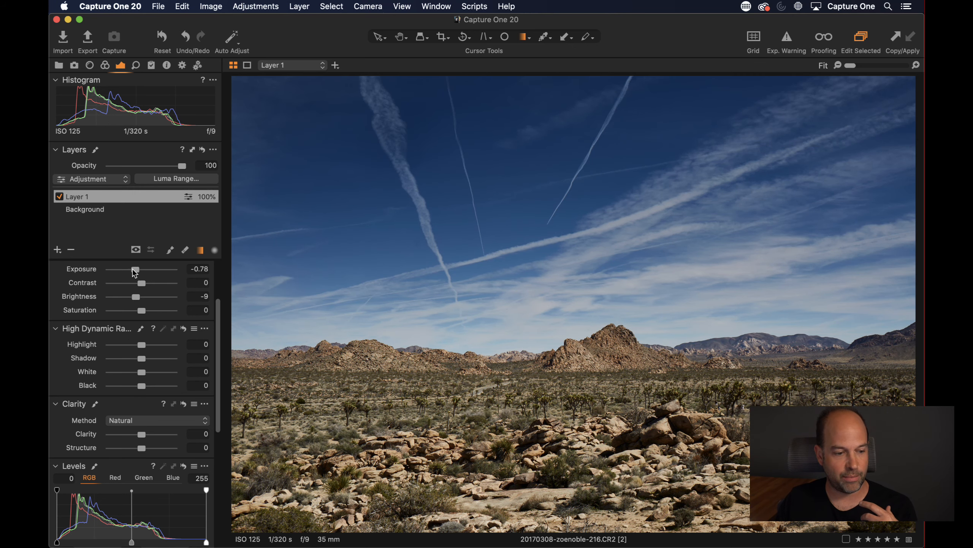
# - Lower Layer 1's Exposure to -1.15, and shift its gradient down with a wider fade below the horizon
pyautogui.moveTo(134, 270); pyautogui.dragTo(131, 270)
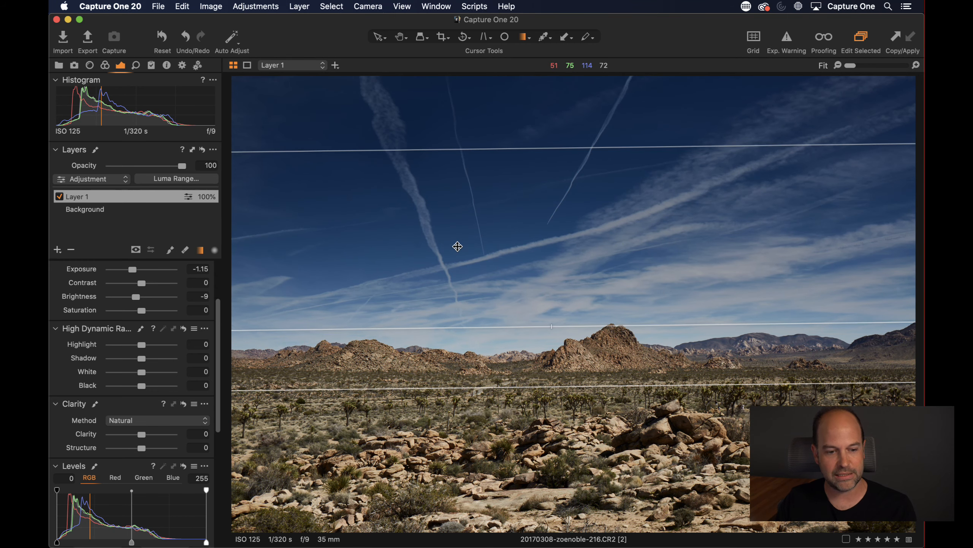
pyautogui.moveTo(484, 239)
pyautogui.mouseDown()
pyautogui.moveTo(487, 265)
pyautogui.moveTo(485, 249)
pyautogui.mouseUp()
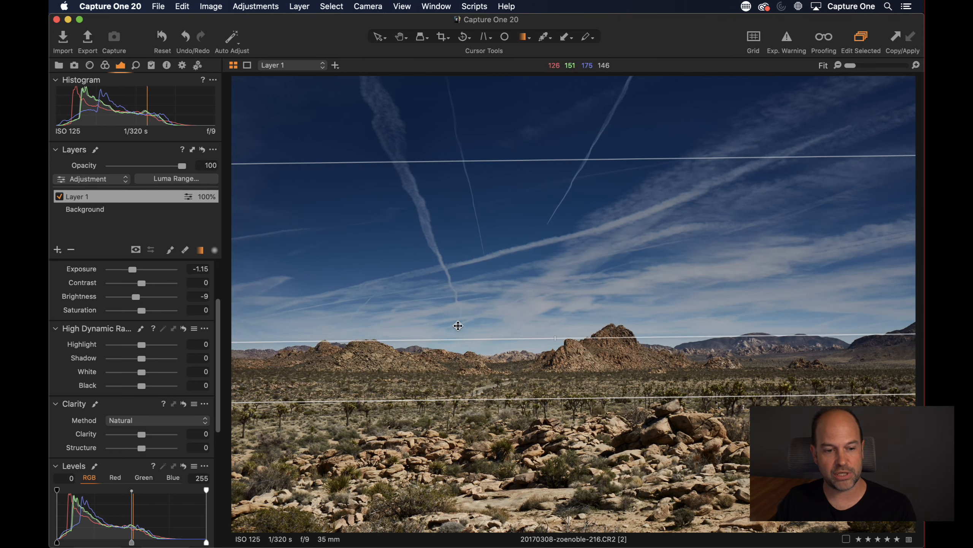
pyautogui.moveTo(470, 400)
pyautogui.mouseDown()
pyautogui.moveTo(470, 428)
pyautogui.moveTo(470, 418)
pyautogui.mouseUp()
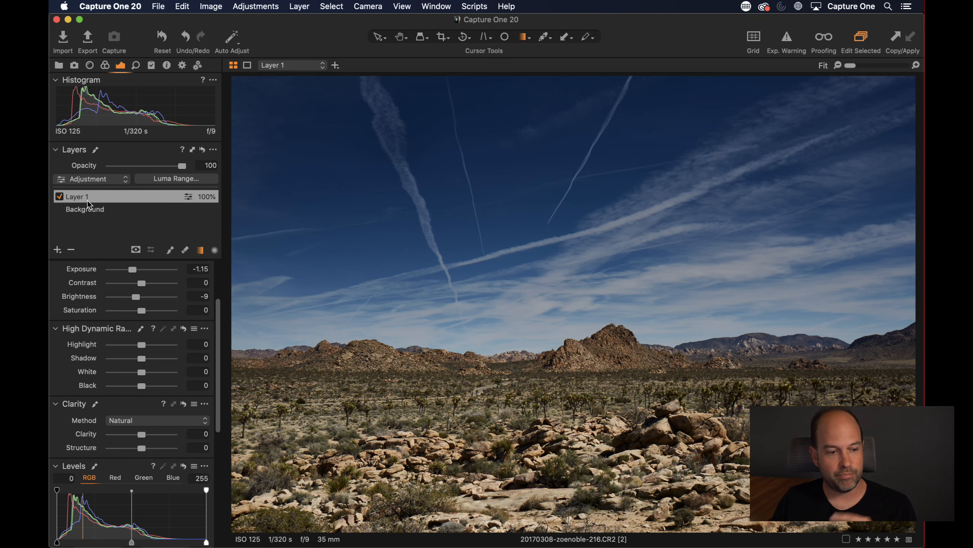
# - Replace Layer 1 with a new gradient layer fading from the sky to the foreground, with Exposure -1.05
pyautogui.click(70, 250)
pyautogui.click(200, 249)
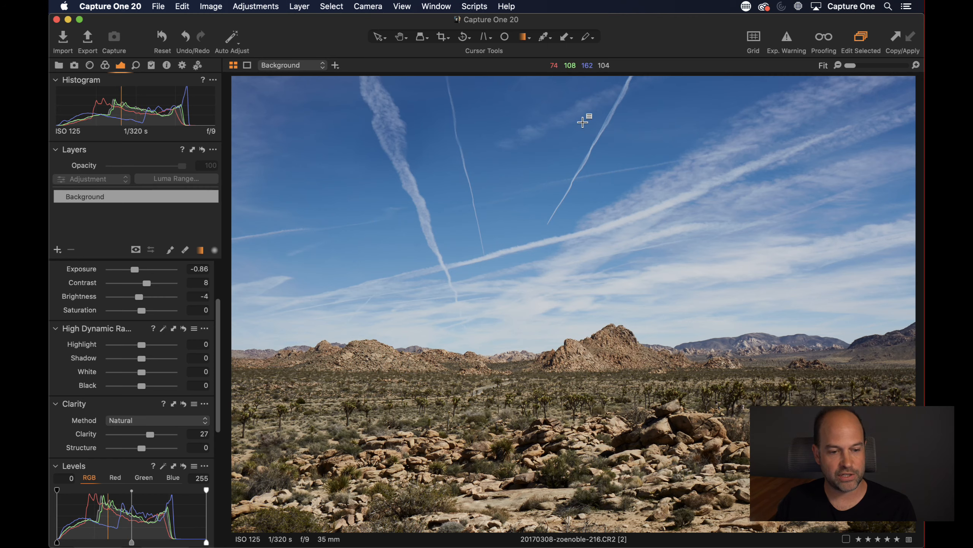
pyautogui.moveTo(582, 115); pyautogui.dragTo(592, 403)
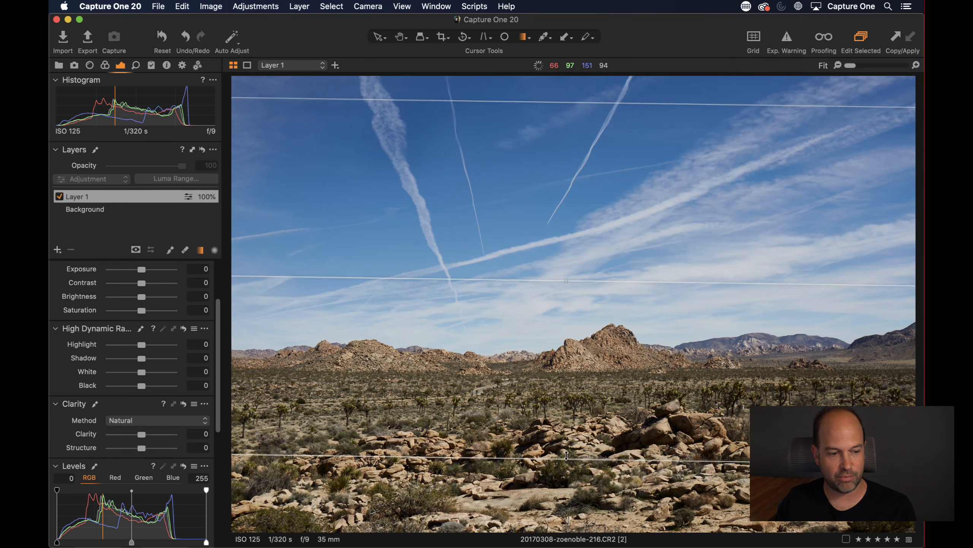
pyautogui.moveTo(141, 273); pyautogui.dragTo(131, 179)
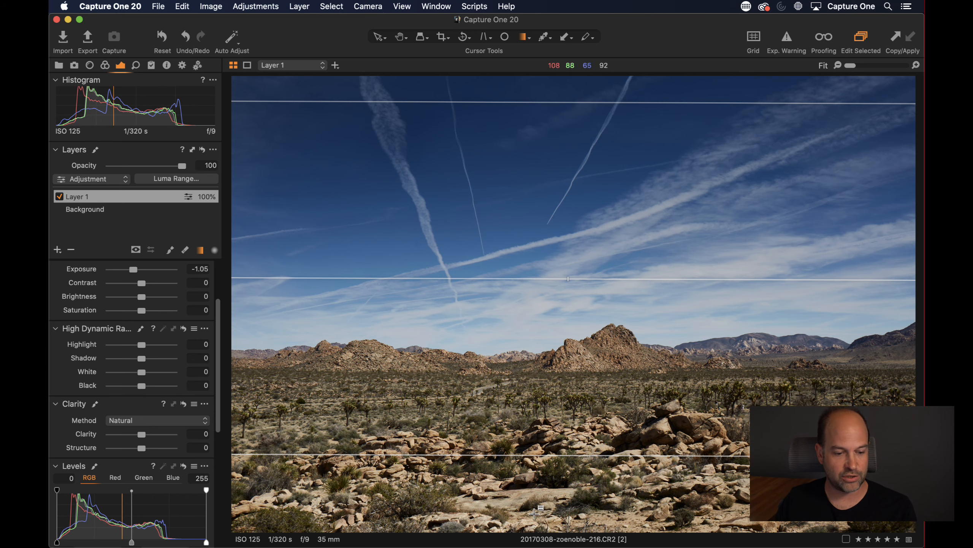
# - Redraw Layer 1's gradient from the foreground upwards, and draw it again from the sky down to the foreground rocks
pyautogui.moveTo(448, 506); pyautogui.dragTo(547, 211)
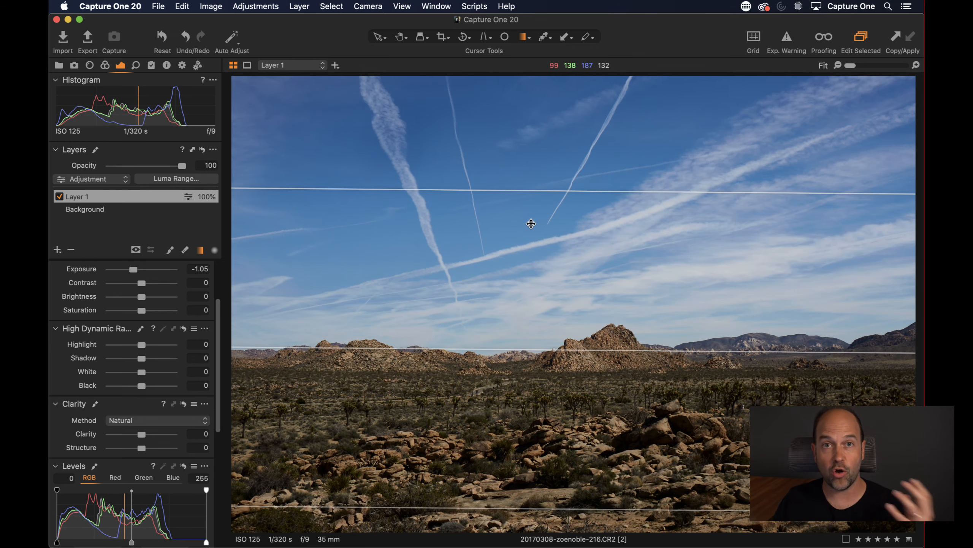
pyautogui.moveTo(556, 119)
pyautogui.mouseDown()
pyautogui.moveTo(552, 185)
pyautogui.moveTo(586, 345)
pyautogui.moveTo(540, 490)
pyautogui.moveTo(552, 491)
pyautogui.mouseUp()
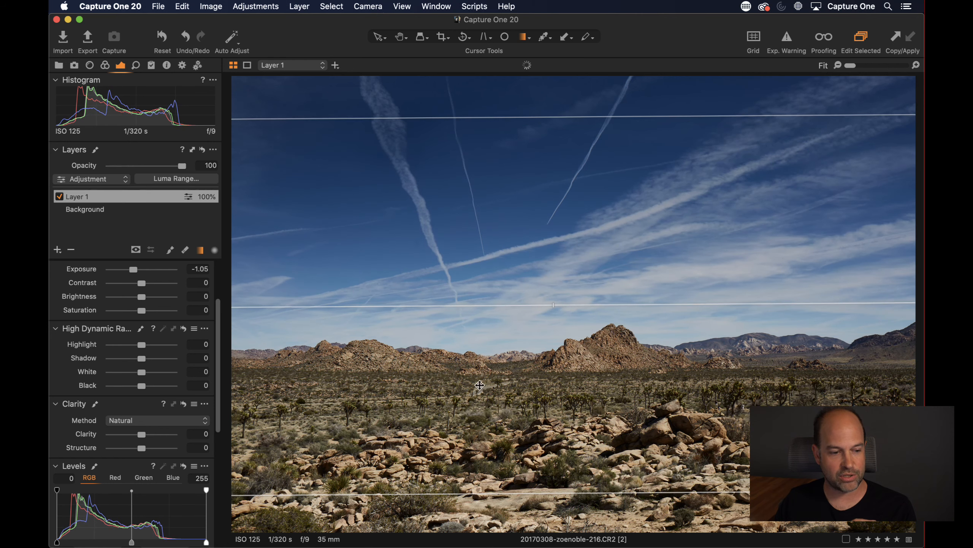
# - Add a second empty adjustment layer and rename Layer 1 as sky
pyautogui.click(57, 249)
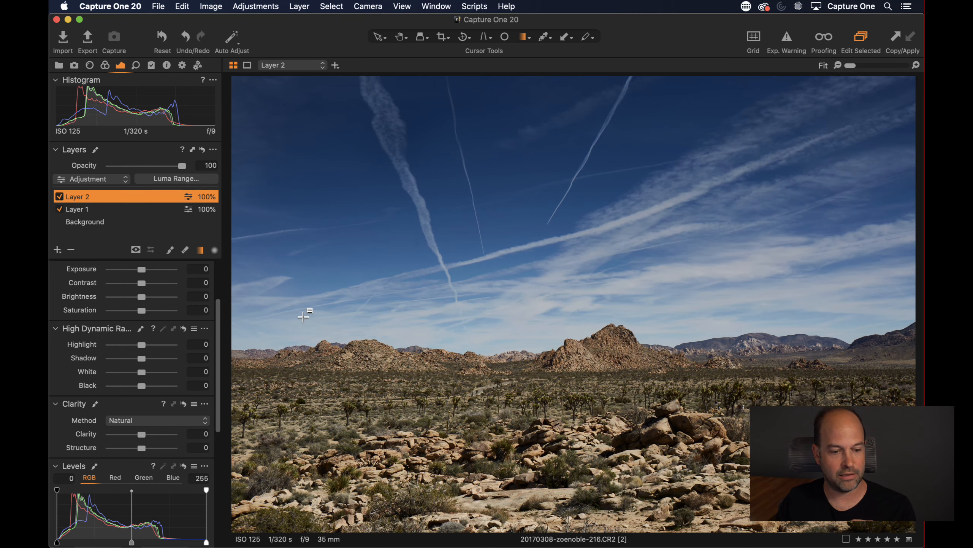
pyautogui.click(75, 209)
pyautogui.doubleClick(75, 209)
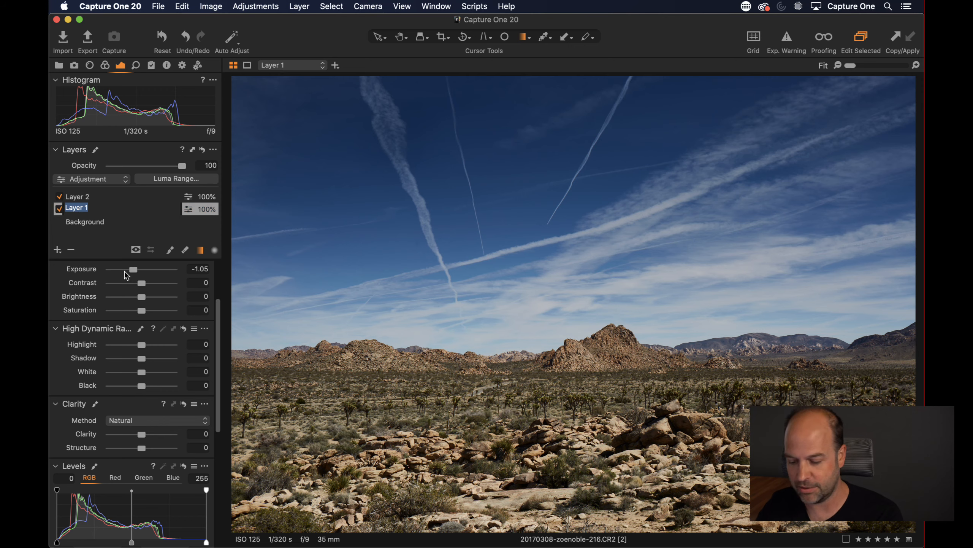
pyautogui.write('sky')
pyautogui.press('Return')
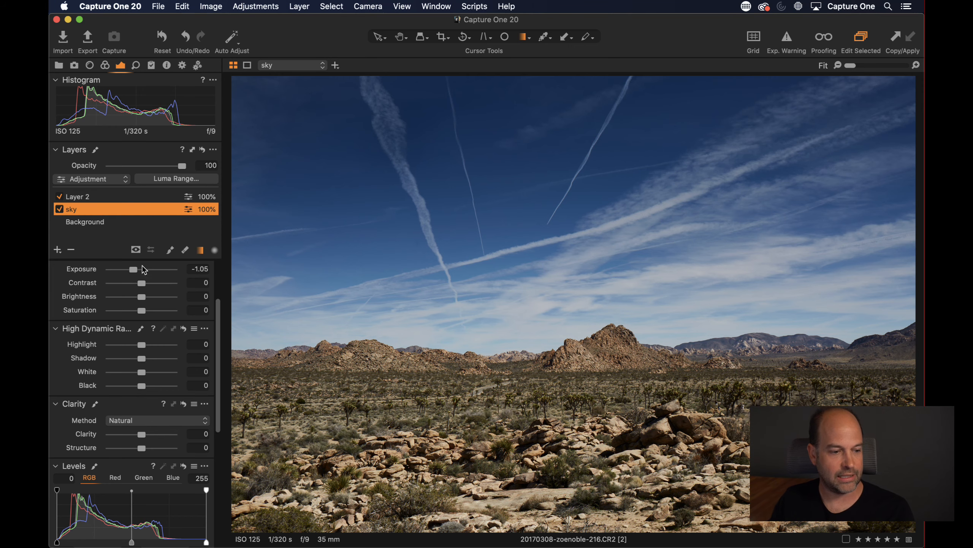
# - Rename Layer 2 as ground
pyautogui.click(84, 198)
pyautogui.press('r')
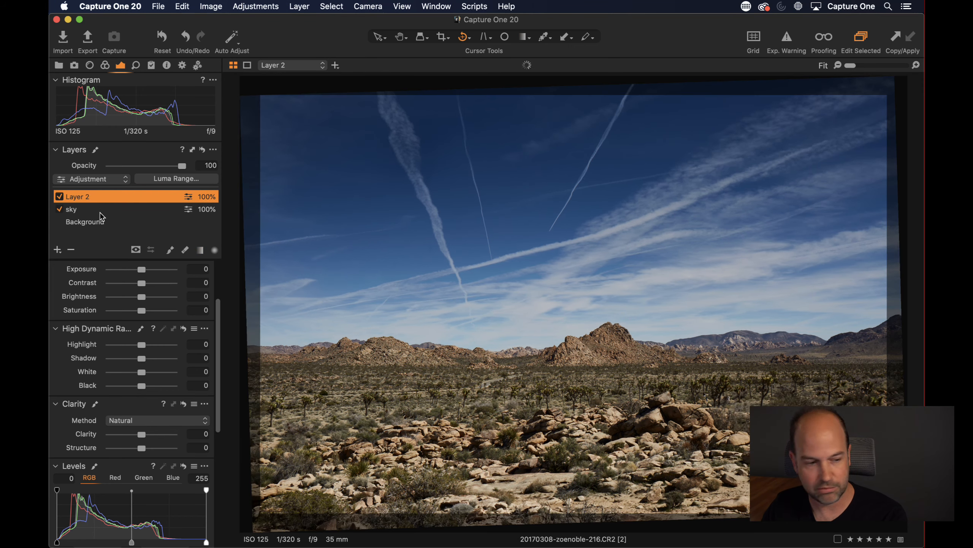
pyautogui.press('Return')
pyautogui.write('ground')
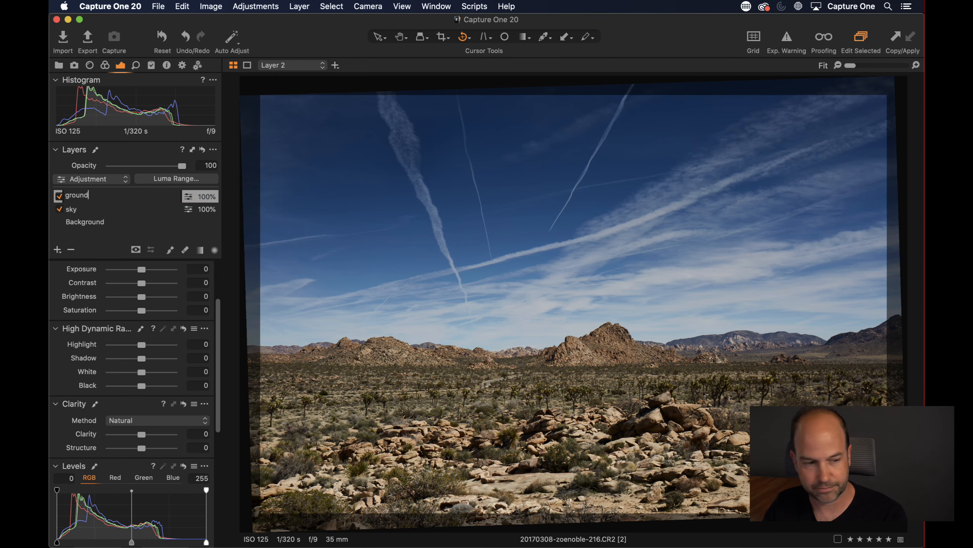
pyautogui.press('Return')
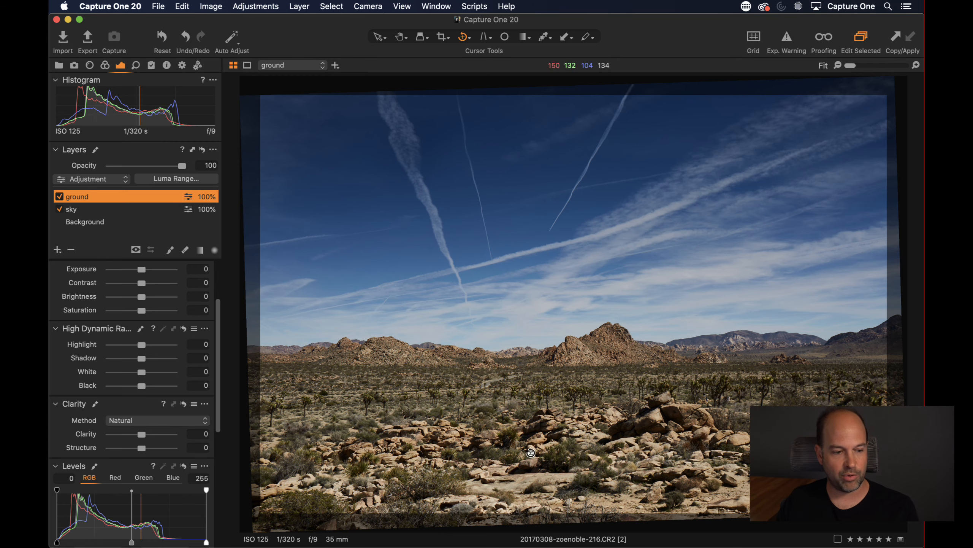
# - Draw a linear gradient mask on the ground layer from the photo's bottom edge up into the sky
pyautogui.click(200, 251)
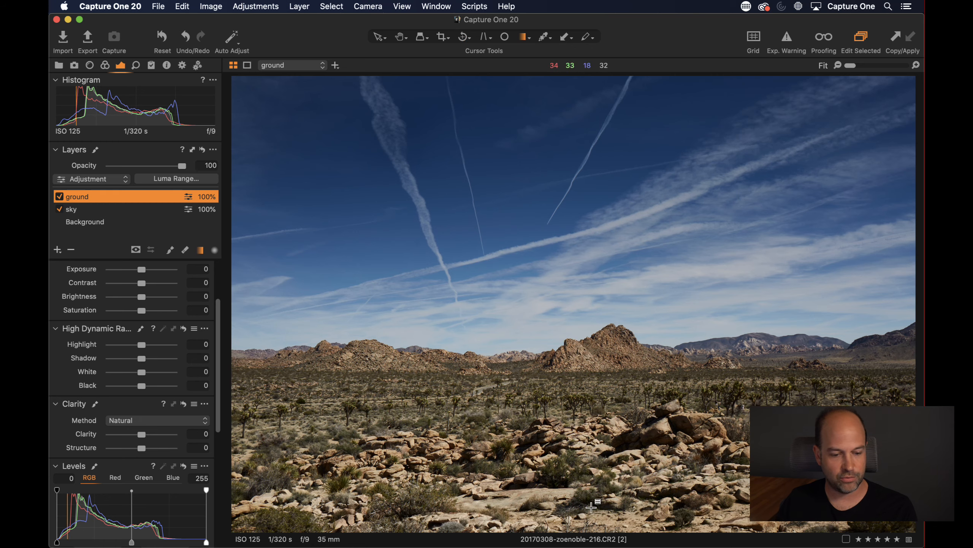
pyautogui.moveTo(577, 522); pyautogui.dragTo(556, 205)
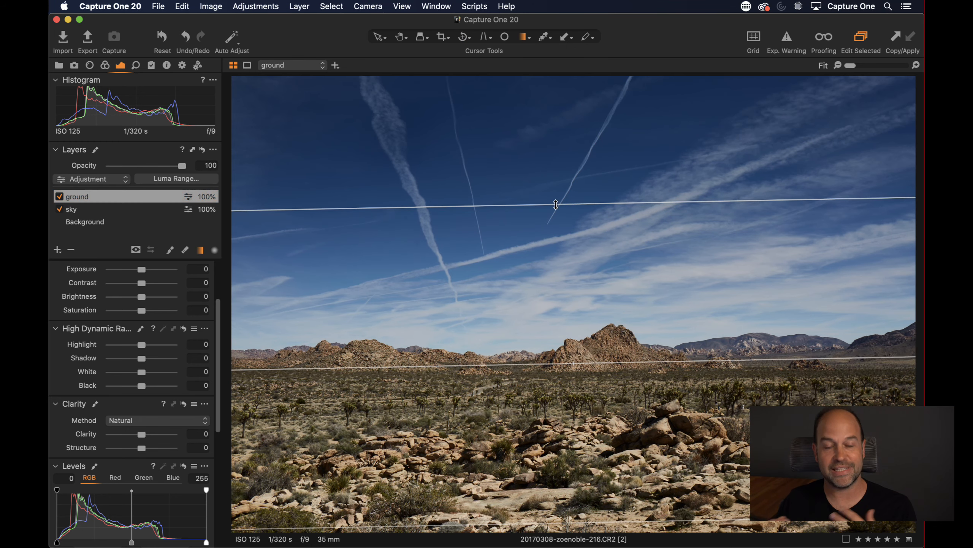
# - Set the ground layer's exposure to 0.22 and select the sky layer
pyautogui.moveTo(142, 269)
pyautogui.mouseDown()
pyautogui.moveTo(133, 269)
pyautogui.moveTo(143, 269)
pyautogui.mouseUp()
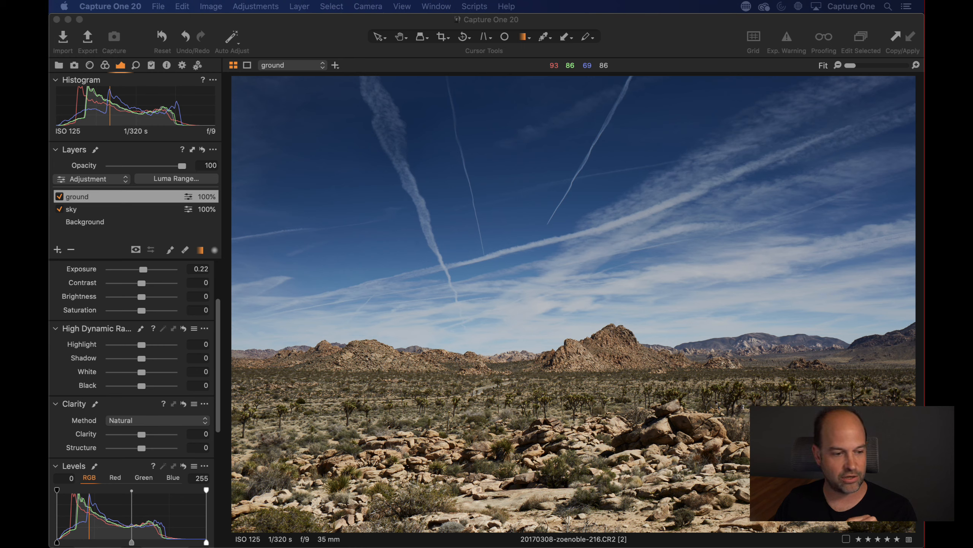
pyautogui.click(93, 209)
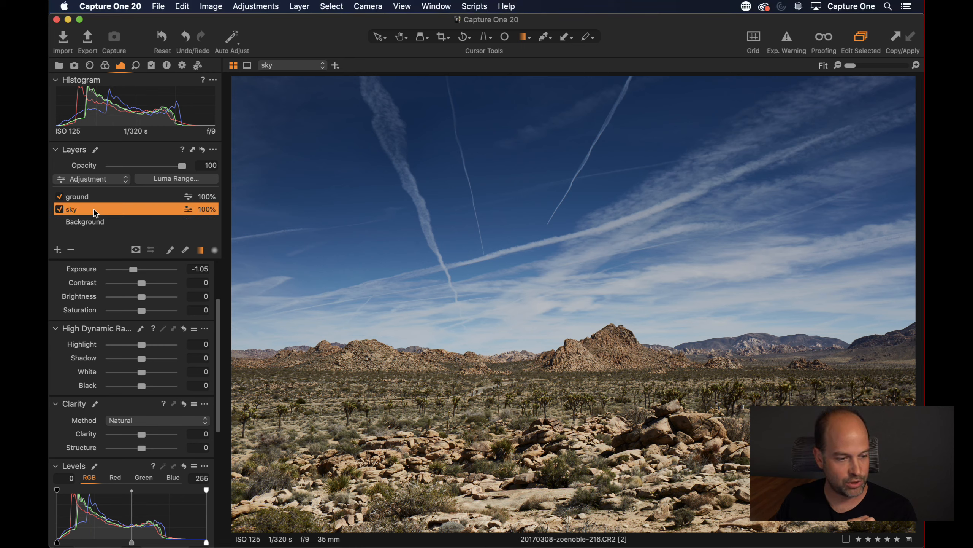
pyautogui.moveTo(218, 335); pyautogui.dragTo(215, 289)
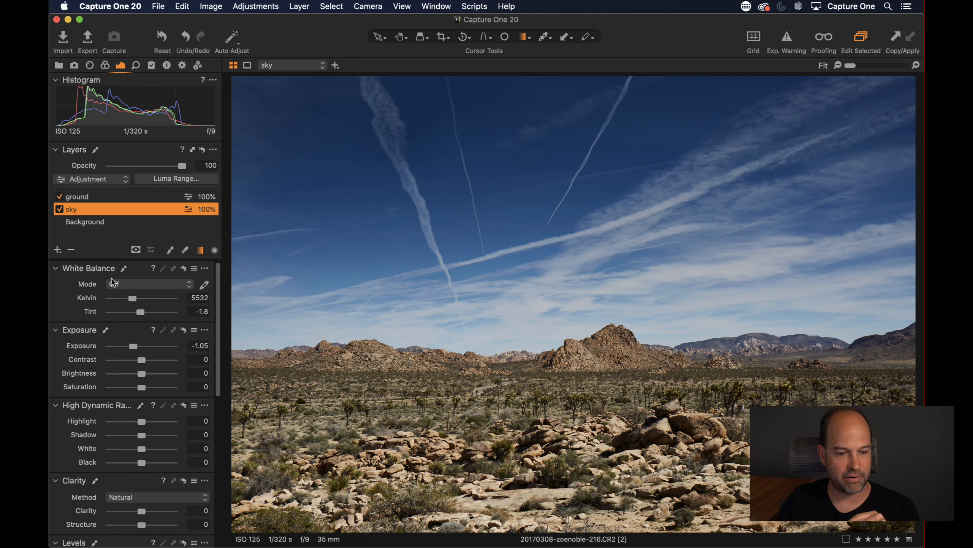
# - Check the sky layer's gradient mask overlay, rasterize the mask and display its overlay again
pyautogui.moveTo(513, 120); pyautogui.dragTo(544, 184)
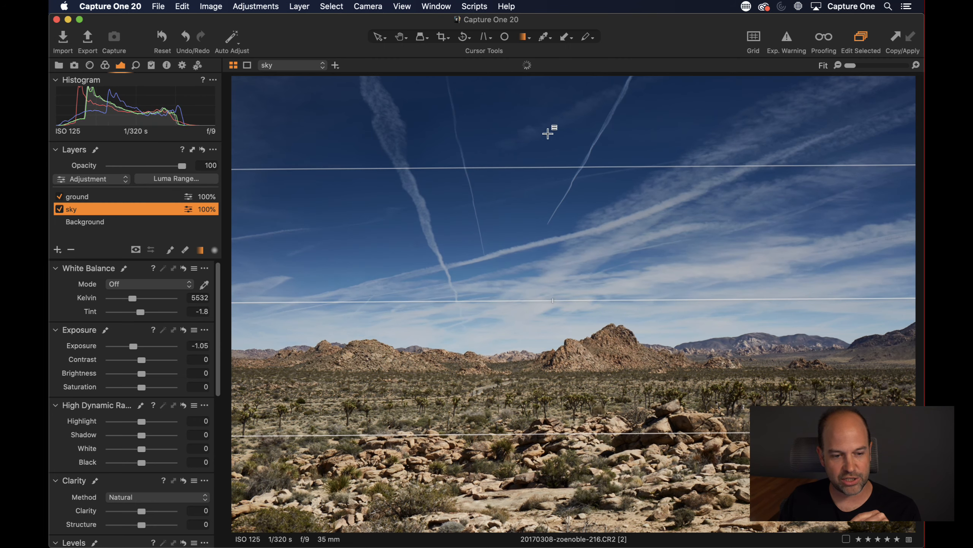
pyautogui.press('m')
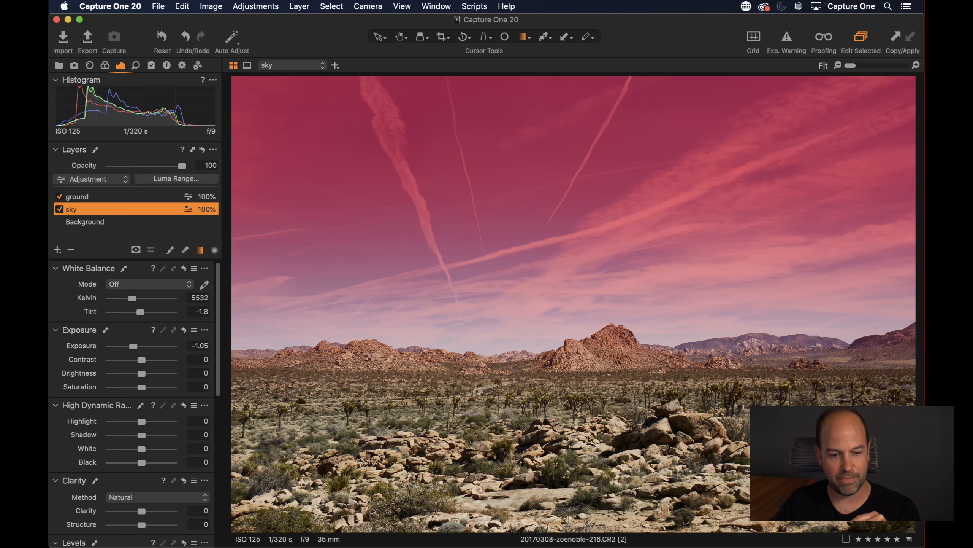
pyautogui.press('m')
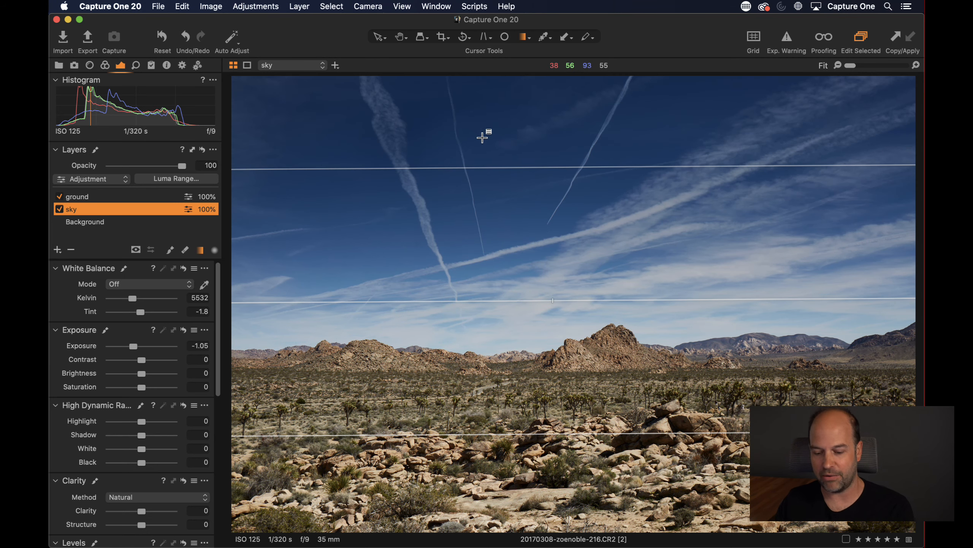
pyautogui.rightClick(92, 207)
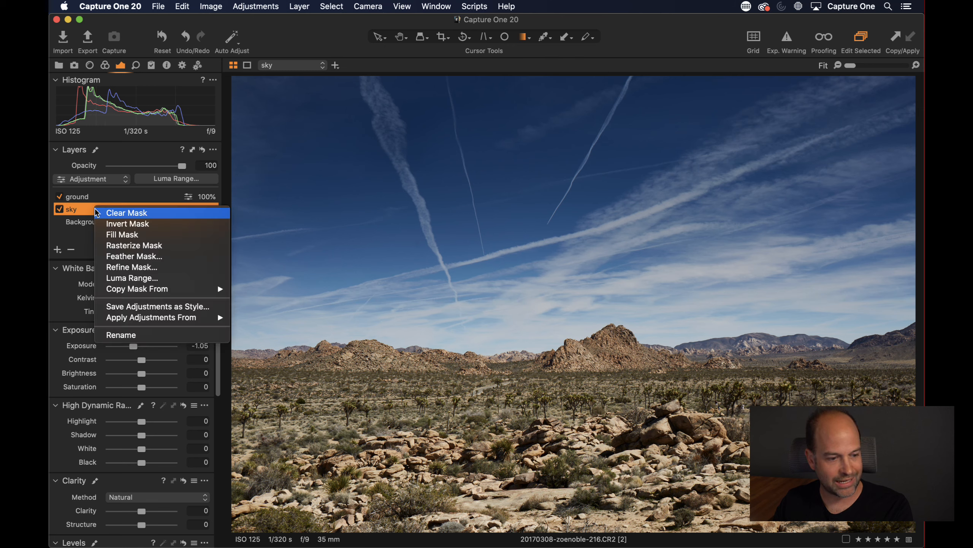
pyautogui.click(115, 248)
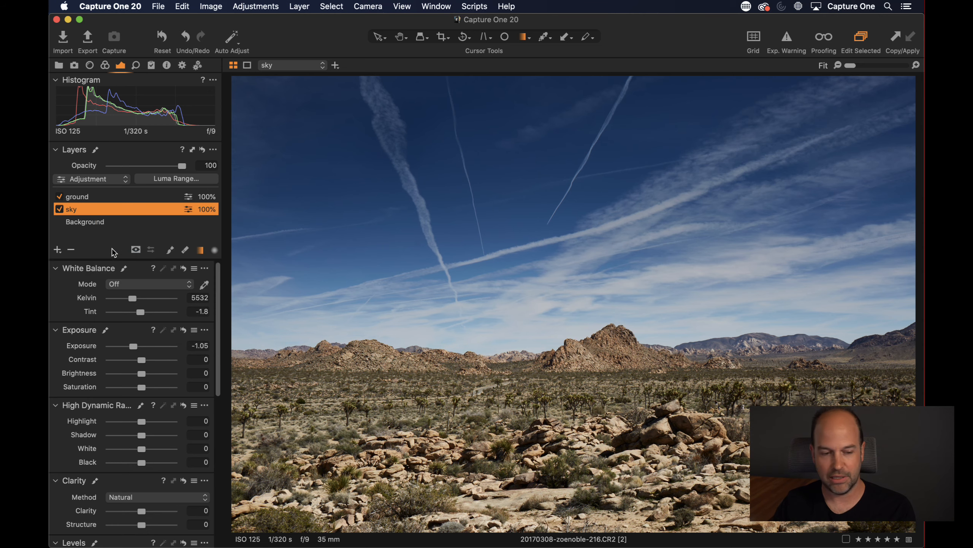
pyautogui.press('m')
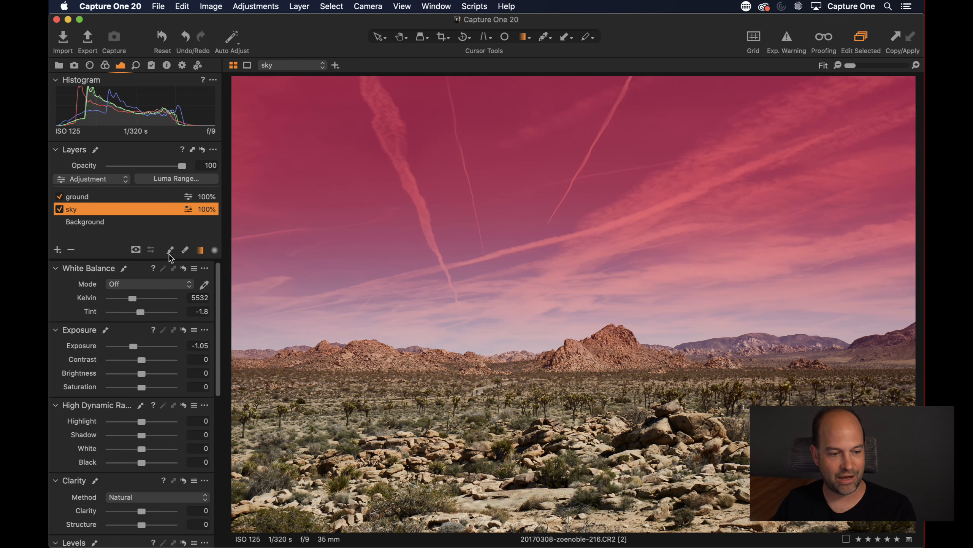
# - Enlarge the eraser and erase a straight band of the sky layer's mask across the photo's upper edge
pyautogui.click(185, 250)
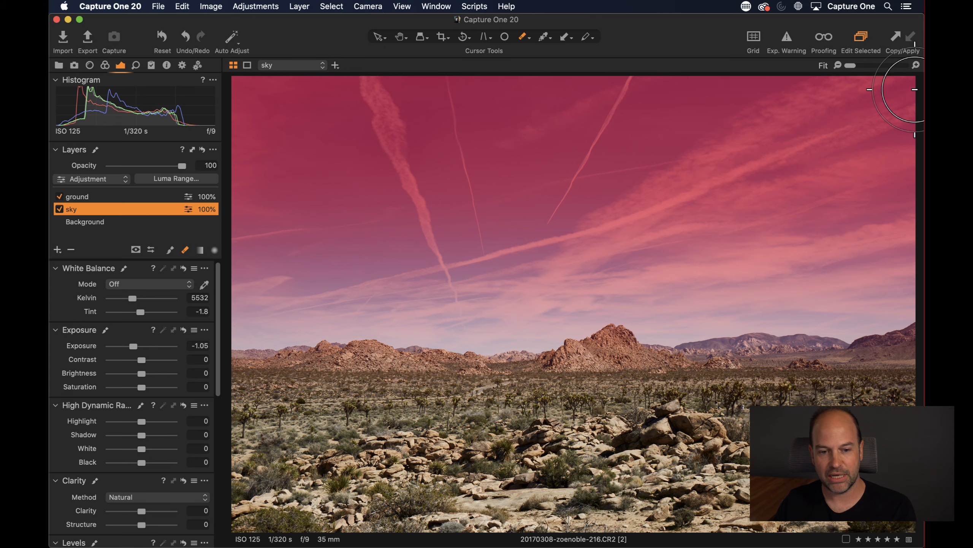
pyautogui.rightClick(334, 149)
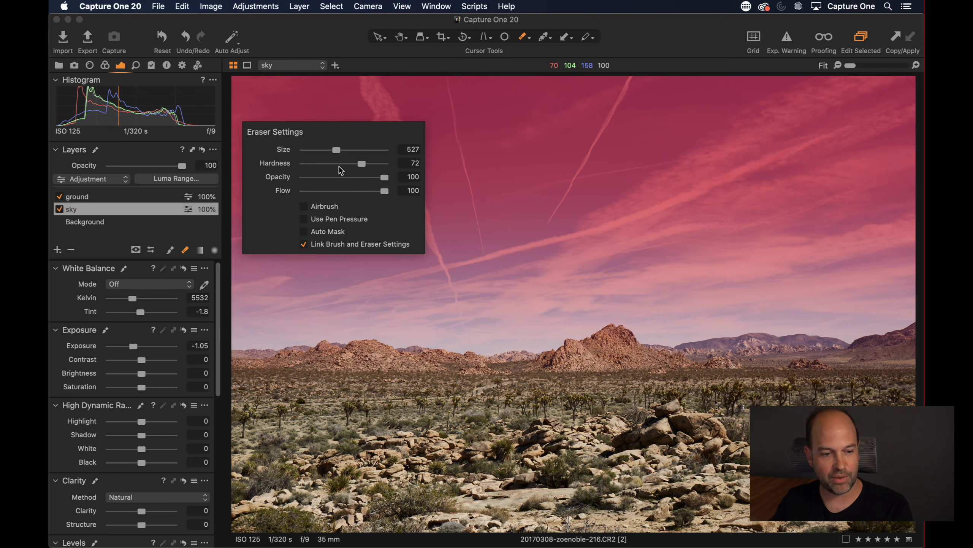
pyautogui.moveTo(334, 150); pyautogui.dragTo(343, 149)
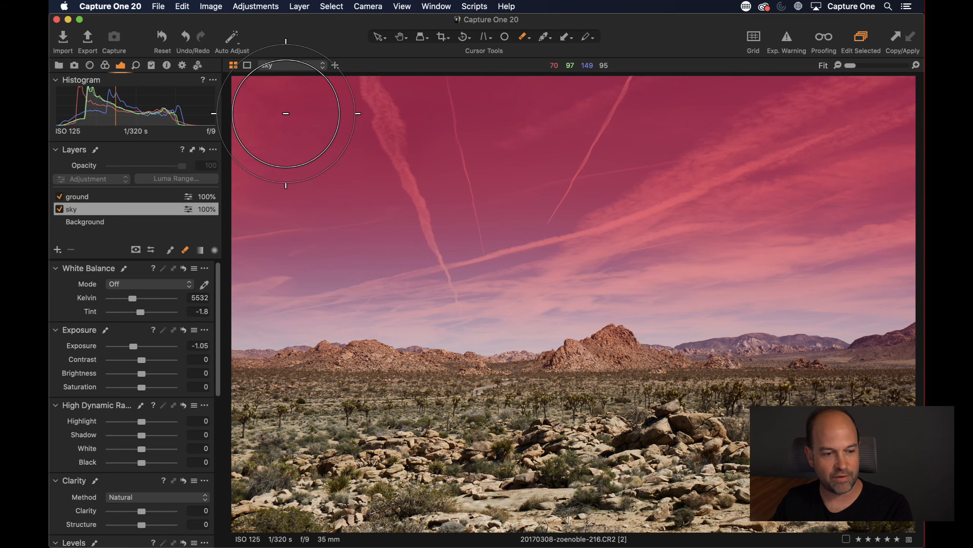
pyautogui.moveTo(302, 110); pyautogui.dragTo(236, 113)
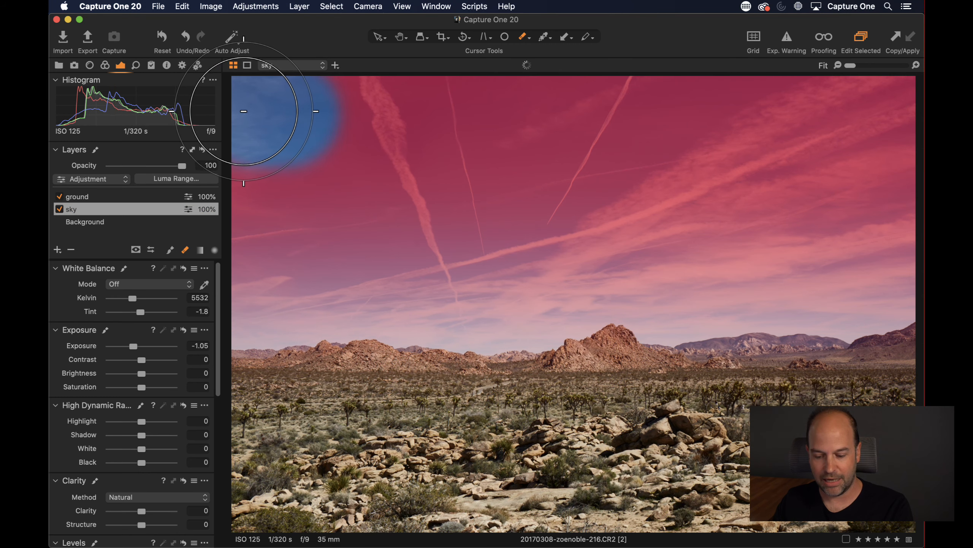
pyautogui.keyDown('shift'); pyautogui.click(880, 113); pyautogui.keyUp('shift')
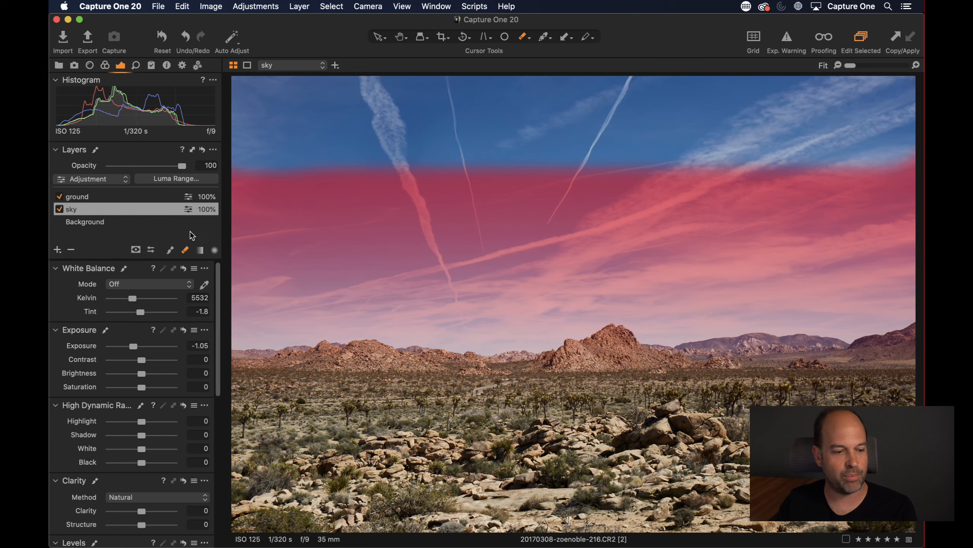
# - Delete the sky layer and open the Thailand_13-02-2020_14-03-52.eip photo of the children with the thumbnail browser hidden
pyautogui.click(71, 250)
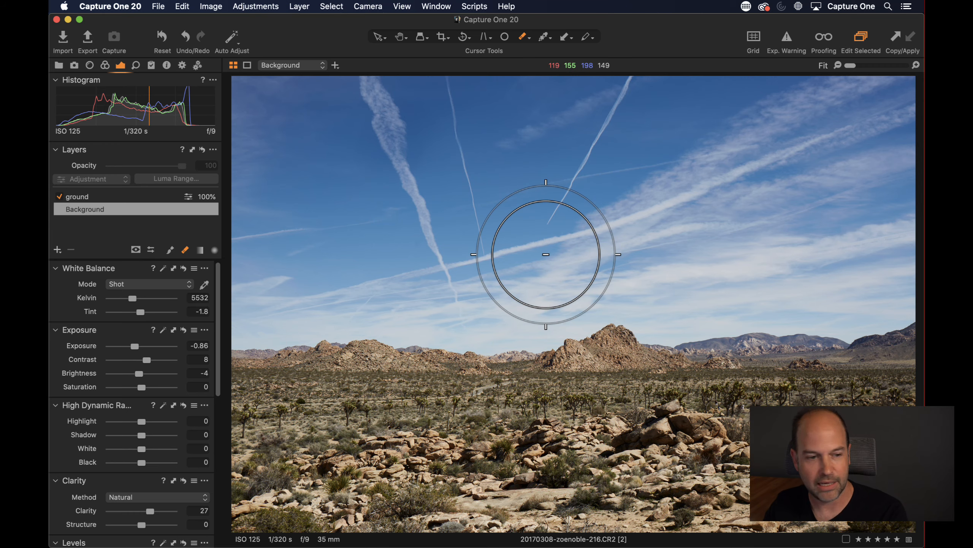
pyautogui.press('super+b')
pyautogui.scroll(-5, 863, 379)
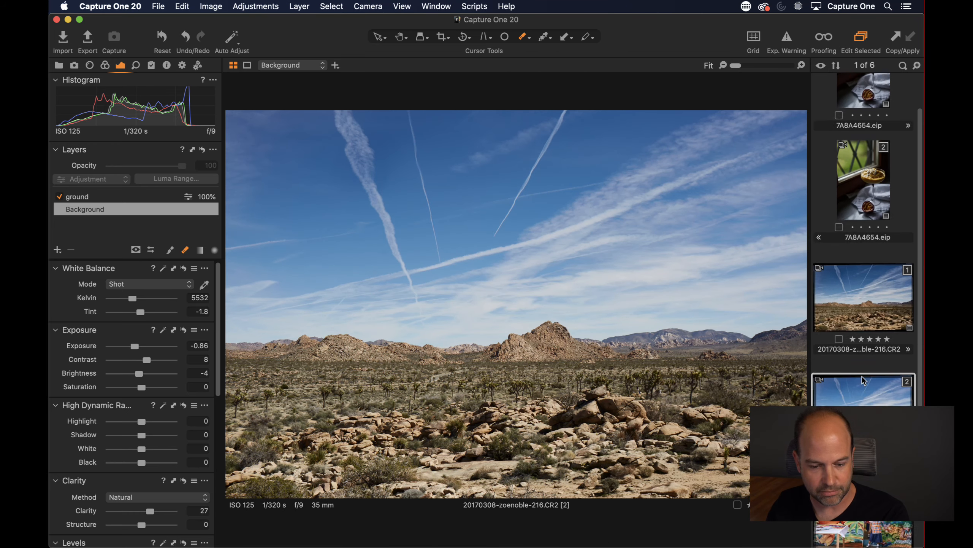
pyautogui.click(863, 380)
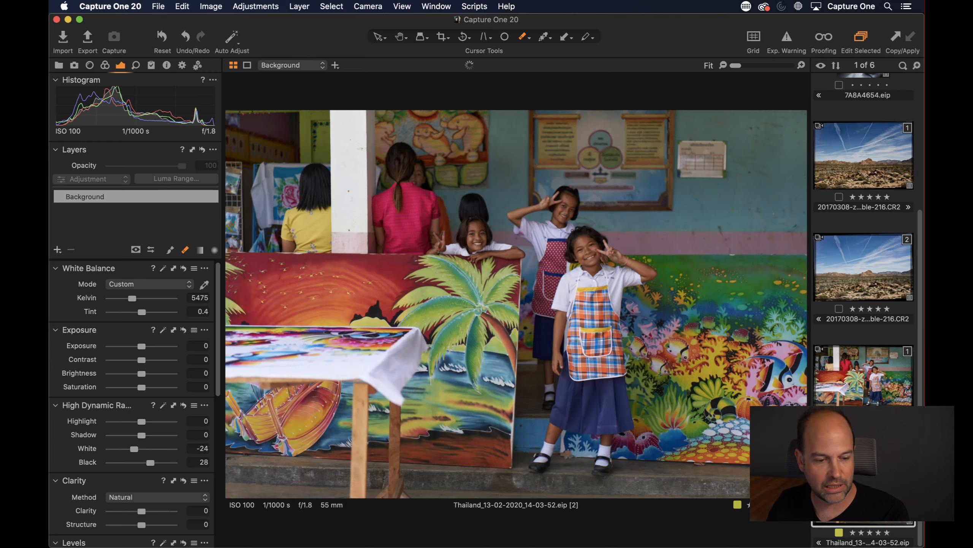
pyautogui.press('super+b')
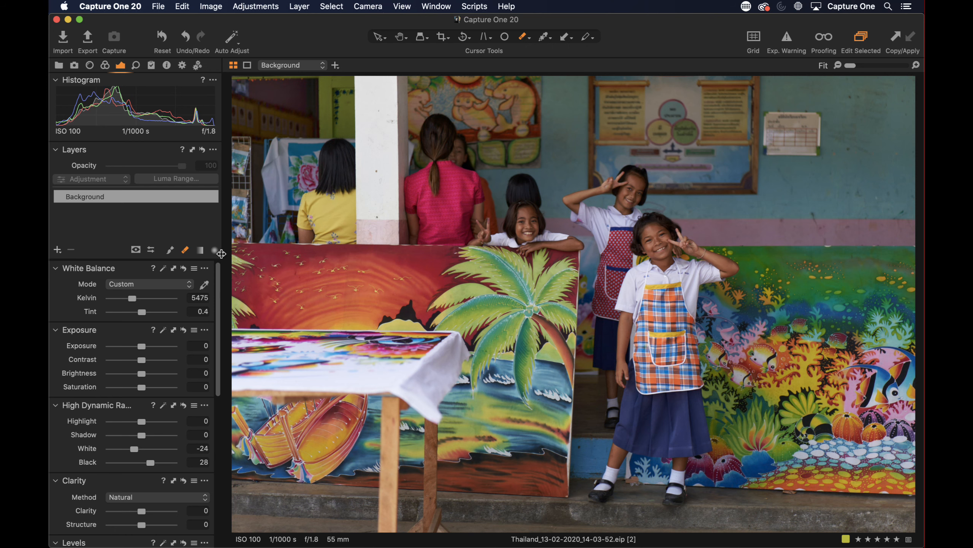
# - Draw a large radial gradient mask on a new layer, with its clear centre over the posing children
pyautogui.click(207, 250)
pyautogui.moveTo(394, 190)
pyautogui.mouseDown()
pyautogui.moveTo(635, 329)
pyautogui.moveTo(680, 369)
pyautogui.mouseUp()
pyautogui.moveTo(513, 262); pyautogui.dragTo(731, 344)
pyautogui.moveTo(665, 248); pyautogui.dragTo(640, 257)
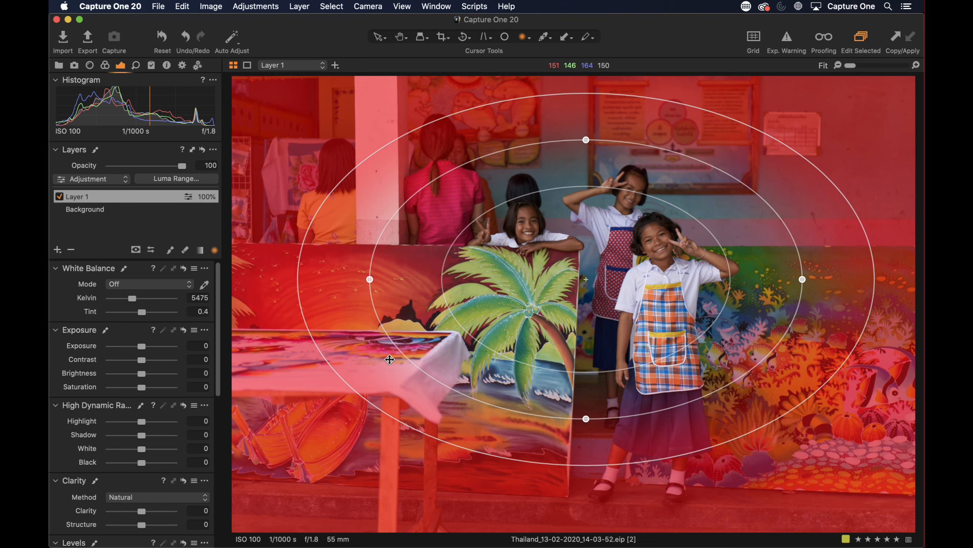
# - Tilt the radial mask diagonally, push its outer falloff line outwards, fine-tune its height and width, and hide the mask overlay
pyautogui.moveTo(398, 346); pyautogui.dragTo(440, 395)
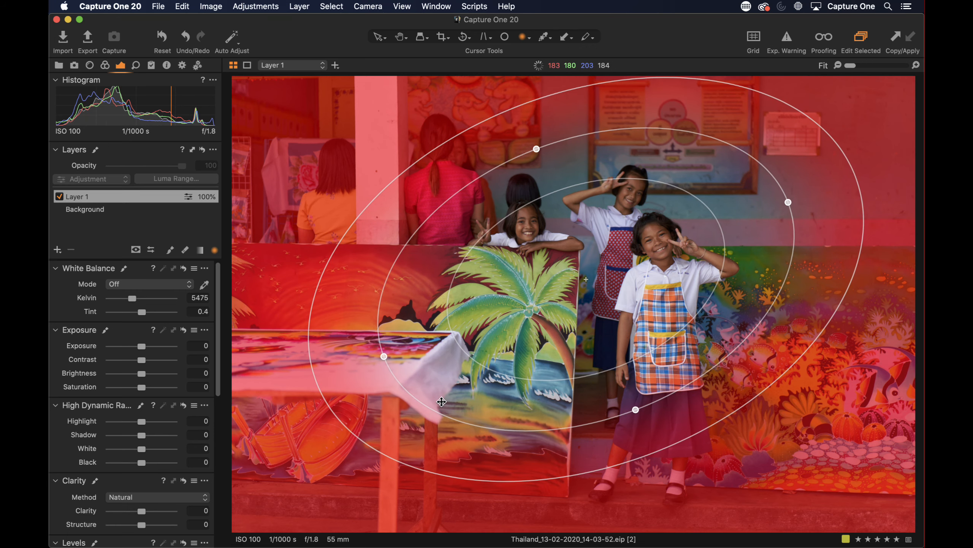
pyautogui.moveTo(372, 446); pyautogui.dragTo(309, 478)
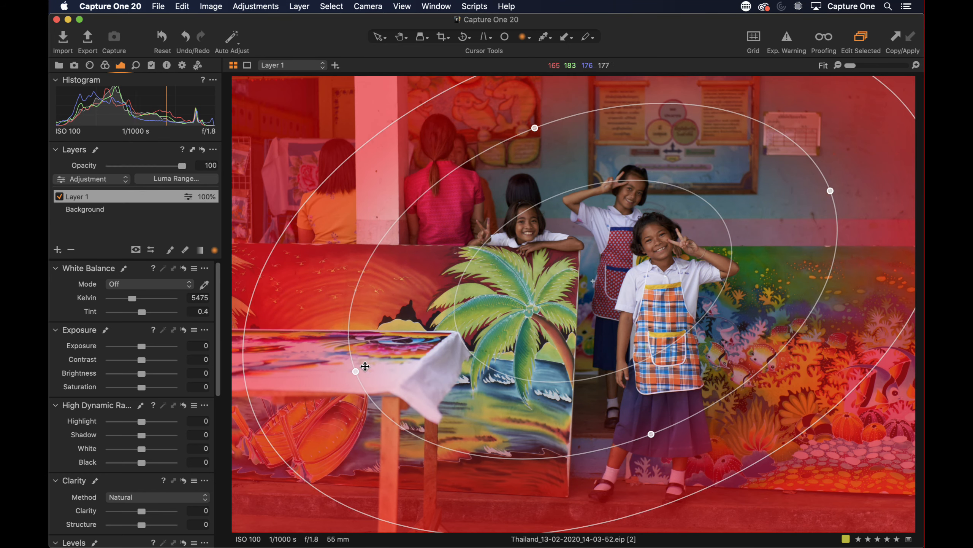
pyautogui.moveTo(536, 129)
pyautogui.mouseDown()
pyautogui.moveTo(540, 149)
pyautogui.moveTo(534, 123)
pyautogui.mouseUp()
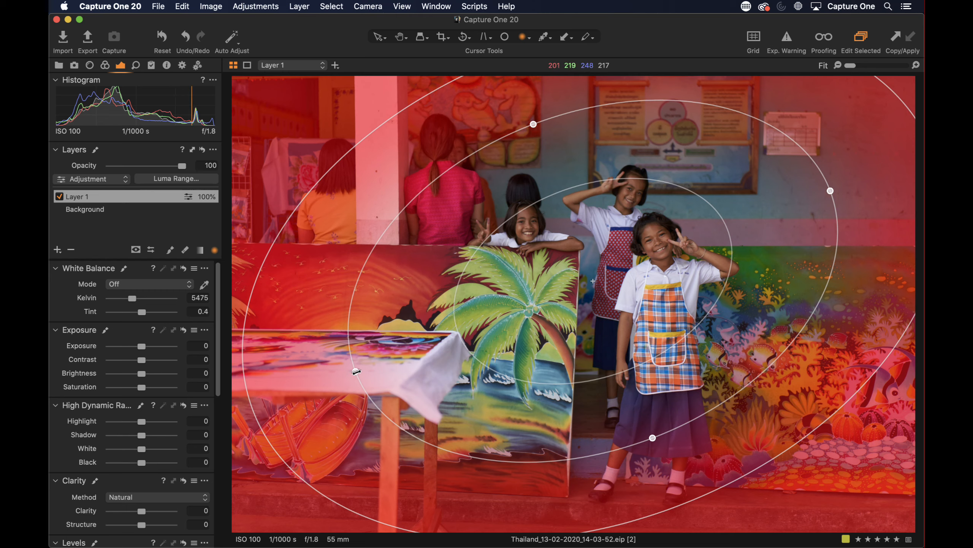
pyautogui.moveTo(356, 370); pyautogui.dragTo(352, 373)
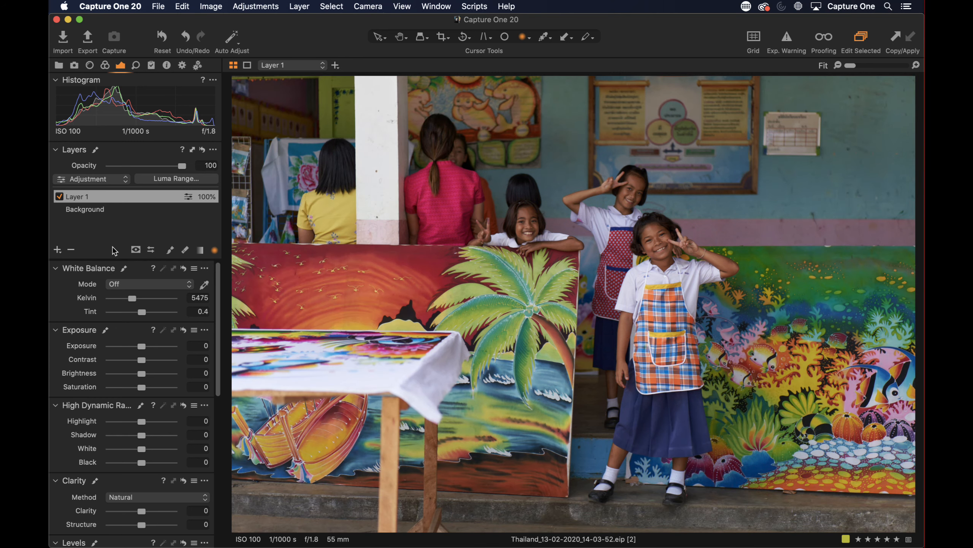
# - Darken Layer 1 with exposure -0.24, brightness -19 and saturation -11
pyautogui.moveTo(141, 376)
pyautogui.mouseDown()
pyautogui.moveTo(133, 374)
pyautogui.moveTo(138, 387)
pyautogui.mouseUp()
pyautogui.moveTo(141, 347); pyautogui.dragTo(135, 348)
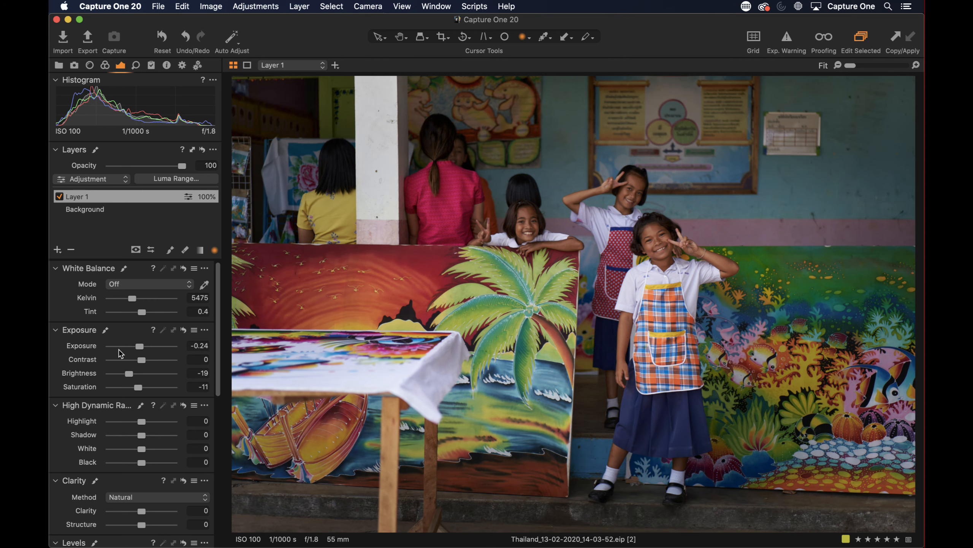
# - Push the radial mask's inner and outer falloff lines outwards, undoing the small stray ellipse drawn over the pillar
pyautogui.moveTo(347, 269)
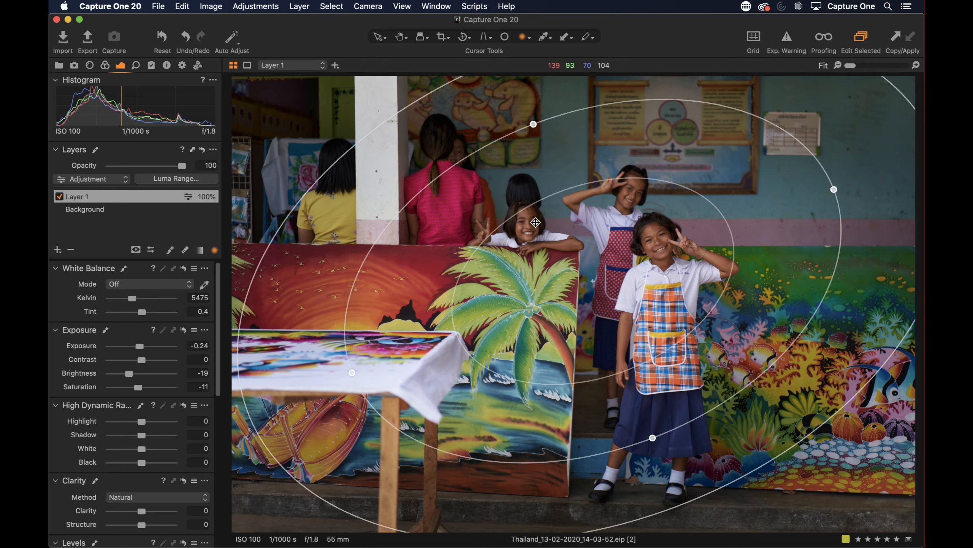
pyautogui.moveTo(518, 214); pyautogui.dragTo(459, 186)
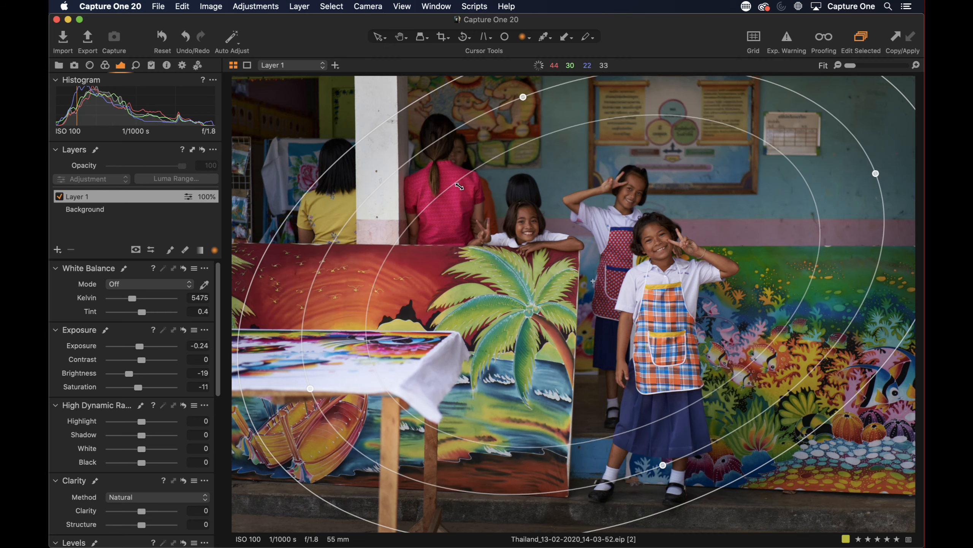
pyautogui.moveTo(365, 133); pyautogui.dragTo(333, 120)
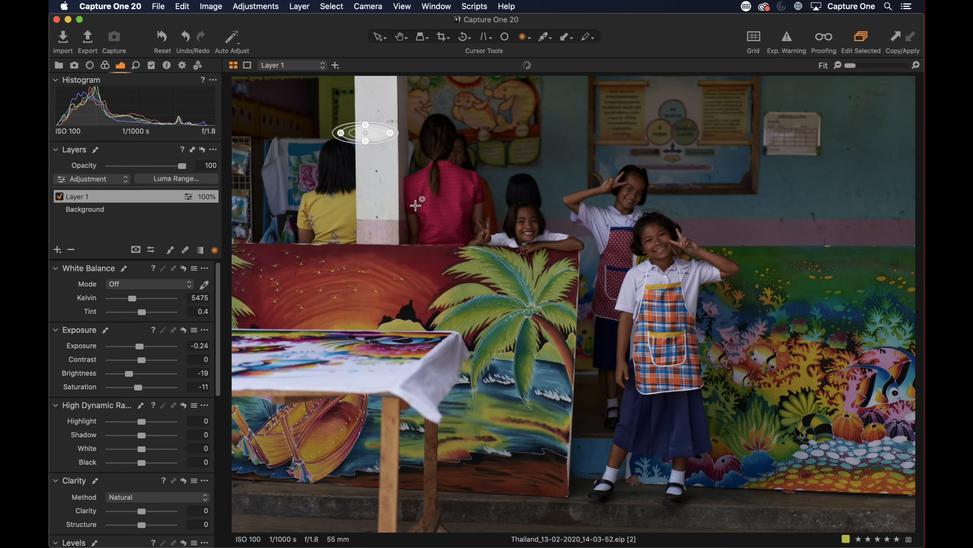
pyautogui.press('super+z')
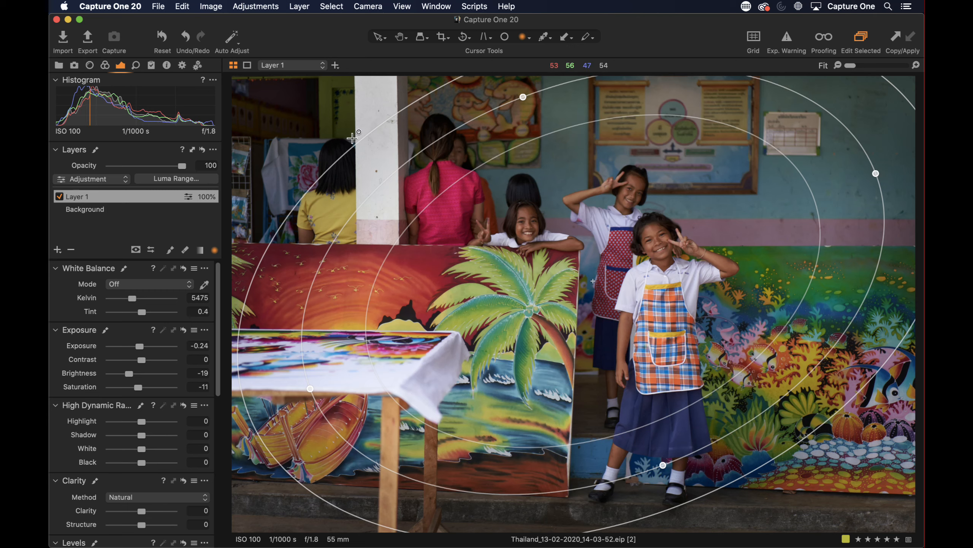
pyautogui.moveTo(346, 134); pyautogui.dragTo(321, 124)
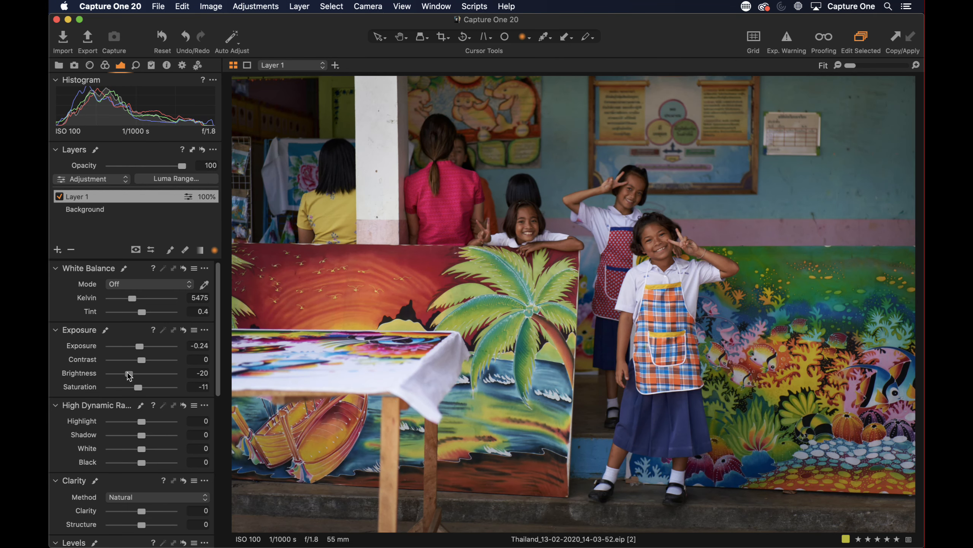
# - Set Layer 1's brightness to -32 and exposure to -0.34, and check the radial mask's overlay
pyautogui.moveTo(129, 374); pyautogui.dragTo(139, 346)
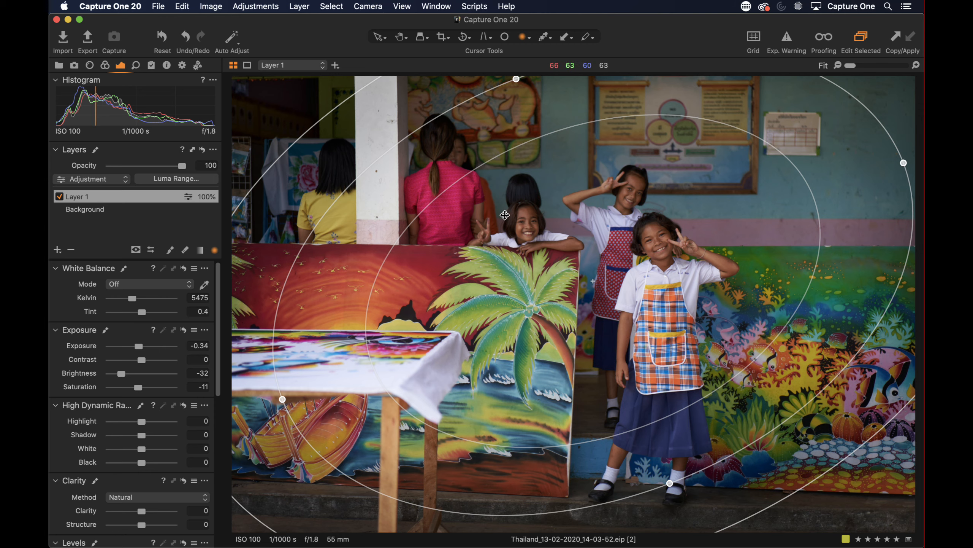
pyautogui.press('m')
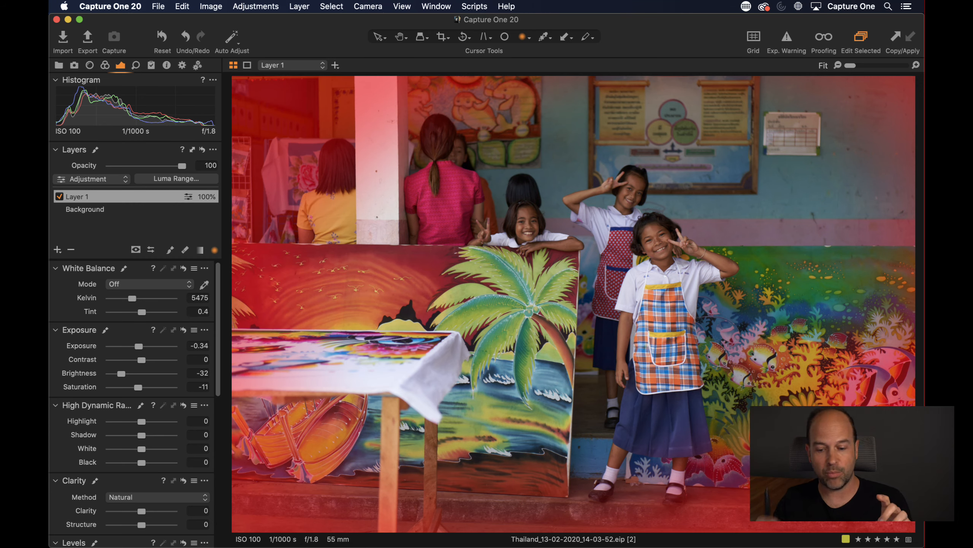
pyautogui.press('m')
pyautogui.press('m')
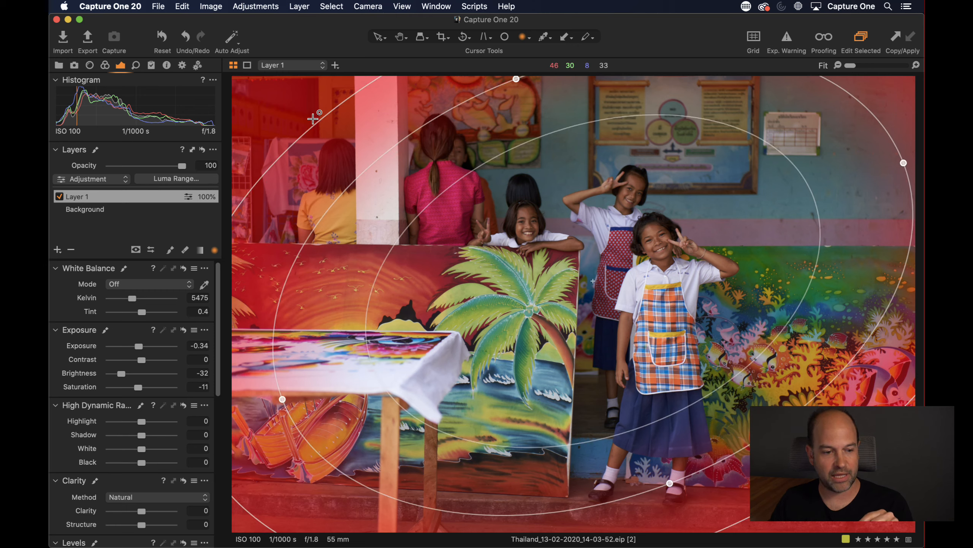
# - Pull the radial mask's outer falloff line slightly inwards and hide the mask overlay
pyautogui.moveTo(320, 121); pyautogui.dragTo(324, 148)
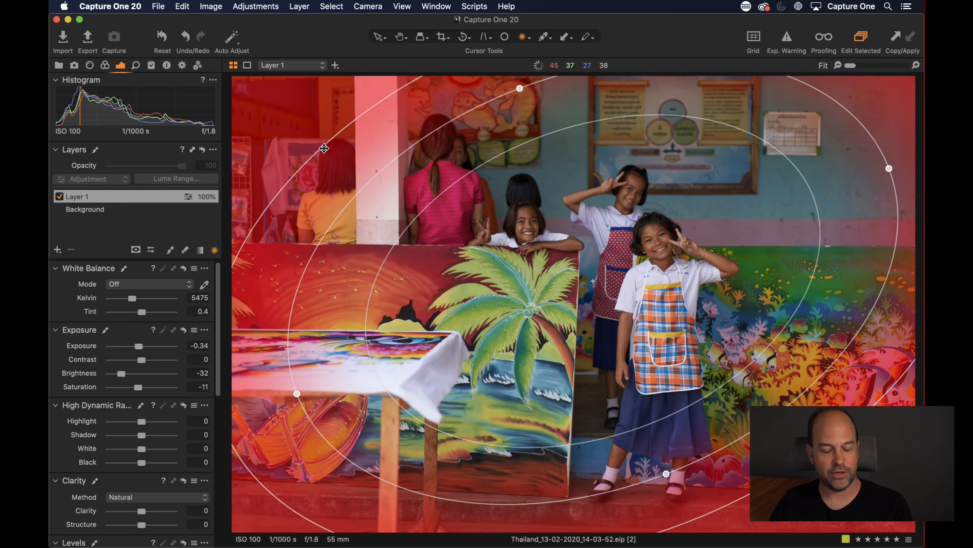
pyautogui.rightClick(554, 223)
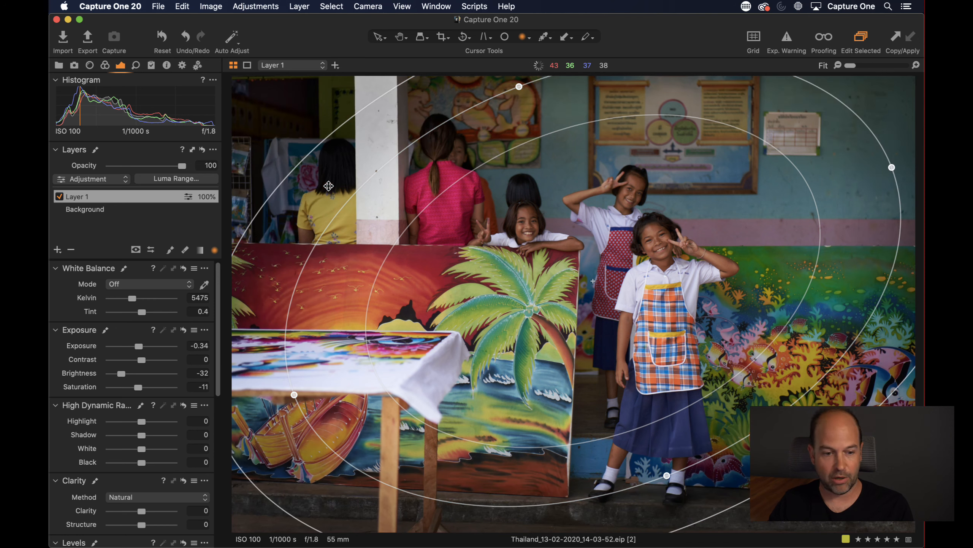
# - Invert Layer 1's radial mask and invert it back to darken the surroundings of the group
pyautogui.rightClick(95, 195)
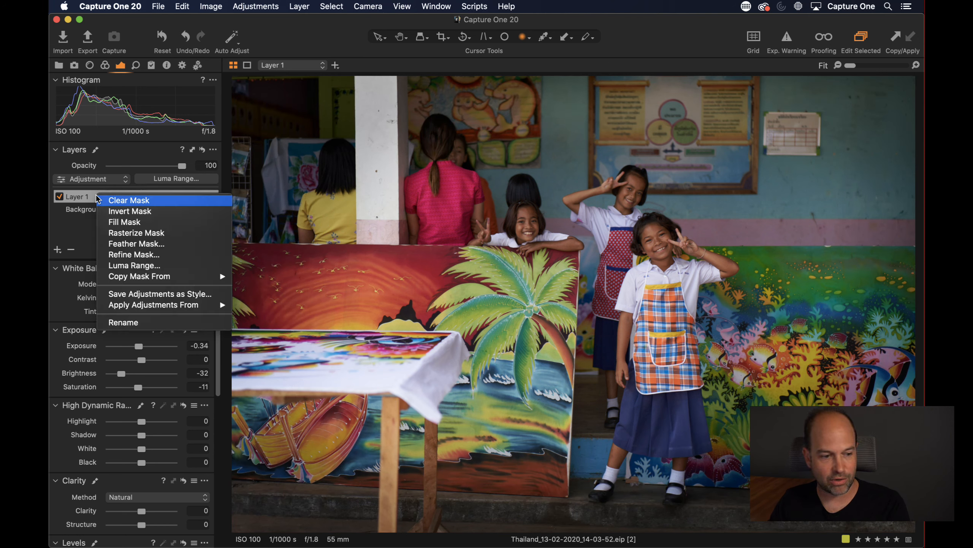
pyautogui.click(118, 212)
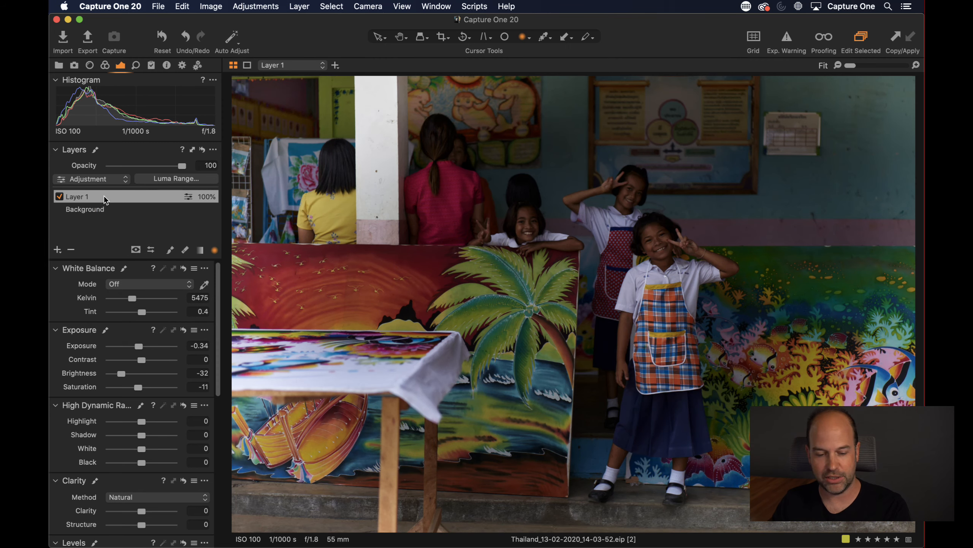
pyautogui.rightClick(100, 195)
pyautogui.click(117, 211)
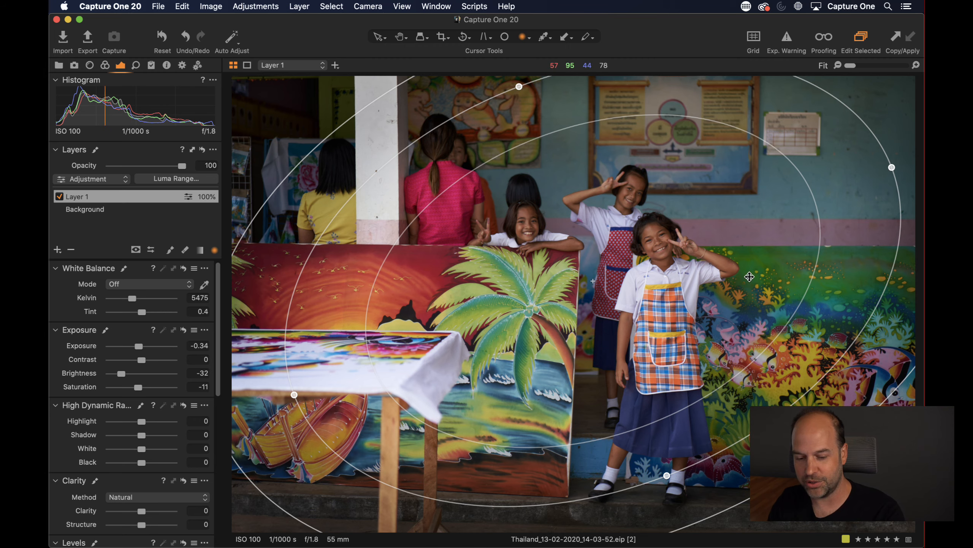
# - Show the thumbnail browser and nudge the radial mask's outer falloff line slightly outwards
pyautogui.press('super+b')
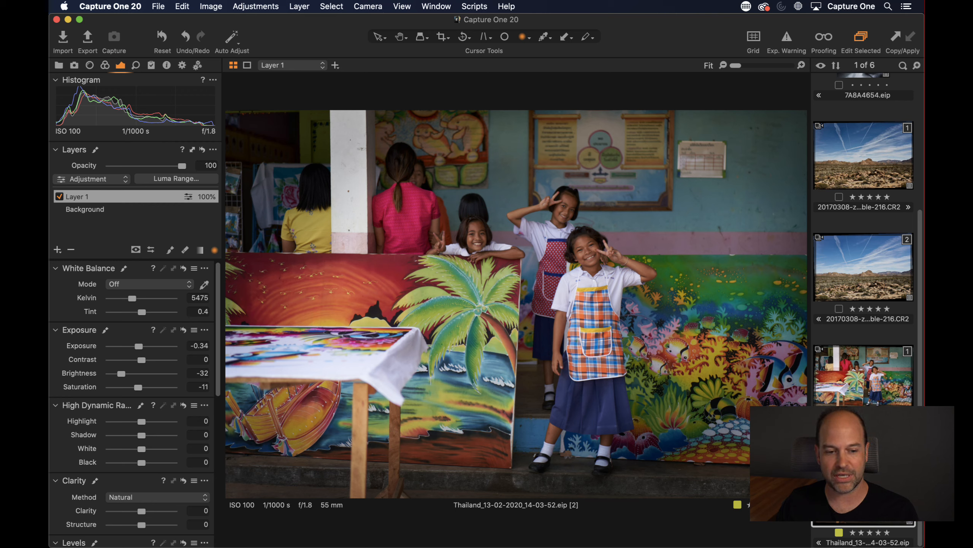
pyautogui.moveTo(352, 187)
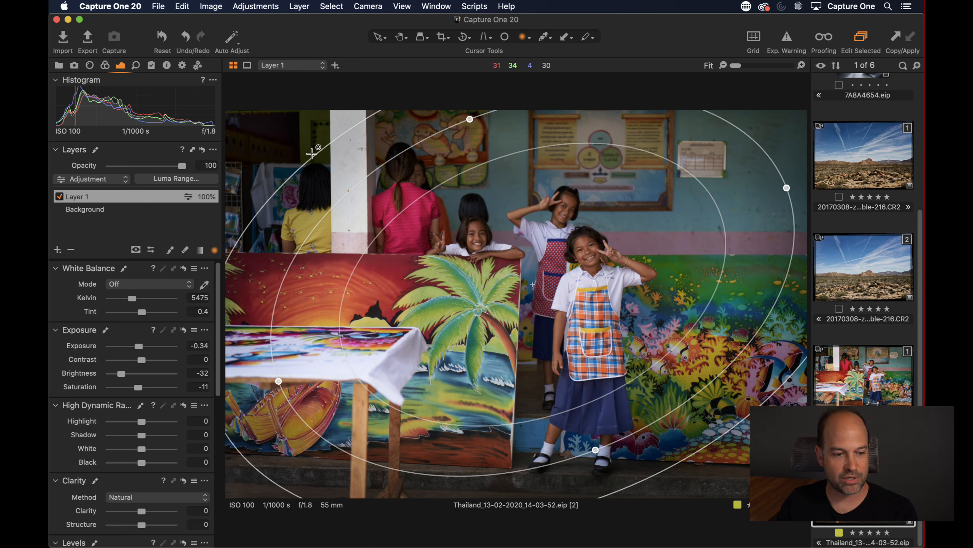
pyautogui.moveTo(313, 158)
pyautogui.mouseDown()
pyautogui.moveTo(348, 175)
pyautogui.moveTo(312, 155)
pyautogui.mouseUp()
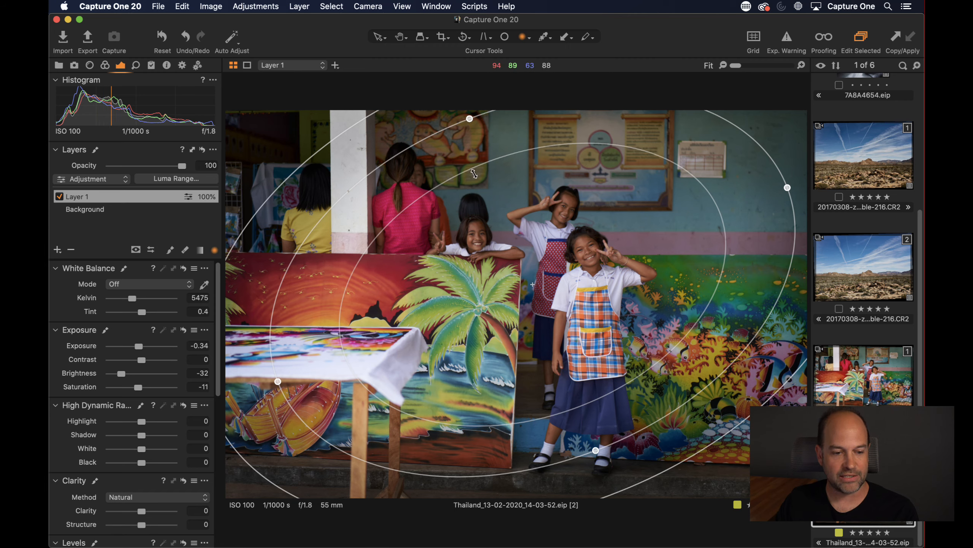
pyautogui.moveTo(465, 174); pyautogui.dragTo(510, 272)
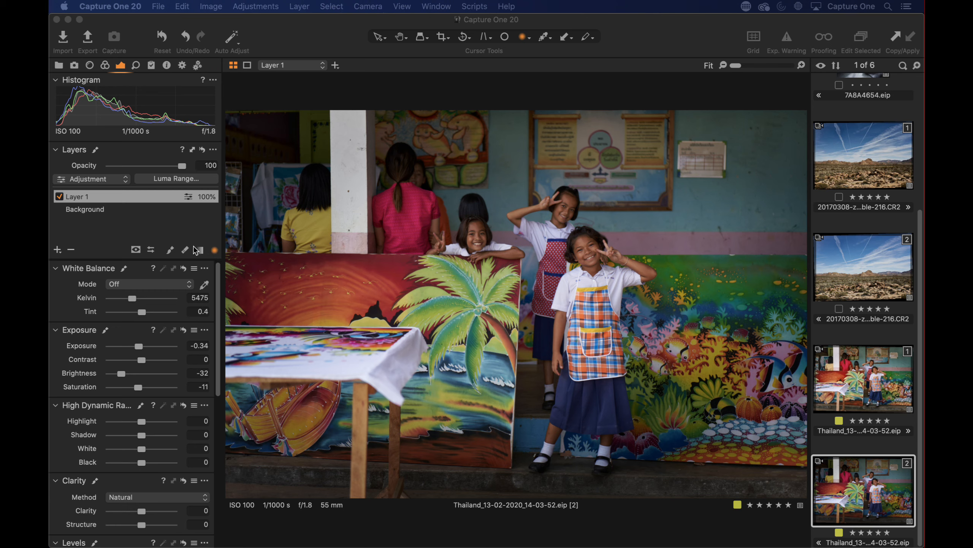
# - Open the Using Flow album, select the second variant of DSC00864.arw and bring up its layer and exposure tools
pyautogui.click(57, 64)
pyautogui.click(117, 173)
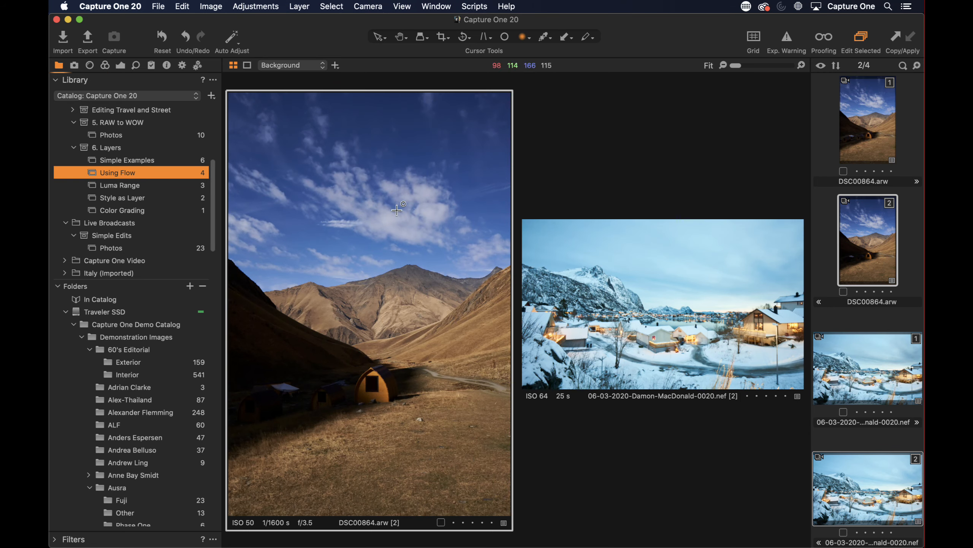
pyautogui.click(823, 241)
pyautogui.click(857, 141)
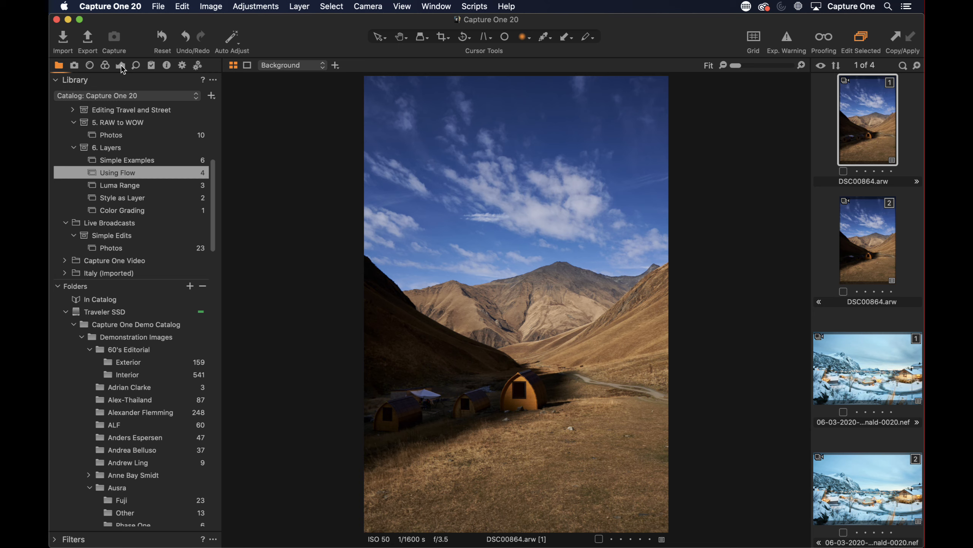
pyautogui.click(121, 66)
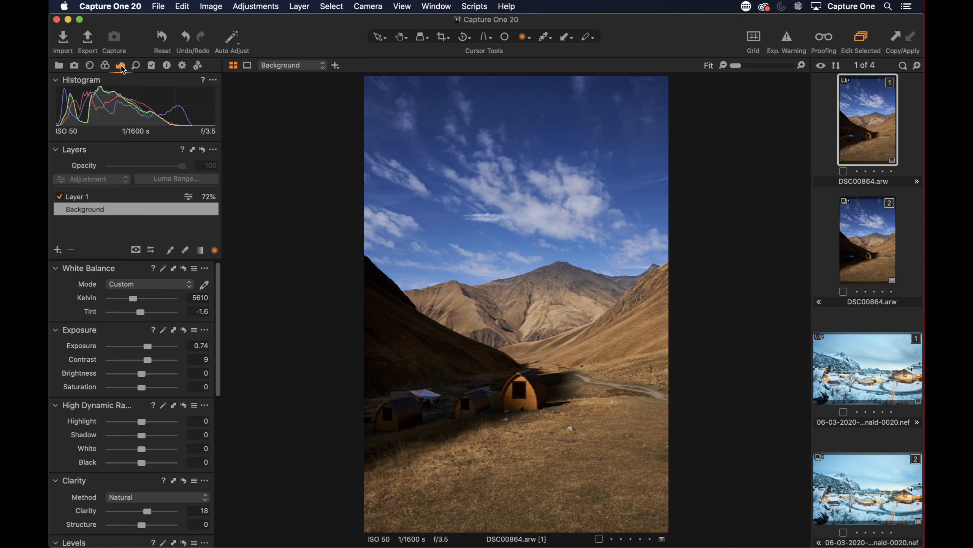
pyautogui.click(860, 239)
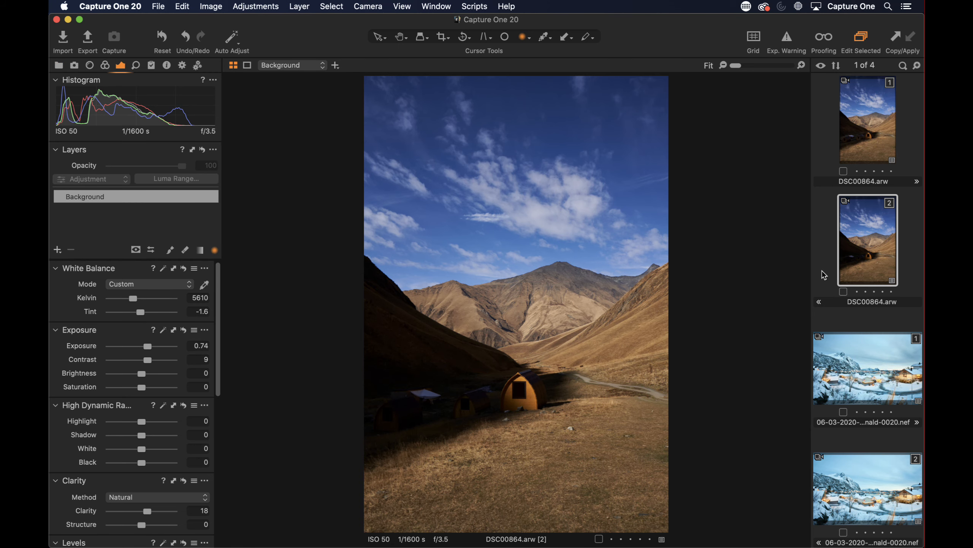
# - Hide the thumbnail browser, examine the shadowed huts at 33% zoom and return to the fitted view
pyautogui.press('super+shift+b')
pyautogui.press('super+equal')
pyautogui.press('super+equal')
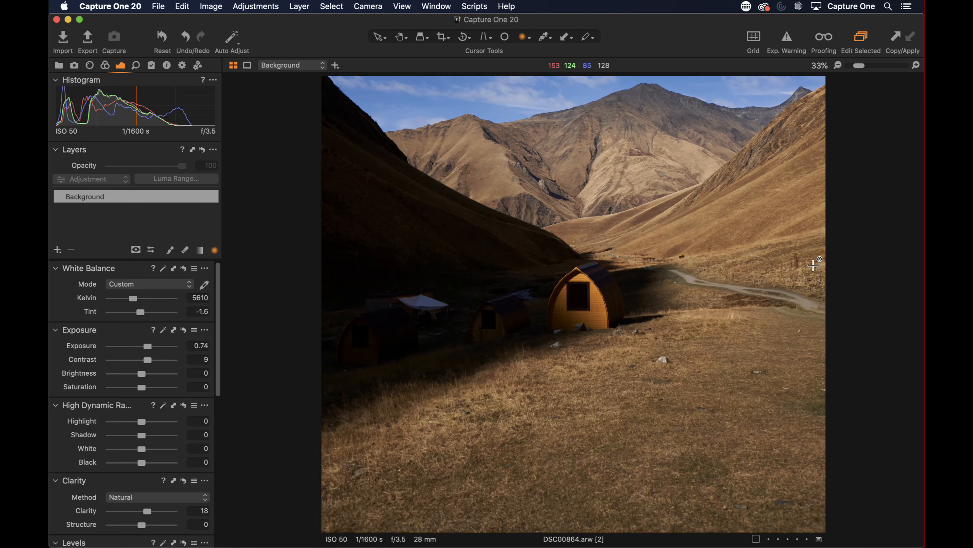
pyautogui.scroll(3, 461, 357)
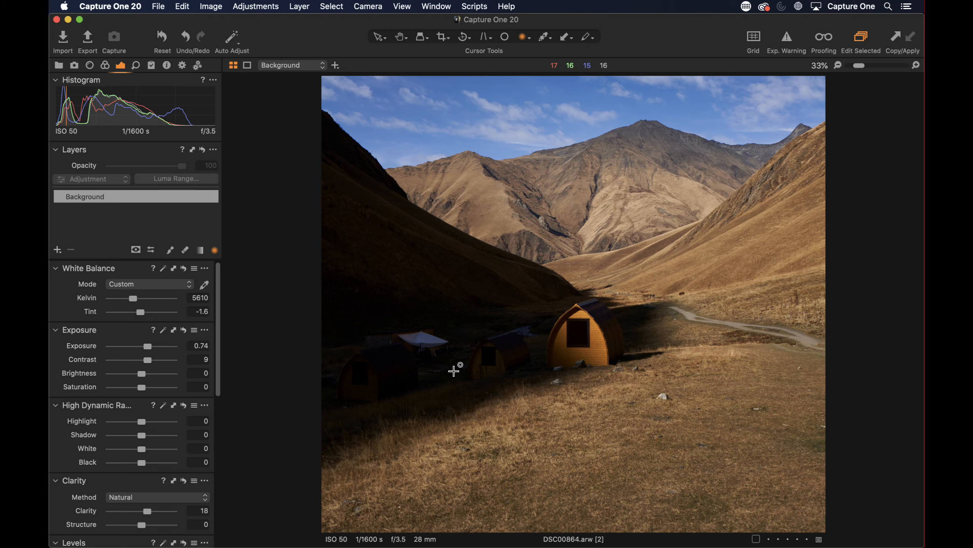
pyautogui.click(162, 37)
pyautogui.click(838, 66)
pyautogui.click(160, 37)
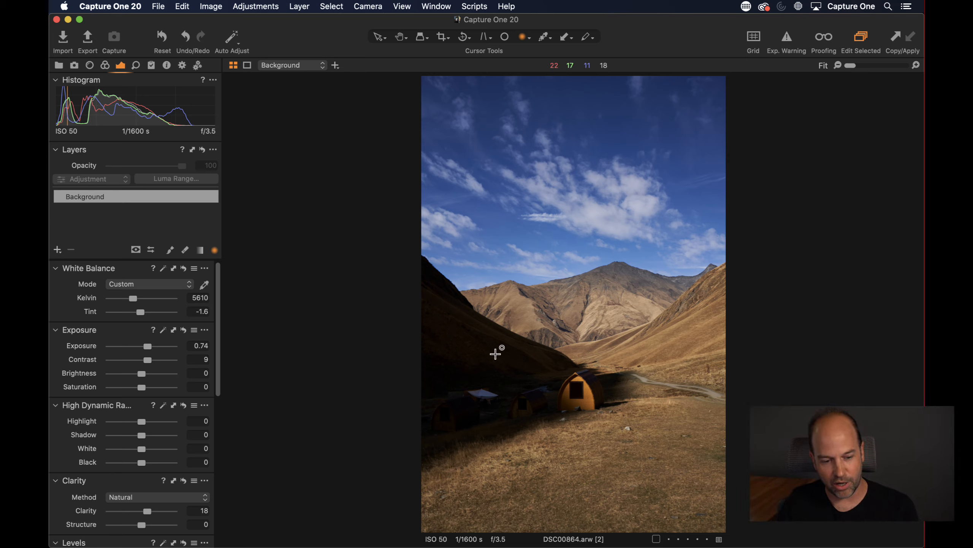
# - Try raising the Background's Black value to 70 and reset it to 0
pyautogui.press('h')
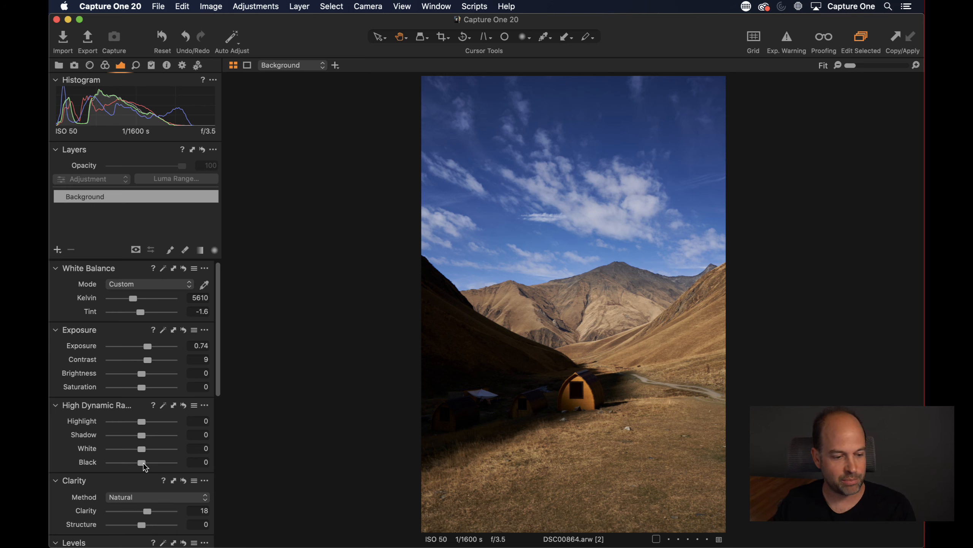
pyautogui.moveTo(143, 462); pyautogui.dragTo(163, 465)
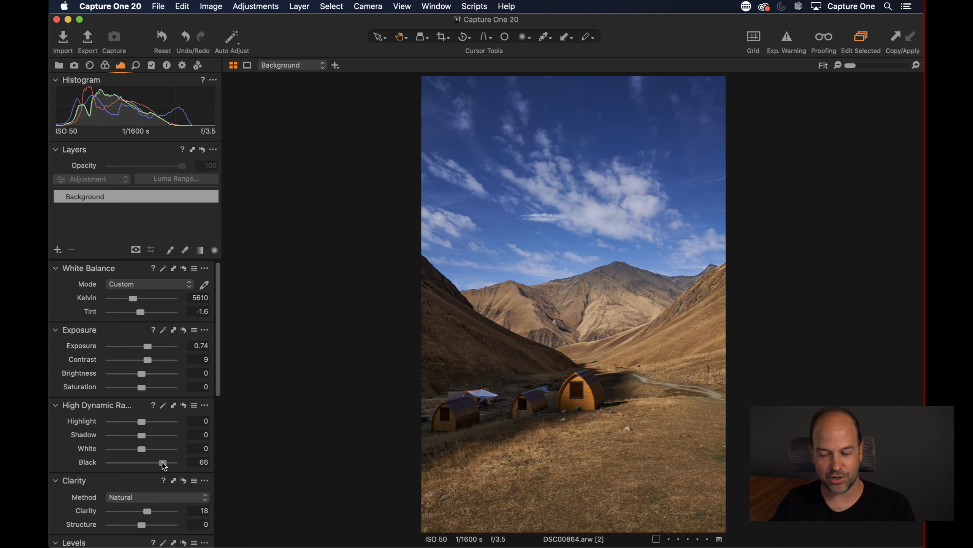
pyautogui.moveTo(164, 465)
pyautogui.mouseDown()
pyautogui.moveTo(155, 464)
pyautogui.moveTo(164, 463)
pyautogui.mouseUp()
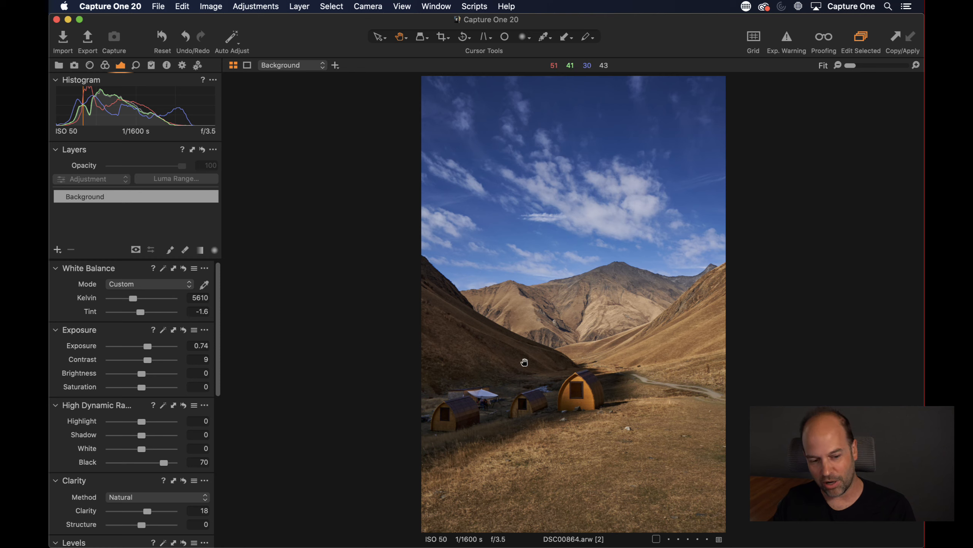
pyautogui.doubleClick(163, 462)
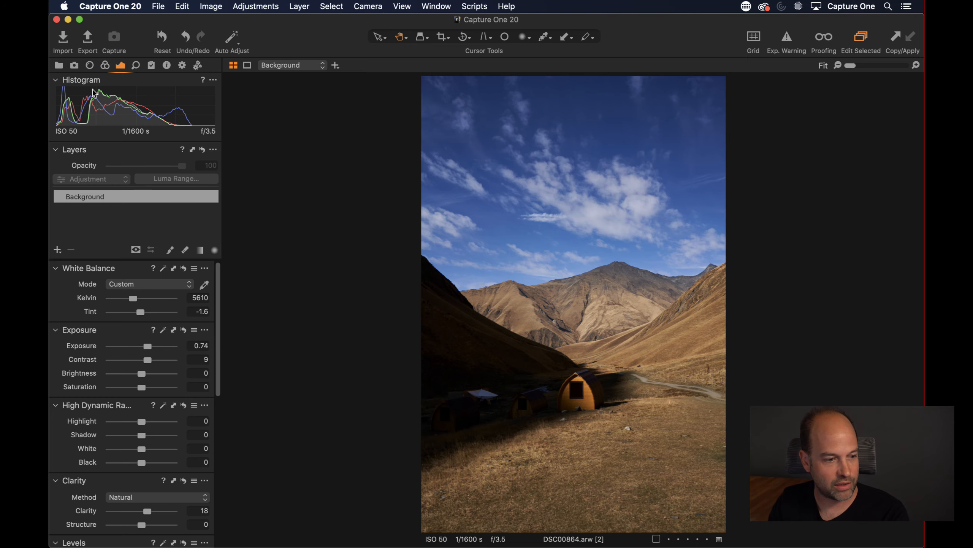
# - Examine the Smoothie layer's greyscale mask on the second 7A8A4654.eip variant in Simple Examples, and return to the Using Flow album
pyautogui.click(58, 66)
pyautogui.click(132, 159)
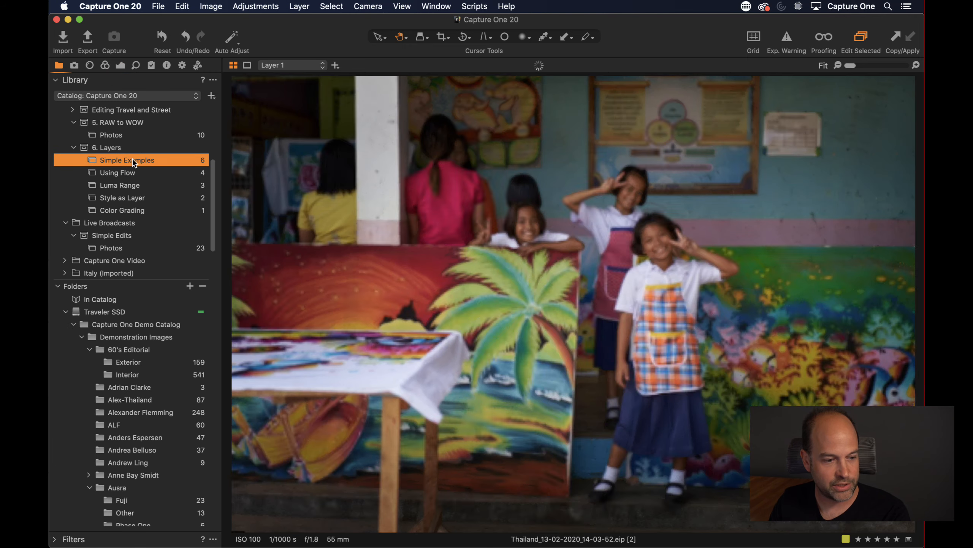
pyautogui.press('alt+super+v')
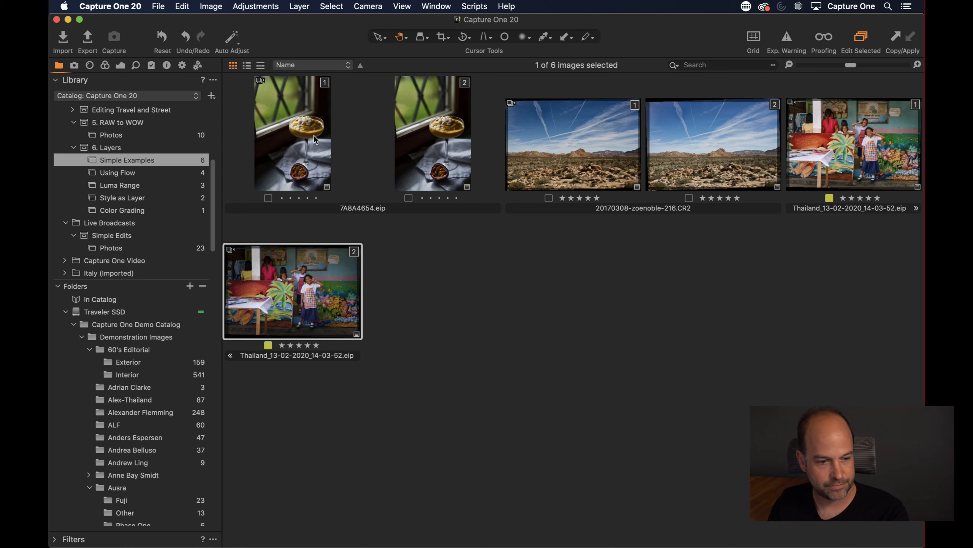
pyautogui.doubleClick(454, 142)
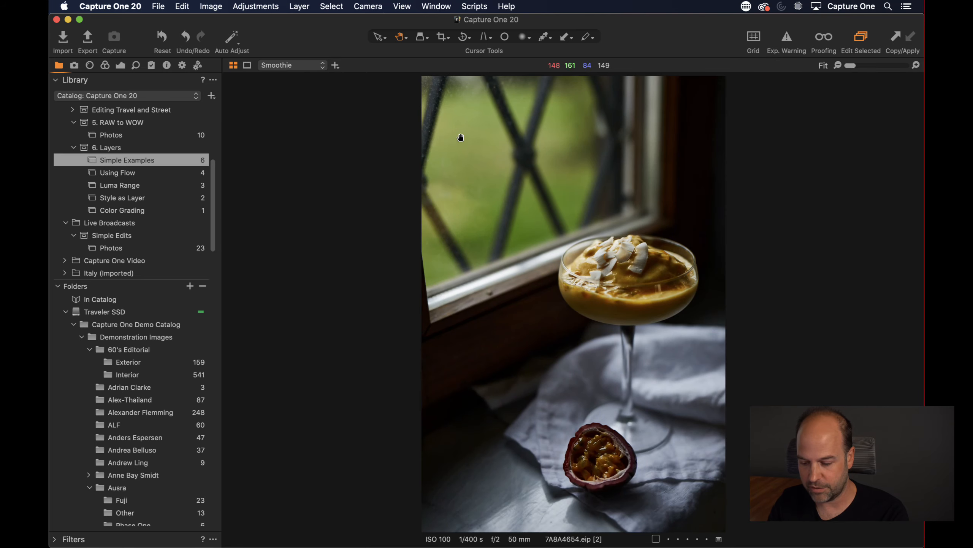
pyautogui.hotkey('alt', 'm')
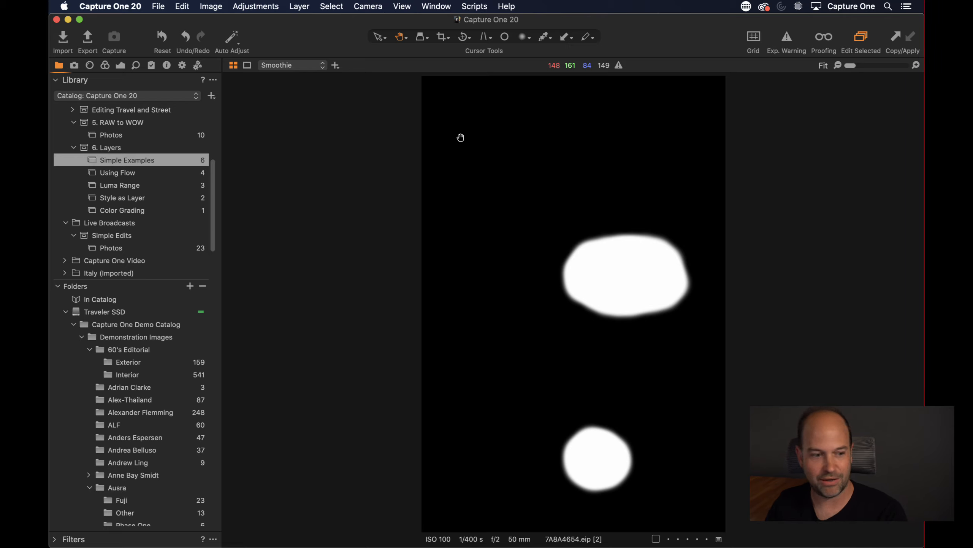
pyautogui.click(146, 171)
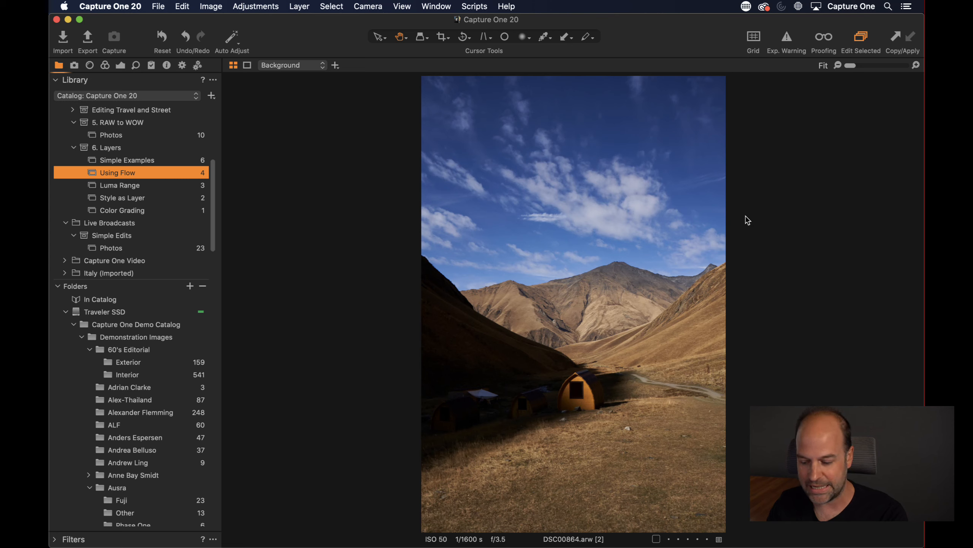
# - Try a Black value of 52 on the whole landscape's Background and reset it to 0
pyautogui.click(121, 66)
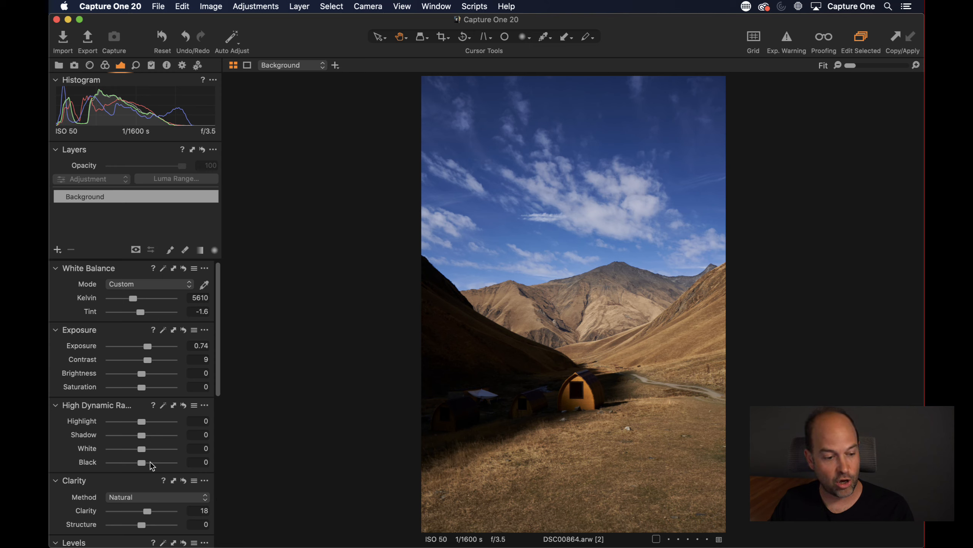
pyautogui.moveTo(151, 462)
pyautogui.mouseDown()
pyautogui.moveTo(140, 463)
pyautogui.moveTo(157, 462)
pyautogui.mouseUp()
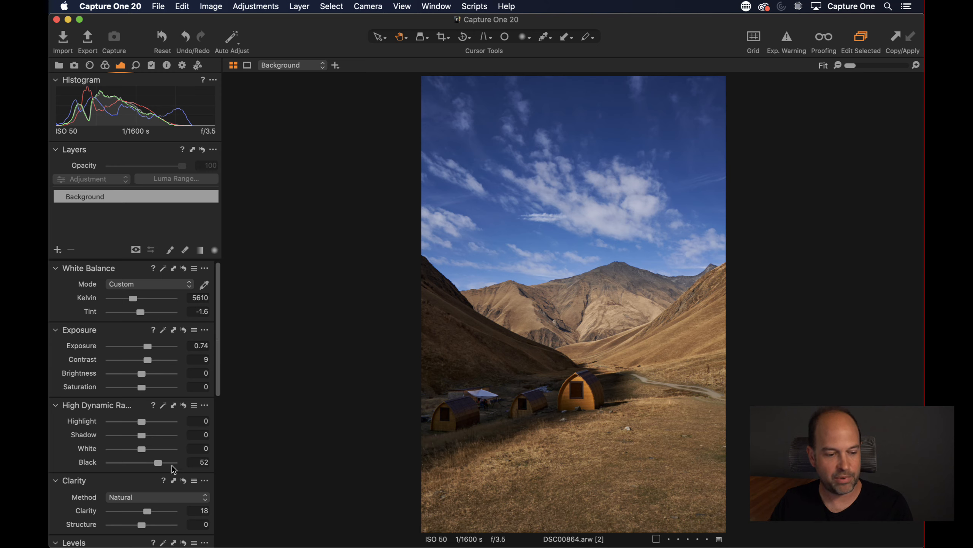
pyautogui.doubleClick(170, 462)
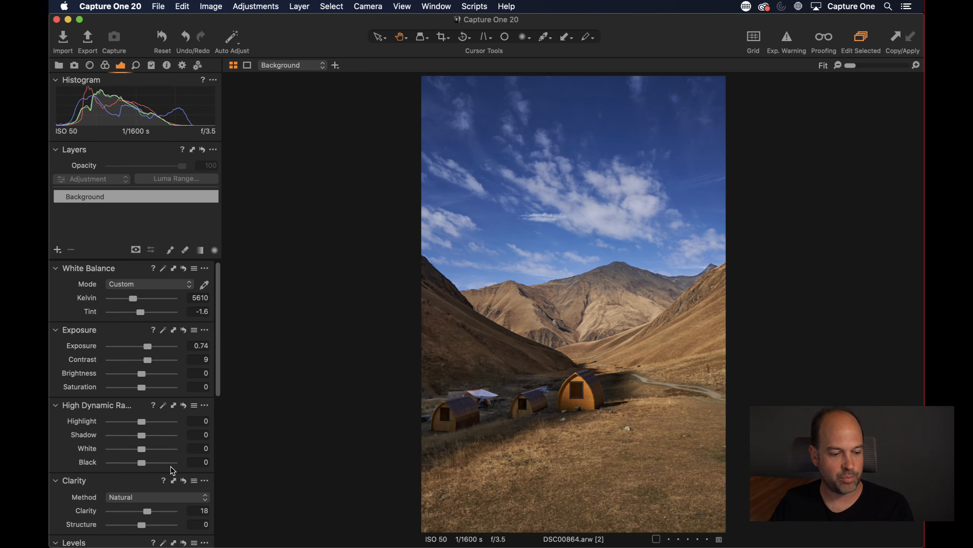
# - Add an adjustment layer named Blacks and set its Black value to 52
pyautogui.click(58, 250)
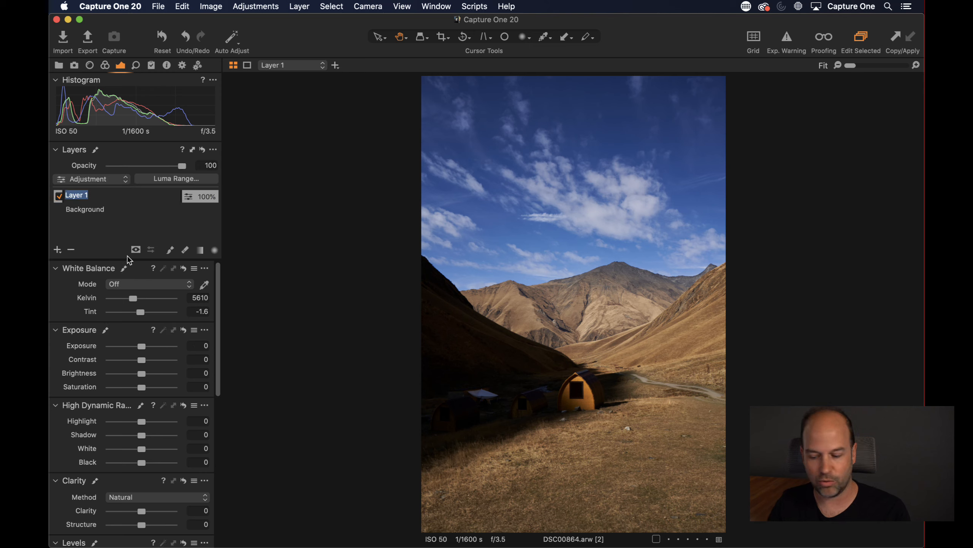
pyautogui.write('Ba')
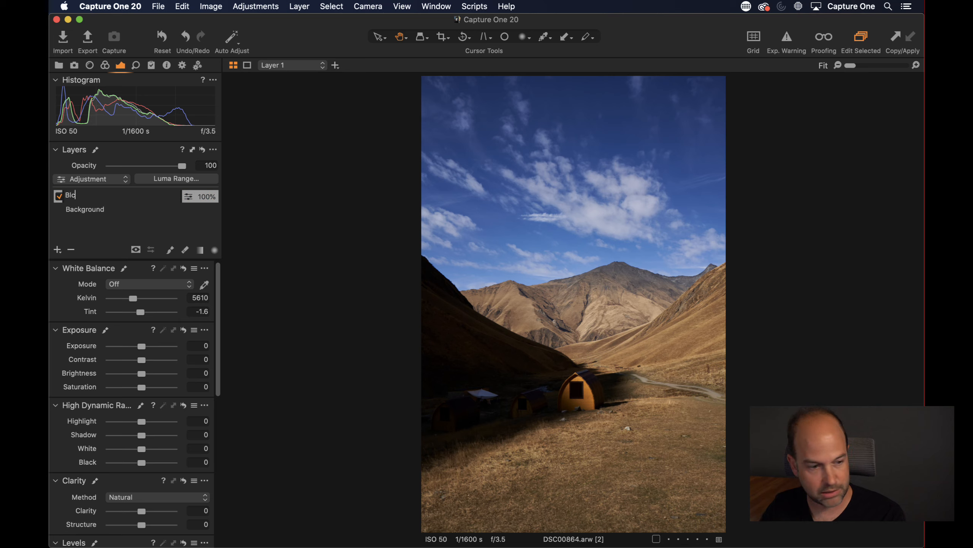
pyautogui.write('ack')
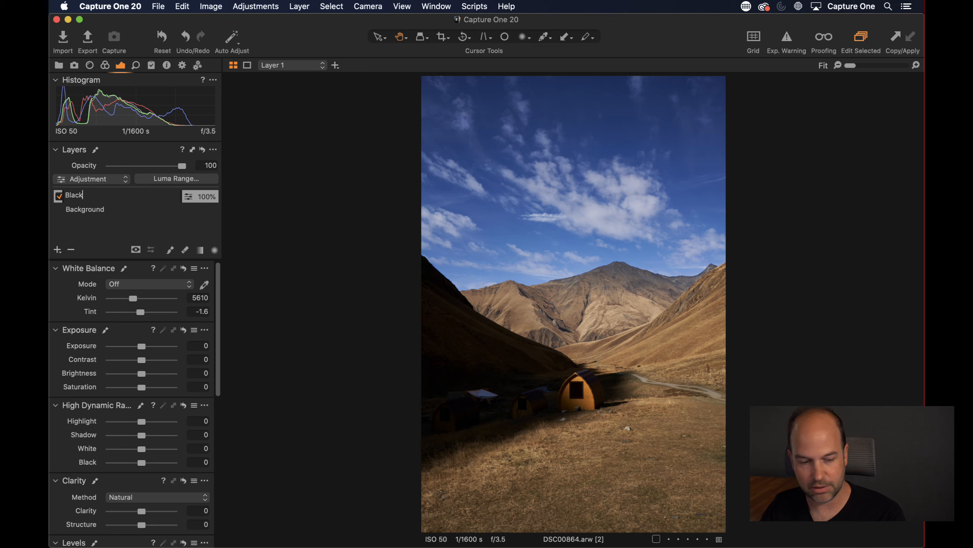
pyautogui.write('s')
pyautogui.press('Return')
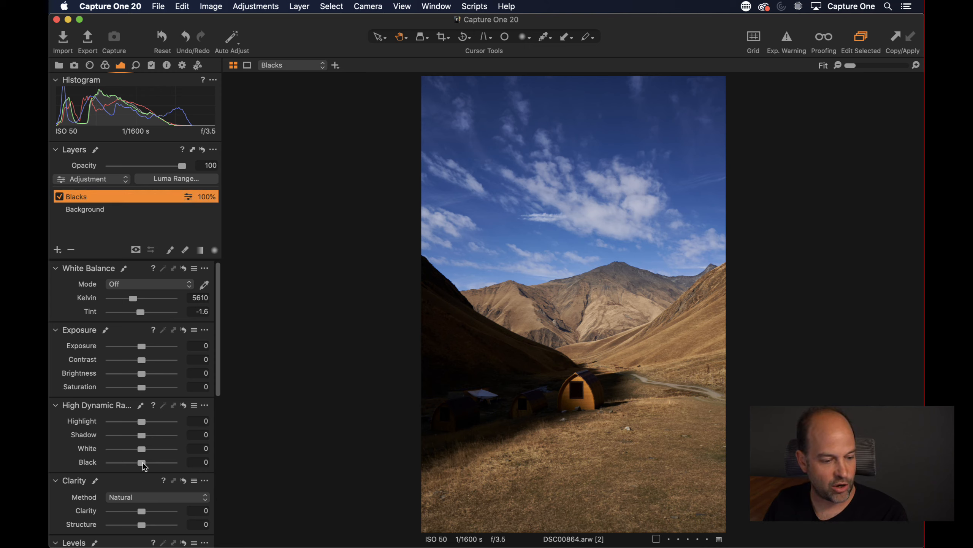
pyautogui.moveTo(161, 465); pyautogui.dragTo(163, 466)
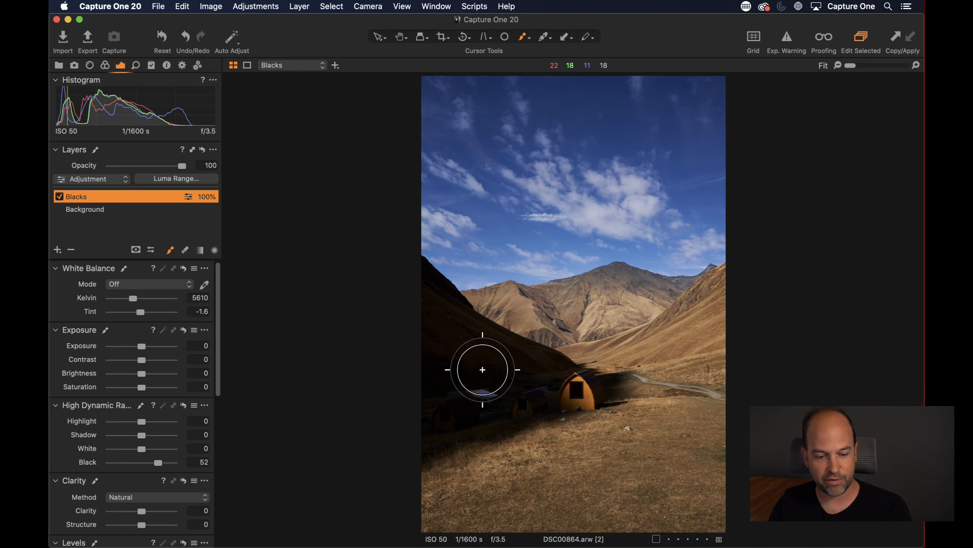
# - Try brushing the shadowed cabins and hillside into the Blacks mask with a size 560, 100-flow brush, and clear the mask
pyautogui.press('super+plus')
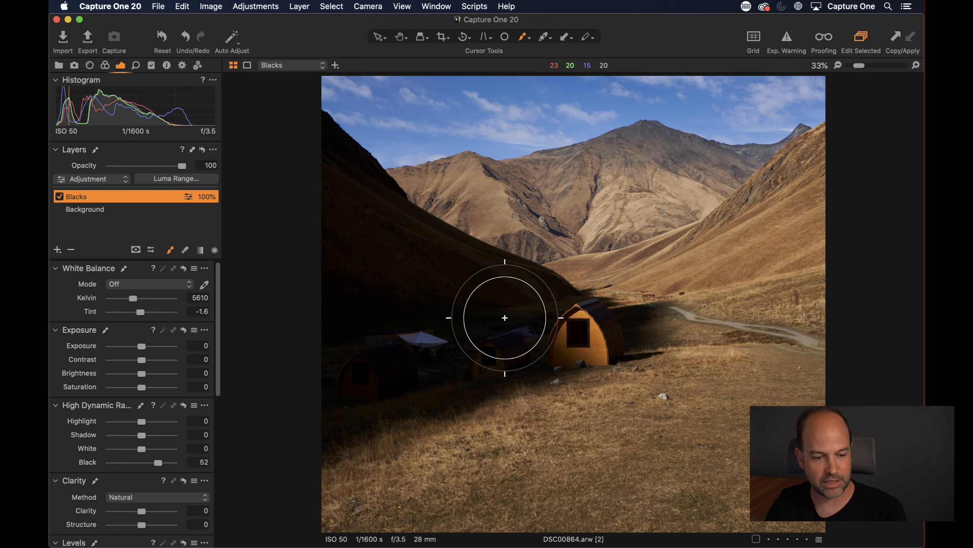
pyautogui.rightClick(510, 333)
pyautogui.moveTo(509, 334); pyautogui.dragTo(505, 333)
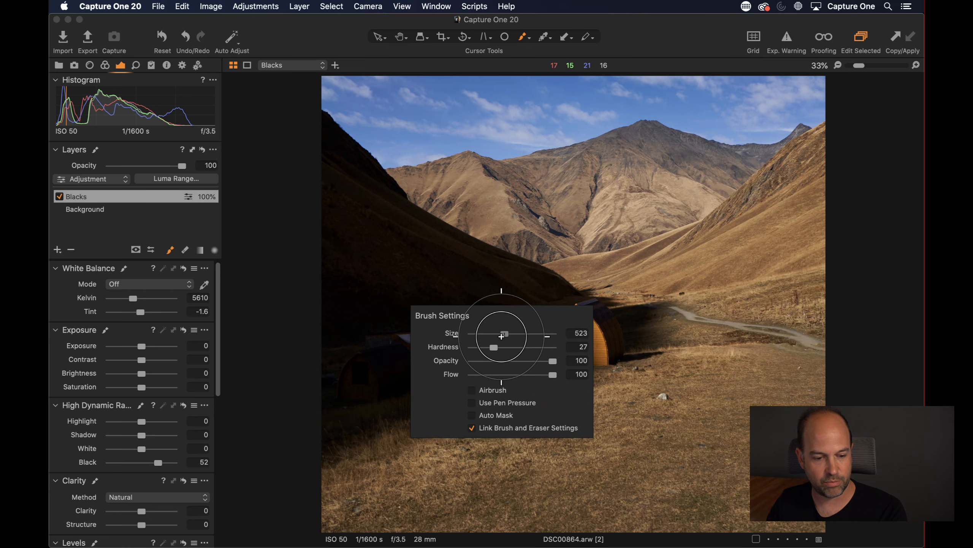
pyautogui.click(277, 270)
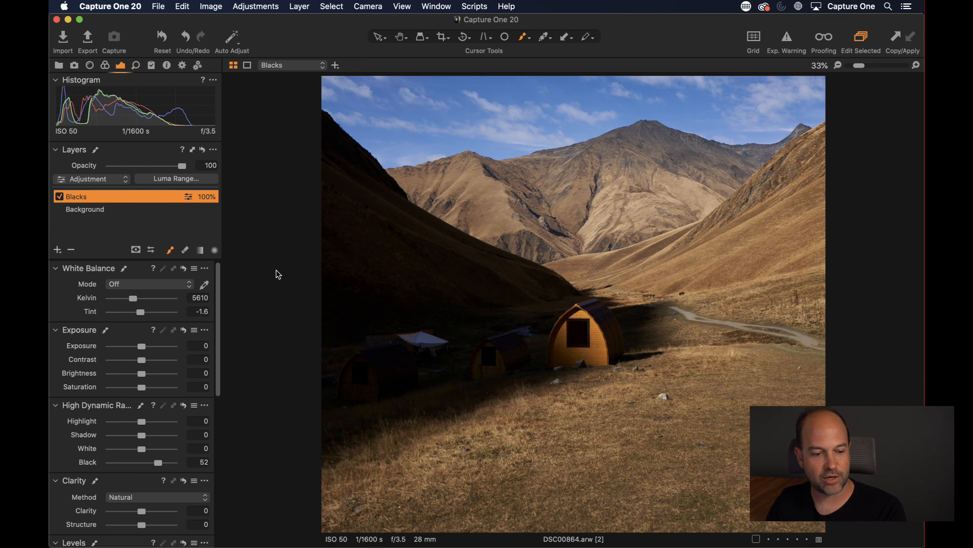
pyautogui.rightClick(487, 300)
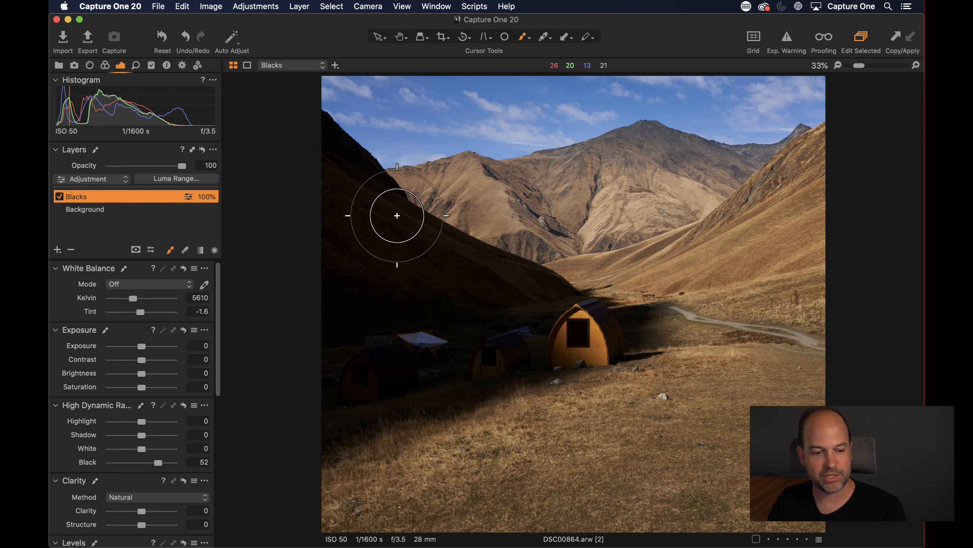
pyautogui.moveTo(370, 285)
pyautogui.mouseDown()
pyautogui.moveTo(489, 319)
pyautogui.moveTo(434, 351)
pyautogui.mouseUp()
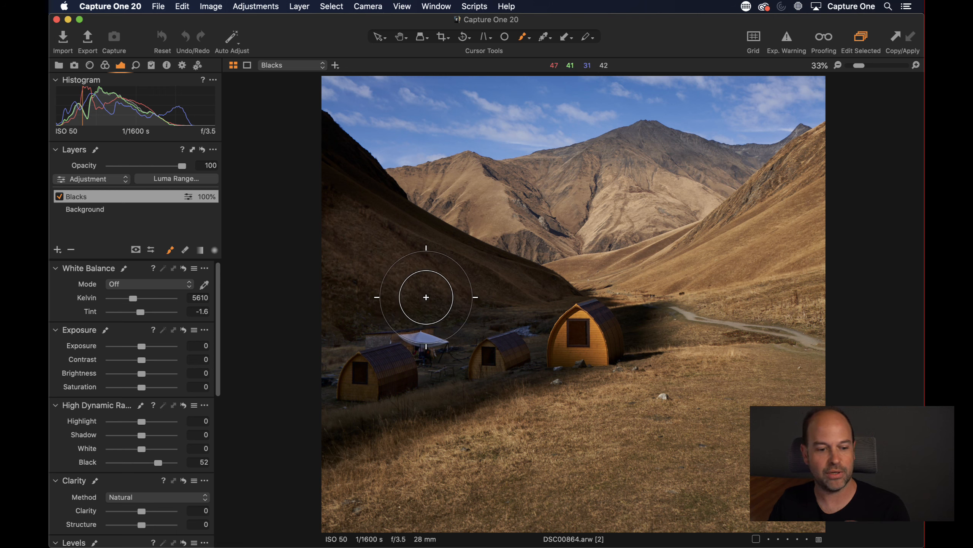
pyautogui.rightClick(87, 196)
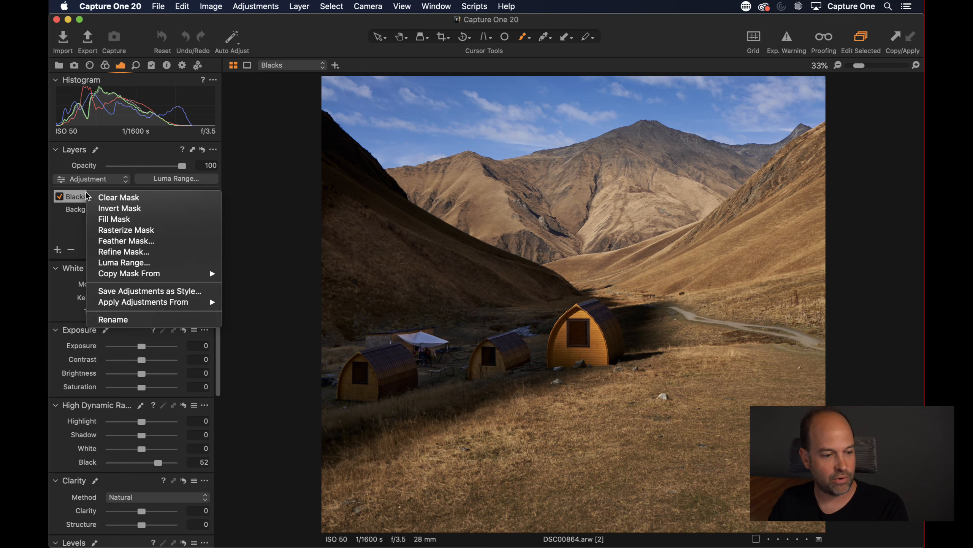
pyautogui.click(112, 197)
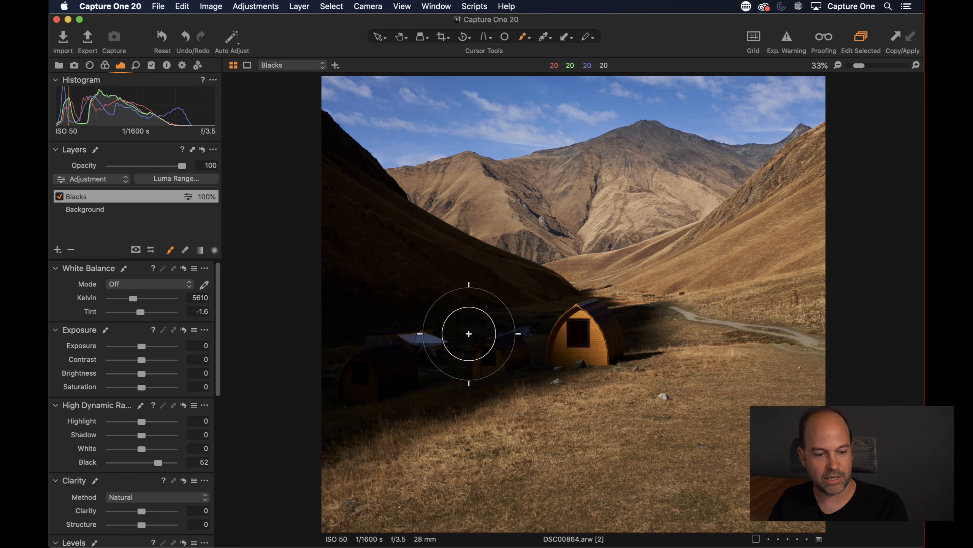
# - Reduce the brush flow to 5, keeping size 560, hardness 27 and opacity 100
pyautogui.rightClick(489, 293)
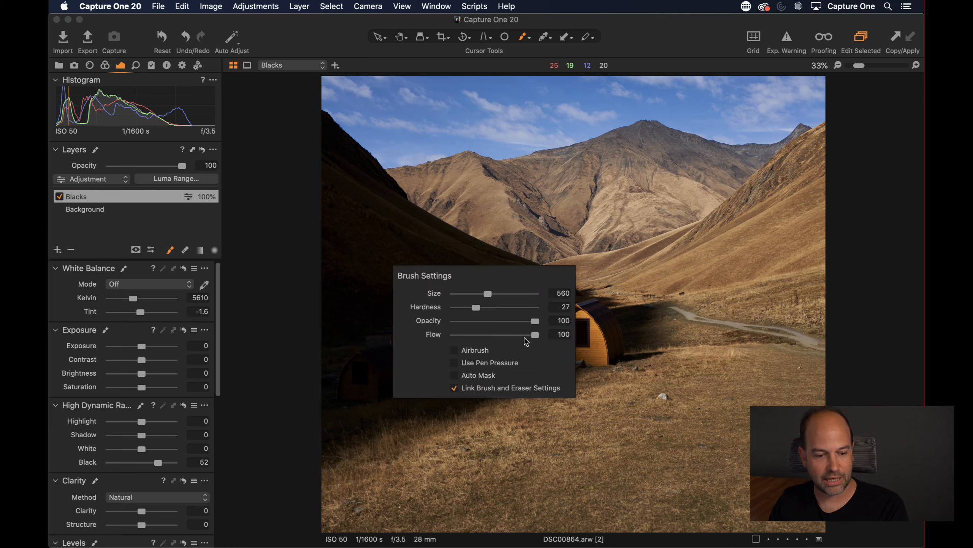
pyautogui.moveTo(535, 334); pyautogui.dragTo(461, 336)
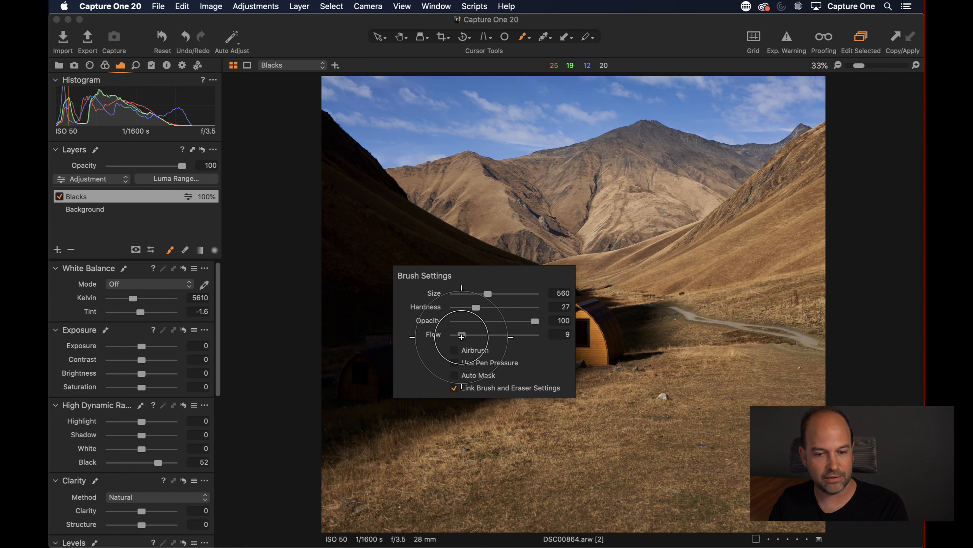
pyautogui.click(724, 299)
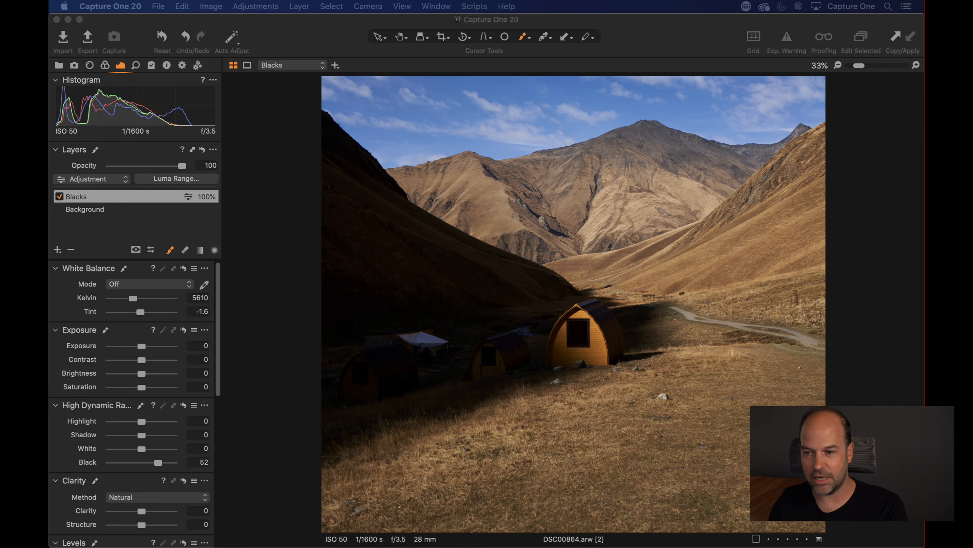
pyautogui.rightClick(464, 293)
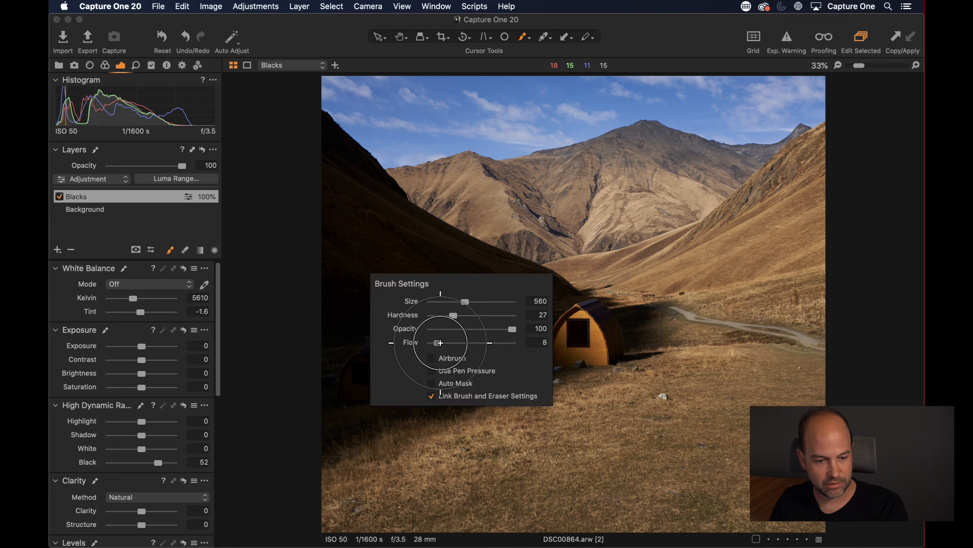
pyautogui.moveTo(440, 342); pyautogui.dragTo(438, 342)
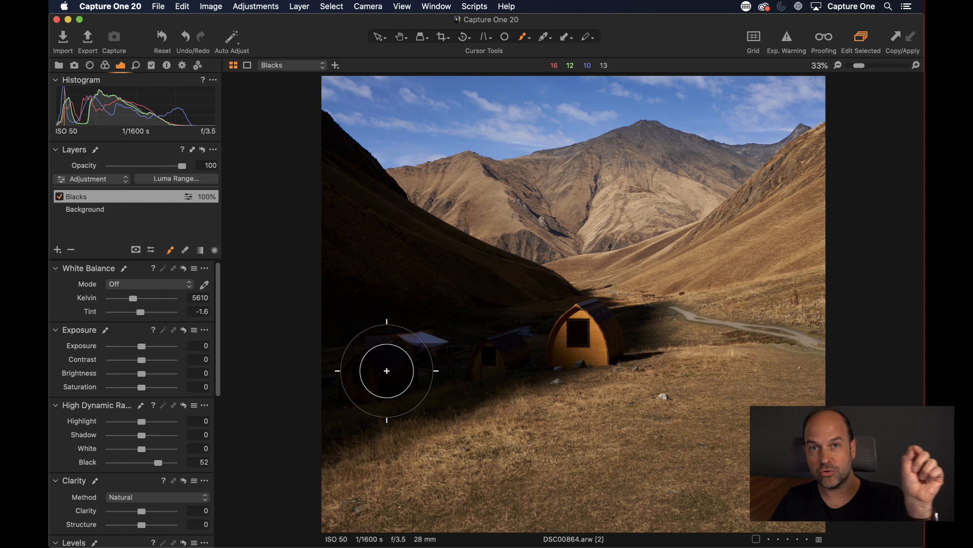
# - Build up the Blacks mask with repeated low-flow strokes over the shadowed cabins and the dark grass around them
pyautogui.moveTo(393, 375); pyautogui.dragTo(380, 370)
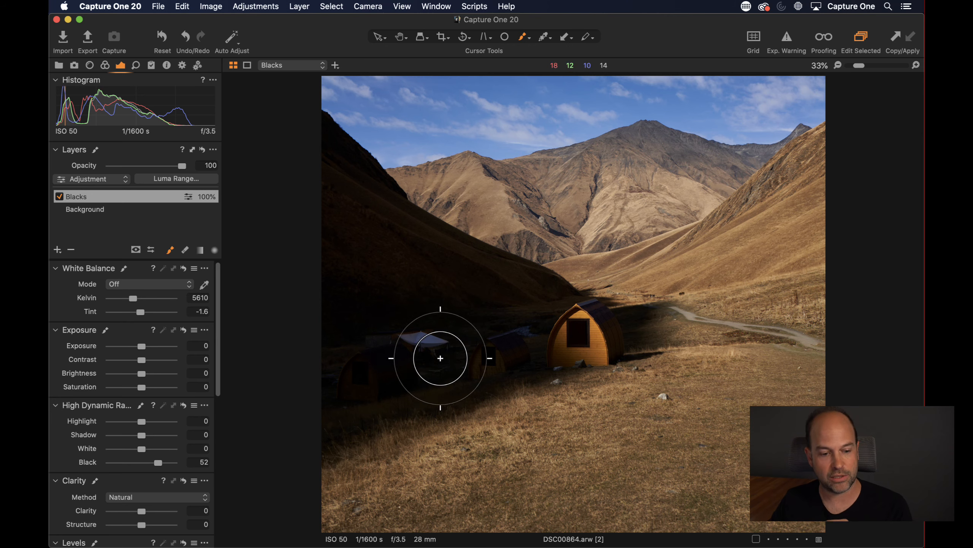
pyautogui.moveTo(407, 358)
pyautogui.mouseDown()
pyautogui.moveTo(530, 347)
pyautogui.moveTo(381, 370)
pyautogui.moveTo(440, 364)
pyautogui.moveTo(355, 396)
pyautogui.moveTo(509, 341)
pyautogui.mouseUp()
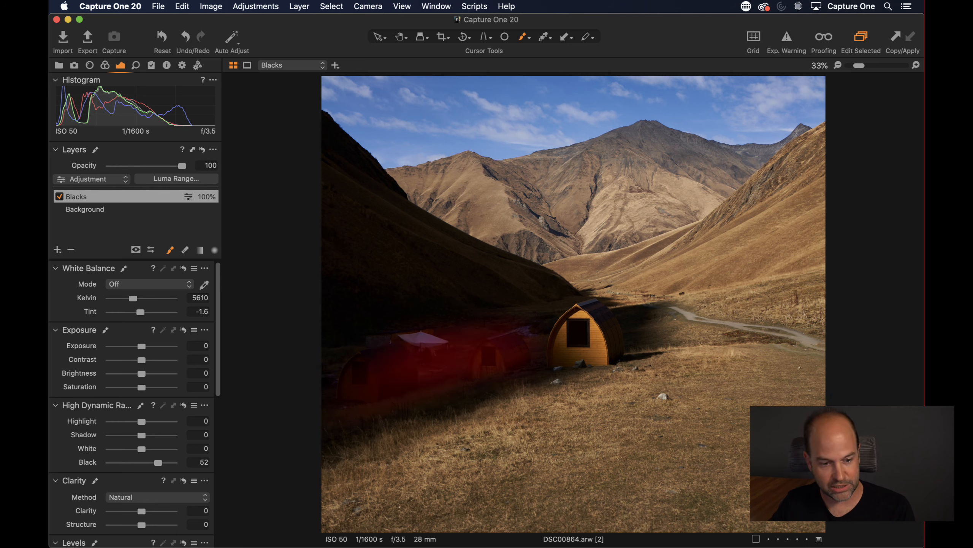
pyautogui.moveTo(503, 323)
pyautogui.mouseDown()
pyautogui.moveTo(358, 317)
pyautogui.moveTo(437, 280)
pyautogui.moveTo(479, 353)
pyautogui.moveTo(370, 393)
pyautogui.moveTo(463, 359)
pyautogui.moveTo(356, 365)
pyautogui.moveTo(342, 420)
pyautogui.mouseUp()
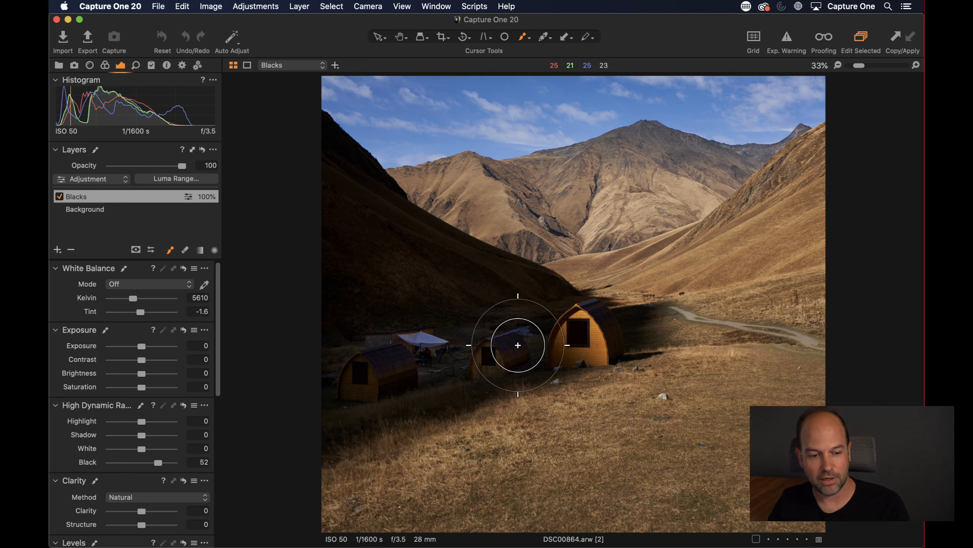
# - Enlarge the linked eraser and brush to size 694 and soften the Blacks mask over the dark hillside behind the cabins
pyautogui.click(186, 250)
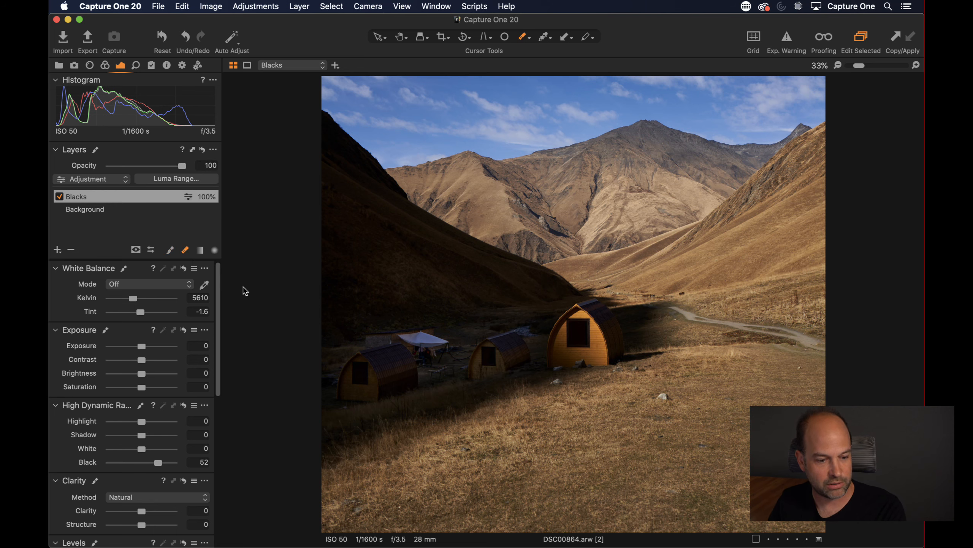
pyautogui.rightClick(370, 323)
pyautogui.moveTo(371, 324); pyautogui.dragTo(374, 324)
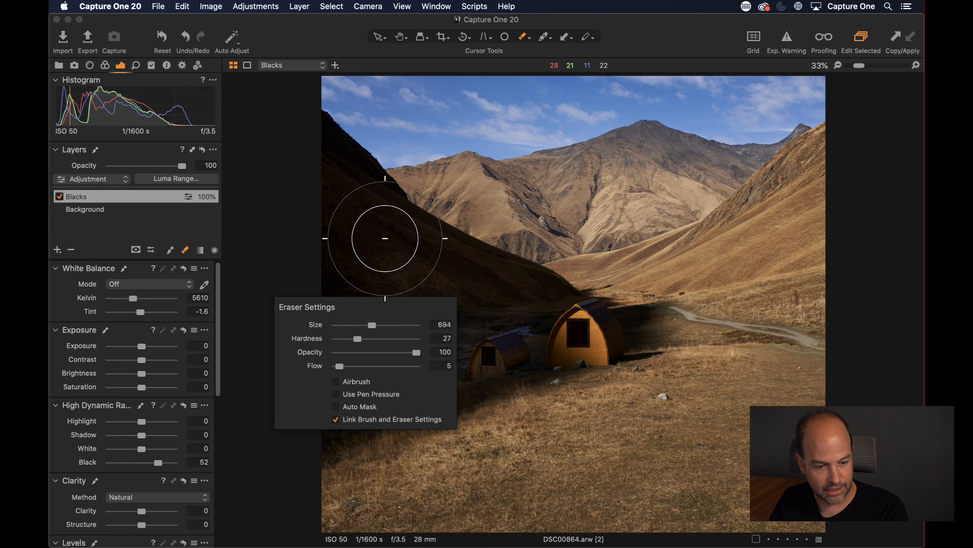
pyautogui.moveTo(359, 284)
pyautogui.mouseDown()
pyautogui.moveTo(362, 316)
pyautogui.moveTo(374, 322)
pyautogui.mouseUp()
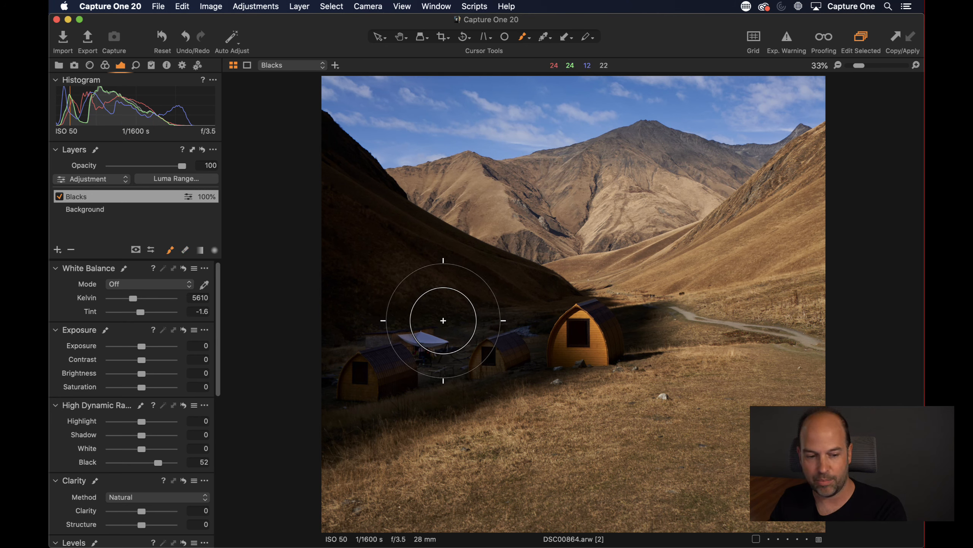
# - Set the brush flow to 3 for subtler mask strokes, and set the Blacks layer's Black value to 40
pyautogui.rightClick(439, 319)
pyautogui.moveTo(436, 362); pyautogui.dragTo(407, 365)
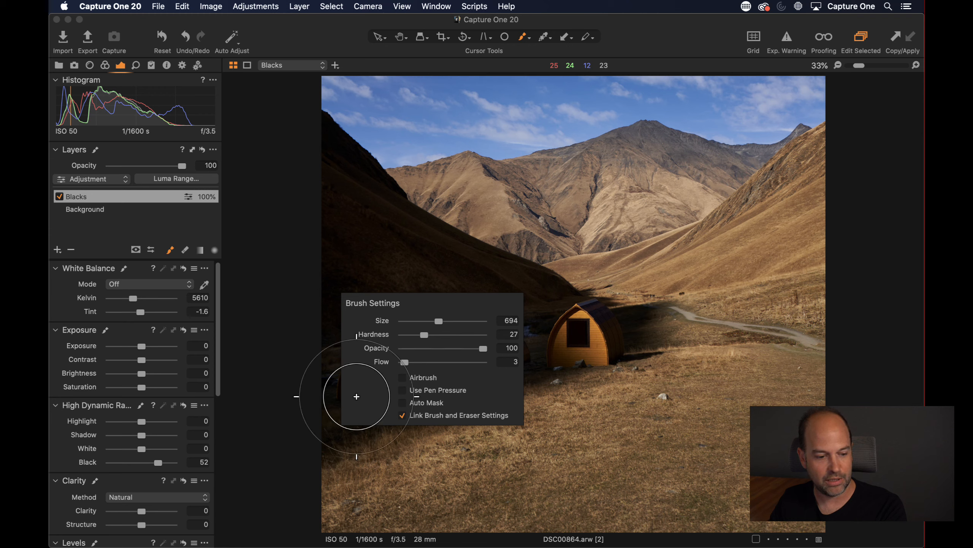
pyautogui.moveTo(156, 463); pyautogui.dragTo(154, 464)
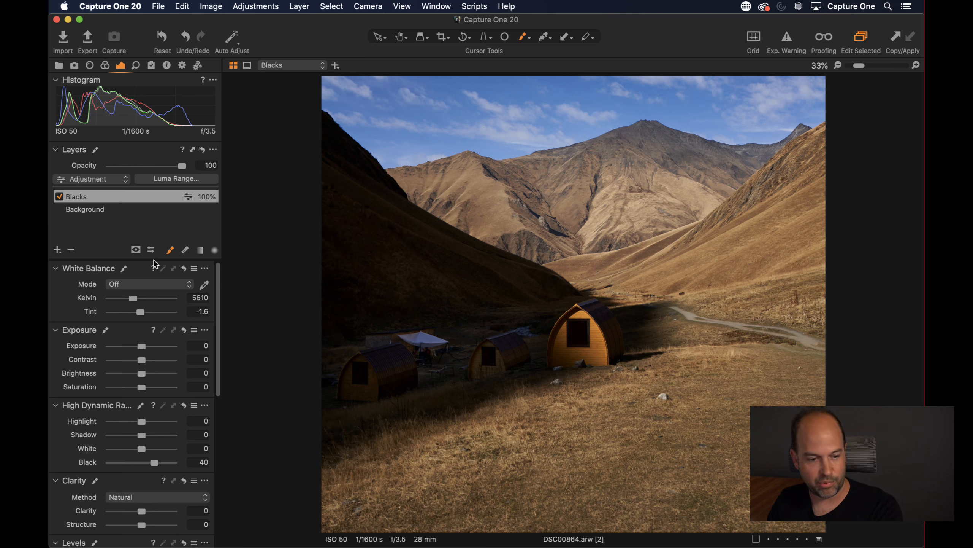
# - Check the Blacks layer's red mask overlay and compare the image with the layer switched off and on
pyautogui.press('m')
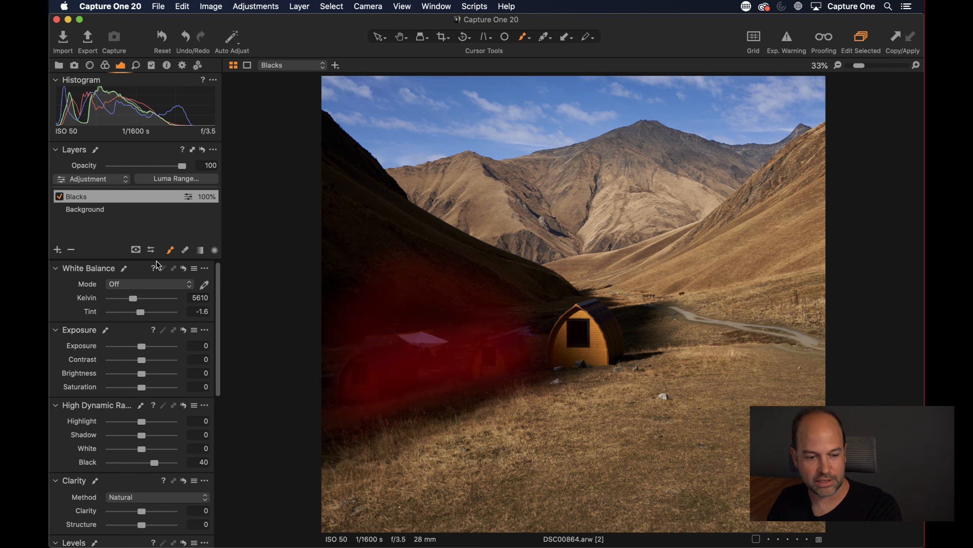
pyautogui.press('m')
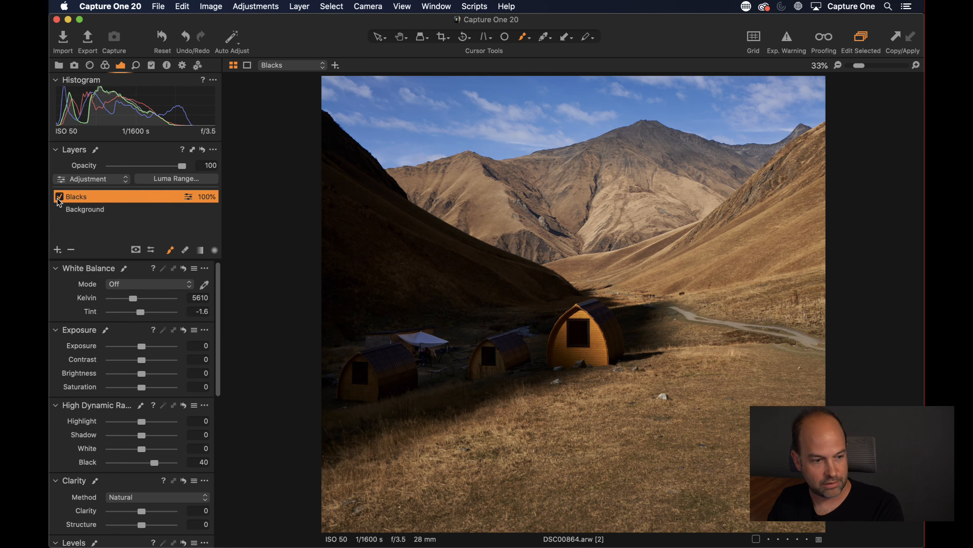
pyautogui.click(59, 197)
pyautogui.click(58, 197)
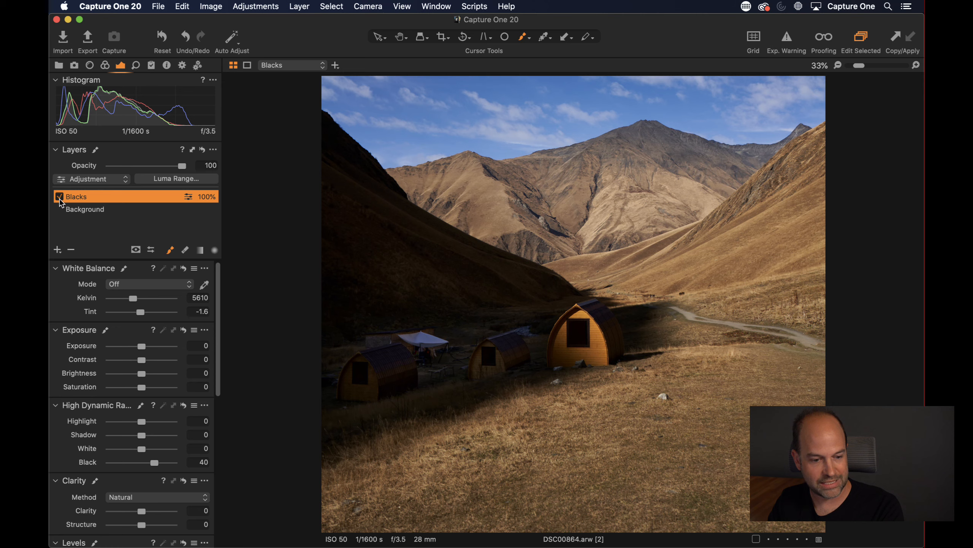
pyautogui.click(59, 197)
pyautogui.click(60, 197)
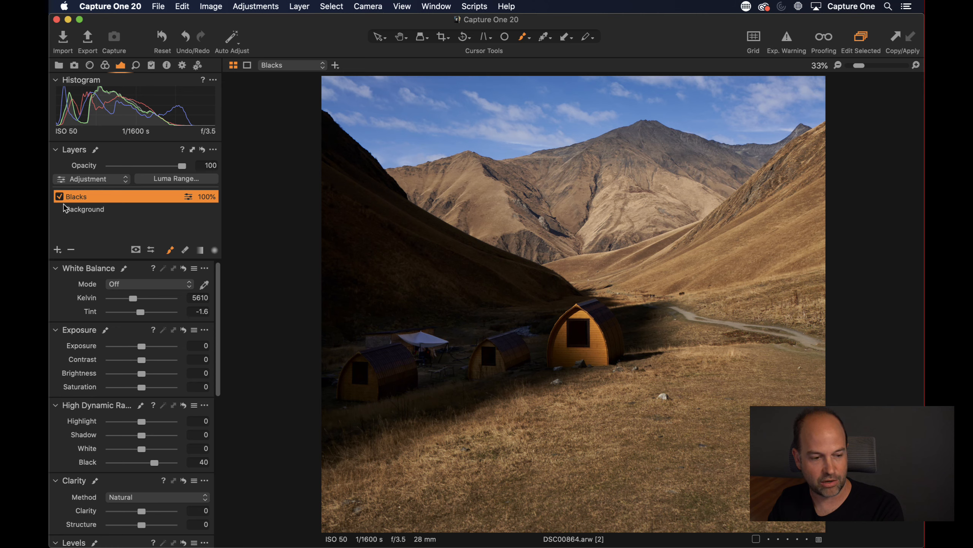
# - Examine the Blacks mask in greyscale and as a red overlay, and return to the normal image view
pyautogui.click(136, 250)
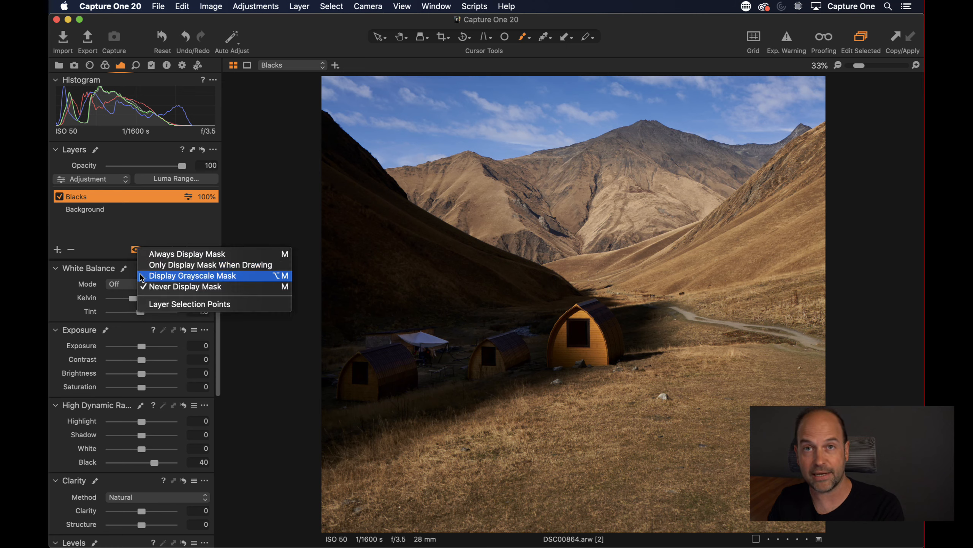
pyautogui.click(144, 276)
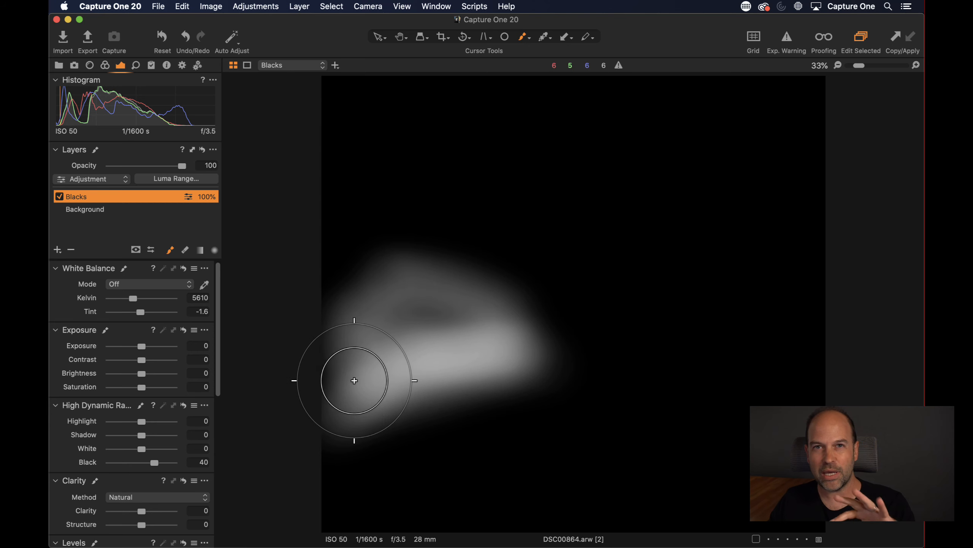
pyautogui.hotkey('alt', 'm')
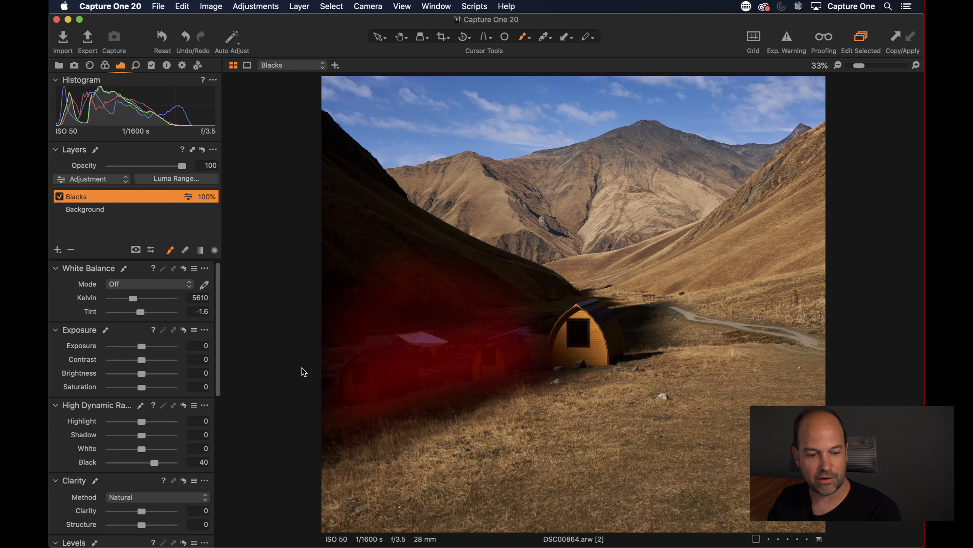
pyautogui.press('m')
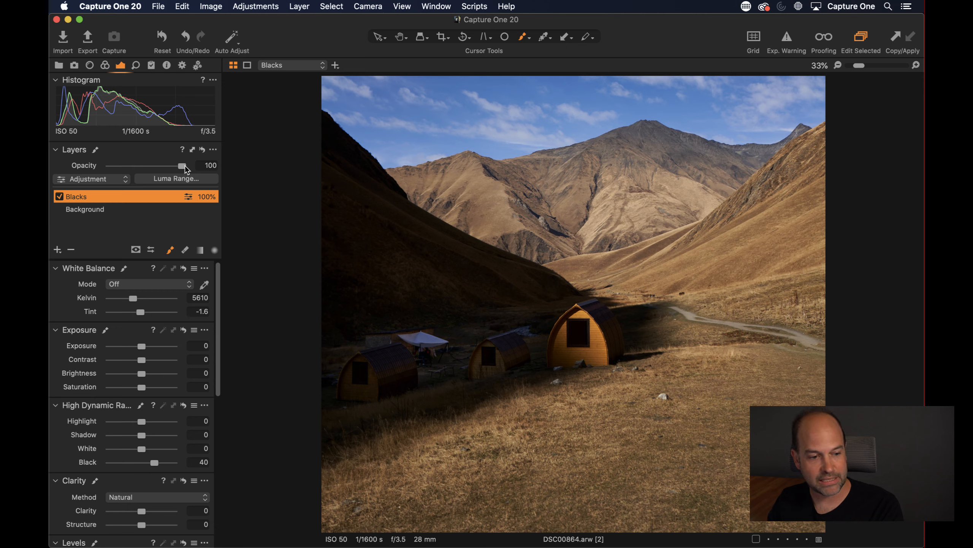
# - Lower the Blacks layer's opacity to 90
pyautogui.moveTo(183, 166); pyautogui.dragTo(213, 168)
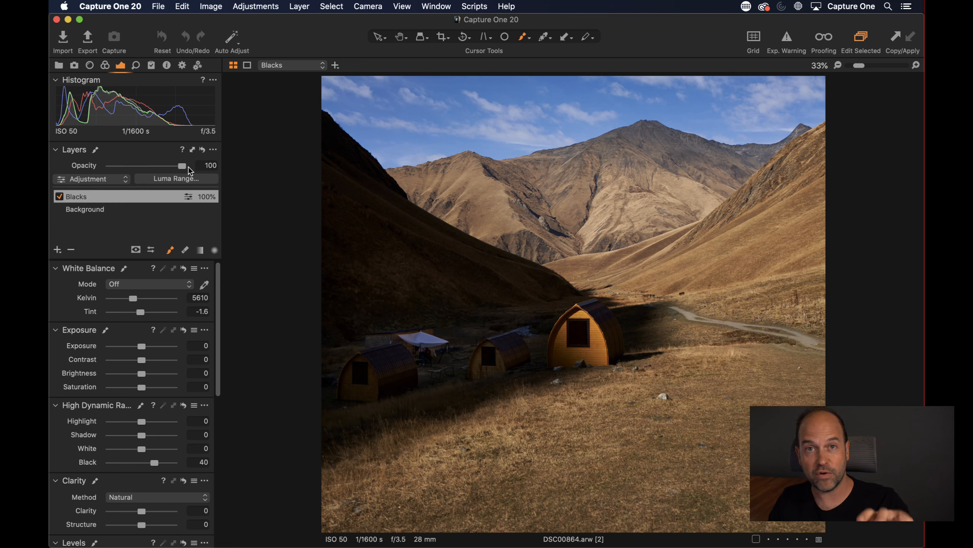
pyautogui.moveTo(189, 167)
pyautogui.mouseDown()
pyautogui.moveTo(133, 170)
pyautogui.moveTo(172, 172)
pyautogui.mouseUp()
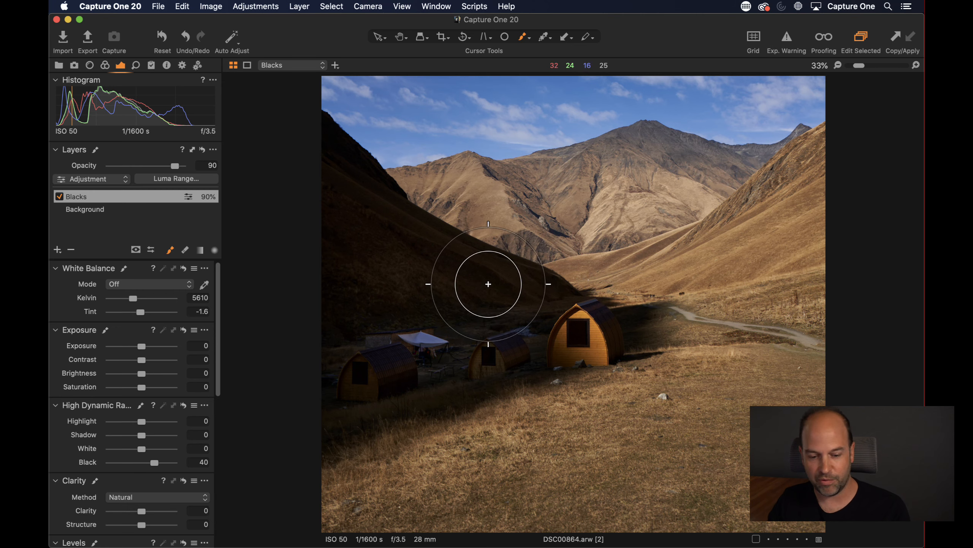
pyautogui.rightClick(474, 283)
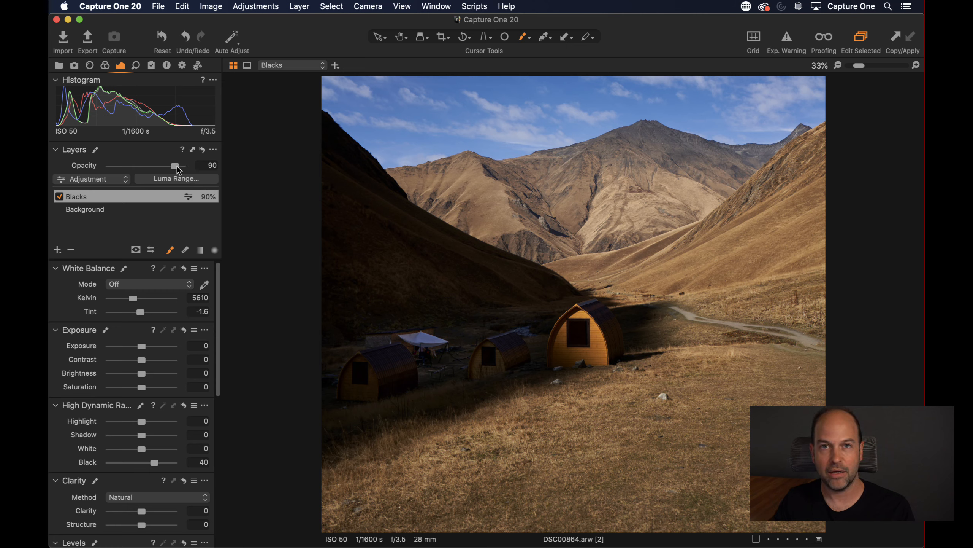
pyautogui.rightClick(447, 272)
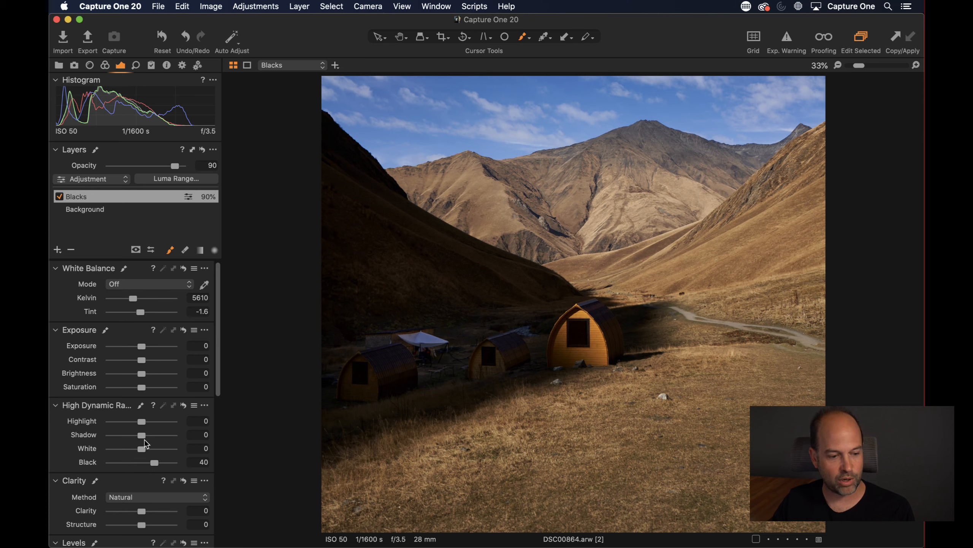
# - Try a higher Shadow value in place of Black on the Blacks layer, reset it to 0, and set Black to 58
pyautogui.doubleClick(154, 463)
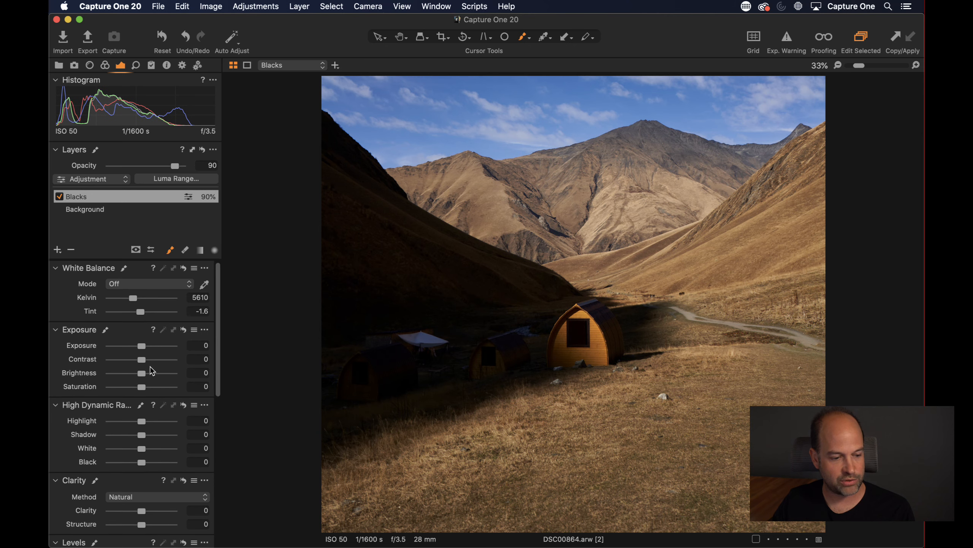
pyautogui.scroll(-3, 150, 365)
pyautogui.moveTo(150, 366); pyautogui.dragTo(156, 365)
pyautogui.doubleClick(155, 365)
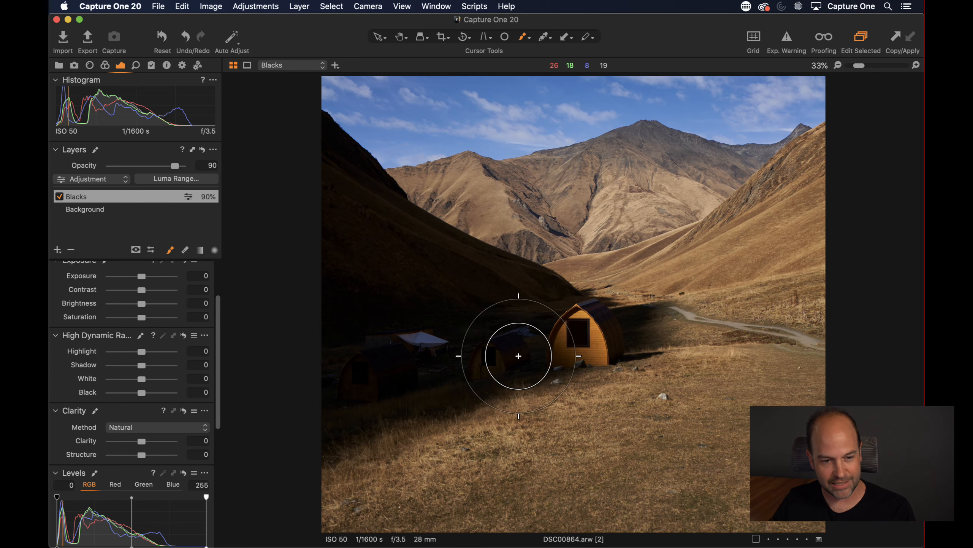
pyautogui.moveTo(141, 392); pyautogui.dragTo(161, 397)
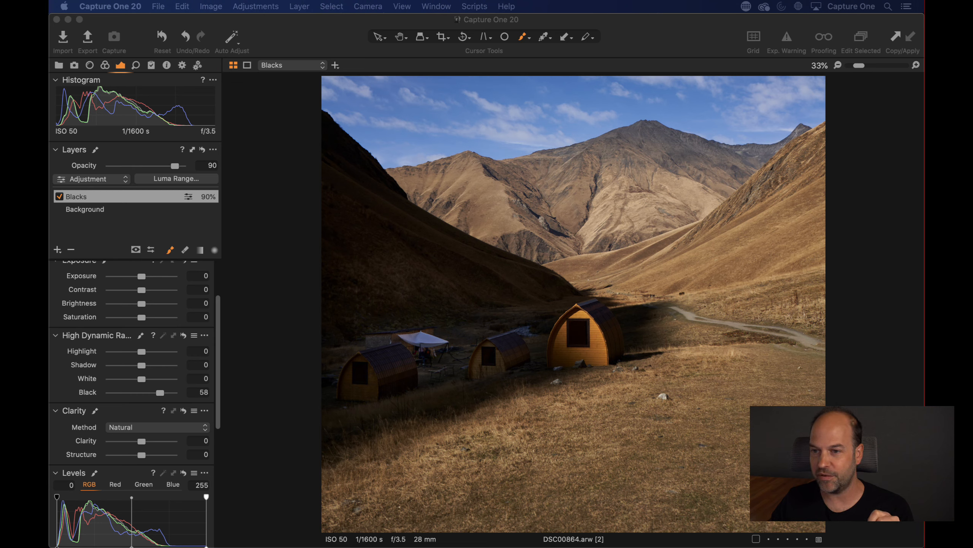
# - Erase the faint mask spill beside the lit cabin and along the ridge above it, working in the greyscale mask view
pyautogui.click(295, 383)
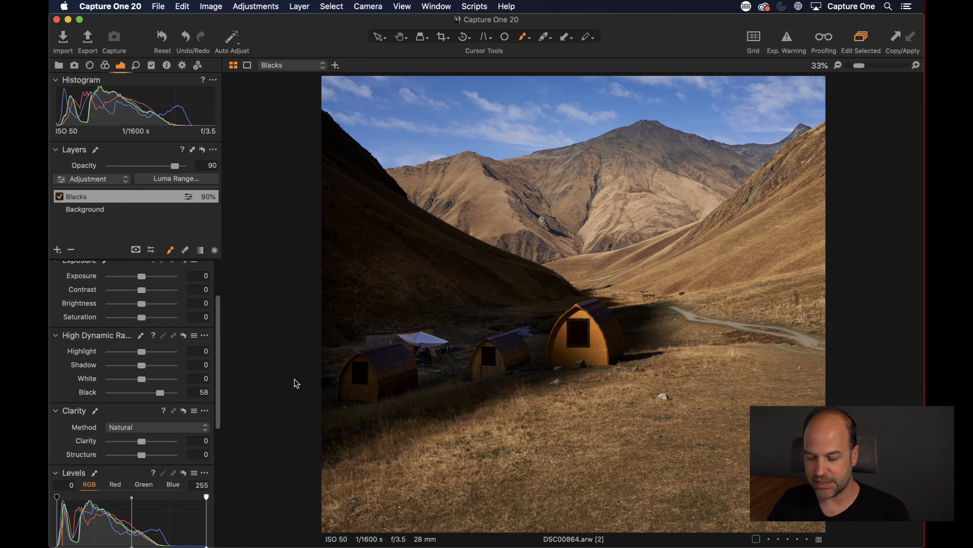
pyautogui.press('m')
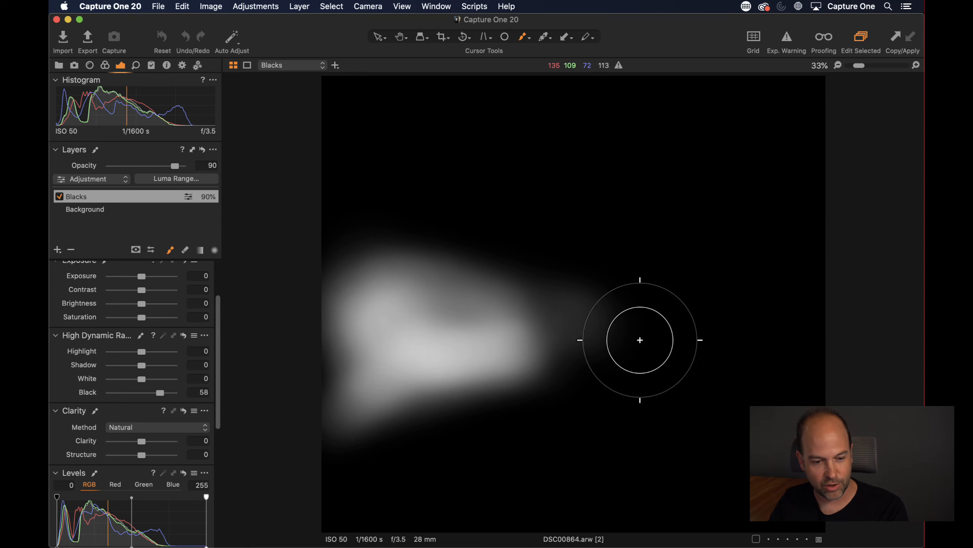
pyautogui.press('e')
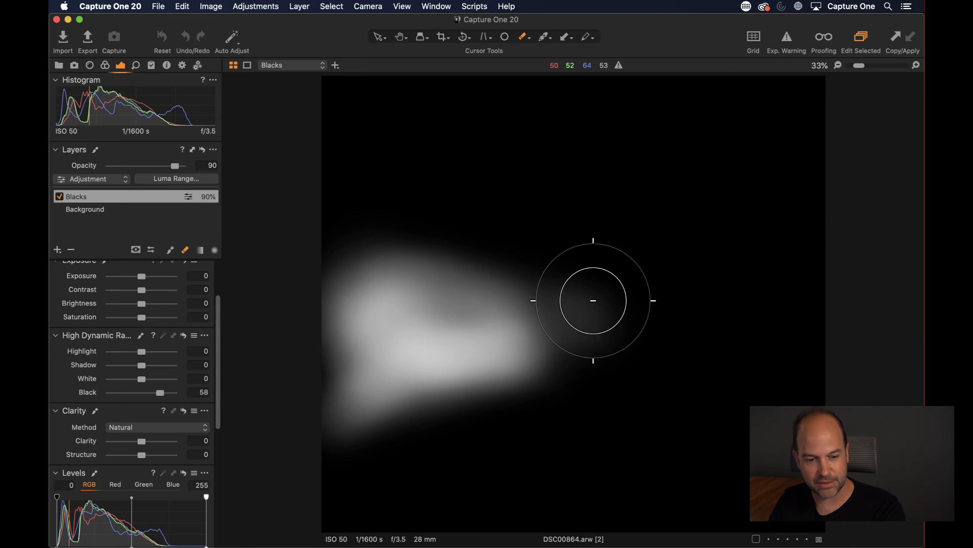
pyautogui.moveTo(579, 271)
pyautogui.mouseDown()
pyautogui.moveTo(612, 357)
pyautogui.moveTo(583, 264)
pyautogui.moveTo(602, 393)
pyautogui.moveTo(535, 216)
pyautogui.moveTo(596, 387)
pyautogui.moveTo(537, 220)
pyautogui.moveTo(611, 371)
pyautogui.moveTo(552, 235)
pyautogui.moveTo(600, 380)
pyautogui.moveTo(536, 223)
pyautogui.moveTo(507, 244)
pyautogui.mouseUp()
pyautogui.rightClick(583, 309)
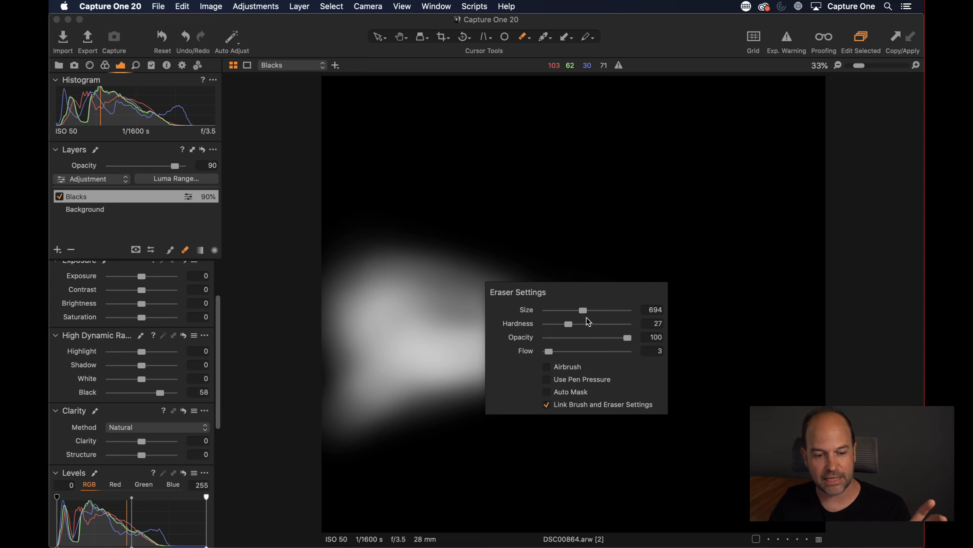
pyautogui.rightClick(552, 322)
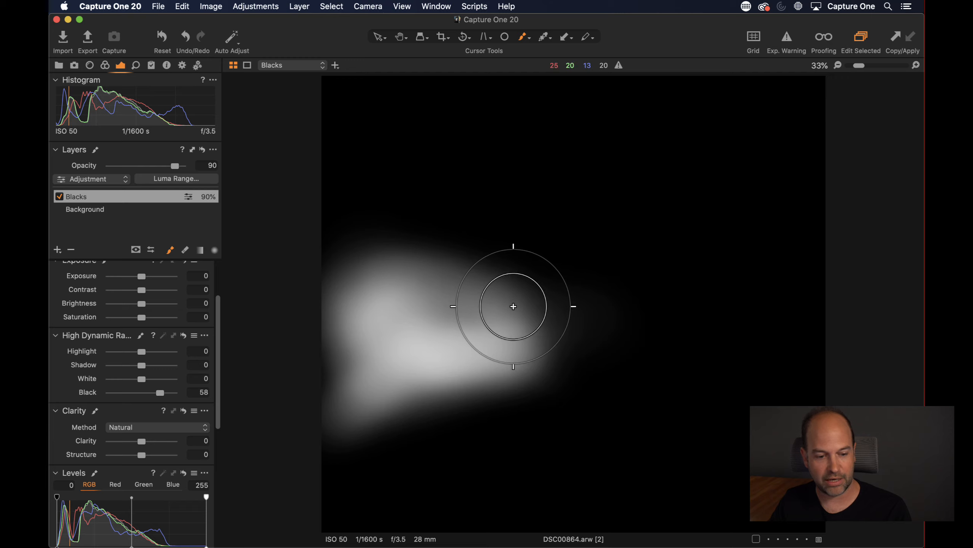
# - Inspect the Blacks mask in greyscale and as a red overlay, and hide the mask
pyautogui.rightClick(508, 301)
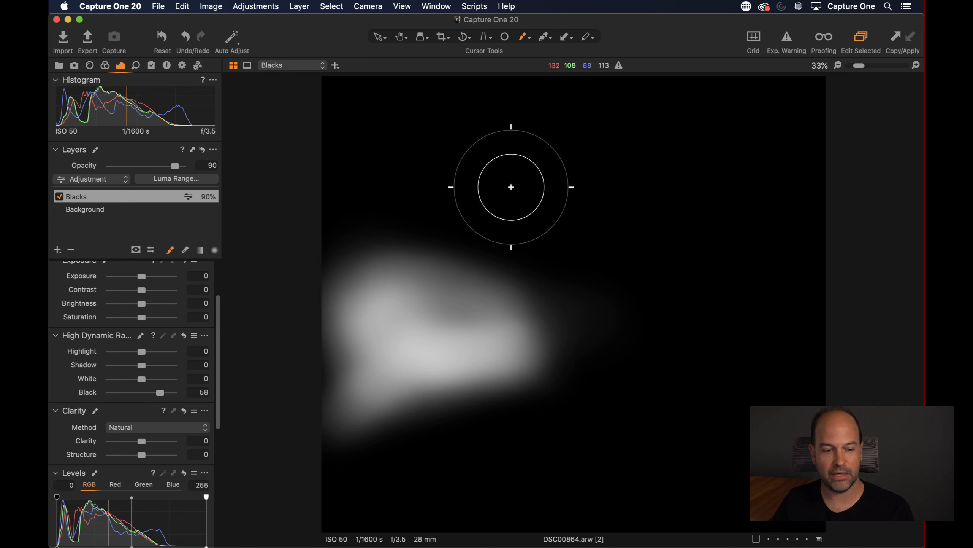
pyautogui.hotkey('alt', 'm')
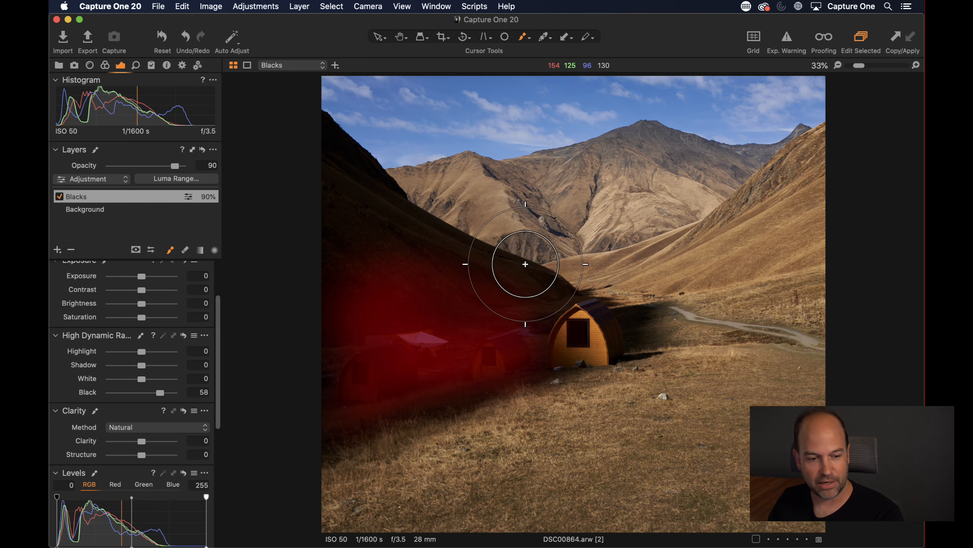
pyautogui.press('m')
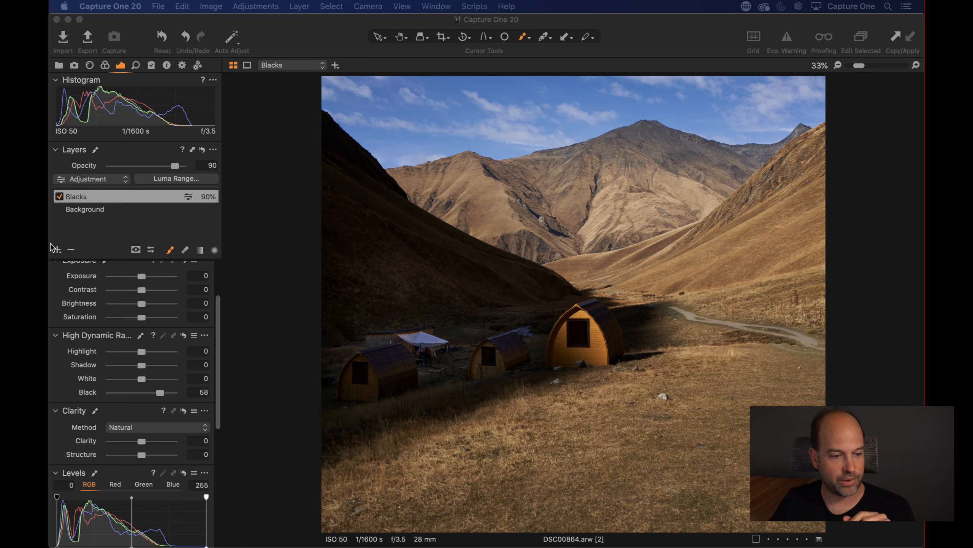
# - Replace the Blacks layer with a new filled adjustment layer and check its mask overlay
pyautogui.click(72, 250)
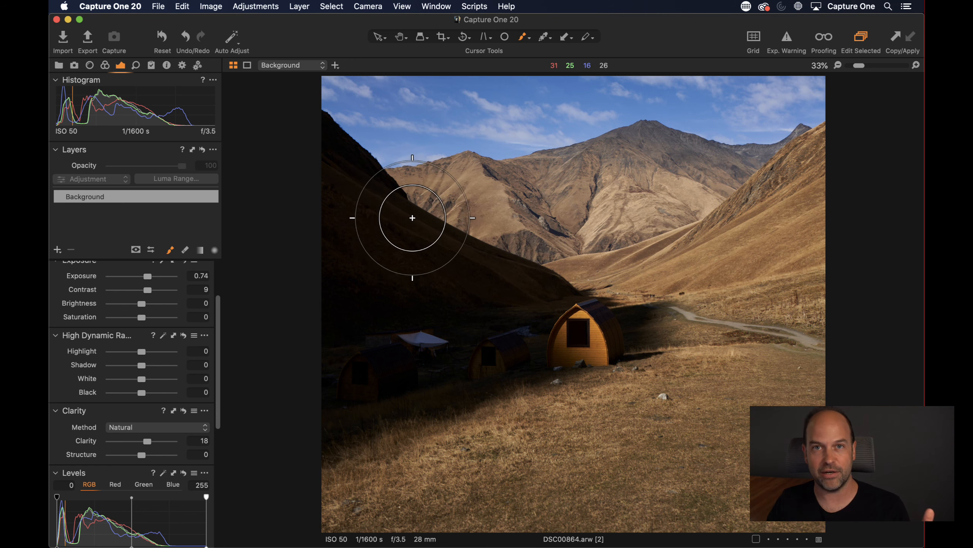
pyautogui.click(838, 65)
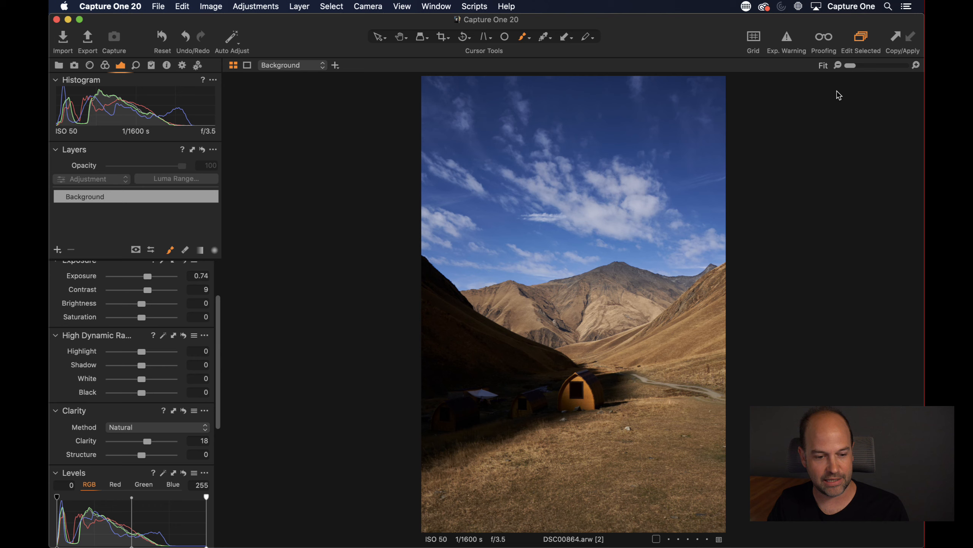
pyautogui.click(57, 250)
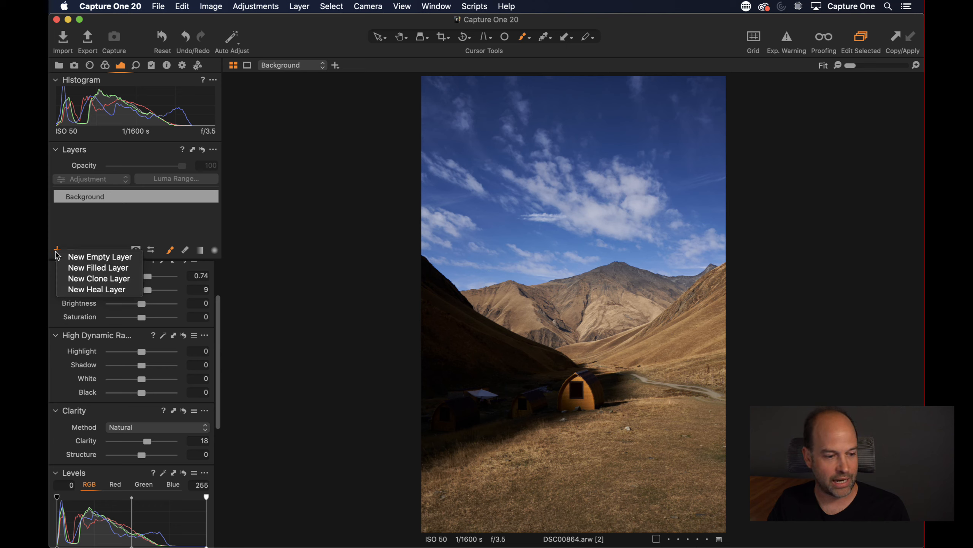
pyautogui.click(66, 268)
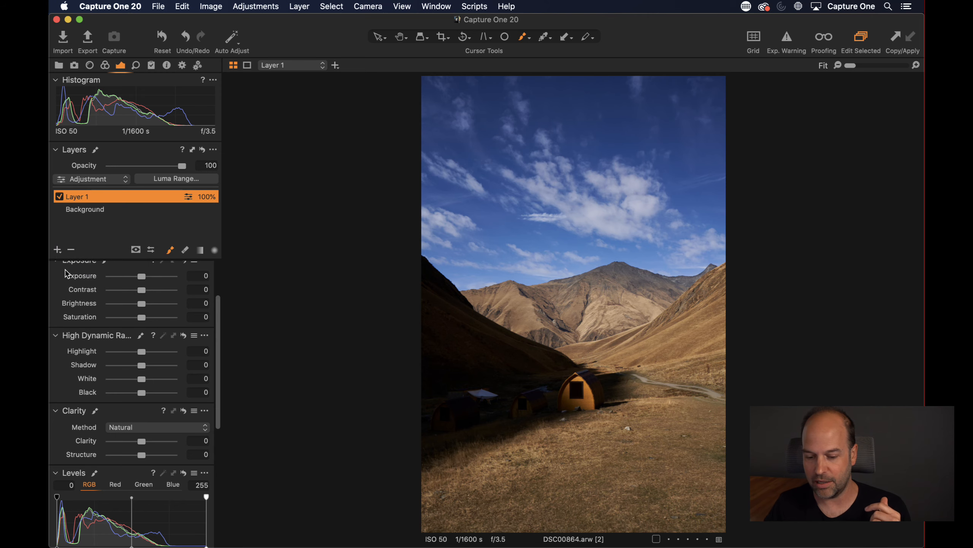
pyautogui.press('m')
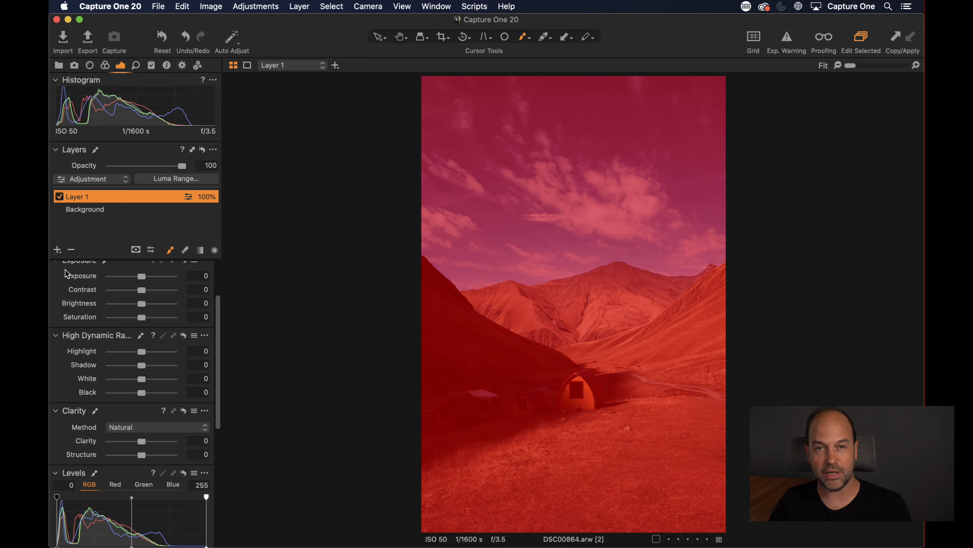
pyautogui.press('m')
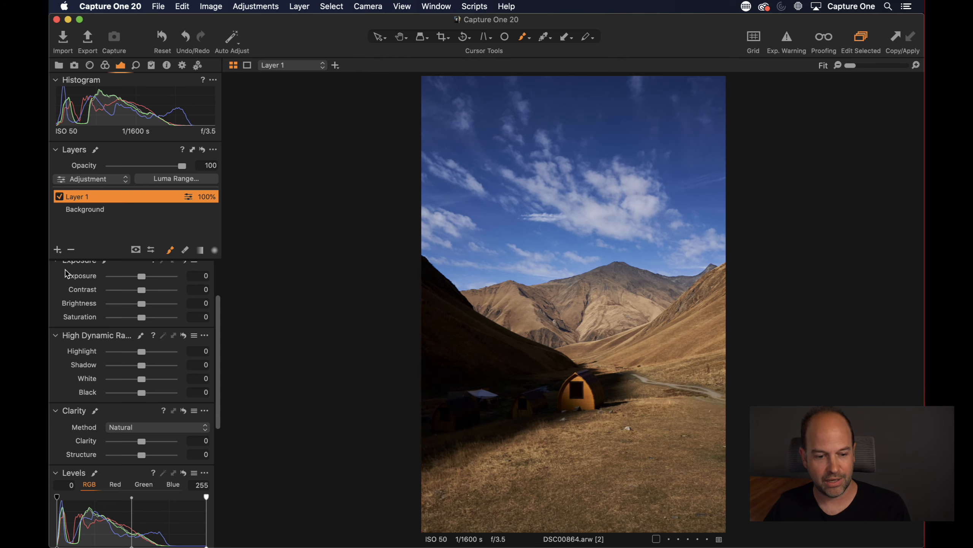
# - Set Black to 50 in the High Dynamic Range settings of the filled layer, judging the shadowed cabins
pyautogui.click(623, 387)
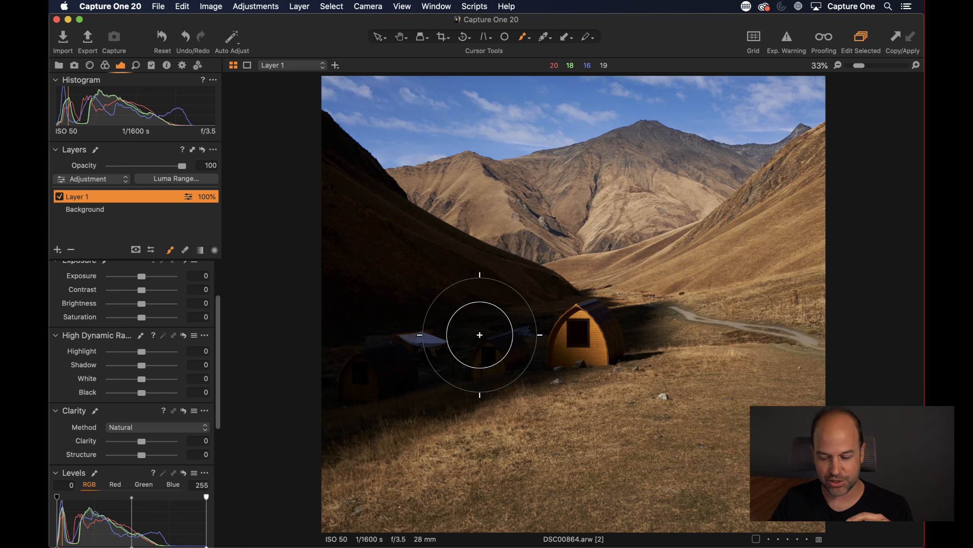
pyautogui.press('h')
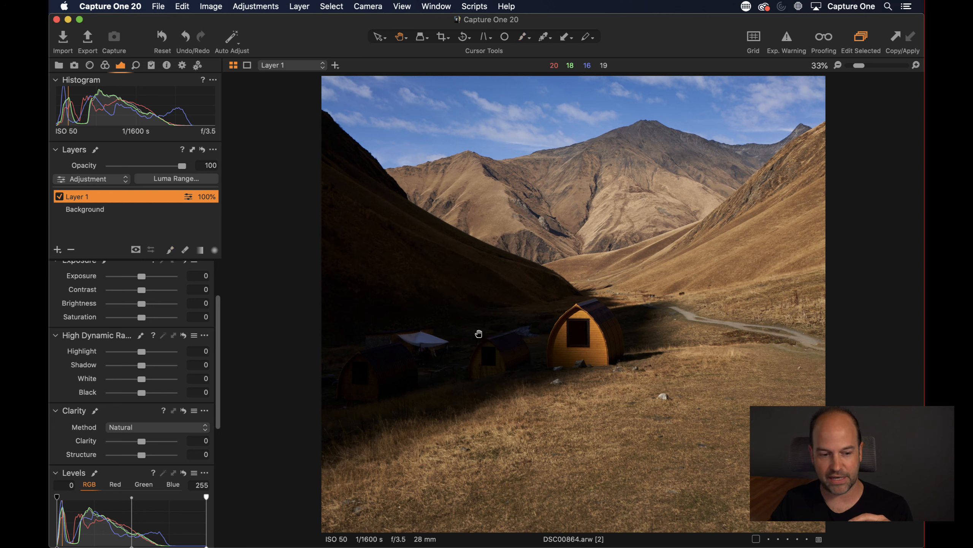
pyautogui.moveTo(142, 392)
pyautogui.mouseDown()
pyautogui.moveTo(156, 397)
pyautogui.moveTo(157, 368)
pyautogui.moveTo(148, 368)
pyautogui.moveTo(165, 371)
pyautogui.moveTo(141, 372)
pyautogui.moveTo(160, 369)
pyautogui.moveTo(154, 393)
pyautogui.mouseUp()
pyautogui.doubleClick(158, 394)
pyautogui.doubleClick(158, 366)
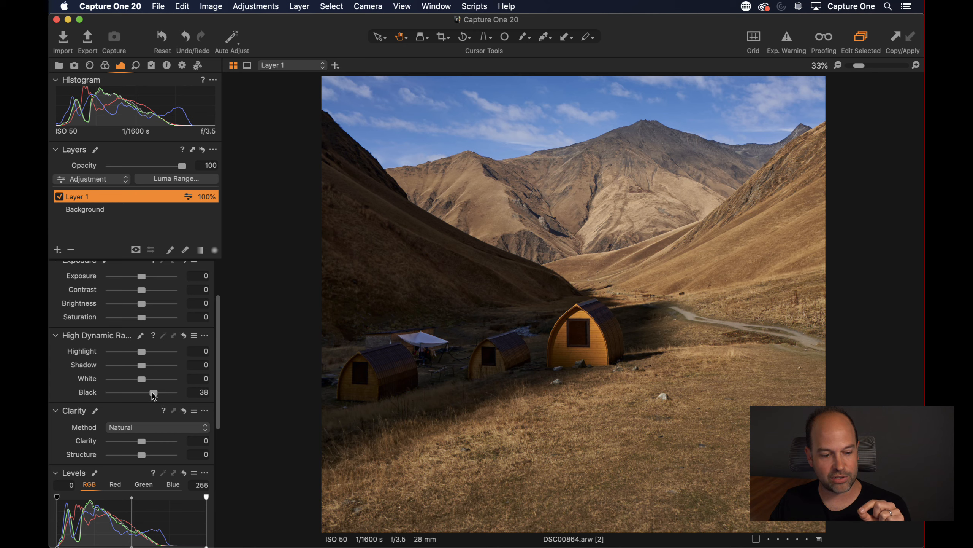
pyautogui.moveTo(152, 393)
pyautogui.mouseDown()
pyautogui.moveTo(138, 394)
pyautogui.moveTo(161, 393)
pyautogui.moveTo(141, 394)
pyautogui.moveTo(152, 392)
pyautogui.mouseUp()
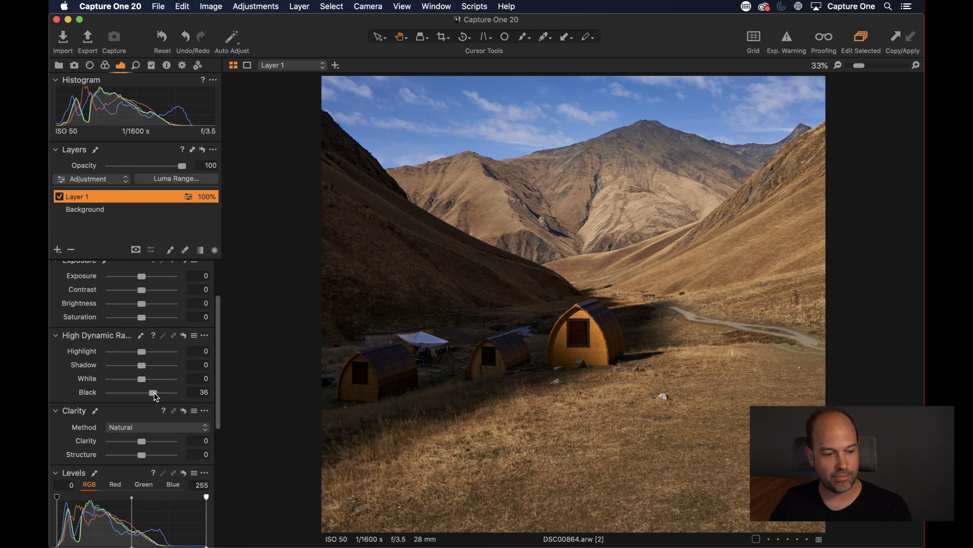
pyautogui.moveTo(154, 396)
pyautogui.mouseDown()
pyautogui.moveTo(141, 395)
pyautogui.moveTo(157, 393)
pyautogui.mouseUp()
# - Set the filled layer's Clarity to 13 while viewing the cabins at 100%
pyautogui.click(424, 365)
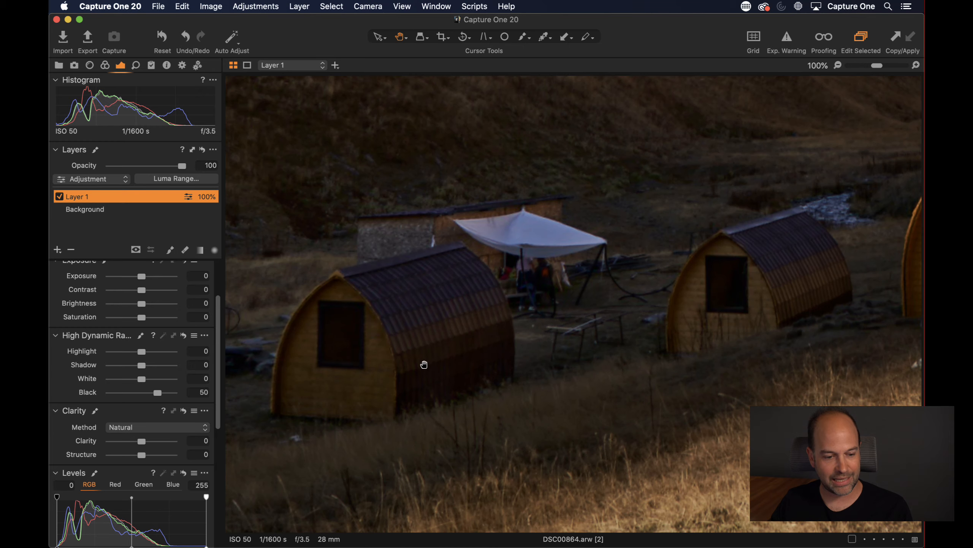
pyautogui.moveTo(467, 341); pyautogui.dragTo(285, 354)
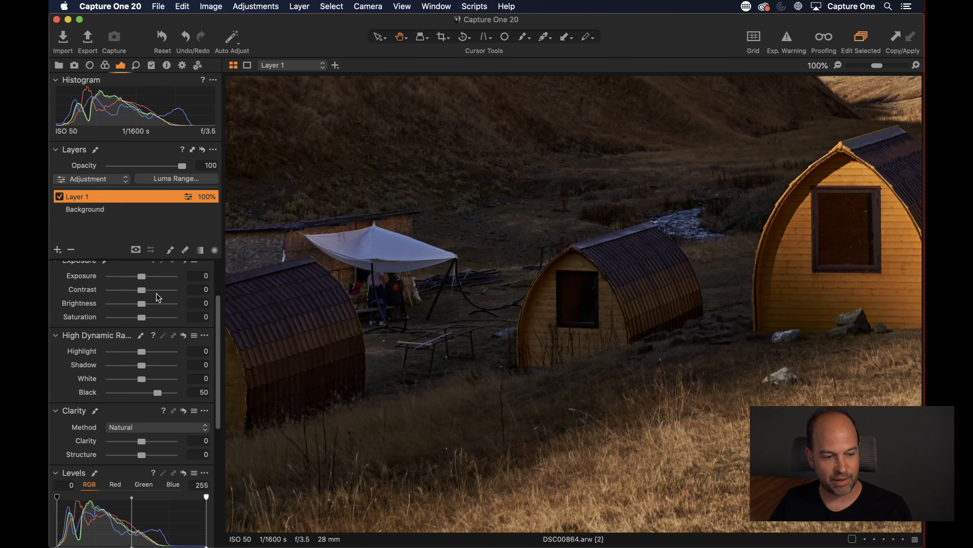
pyautogui.scroll(-10, 157, 352)
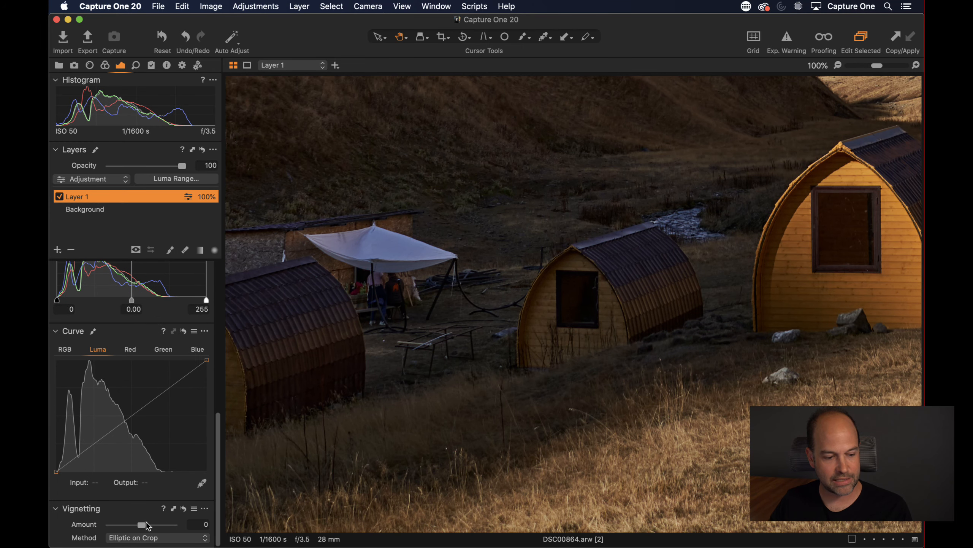
pyautogui.scroll(5, 130, 406)
pyautogui.moveTo(142, 399); pyautogui.dragTo(146, 401)
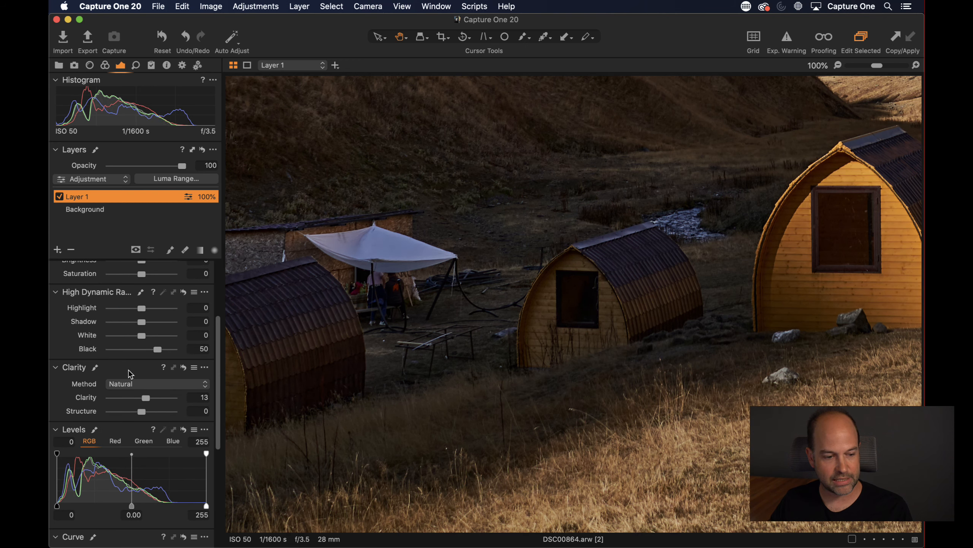
pyautogui.scroll(3, 130, 375)
pyautogui.scroll(3, 153, 378)
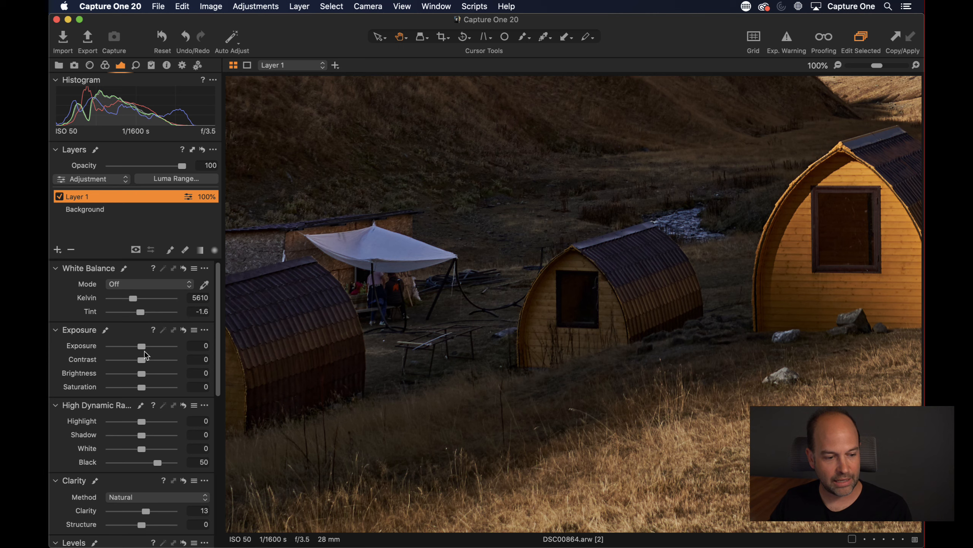
# - Compare the whole image with the filled layer switched off and on
pyautogui.press('super+0')
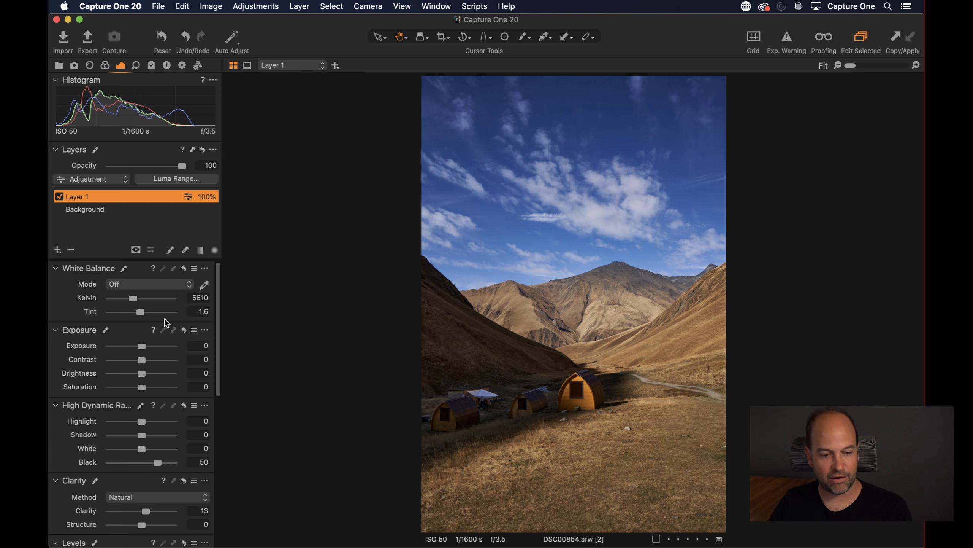
pyautogui.click(60, 196)
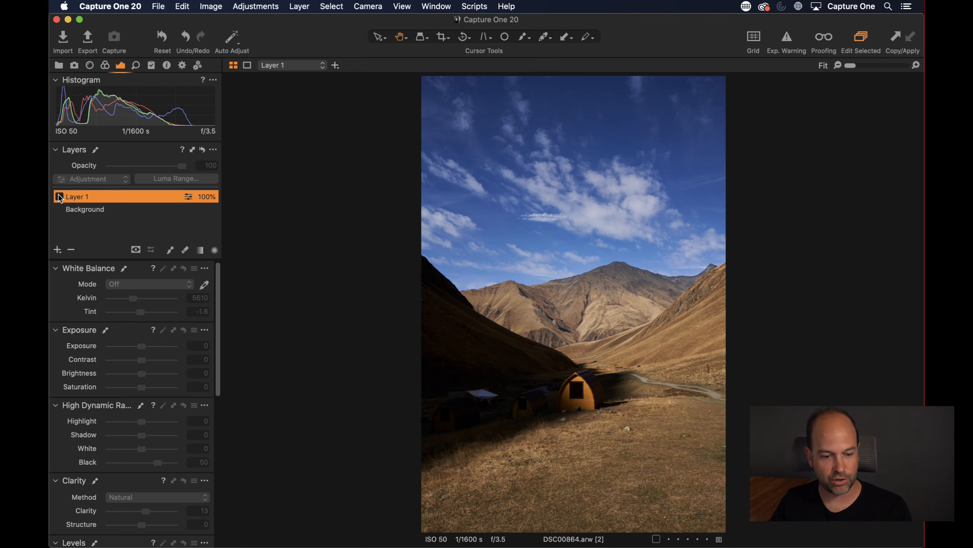
pyautogui.click(59, 196)
pyautogui.click(59, 196)
pyautogui.click(59, 196)
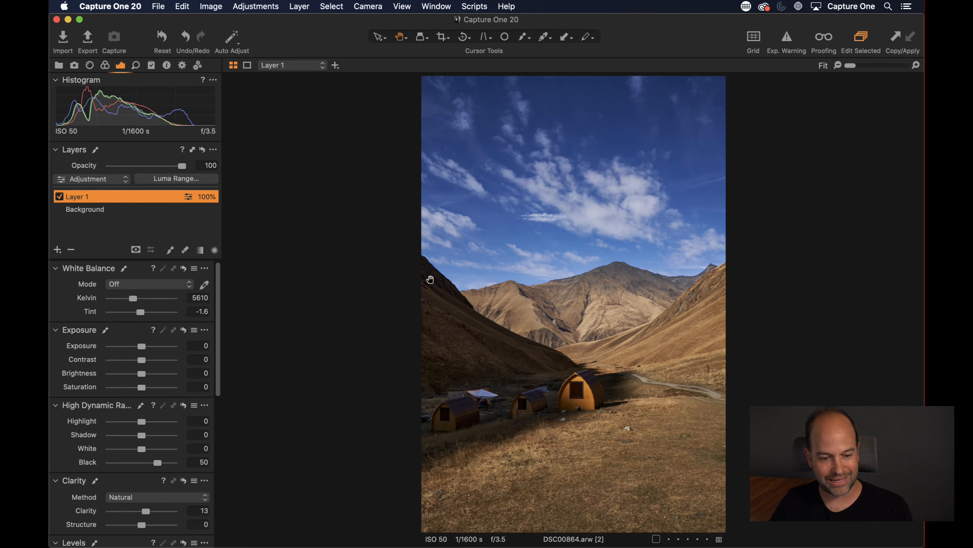
# - Rename the filled layer as "cabins blacks" and clear its mask
pyautogui.doubleClick(82, 197)
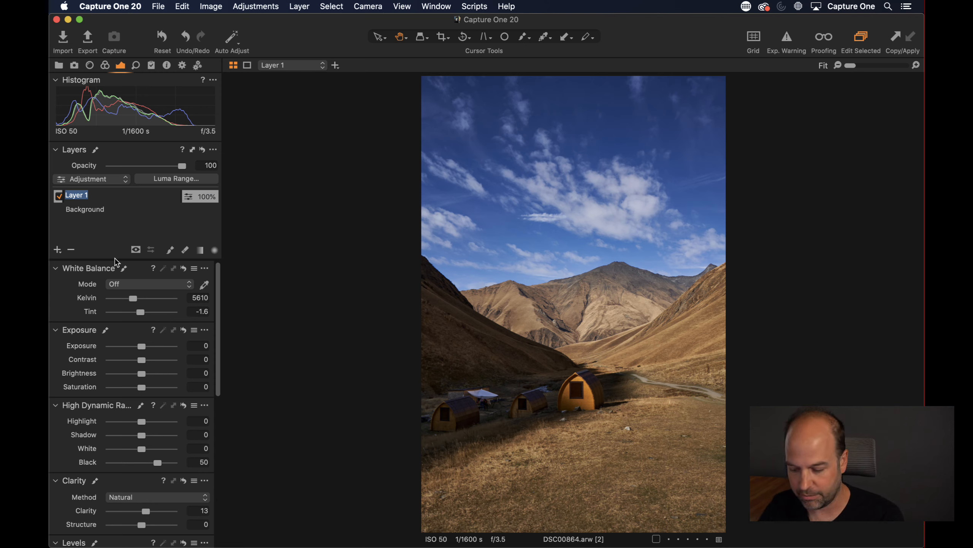
pyautogui.write('cabins b')
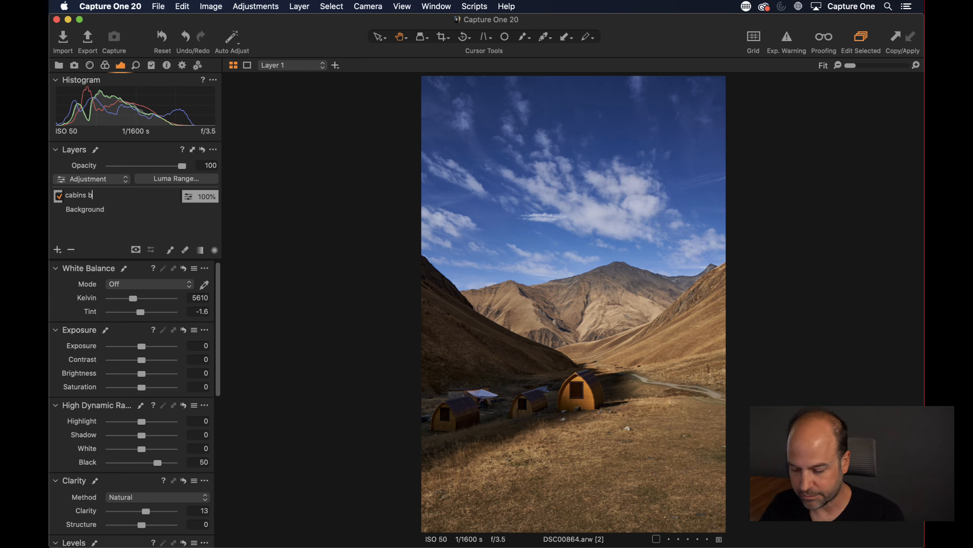
pyautogui.write('lacks')
pyautogui.press('Return')
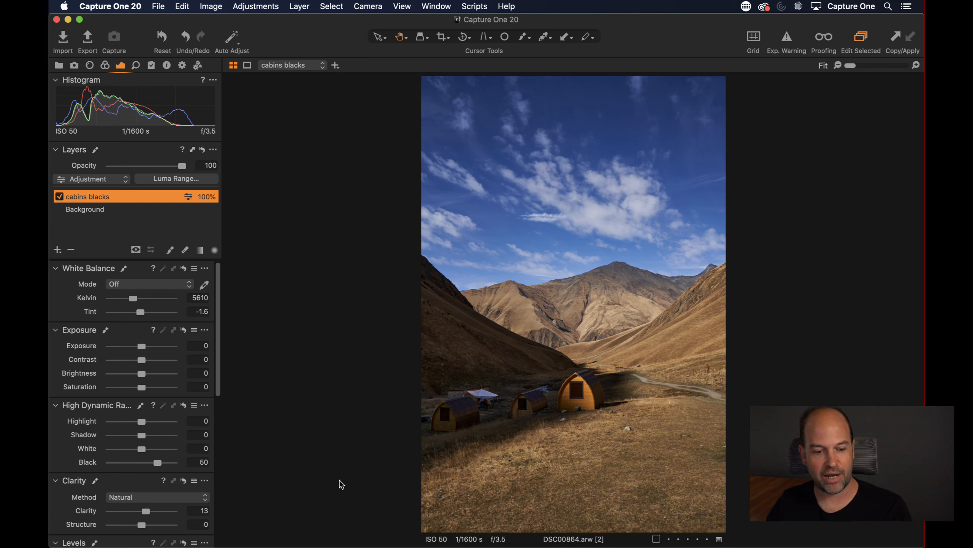
pyautogui.rightClick(108, 196)
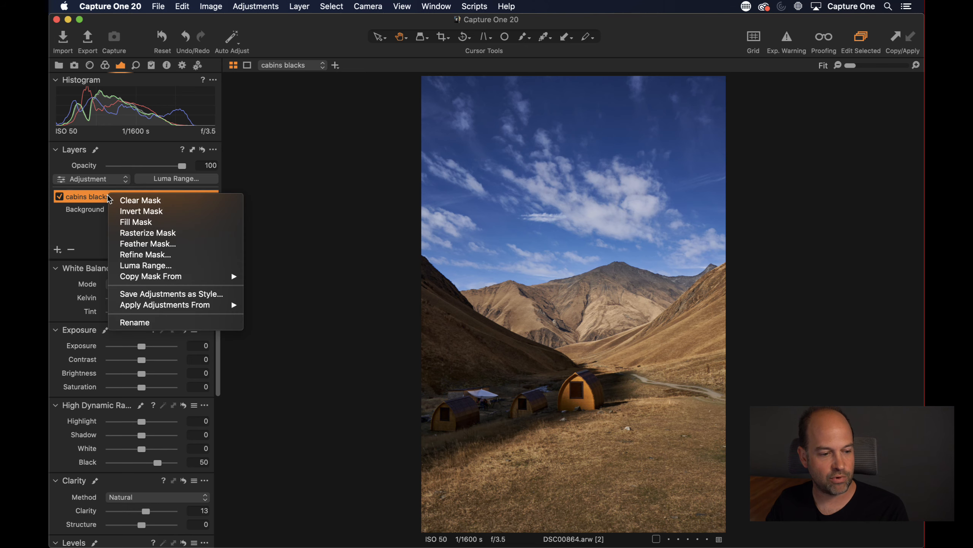
pyautogui.click(135, 199)
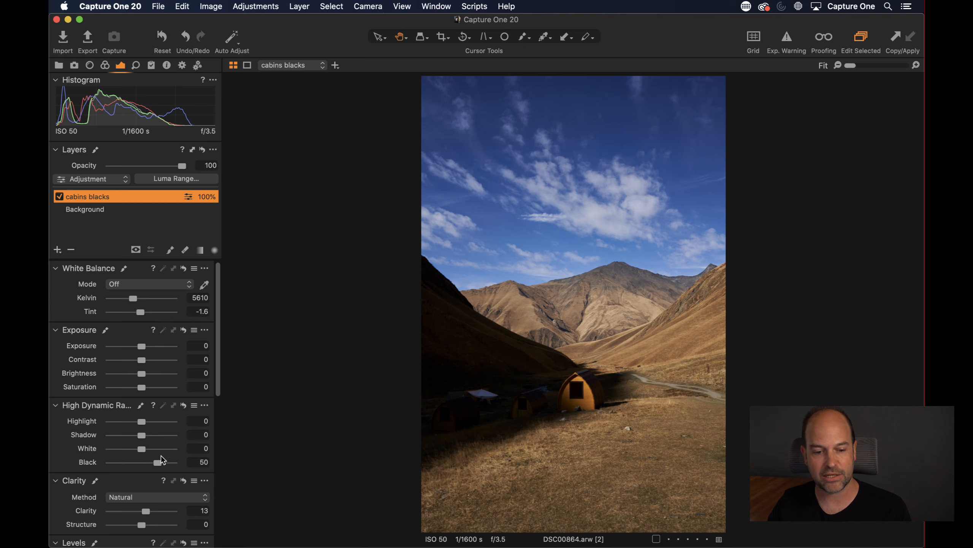
# - Set the mask brush to size 758 and hardness 23 for painting the shadowed cabins
pyautogui.click(169, 251)
pyautogui.rightClick(507, 359)
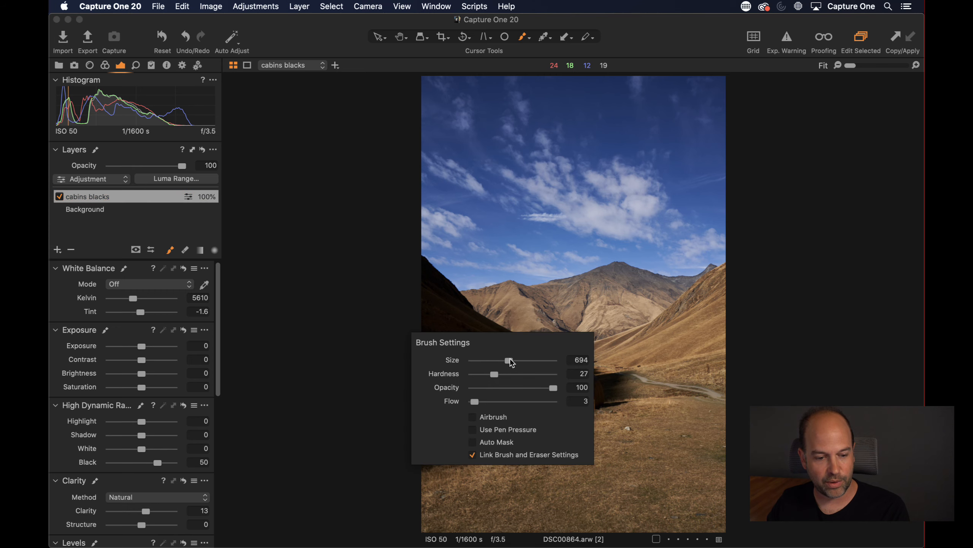
pyautogui.moveTo(509, 360); pyautogui.dragTo(491, 371)
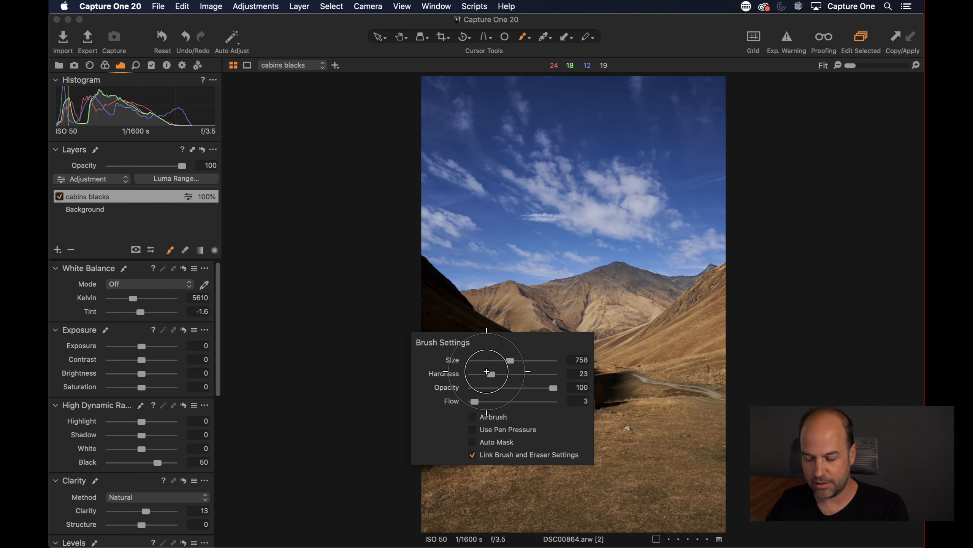
pyautogui.press('super+equal')
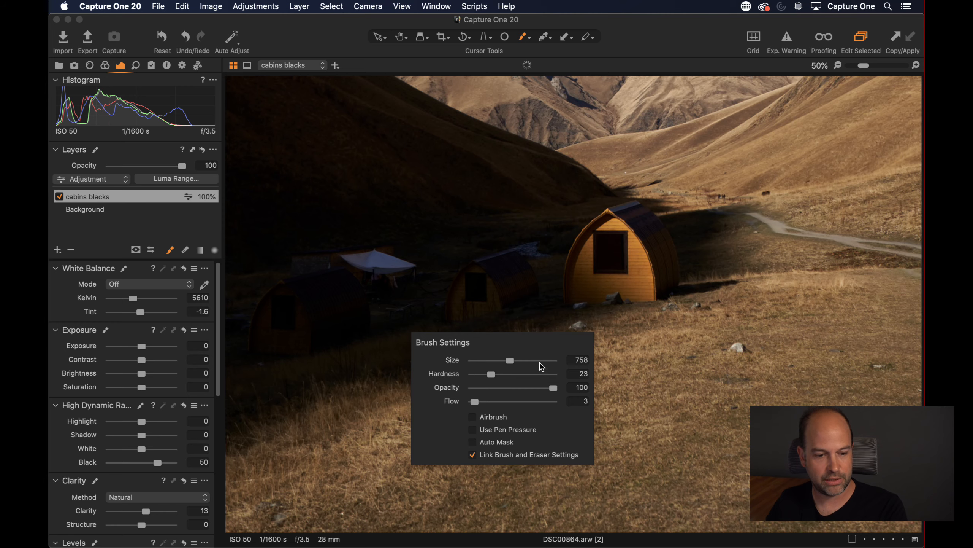
pyautogui.press('space')
pyautogui.moveTo(510, 282)
pyautogui.mouseDown()
pyautogui.moveTo(538, 326)
pyautogui.moveTo(692, 385)
pyautogui.mouseUp()
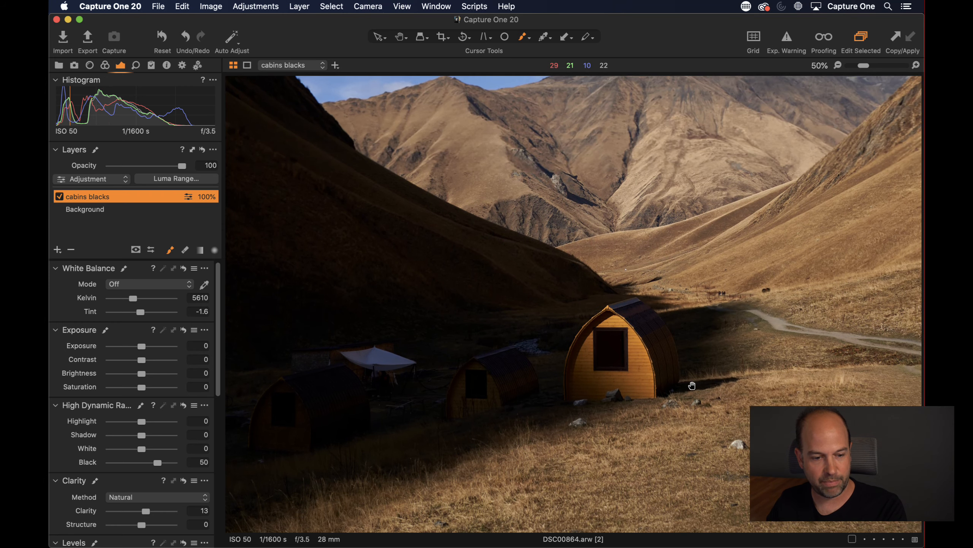
# - Brush the "cabins blacks" layer's mask over the shadowed cabins, using opacity 100 and flow 3
pyautogui.rightClick(522, 374)
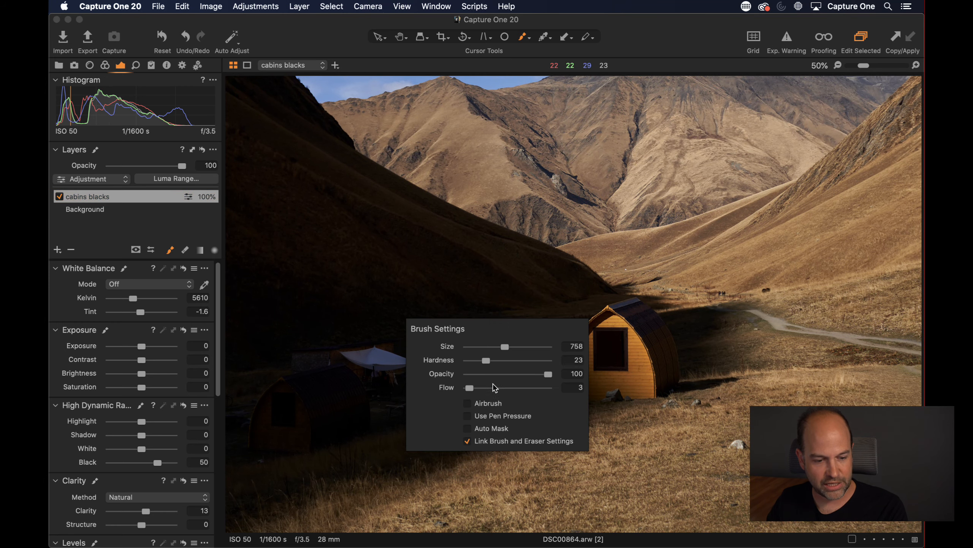
pyautogui.moveTo(497, 315)
pyautogui.mouseDown()
pyautogui.moveTo(428, 331)
pyautogui.moveTo(520, 375)
pyautogui.moveTo(387, 386)
pyautogui.moveTo(254, 417)
pyautogui.moveTo(361, 352)
pyautogui.moveTo(369, 336)
pyautogui.moveTo(517, 358)
pyautogui.moveTo(474, 398)
pyautogui.moveTo(591, 348)
pyautogui.moveTo(302, 322)
pyautogui.moveTo(282, 458)
pyautogui.moveTo(511, 428)
pyautogui.moveTo(618, 379)
pyautogui.moveTo(694, 289)
pyautogui.moveTo(670, 291)
pyautogui.moveTo(707, 284)
pyautogui.mouseUp()
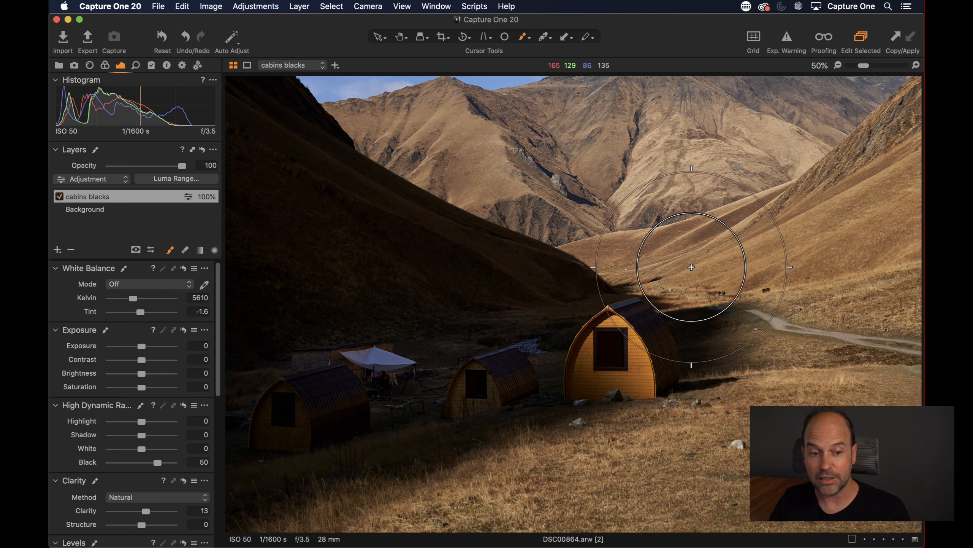
pyautogui.moveTo(428, 362)
pyautogui.mouseDown()
pyautogui.moveTo(320, 389)
pyautogui.moveTo(278, 465)
pyautogui.moveTo(414, 358)
pyautogui.moveTo(342, 294)
pyautogui.moveTo(463, 289)
pyautogui.moveTo(587, 348)
pyautogui.moveTo(693, 338)
pyautogui.moveTo(560, 359)
pyautogui.mouseUp()
# - Set the mask brush size to 330 and paint the shaded side of the sunlit cabin into the mask
pyautogui.rightClick(575, 360)
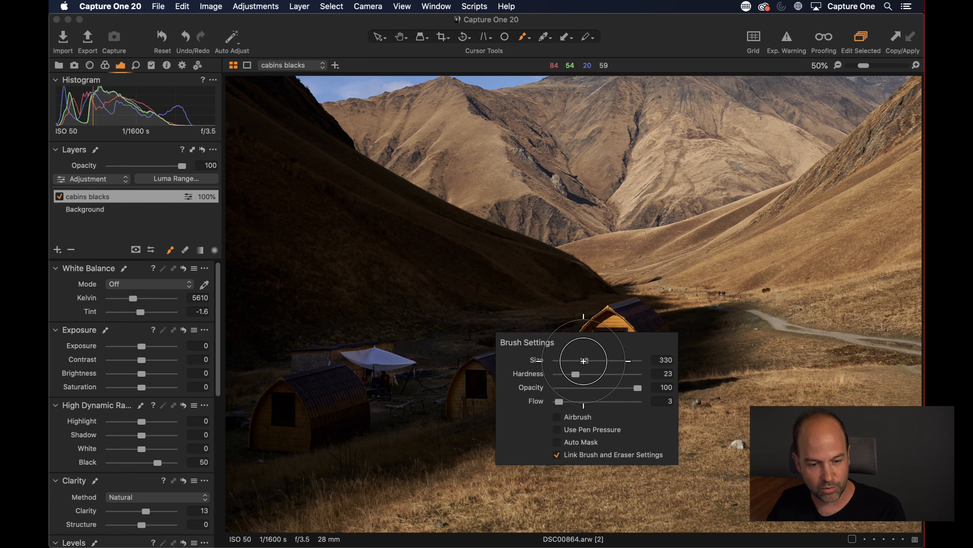
pyautogui.click(655, 314)
pyautogui.moveTo(644, 310)
pyautogui.mouseDown()
pyautogui.moveTo(663, 342)
pyautogui.moveTo(636, 297)
pyautogui.moveTo(676, 345)
pyautogui.moveTo(645, 344)
pyautogui.mouseUp()
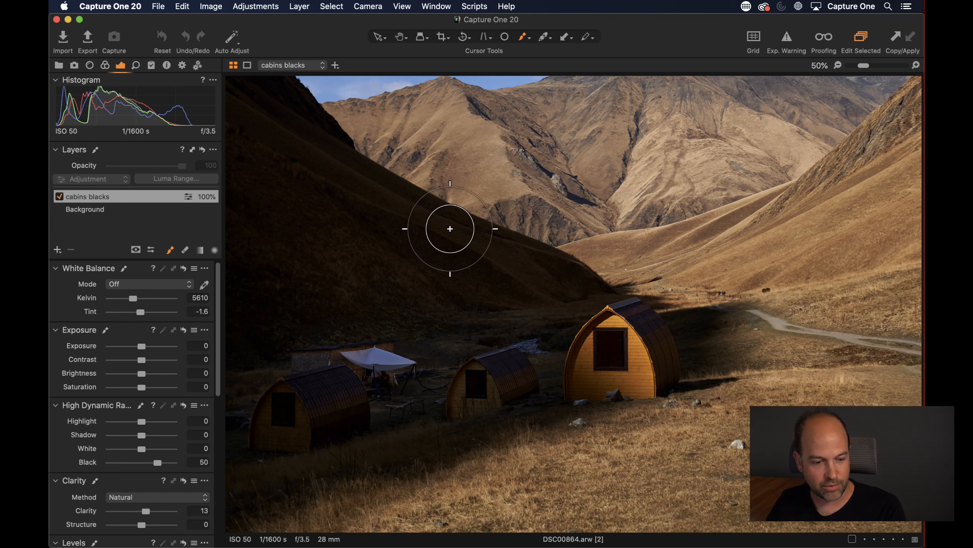
# - Inspect the painted areas of the "cabins blacks" layer as a grayscale mask and return to the normal image display
pyautogui.scroll(-3, 435, 330)
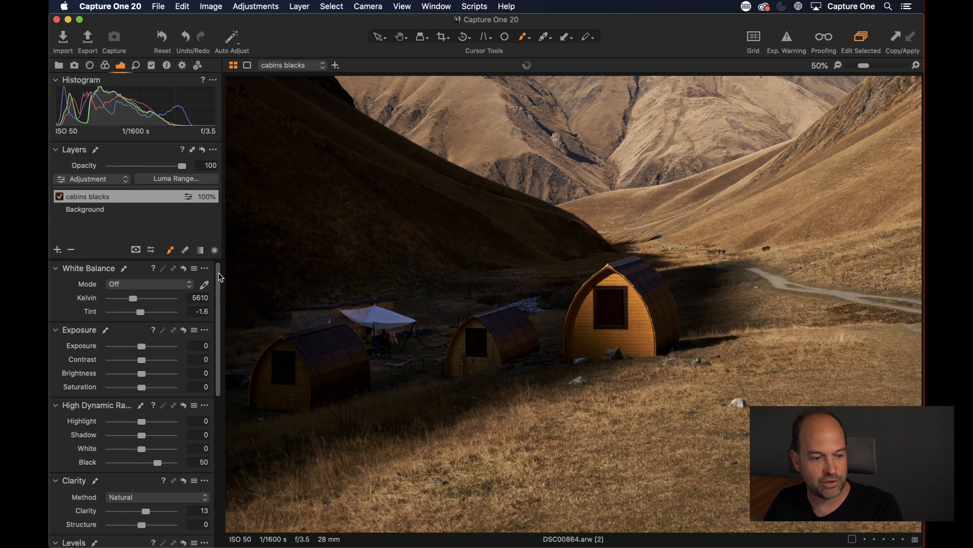
pyautogui.click(136, 251)
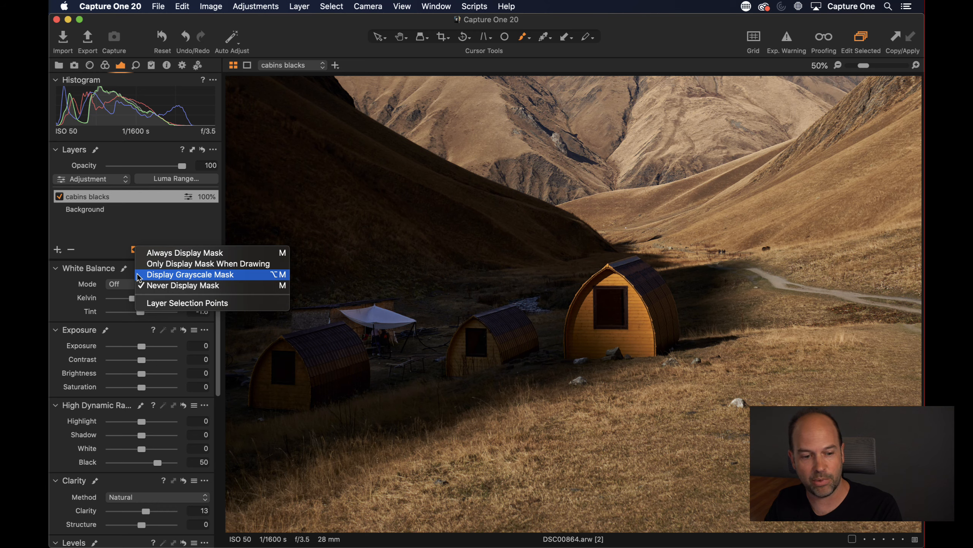
pyautogui.click(133, 223)
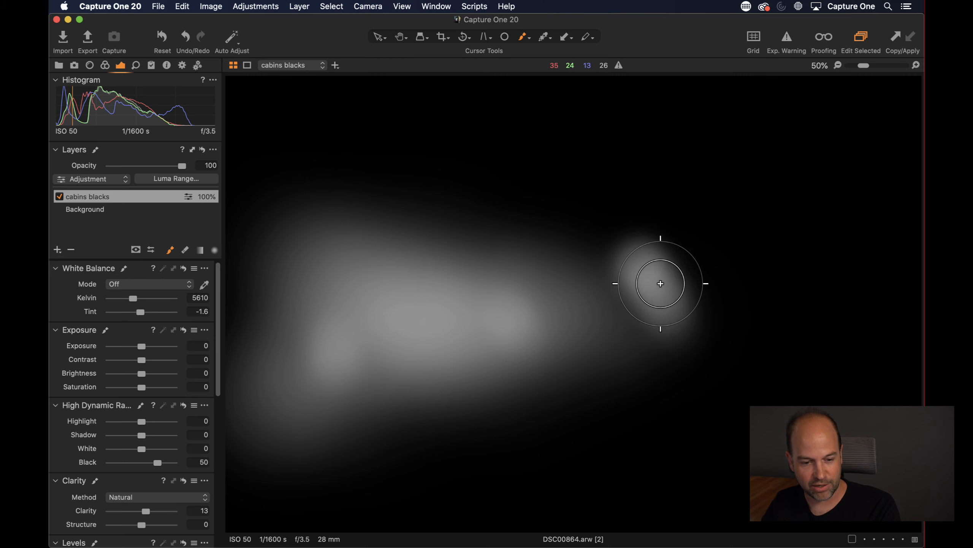
pyautogui.press('m')
pyautogui.press('m')
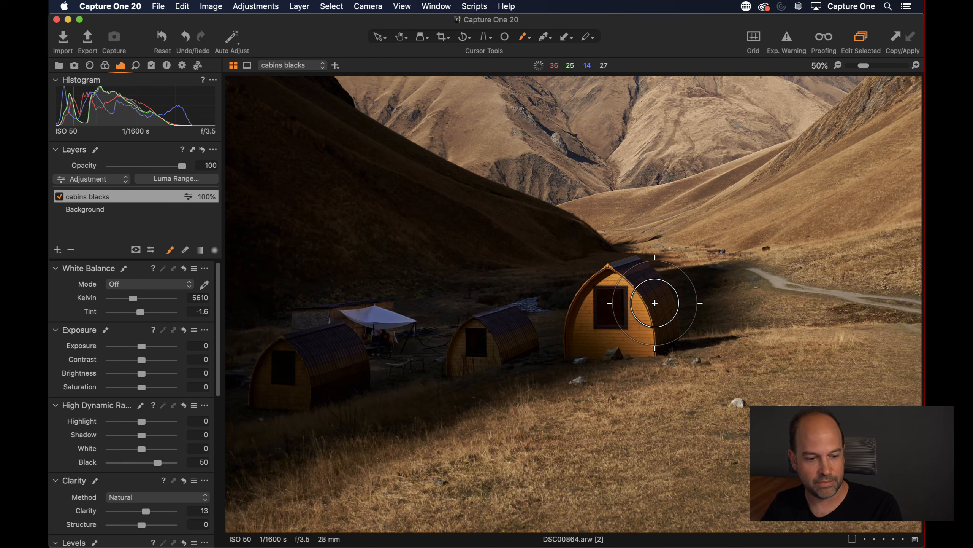
# - Compare the cabins with the "cabins blacks" layer off and on, and view the whole image
pyautogui.click(60, 196)
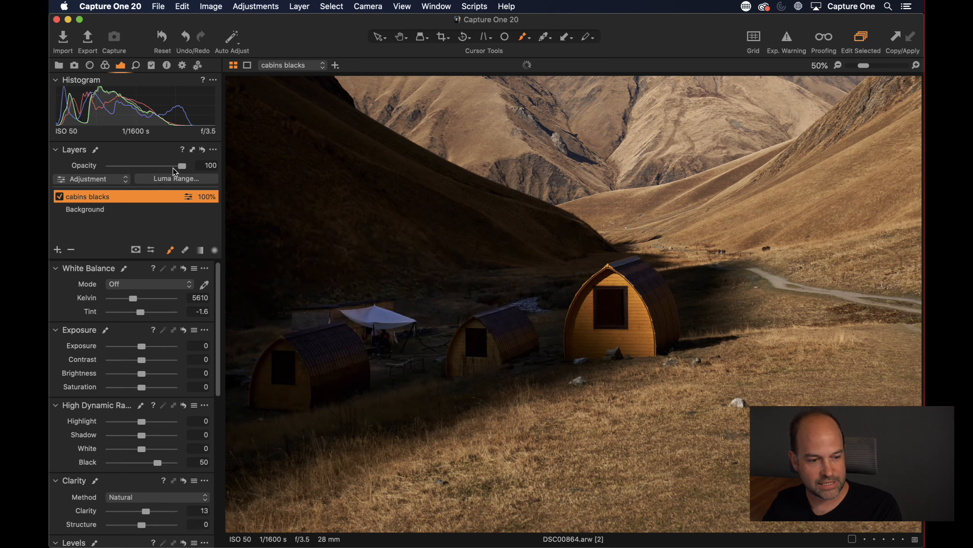
pyautogui.moveTo(174, 165)
pyautogui.mouseDown()
pyautogui.moveTo(145, 164)
pyautogui.moveTo(178, 166)
pyautogui.mouseUp()
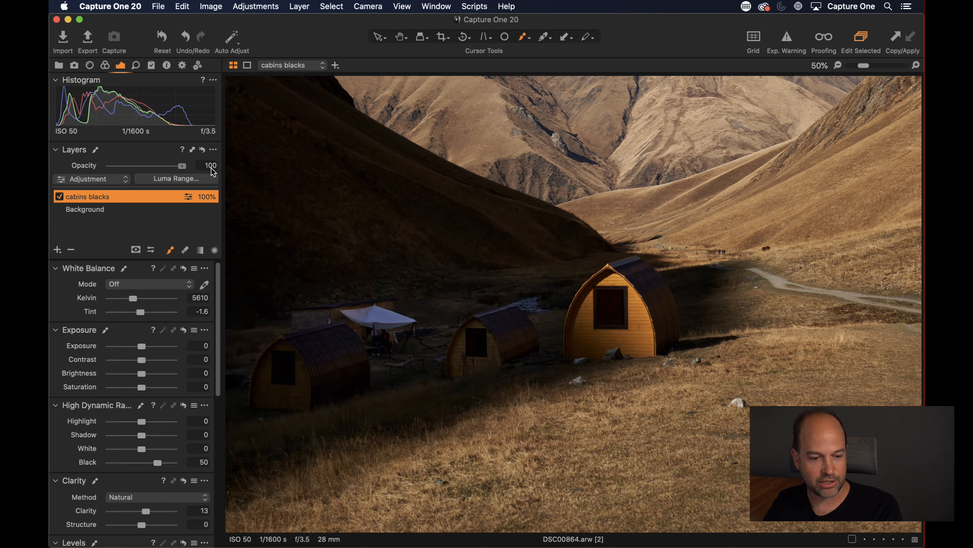
pyautogui.press('h')
pyautogui.doubleClick(545, 265)
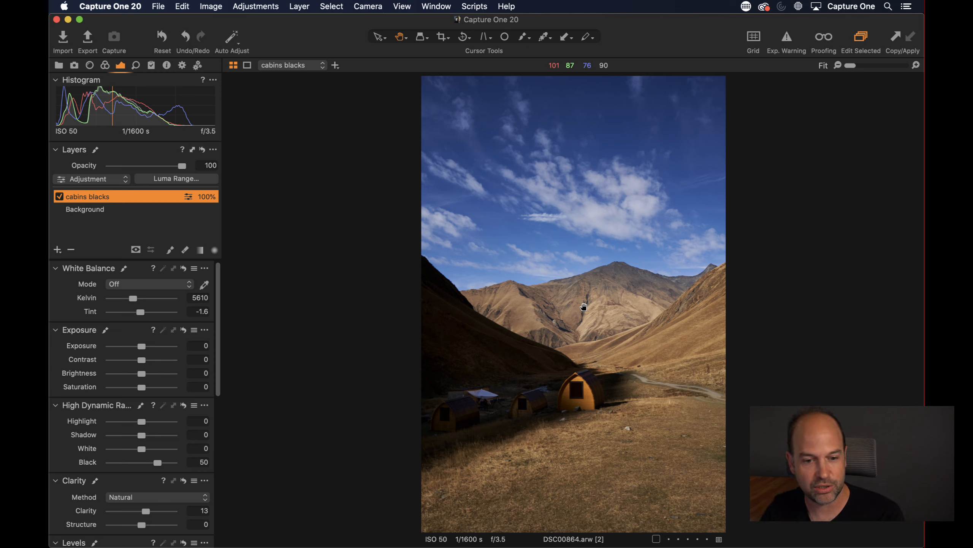
# - Open the snowy harbour village photo and hide the image browser
pyautogui.press('super+shift+b')
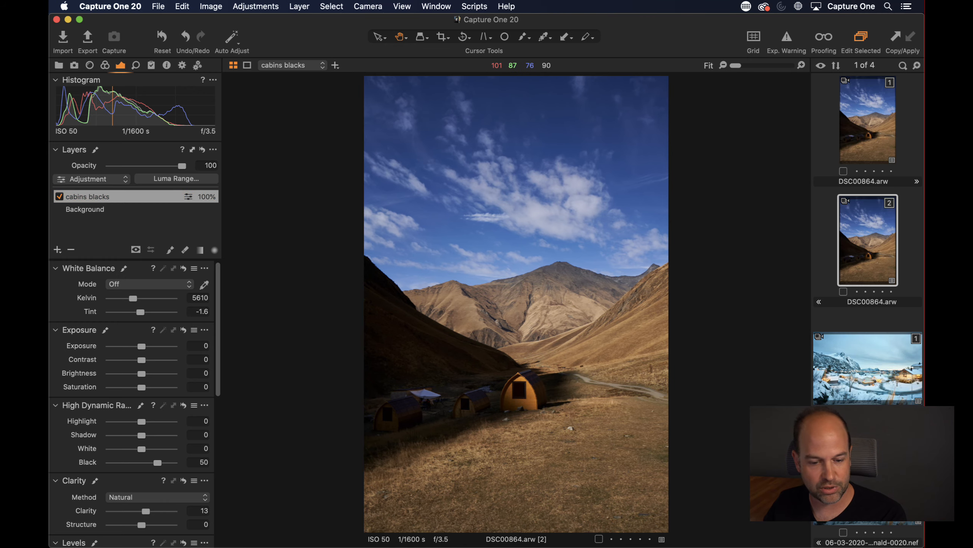
pyautogui.click(867, 489)
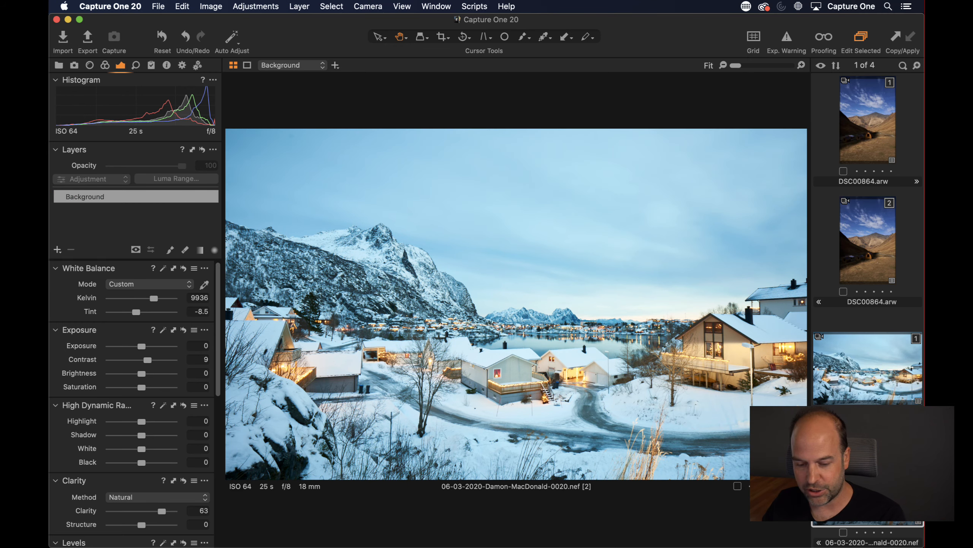
pyautogui.press('super+shift+b')
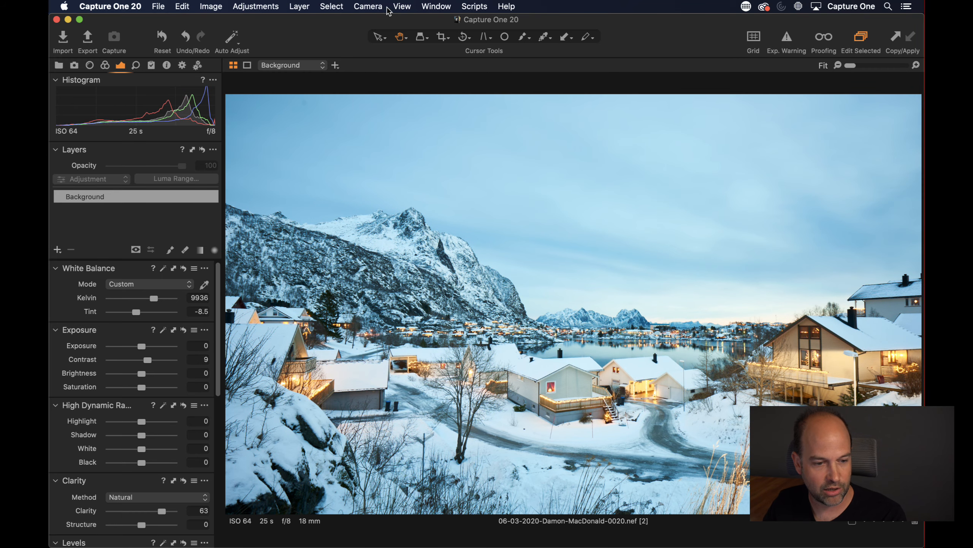
# - Hide the viewer labels and turn on the proof margin around the village photo
pyautogui.click(402, 7)
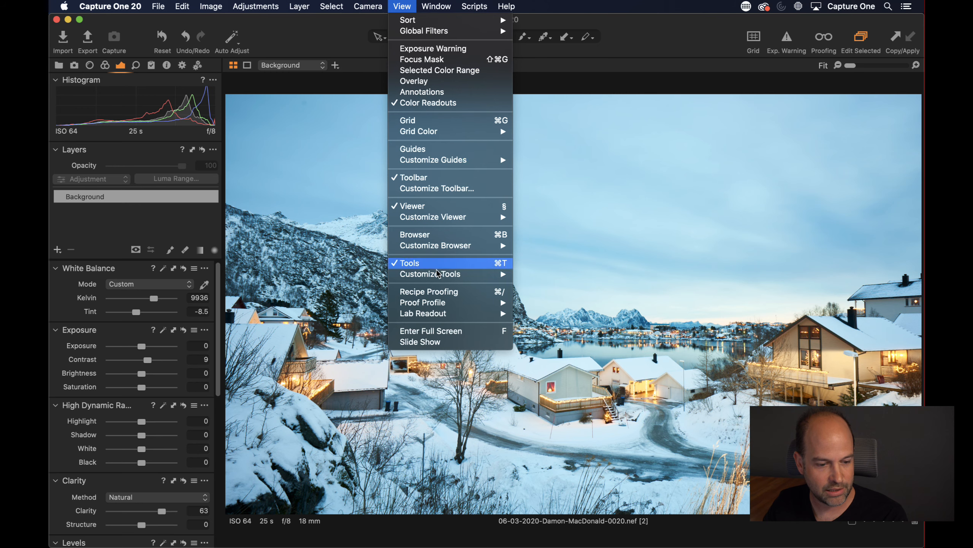
pyautogui.moveTo(438, 274)
pyautogui.moveTo(459, 217)
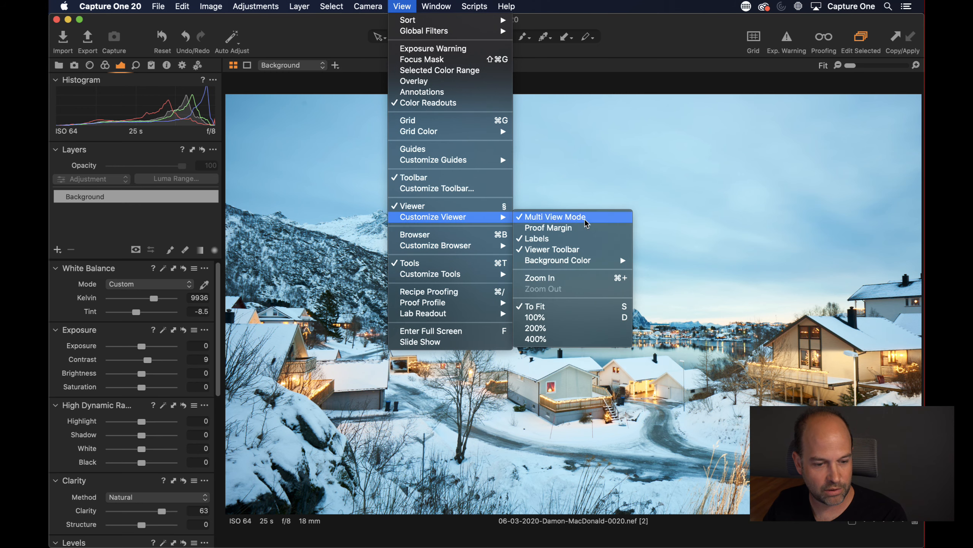
pyautogui.click(571, 241)
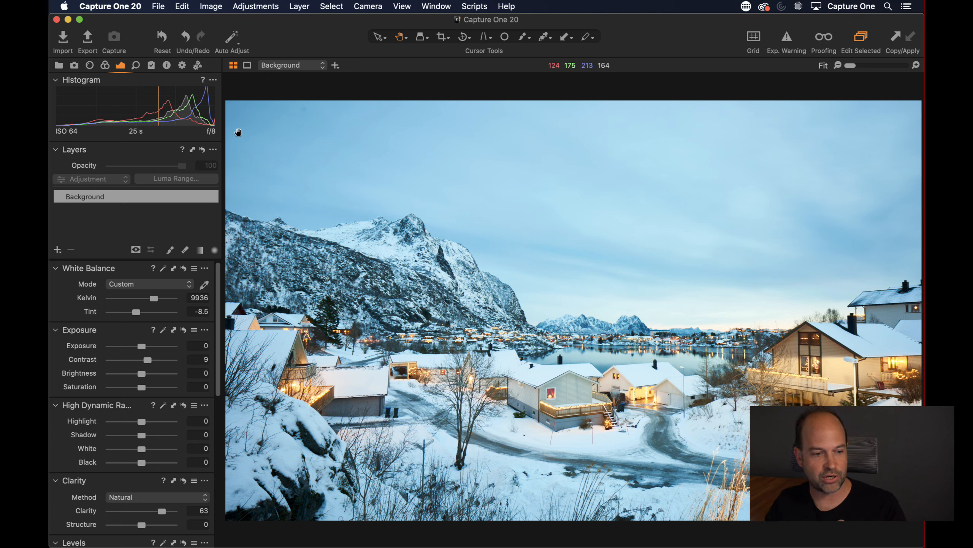
pyautogui.click(247, 66)
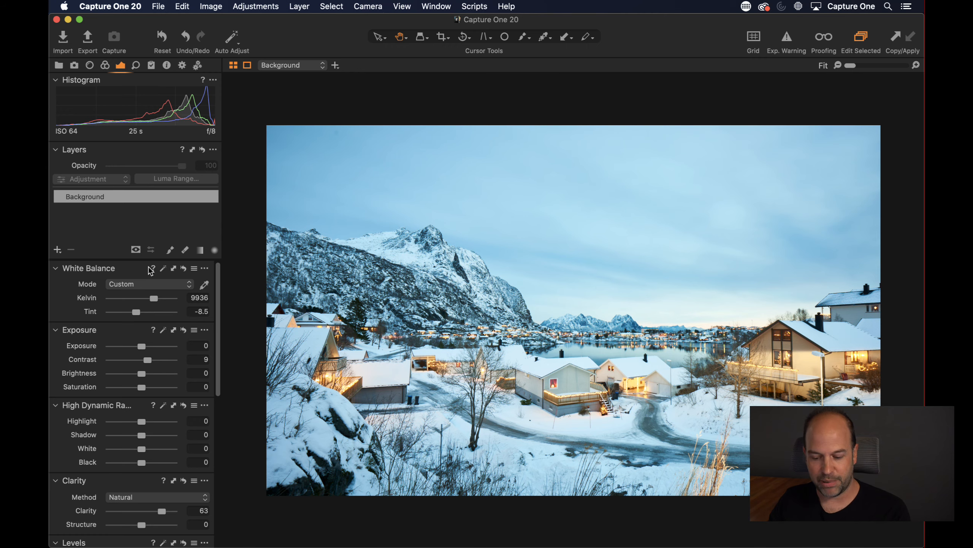
# - Compare the village photo with its original look by resetting all adjustments and undoing the reset
pyautogui.click(164, 37)
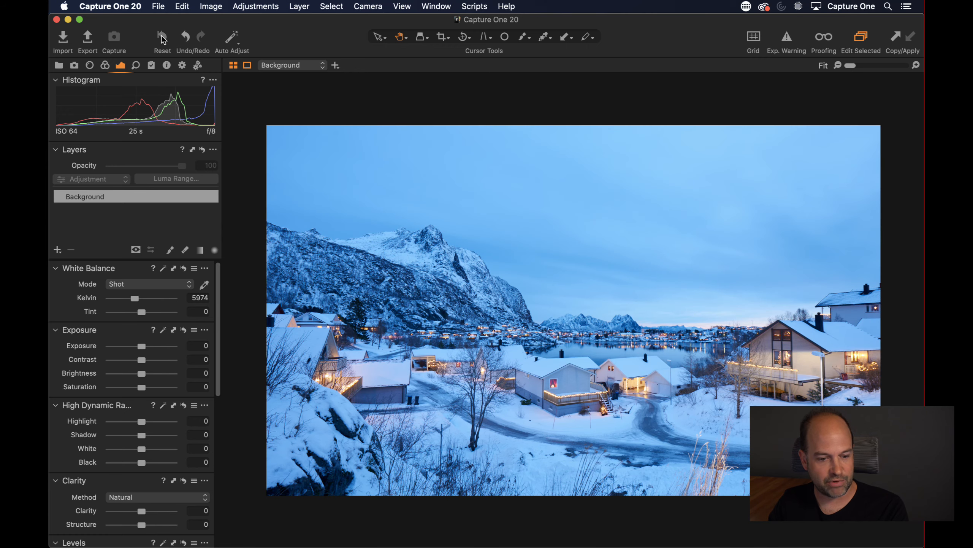
pyautogui.click(163, 37)
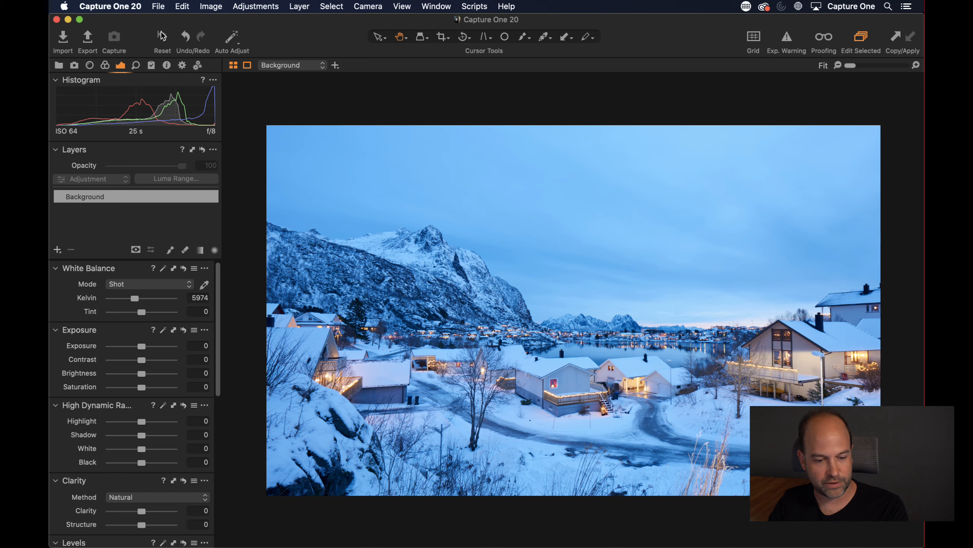
pyautogui.press('super+z')
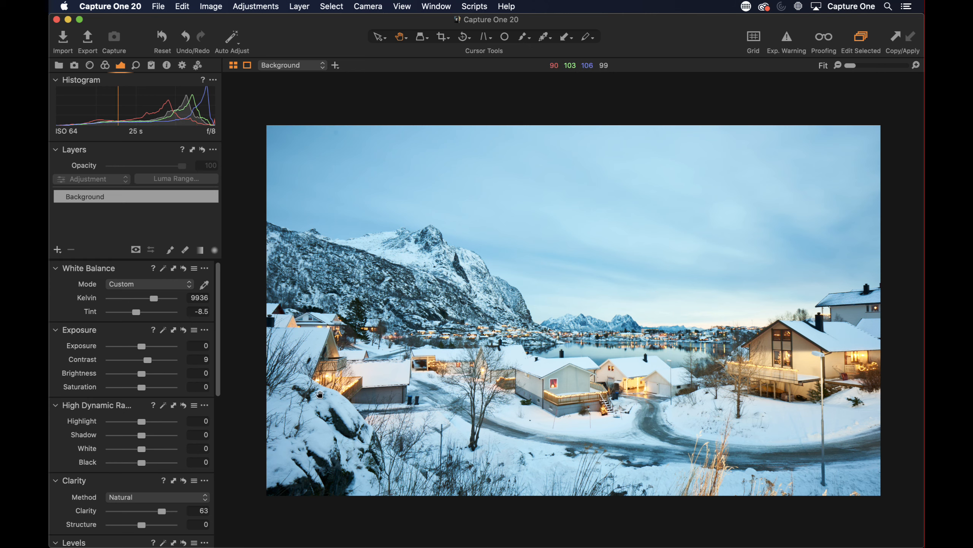
# - Add a new filled adjustment layer to the village photo and rename it "sky"
pyautogui.click(57, 249)
pyautogui.click(70, 266)
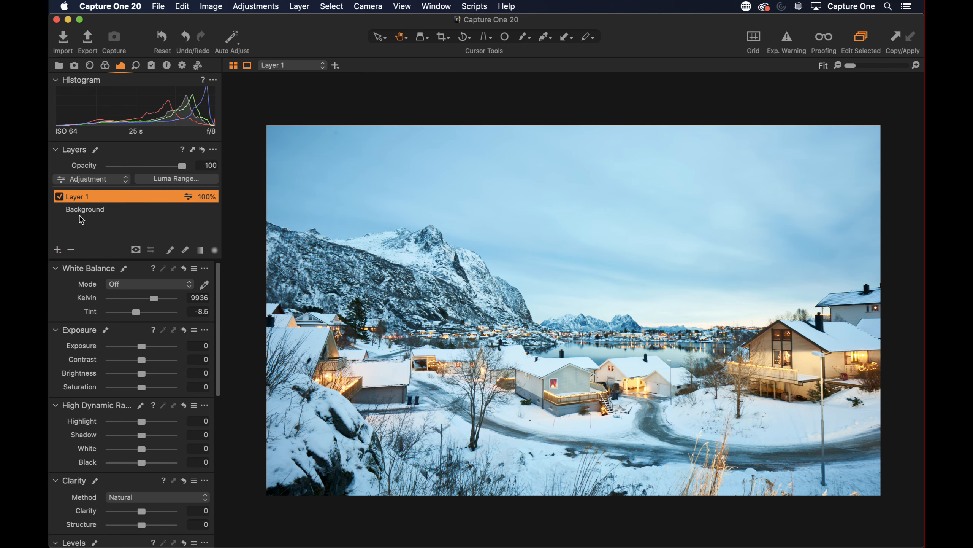
pyautogui.doubleClick(80, 198)
pyautogui.click(80, 197)
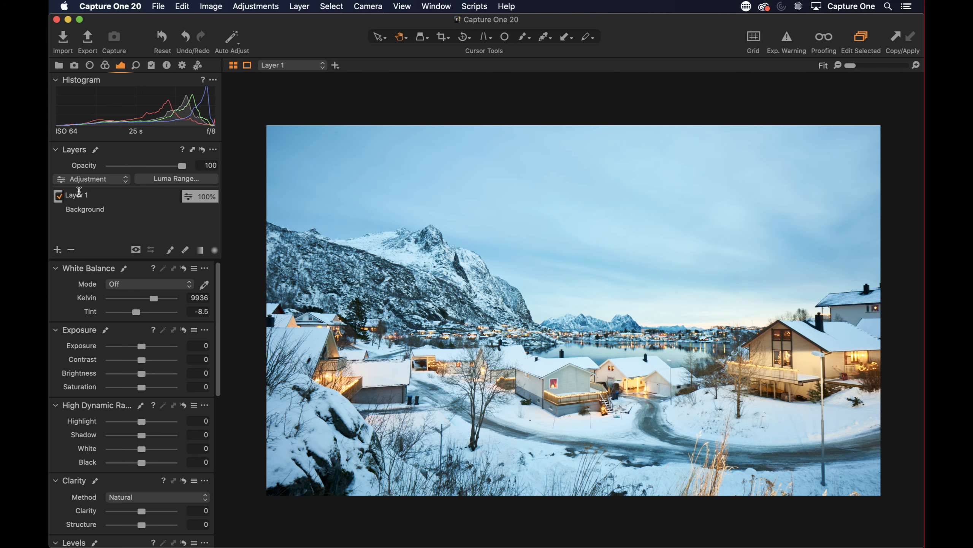
pyautogui.moveTo(89, 195); pyautogui.dragTo(51, 196)
pyautogui.write('sky')
pyautogui.press('Return')
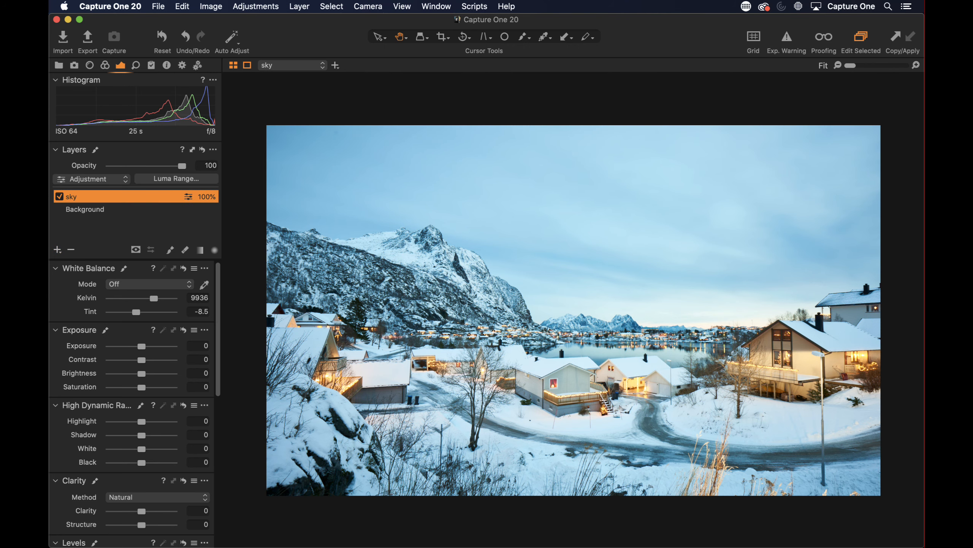
# - Set the "sky" layer's Brightness to -21 and its Clarity to 66
pyautogui.scroll(-3, 192, 345)
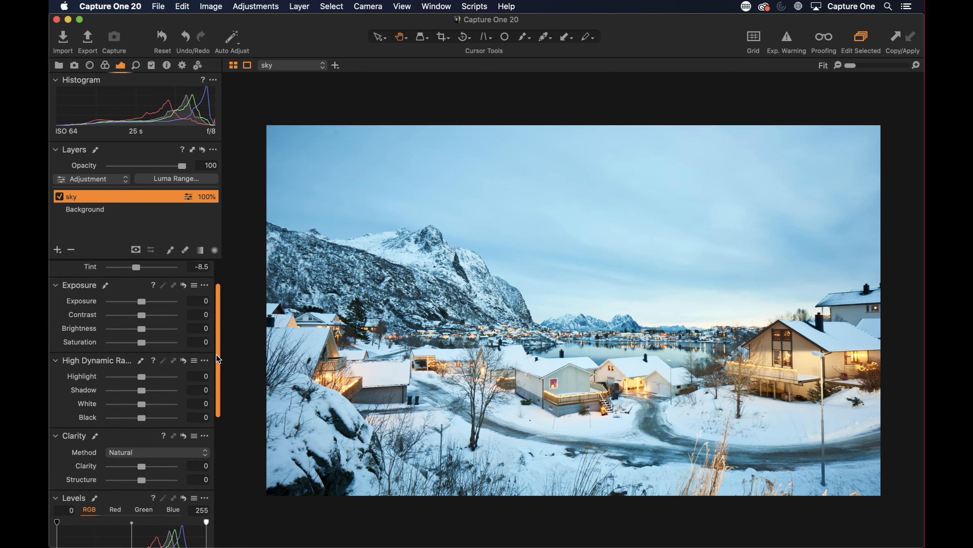
pyautogui.scroll(4, 165, 364)
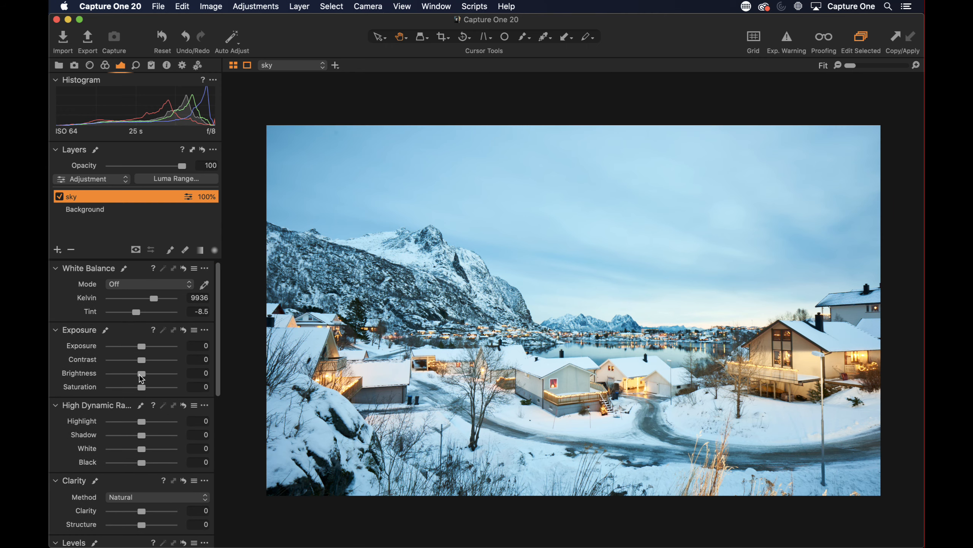
pyautogui.moveTo(140, 376); pyautogui.dragTo(220, 422)
pyautogui.doubleClick(161, 361)
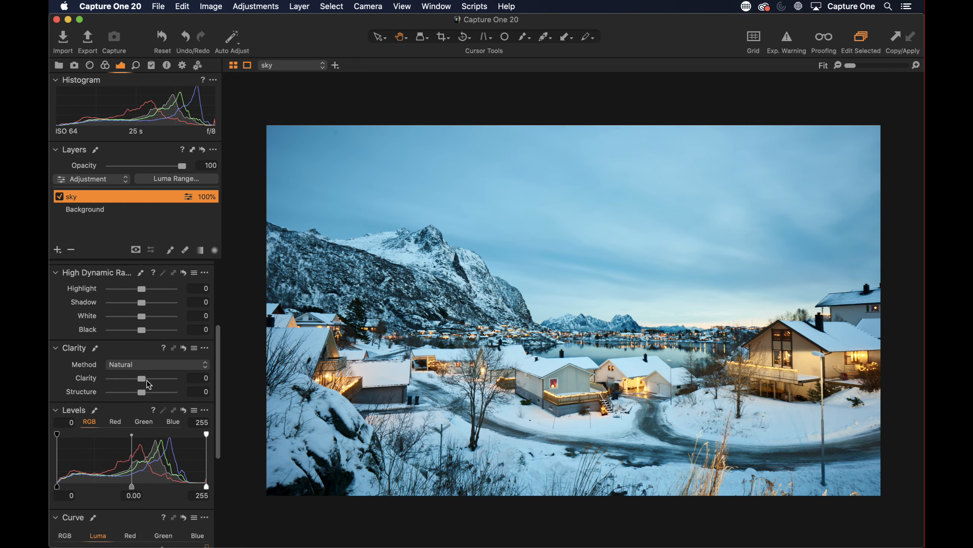
pyautogui.moveTo(147, 382); pyautogui.dragTo(166, 385)
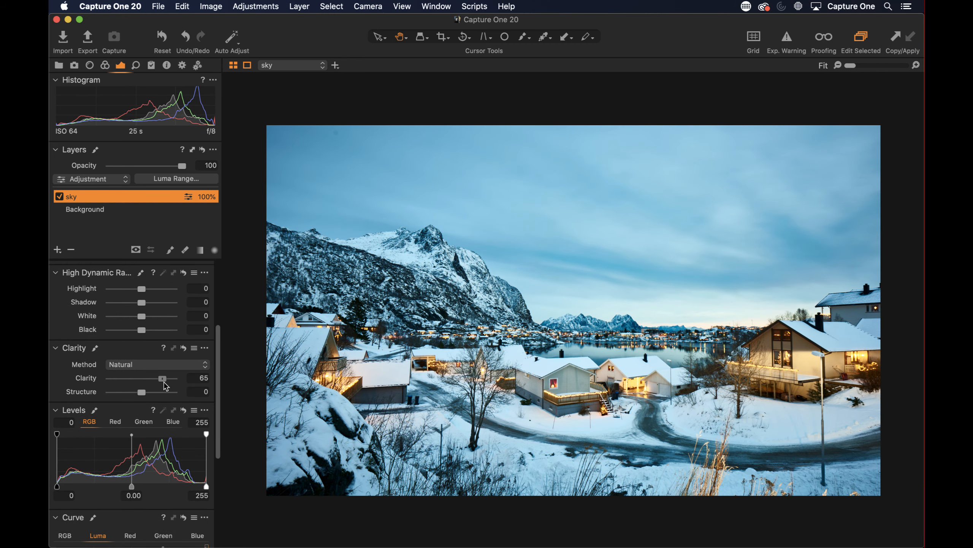
# - Sample a sky tone for the "sky" layer's Luma curve and lower that curve point to darken the sky
pyautogui.moveTo(220, 371); pyautogui.dragTo(246, 505)
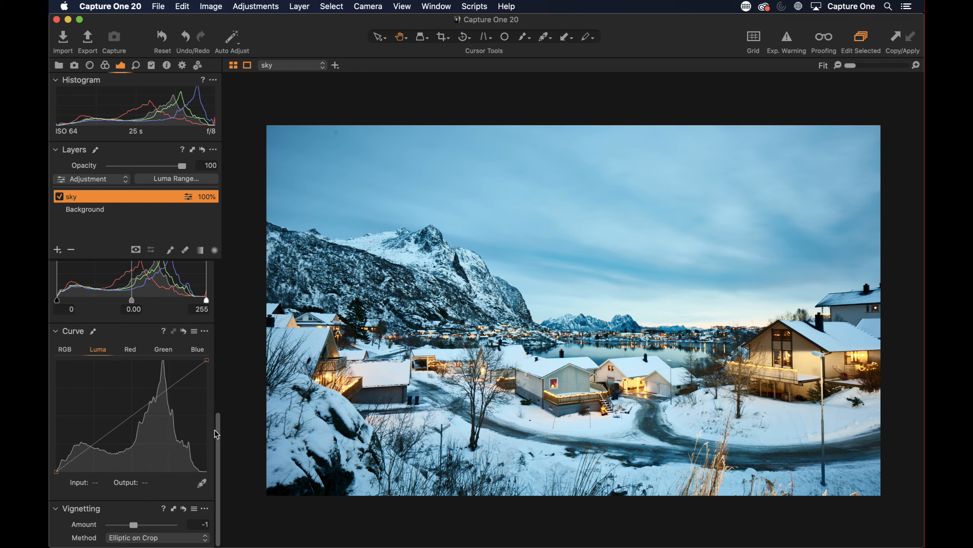
pyautogui.moveTo(217, 433); pyautogui.dragTo(242, 449)
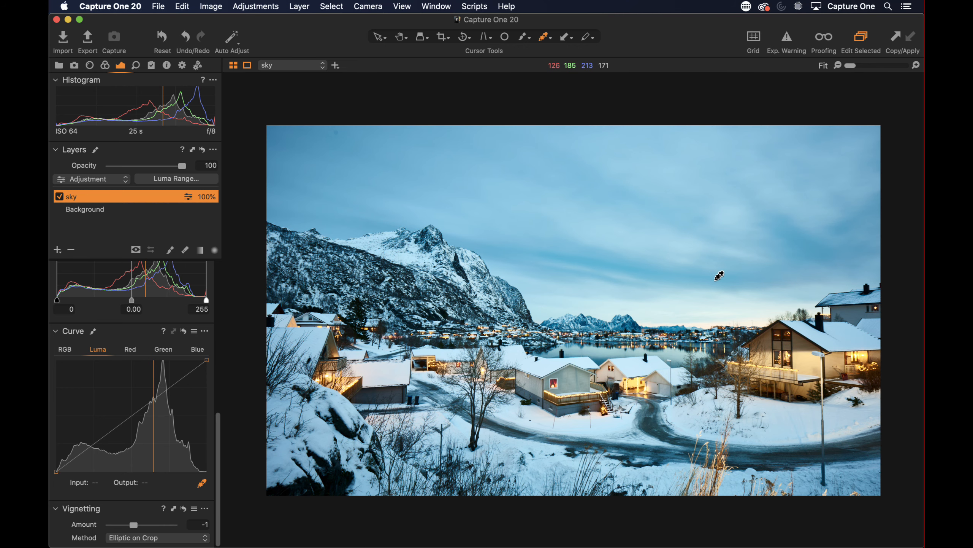
pyautogui.click(729, 276)
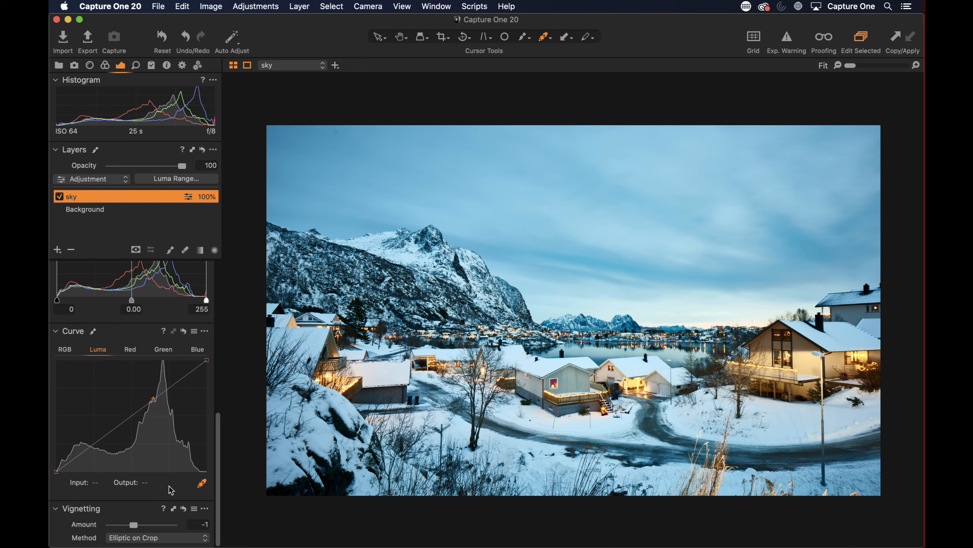
pyautogui.moveTo(157, 399); pyautogui.dragTo(157, 413)
pyautogui.moveTo(217, 427); pyautogui.dragTo(227, 254)
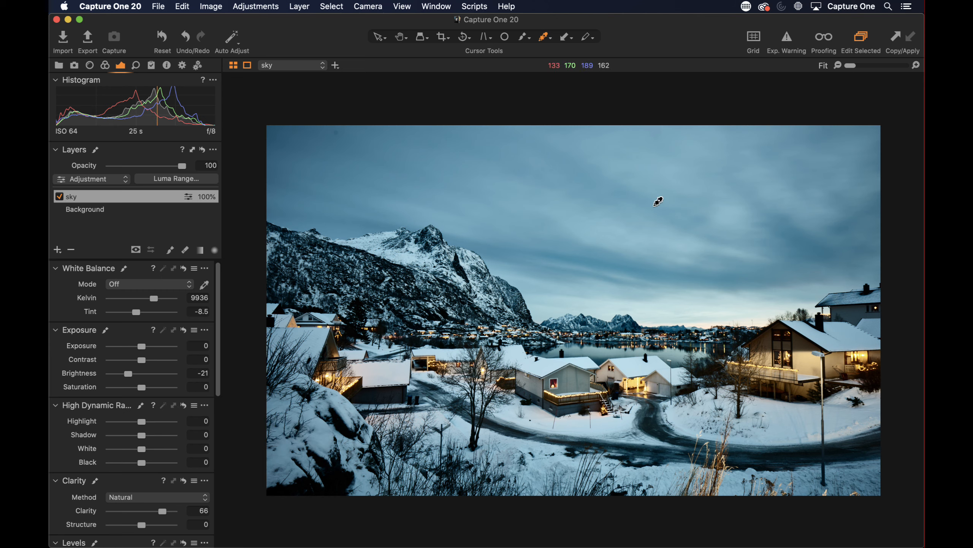
# - Clear the "sky" layer's mask and enlarge the mask brush for painting the effect in by hand
pyautogui.rightClick(94, 197)
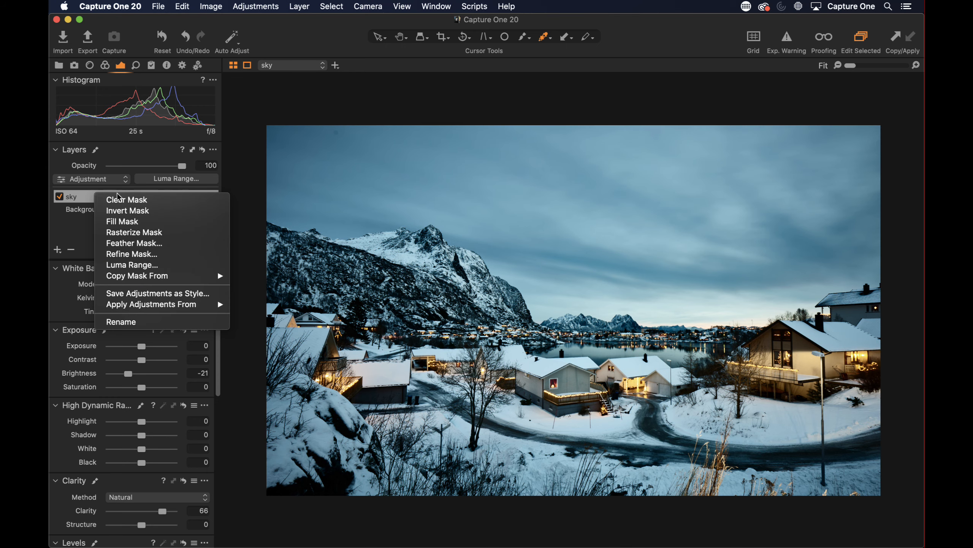
pyautogui.click(129, 198)
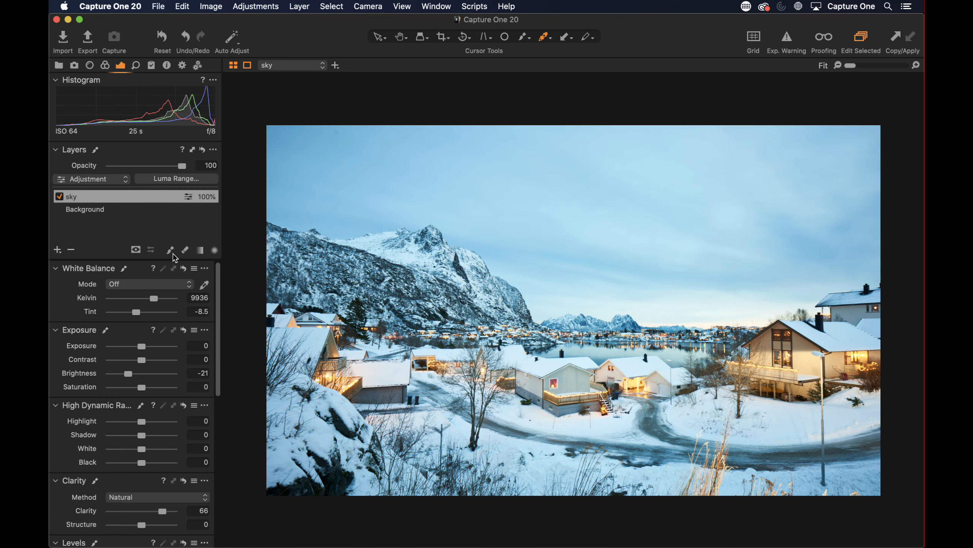
pyautogui.click(171, 251)
pyautogui.rightClick(649, 257)
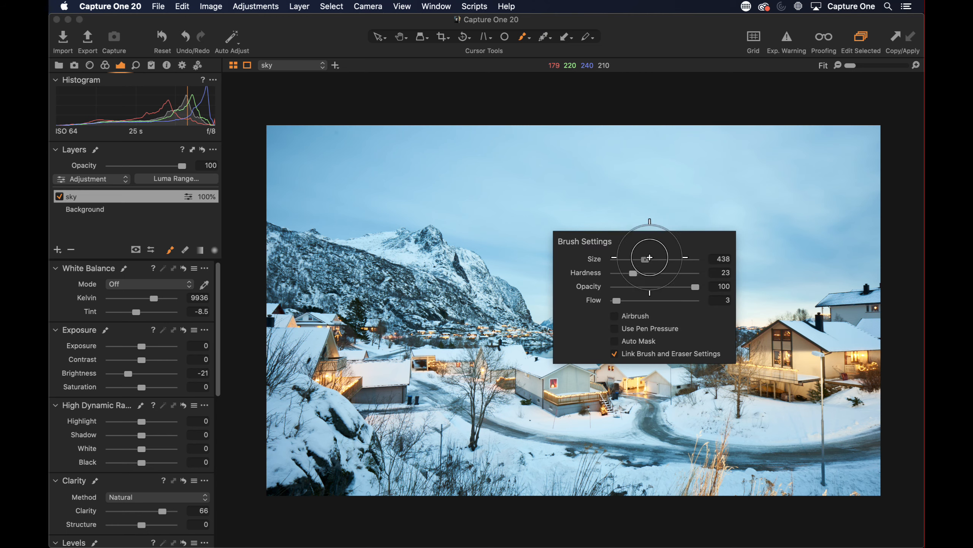
pyautogui.moveTo(649, 258); pyautogui.dragTo(639, 273)
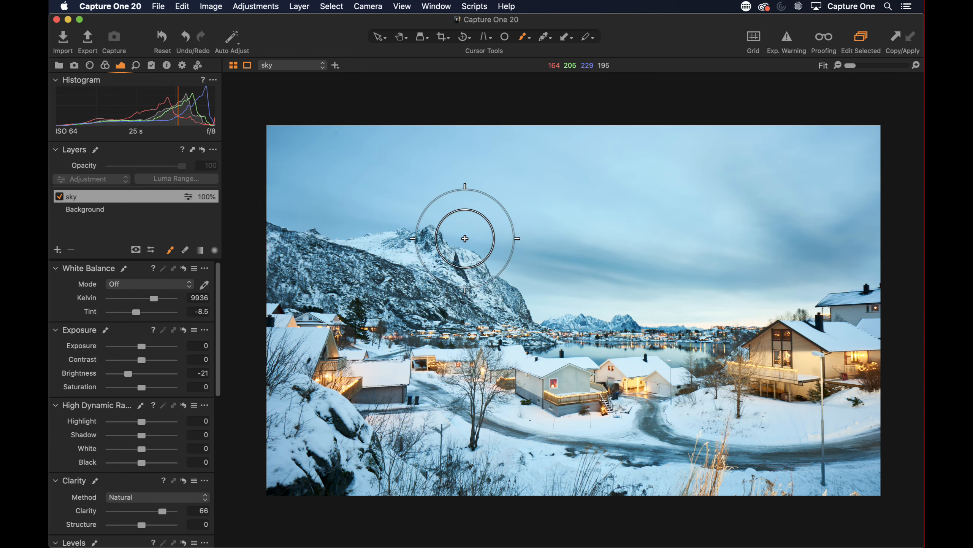
# - Brush the "sky" layer's effect onto the clouds with soft strokes above the mountains and across the upper and lower sky
pyautogui.moveTo(465, 238)
pyautogui.mouseDown()
pyautogui.moveTo(339, 207)
pyautogui.moveTo(277, 141)
pyautogui.mouseUp()
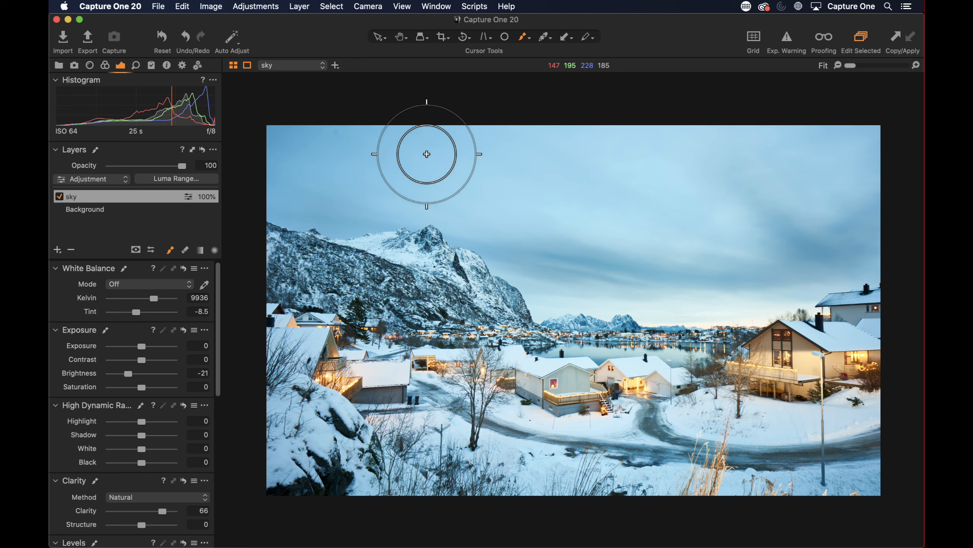
pyautogui.moveTo(599, 171)
pyautogui.mouseDown()
pyautogui.moveTo(621, 185)
pyautogui.moveTo(615, 176)
pyautogui.moveTo(734, 208)
pyautogui.moveTo(743, 166)
pyautogui.moveTo(728, 148)
pyautogui.mouseUp()
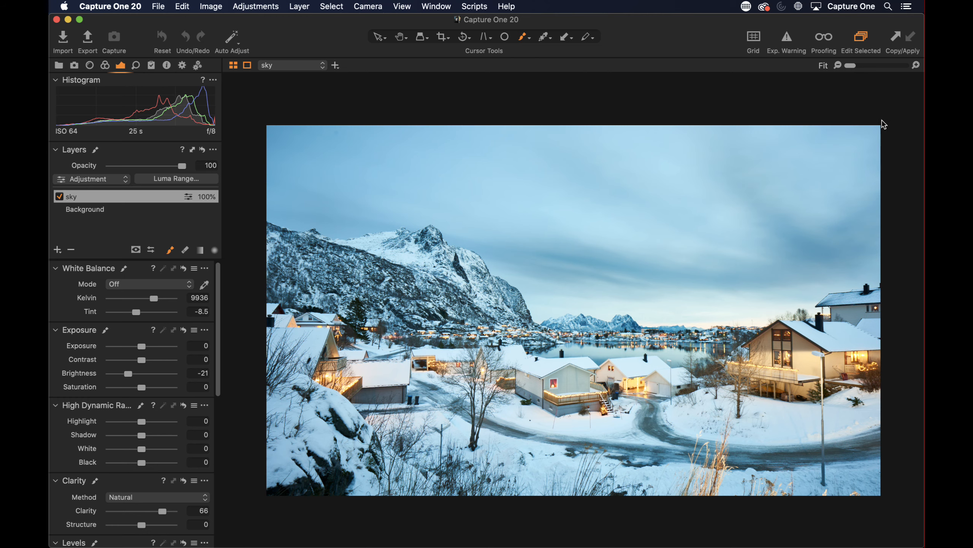
pyautogui.moveTo(801, 260)
pyautogui.mouseDown()
pyautogui.moveTo(800, 281)
pyautogui.moveTo(829, 297)
pyautogui.moveTo(799, 312)
pyautogui.moveTo(685, 311)
pyautogui.moveTo(656, 320)
pyautogui.moveTo(531, 314)
pyautogui.mouseUp()
# - Compare the photo with the "sky" layer off and on, and inspect its brushed mask in grayscale
pyautogui.click(60, 196)
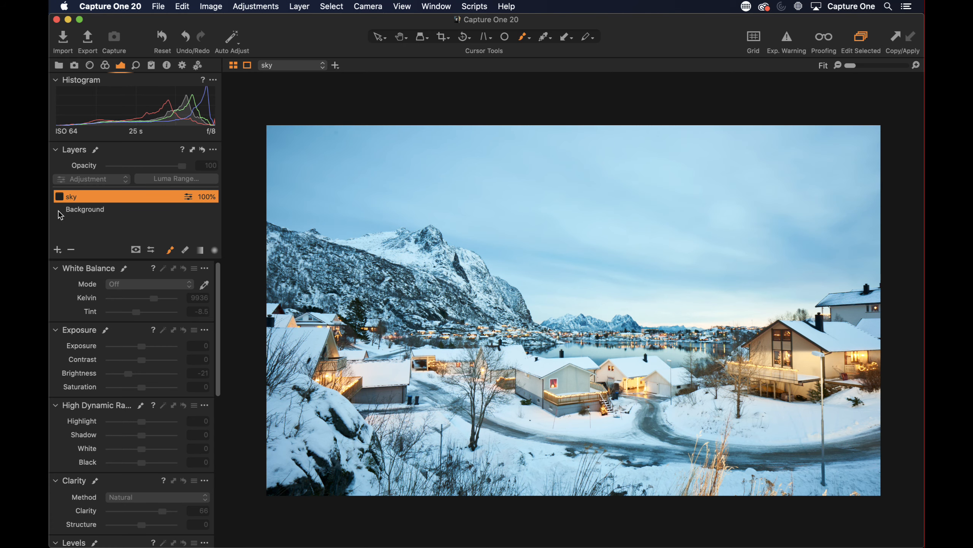
pyautogui.click(60, 196)
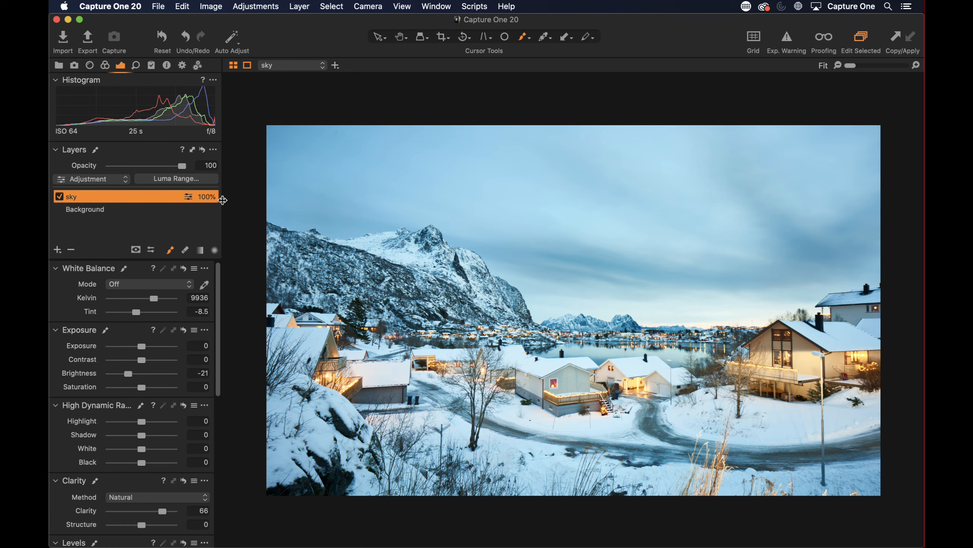
pyautogui.hotkey('alt', 'm')
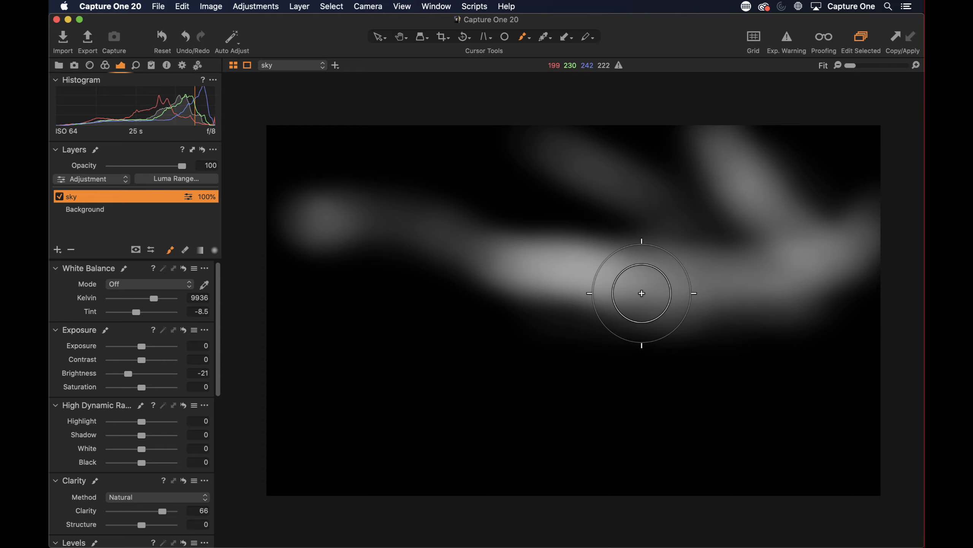
pyautogui.press('m')
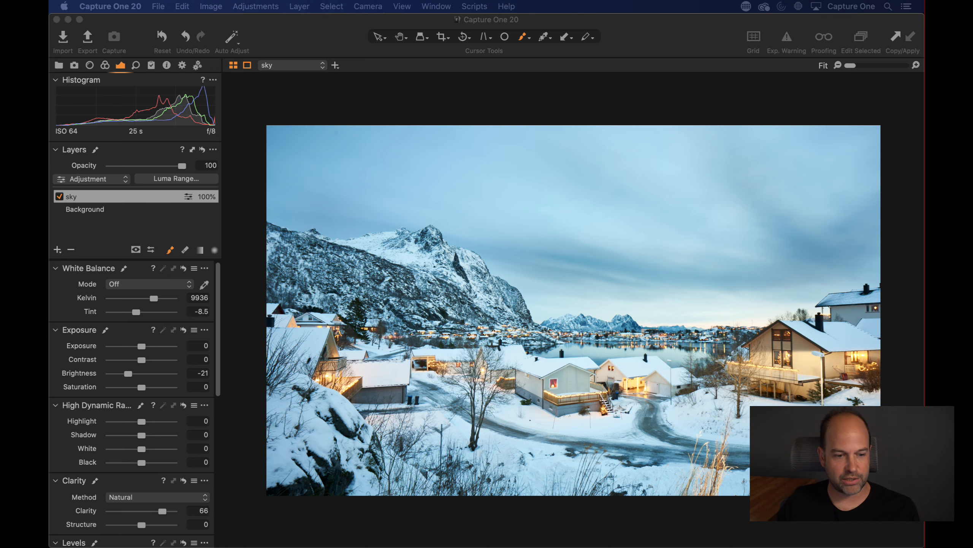
pyautogui.click(330, 98)
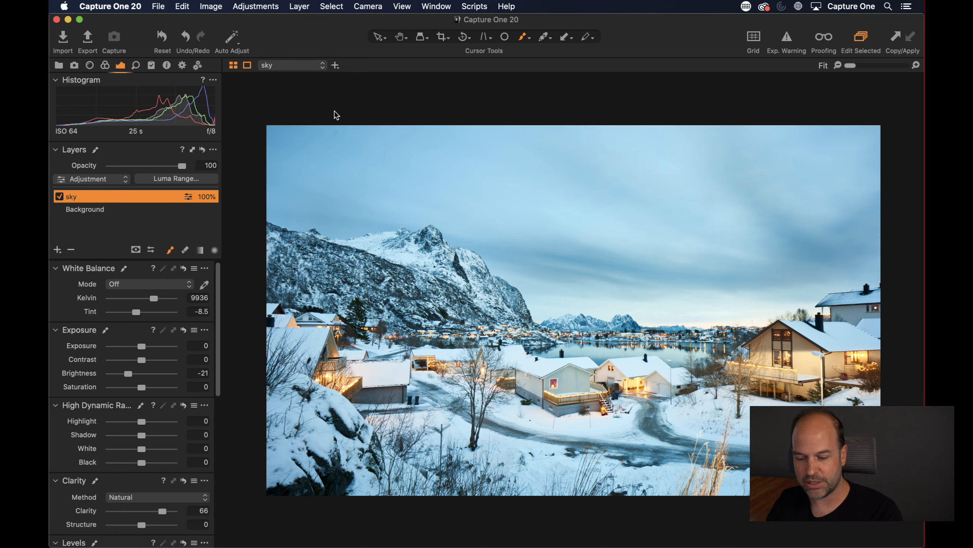
# - Open the second variant of DSC00864.arw from the thumbnail browser and add a new empty adjustment layer
pyautogui.press('super+shift+b')
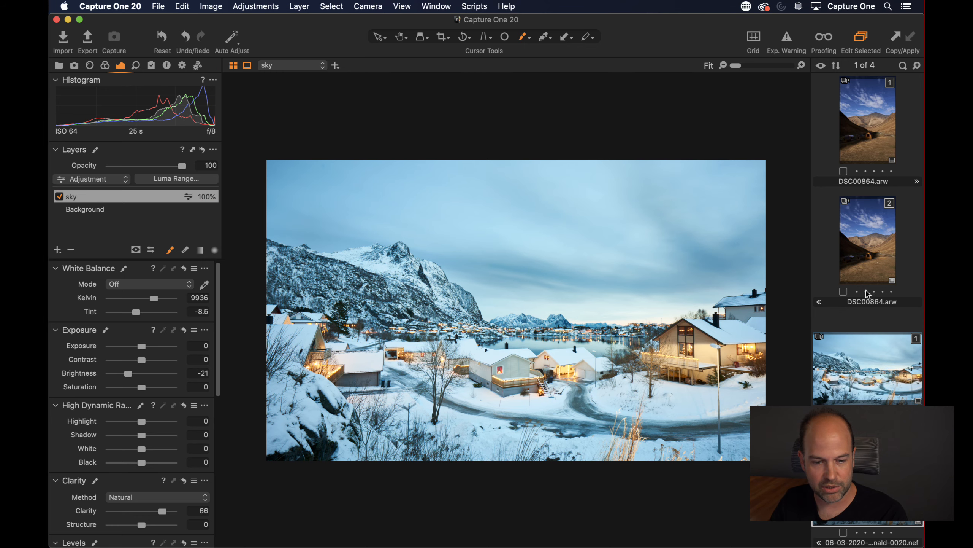
pyautogui.click(870, 250)
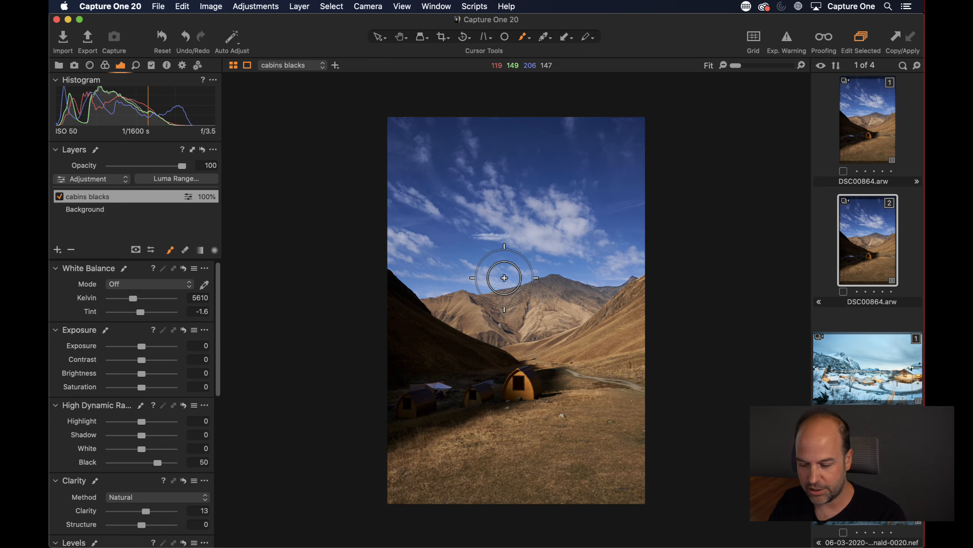
pyautogui.press('h')
pyautogui.click(57, 249)
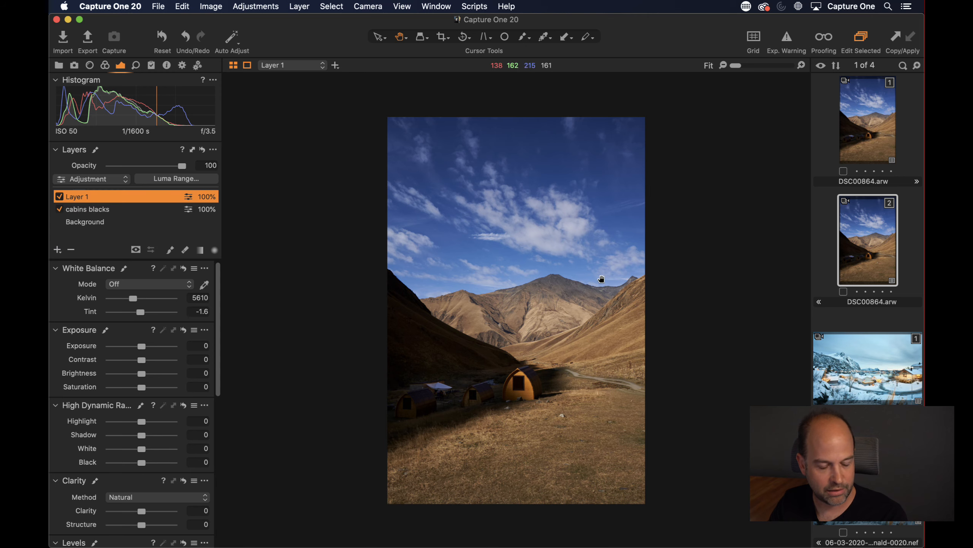
pyautogui.click(247, 65)
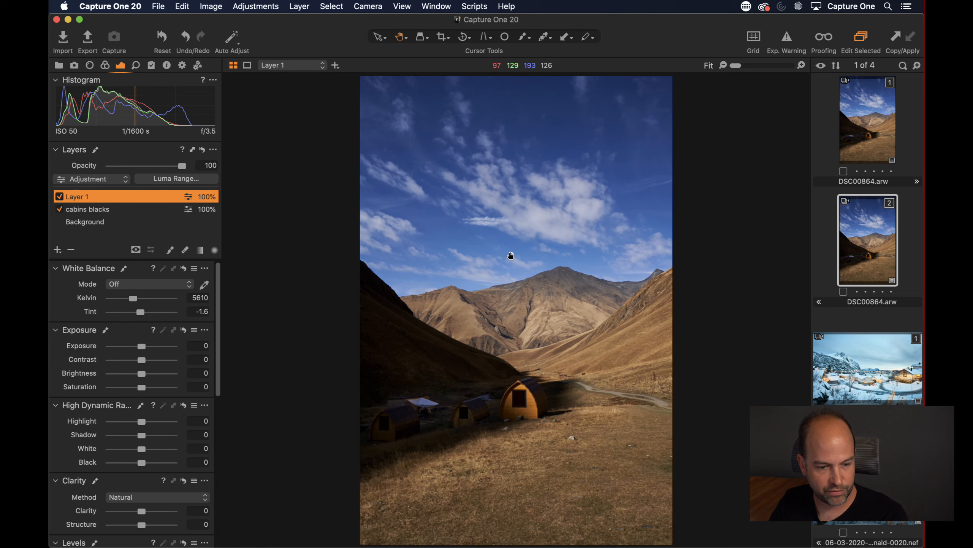
# - Set up the mask brush for the mountain ridge with size 412, hardness 32, opacity and flow 100, and Auto Mask enabled
pyautogui.doubleClick(467, 287)
pyautogui.moveTo(452, 333); pyautogui.dragTo(646, 315)
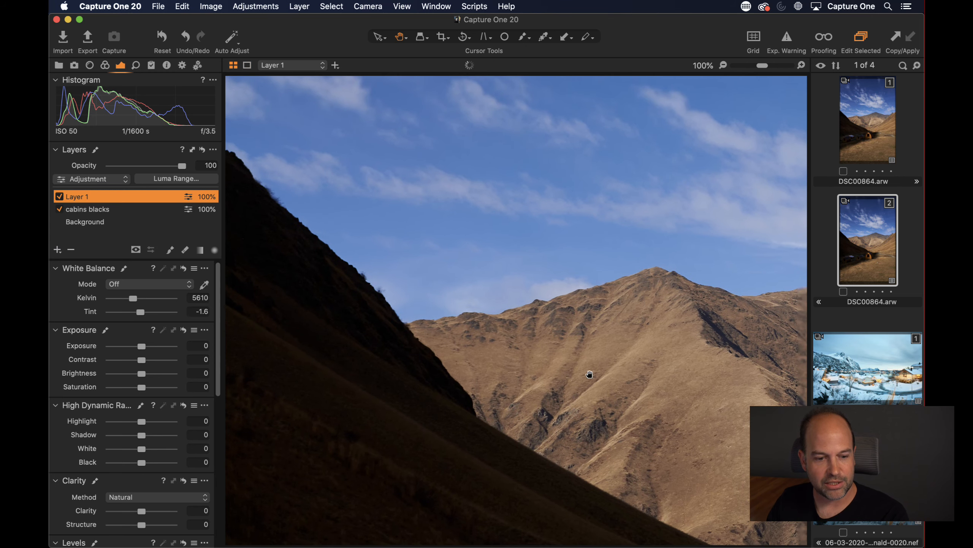
pyautogui.doubleClick(553, 325)
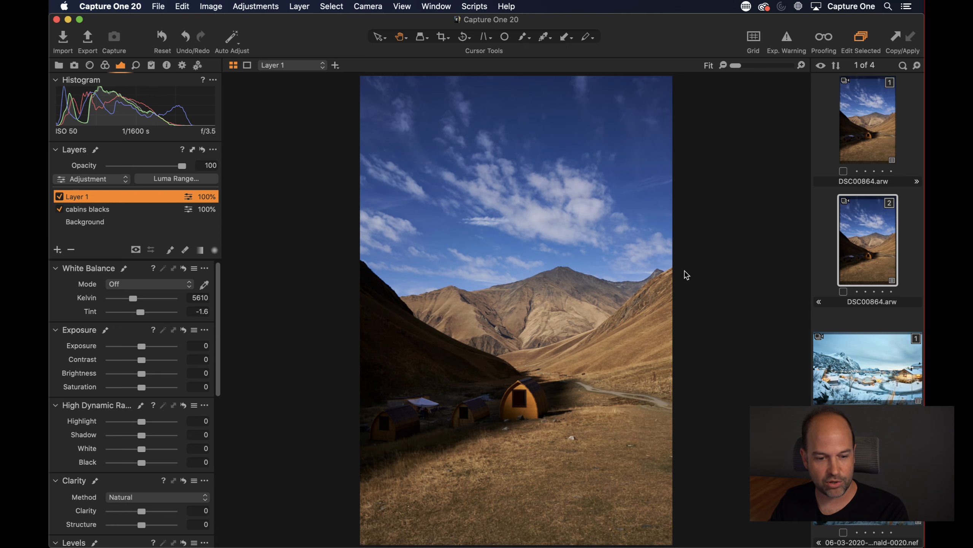
pyautogui.doubleClick(436, 290)
pyautogui.moveTo(465, 309); pyautogui.dragTo(541, 231)
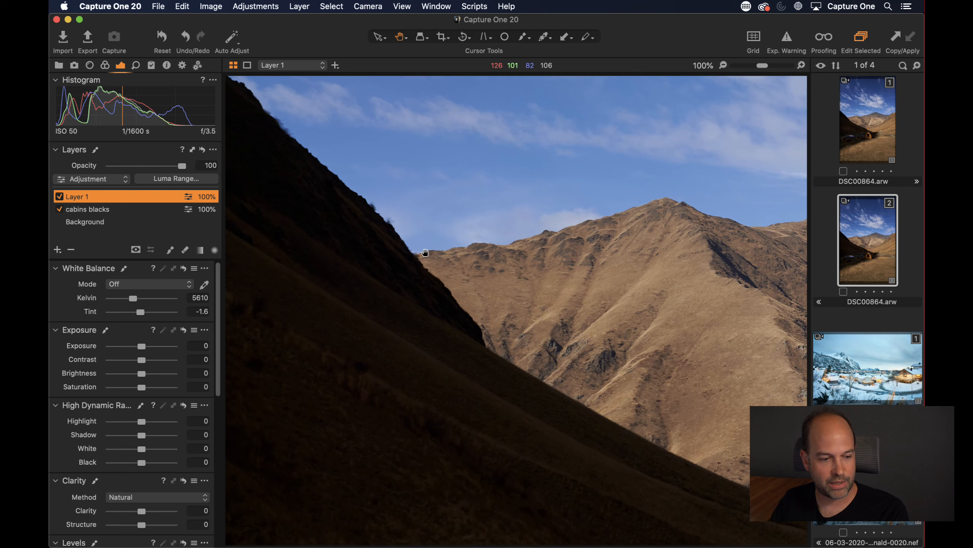
pyautogui.click(171, 250)
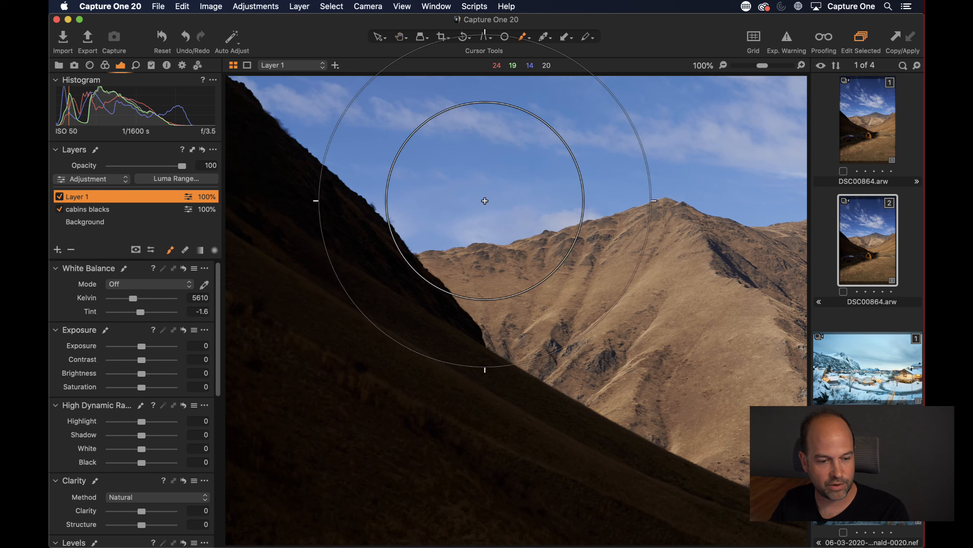
pyautogui.rightClick(503, 184)
pyautogui.moveTo(502, 185); pyautogui.dragTo(490, 185)
pyautogui.moveTo(468, 226); pyautogui.dragTo(546, 227)
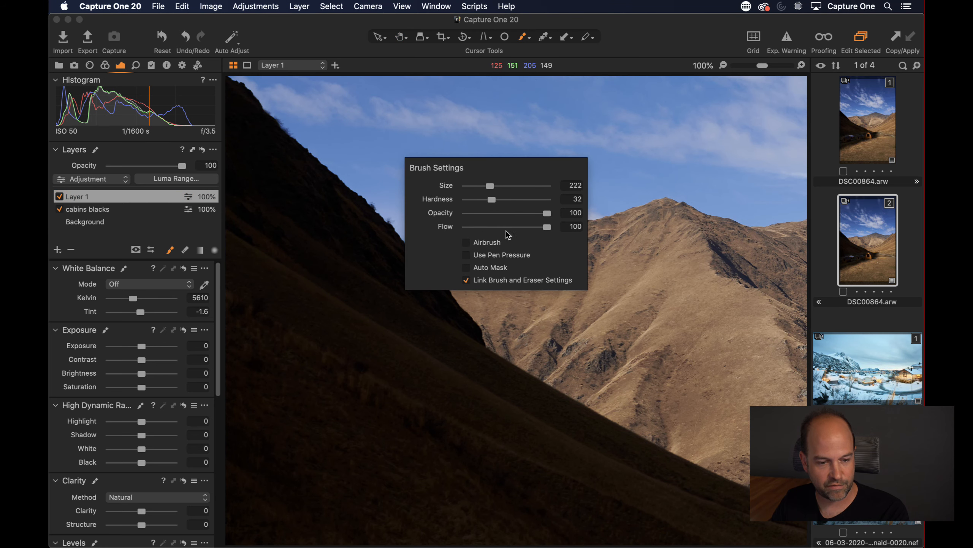
pyautogui.click(468, 270)
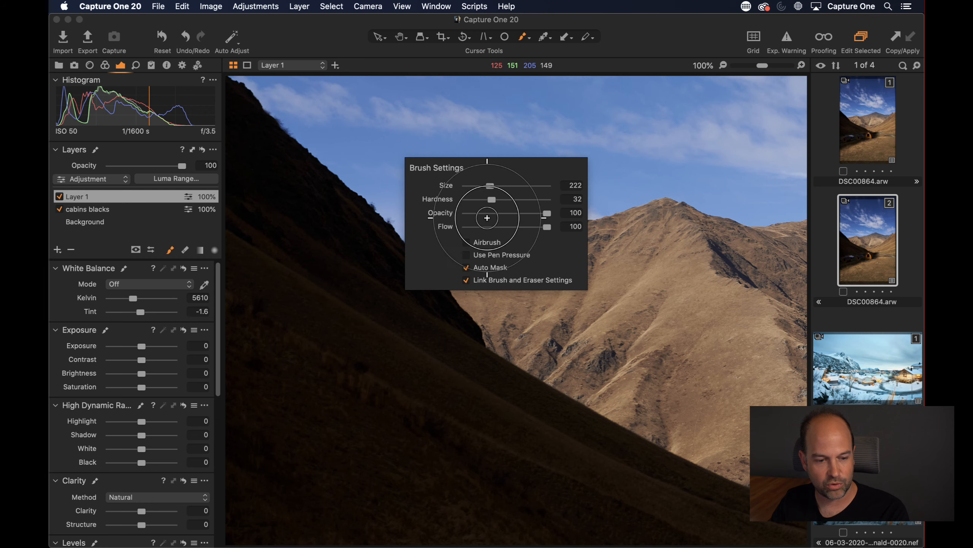
pyautogui.rightClick(503, 177)
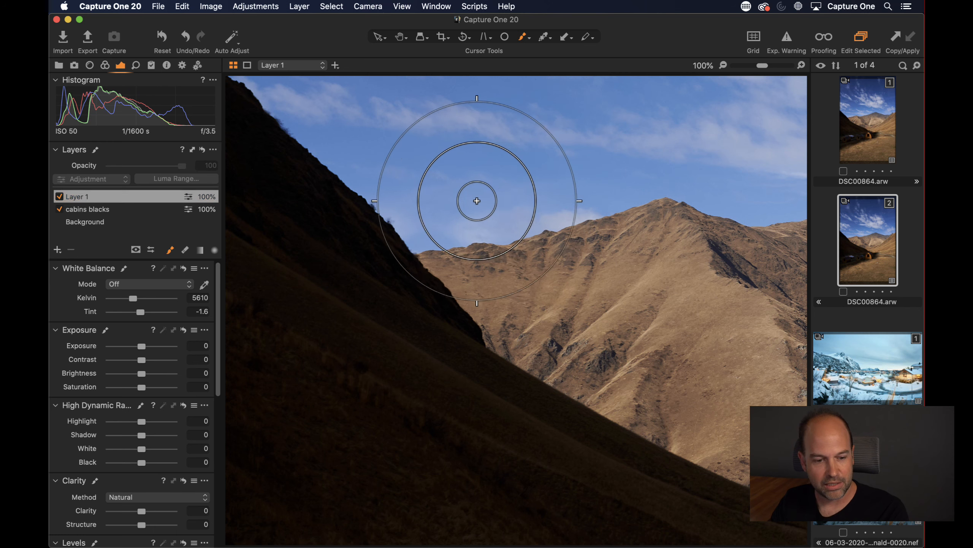
# - Paint a mask over the sky directly above the mountain ridge, from the dark slope across to the far side of the peak
pyautogui.moveTo(474, 198)
pyautogui.mouseDown()
pyautogui.moveTo(437, 207)
pyautogui.moveTo(534, 213)
pyautogui.moveTo(528, 208)
pyautogui.mouseUp()
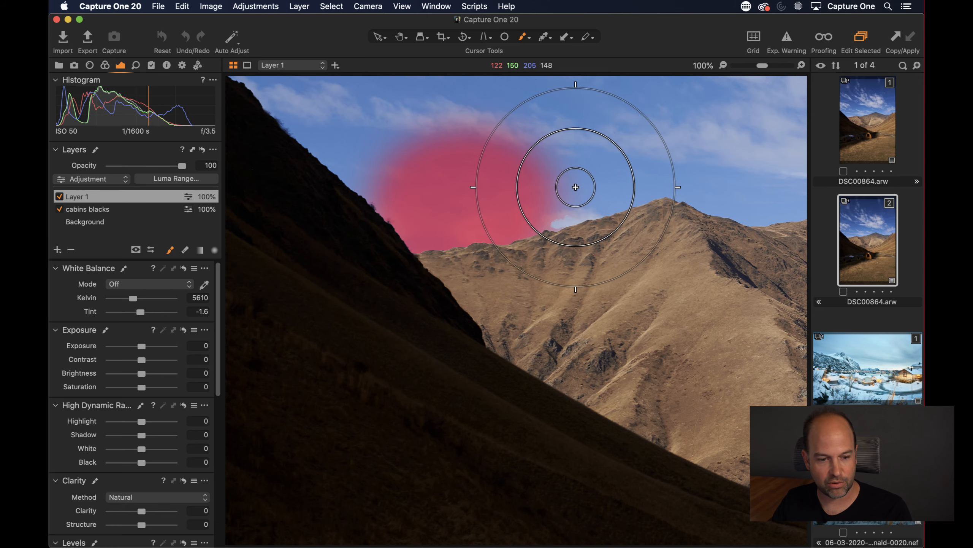
pyautogui.moveTo(543, 196)
pyautogui.mouseDown()
pyautogui.moveTo(613, 185)
pyautogui.moveTo(395, 273)
pyautogui.mouseUp()
pyautogui.moveTo(429, 224)
pyautogui.mouseDown()
pyautogui.moveTo(504, 208)
pyautogui.moveTo(556, 224)
pyautogui.moveTo(623, 225)
pyautogui.moveTo(700, 196)
pyautogui.moveTo(375, 218)
pyautogui.mouseUp()
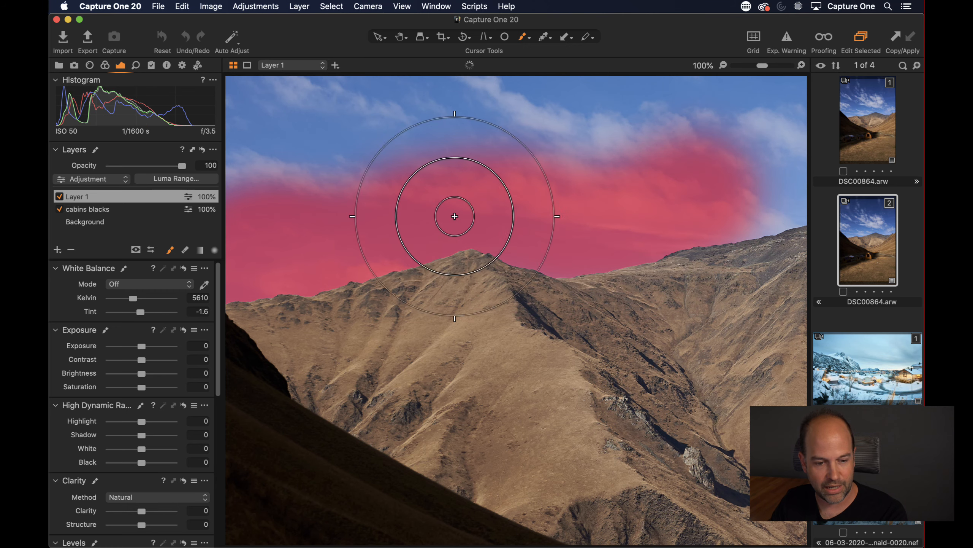
pyautogui.moveTo(591, 213); pyautogui.dragTo(387, 264)
pyautogui.moveTo(510, 250)
pyautogui.mouseDown()
pyautogui.moveTo(632, 219)
pyautogui.moveTo(785, 153)
pyautogui.mouseUp()
pyautogui.moveTo(671, 214); pyautogui.dragTo(323, 303)
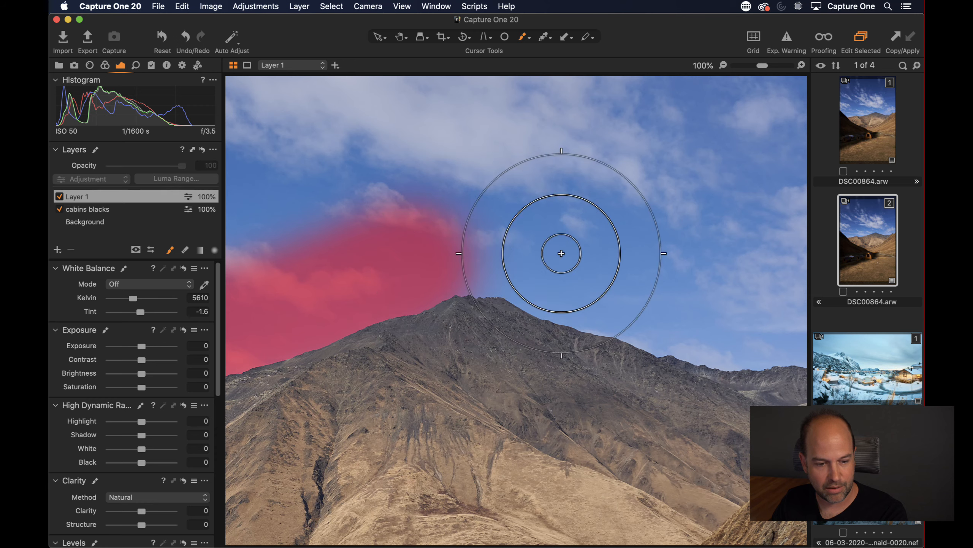
pyautogui.moveTo(561, 250)
pyautogui.mouseDown()
pyautogui.moveTo(642, 296)
pyautogui.moveTo(532, 270)
pyautogui.moveTo(441, 263)
pyautogui.moveTo(717, 330)
pyautogui.moveTo(772, 325)
pyautogui.moveTo(745, 317)
pyautogui.moveTo(665, 230)
pyautogui.mouseUp()
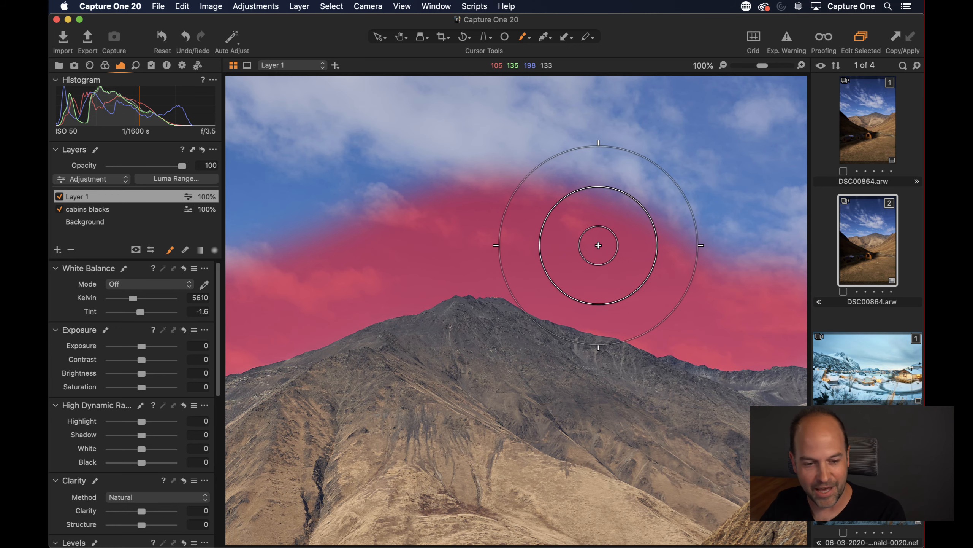
# - Outline the remaining sky with a size 626 brush with Auto Mask off, and fill the enclosed mask area
pyautogui.moveTo(762, 65); pyautogui.dragTo(743, 65)
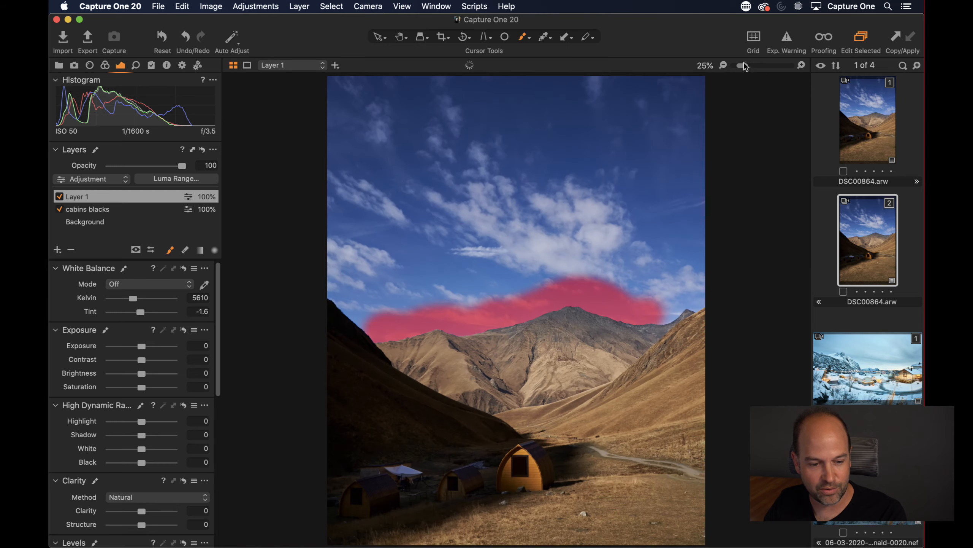
pyautogui.rightClick(478, 273)
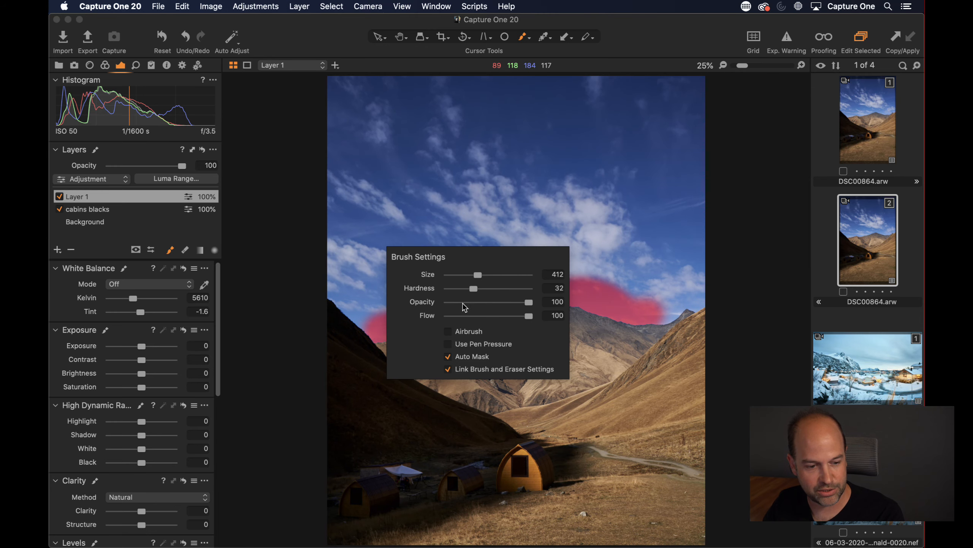
pyautogui.click(448, 357)
pyautogui.moveTo(478, 274); pyautogui.dragTo(483, 275)
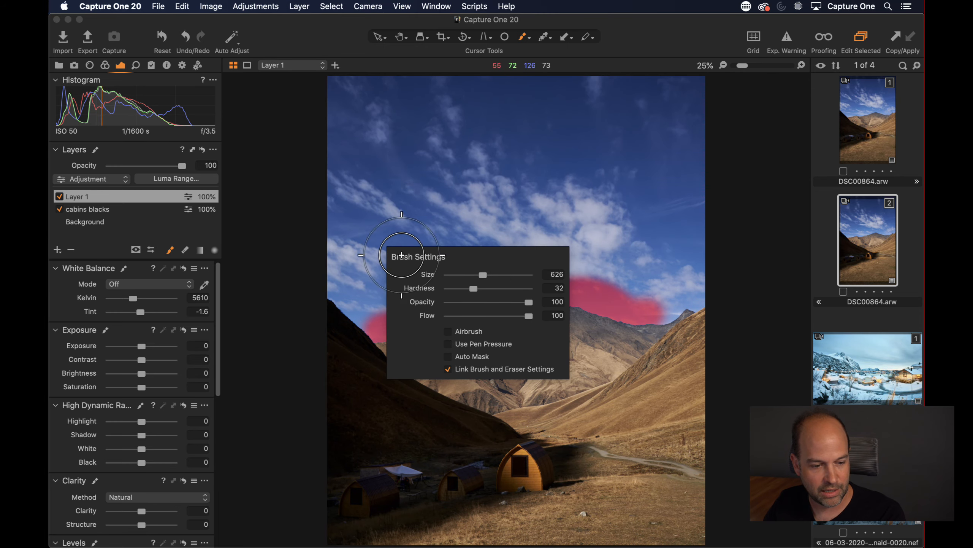
pyautogui.moveTo(363, 213)
pyautogui.mouseDown()
pyautogui.moveTo(373, 315)
pyautogui.moveTo(331, 278)
pyautogui.moveTo(341, 72)
pyautogui.moveTo(537, 79)
pyautogui.mouseUp()
pyautogui.moveTo(702, 81)
pyautogui.mouseDown()
pyautogui.moveTo(697, 300)
pyautogui.moveTo(628, 318)
pyautogui.mouseUp()
pyautogui.rightClick(108, 197)
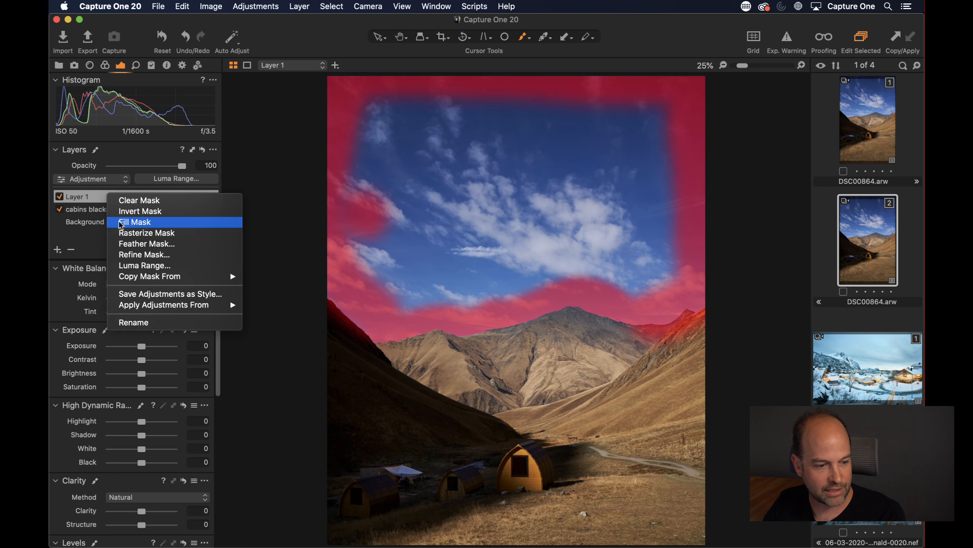
pyautogui.click(121, 222)
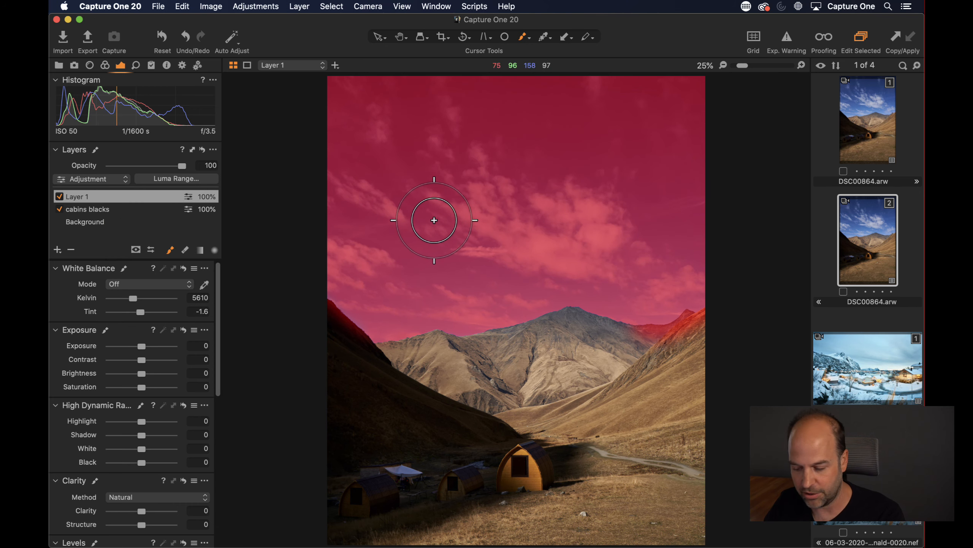
# - Check the sky mask's edge, lower Layer 1's Exposure to -1.17, and delete the layer
pyautogui.press('space')
pyautogui.click(480, 322)
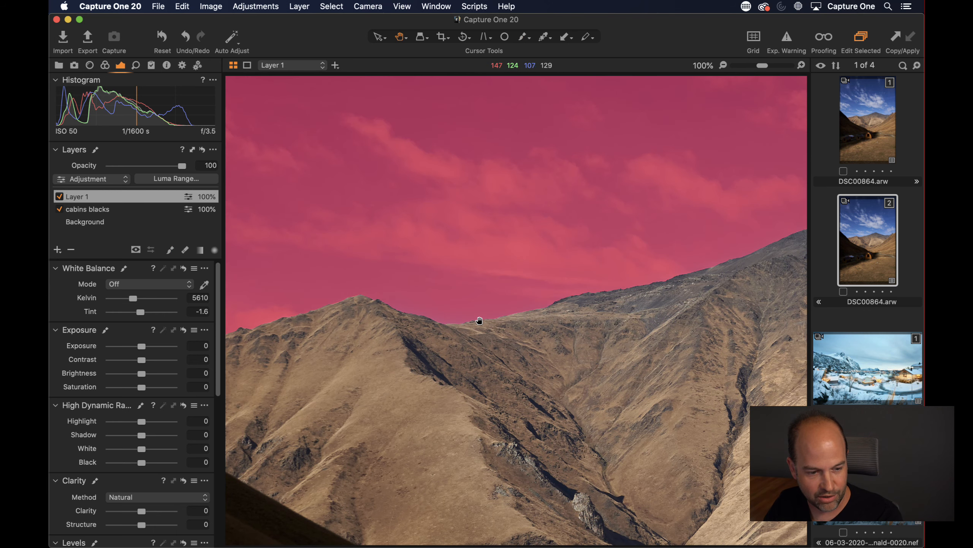
pyautogui.click(479, 321)
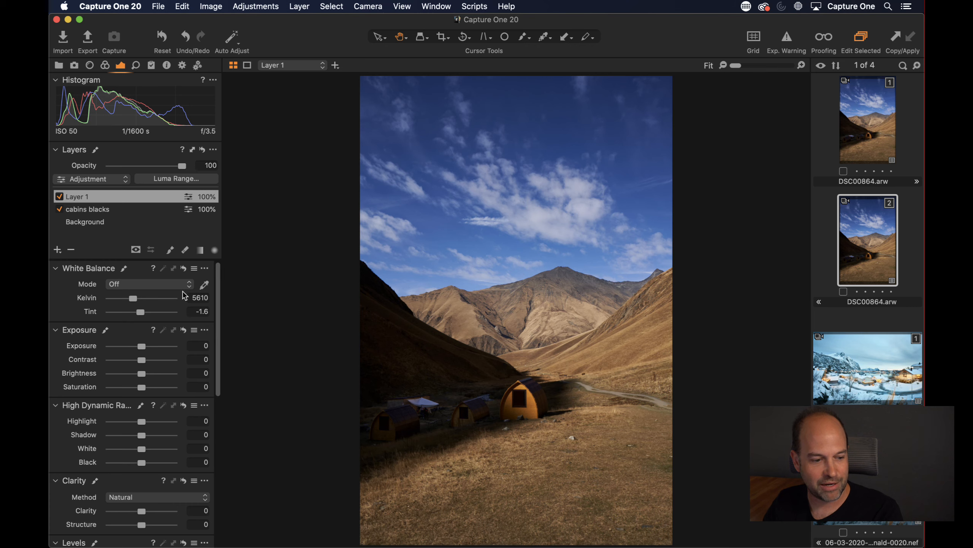
pyautogui.moveTo(141, 348); pyautogui.dragTo(136, 346)
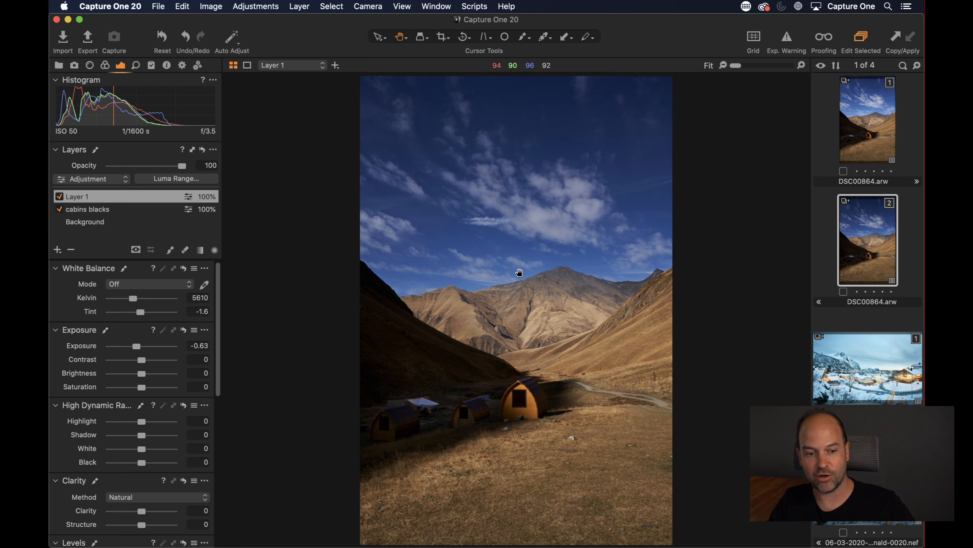
pyautogui.moveTo(137, 351); pyautogui.dragTo(137, 349)
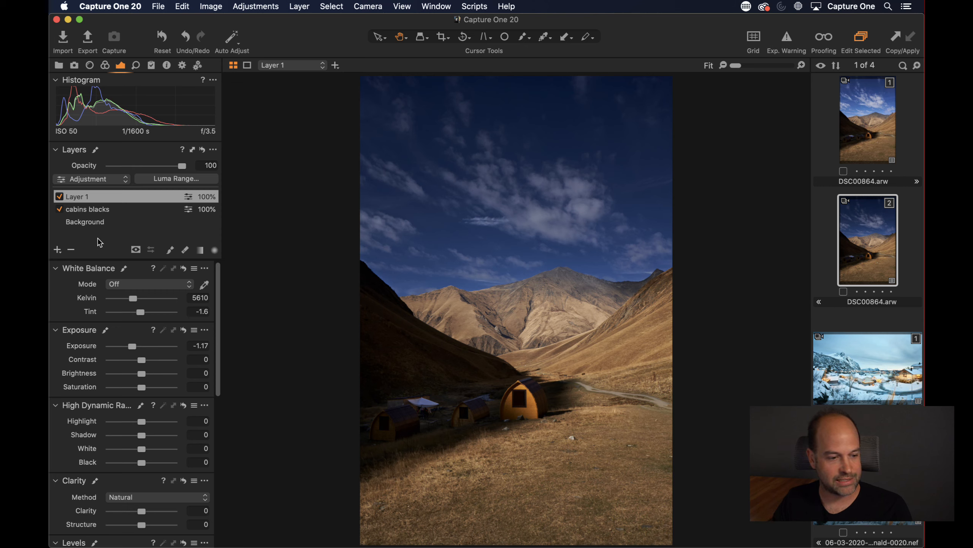
pyautogui.click(71, 249)
# - Draw a linear gradient mask over the sky on the cabins blacks layer and adjust it with Exposure at -0.57
pyautogui.press('l')
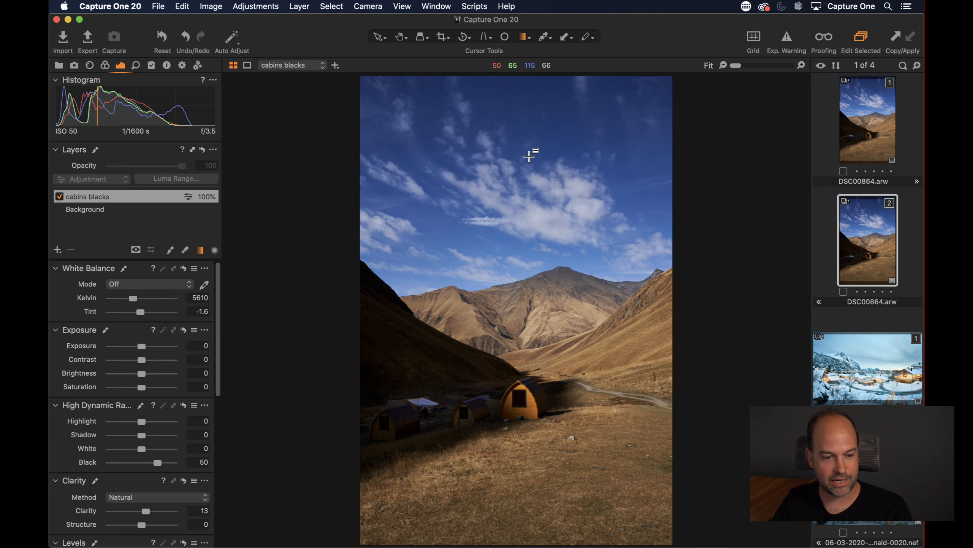
pyautogui.moveTo(527, 427); pyautogui.dragTo(372, 329)
pyautogui.press('m')
pyautogui.press('m')
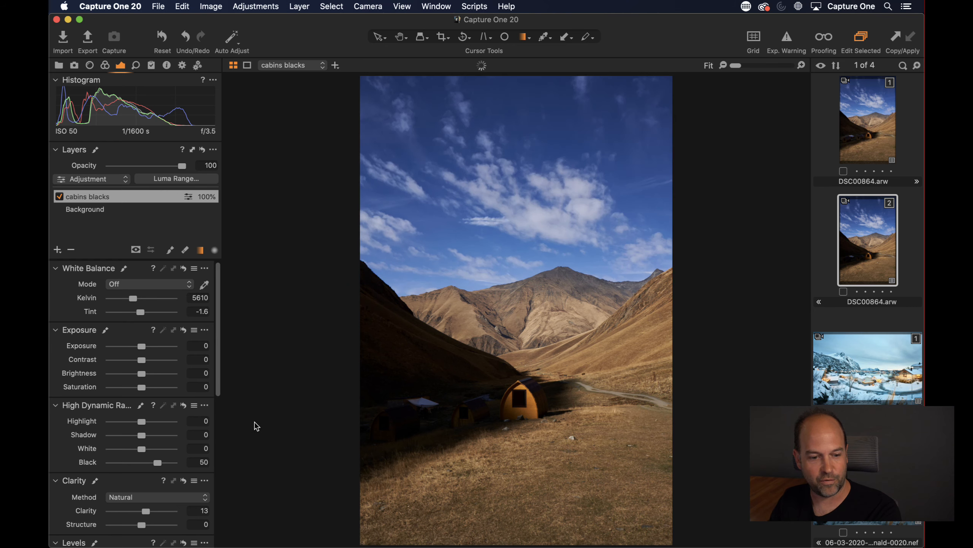
pyautogui.moveTo(140, 348); pyautogui.dragTo(135, 348)
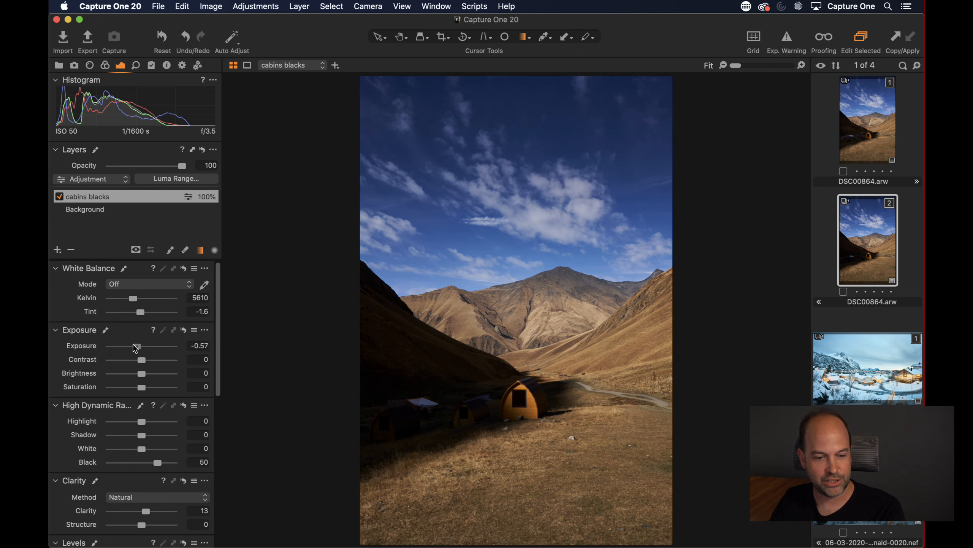
pyautogui.moveTo(448, 255); pyautogui.dragTo(444, 289)
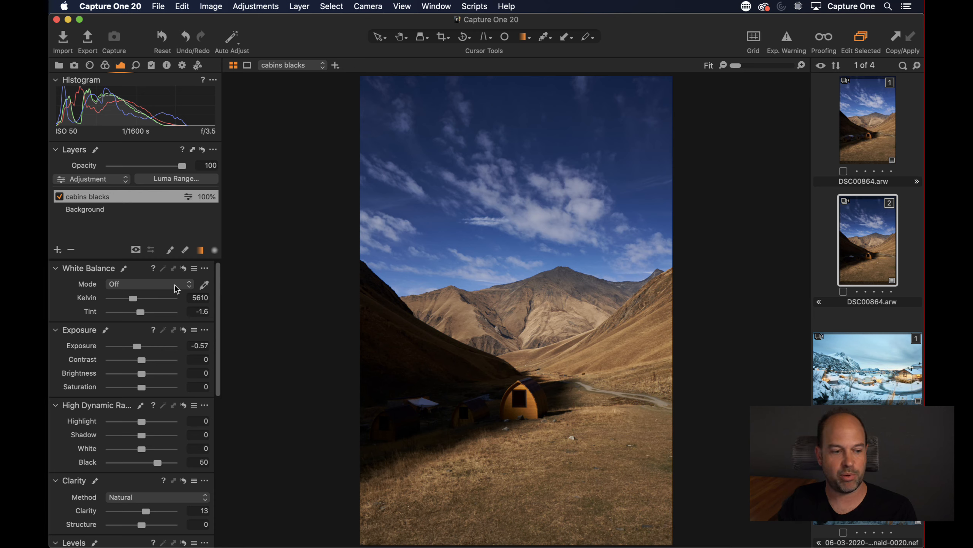
# - Add a new empty layer above cabins blacks and set up a small, hard-edged mask brush
pyautogui.click(57, 250)
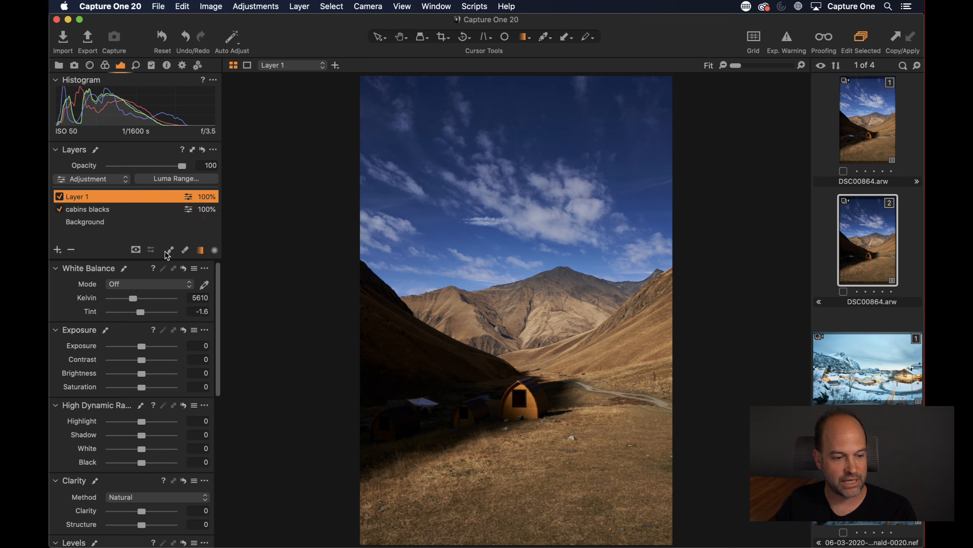
pyautogui.rightClick(468, 131)
pyautogui.moveTo(432, 143); pyautogui.dragTo(544, 146)
pyautogui.click(445, 85)
pyautogui.rightClick(407, 114)
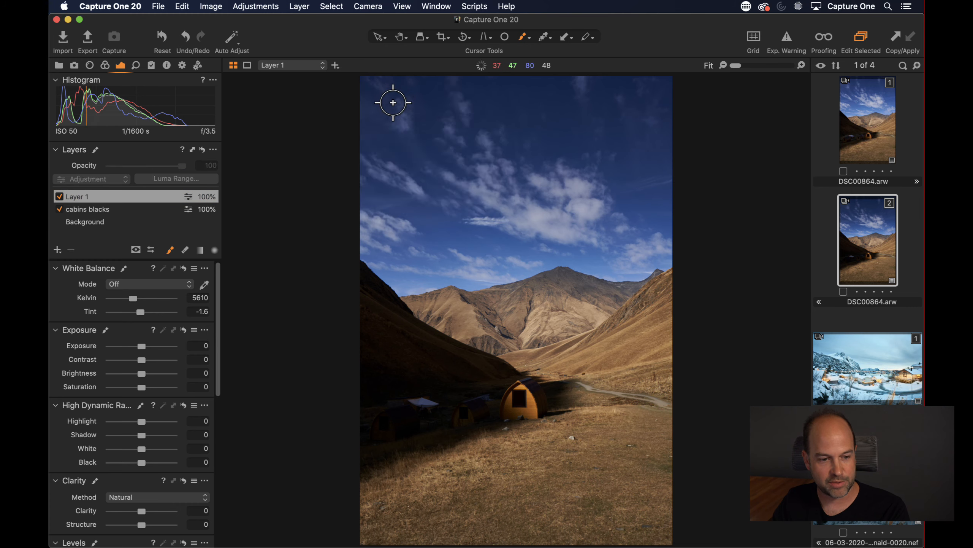
# - Paint connected straight mask strokes on the new layer, forming a closed loop in the sky and continuing down around the valley slopes
pyautogui.moveTo(396, 96)
pyautogui.mouseDown()
pyautogui.moveTo(414, 120)
pyautogui.moveTo(402, 100)
pyautogui.mouseUp()
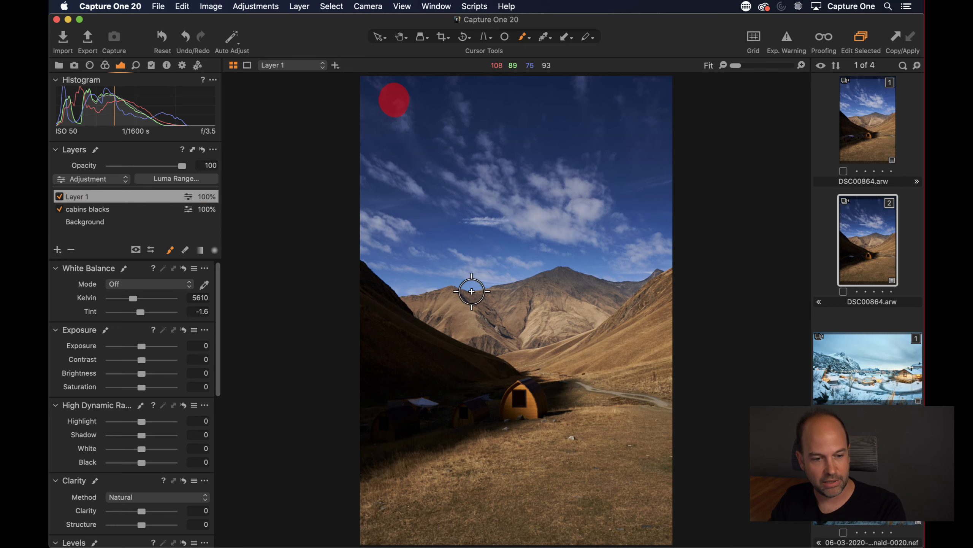
pyautogui.keyDown('shift'); pyautogui.click(432, 259); pyautogui.keyUp('shift')
pyautogui.keyDown('shift'); pyautogui.click(567, 231); pyautogui.keyUp('shift')
pyautogui.keyDown('shift'); pyautogui.click(615, 138); pyautogui.keyUp('shift')
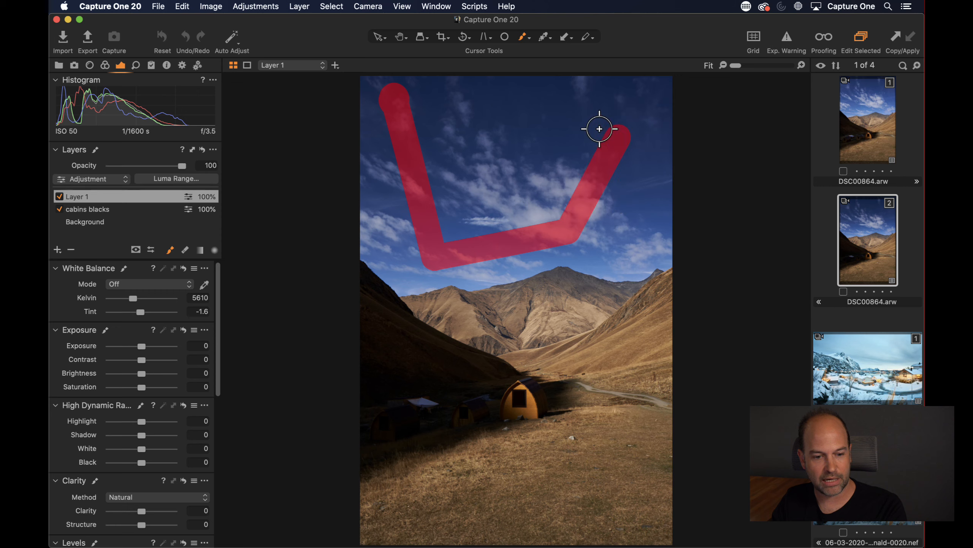
pyautogui.keyDown('shift'); pyautogui.click(554, 117); pyautogui.keyUp('shift')
pyautogui.keyDown('shift'); pyautogui.click(442, 96); pyautogui.keyUp('shift')
pyautogui.keyDown('shift'); pyautogui.click(395, 91); pyautogui.keyUp('shift')
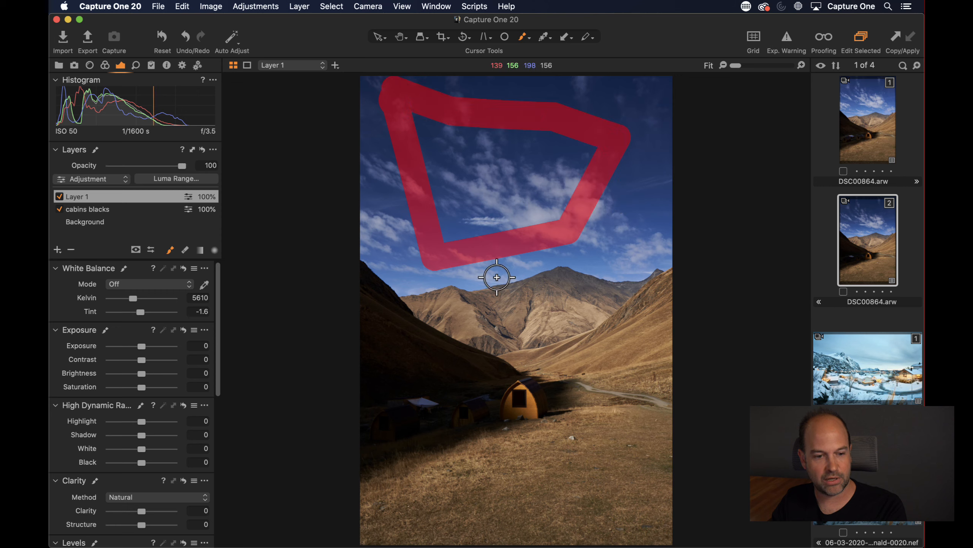
pyautogui.moveTo(378, 290)
pyautogui.mouseDown()
pyautogui.moveTo(412, 334)
pyautogui.moveTo(533, 378)
pyautogui.moveTo(637, 316)
pyautogui.moveTo(660, 282)
pyautogui.moveTo(642, 263)
pyautogui.mouseUp()
pyautogui.moveTo(584, 234); pyautogui.dragTo(644, 262)
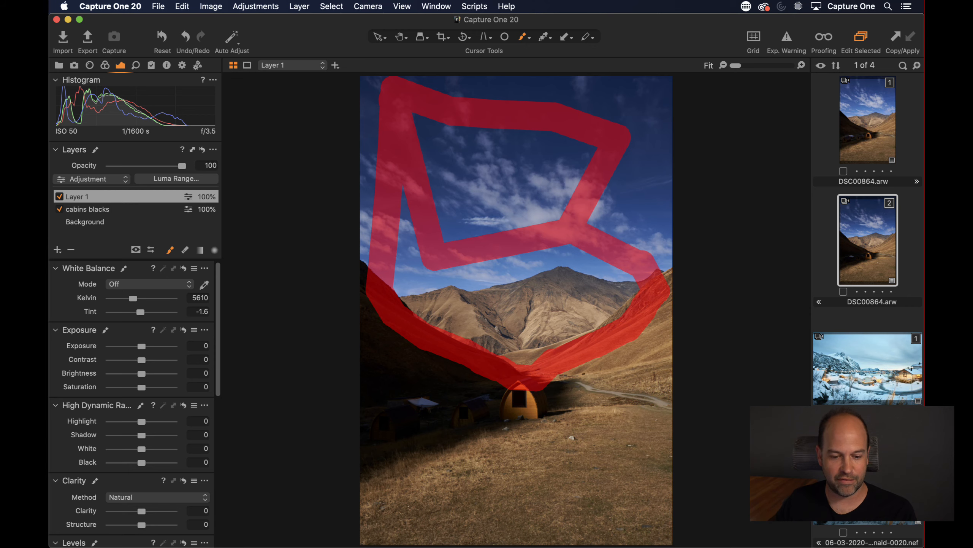
# - Open the snowy village photo, show its sky layer's grayscale mask, and turn on the proof margin around the image
pyautogui.click(868, 487)
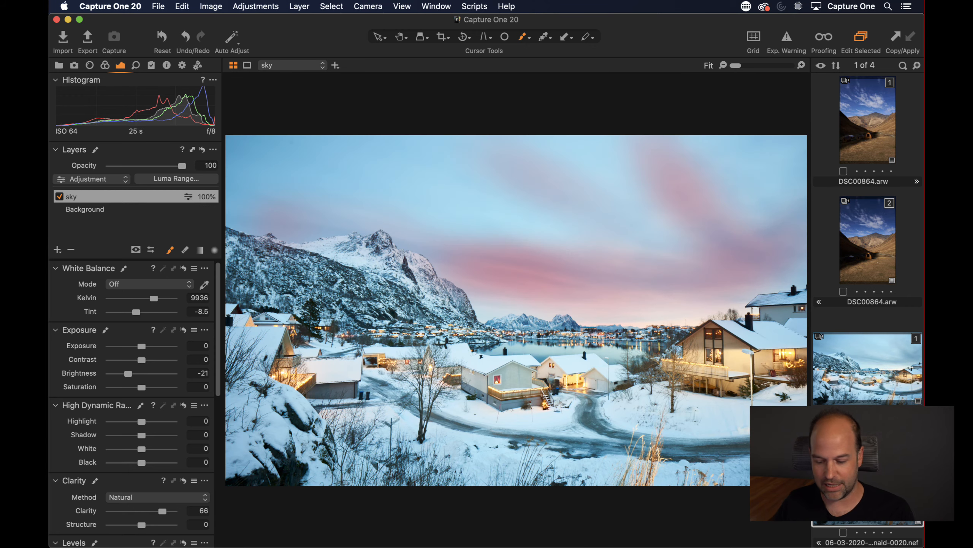
pyautogui.press('m')
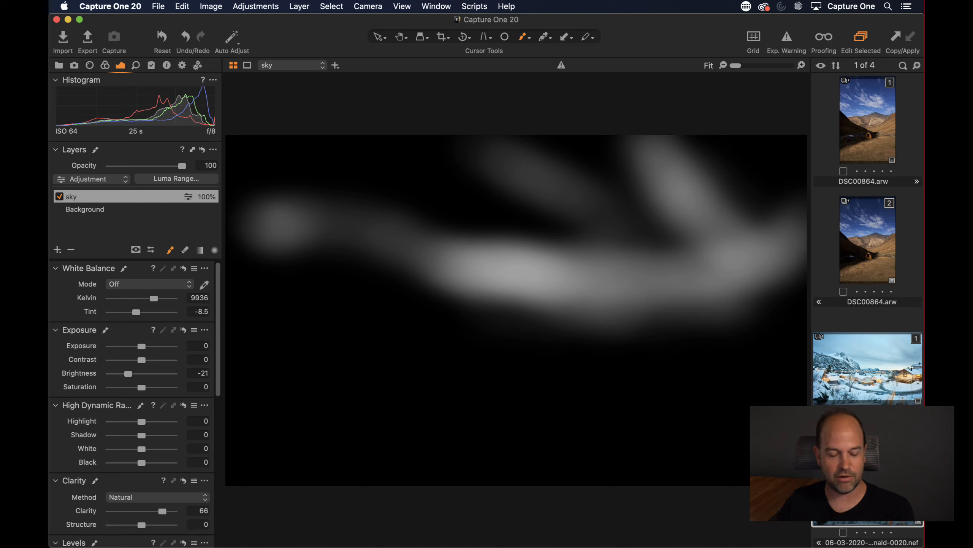
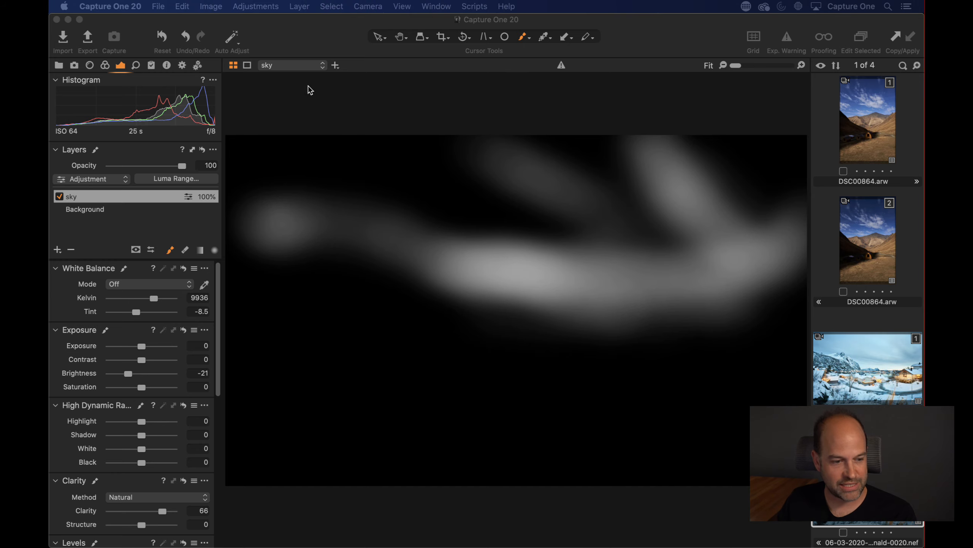
pyautogui.click(247, 65)
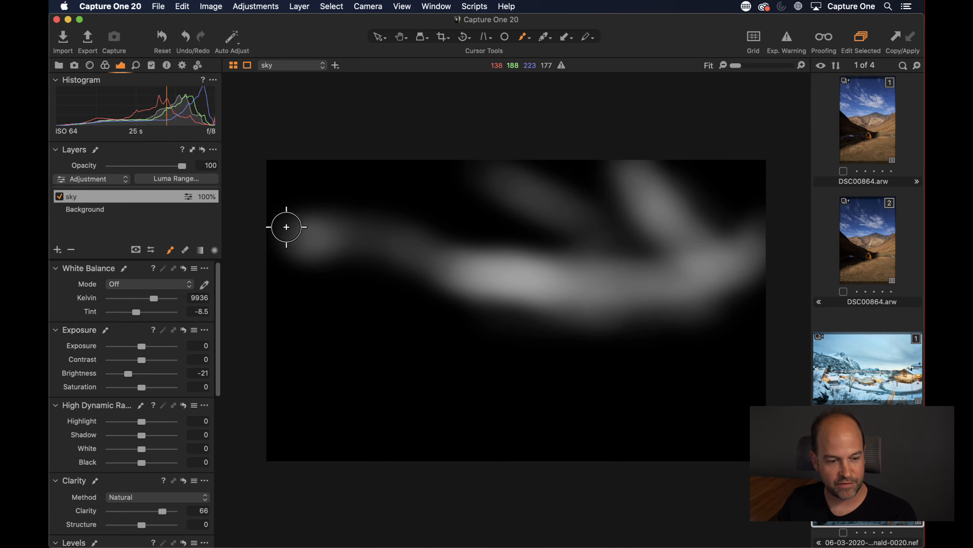
# - Set the brush to size 686, hardness 10 and flow 9, and paint the sky mask beyond the photo's left and upper edges
pyautogui.rightClick(331, 249)
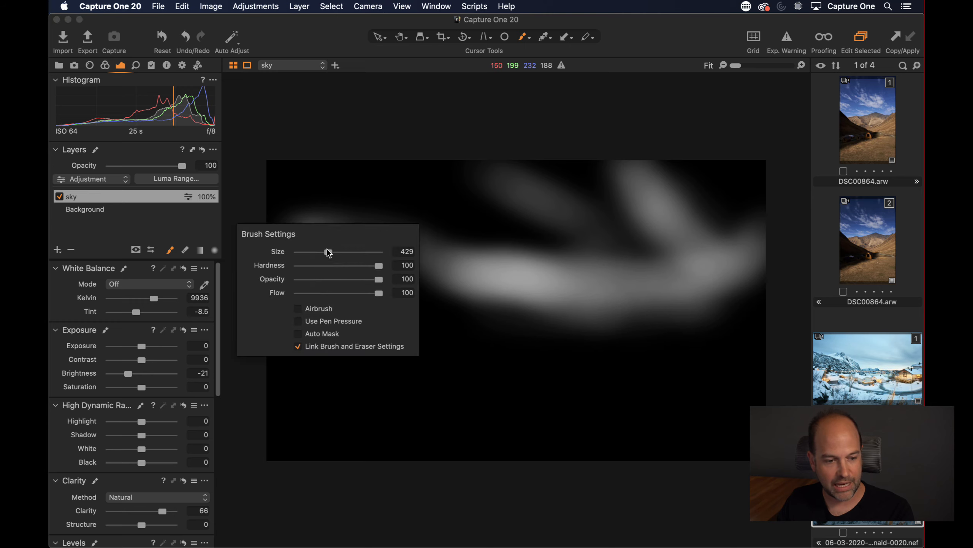
pyautogui.moveTo(329, 252); pyautogui.dragTo(304, 264)
pyautogui.moveTo(379, 293)
pyautogui.mouseDown()
pyautogui.moveTo(301, 298)
pyautogui.moveTo(305, 288)
pyautogui.mouseUp()
pyautogui.moveTo(281, 238)
pyautogui.mouseDown()
pyautogui.moveTo(262, 217)
pyautogui.moveTo(272, 227)
pyautogui.moveTo(274, 126)
pyautogui.mouseUp()
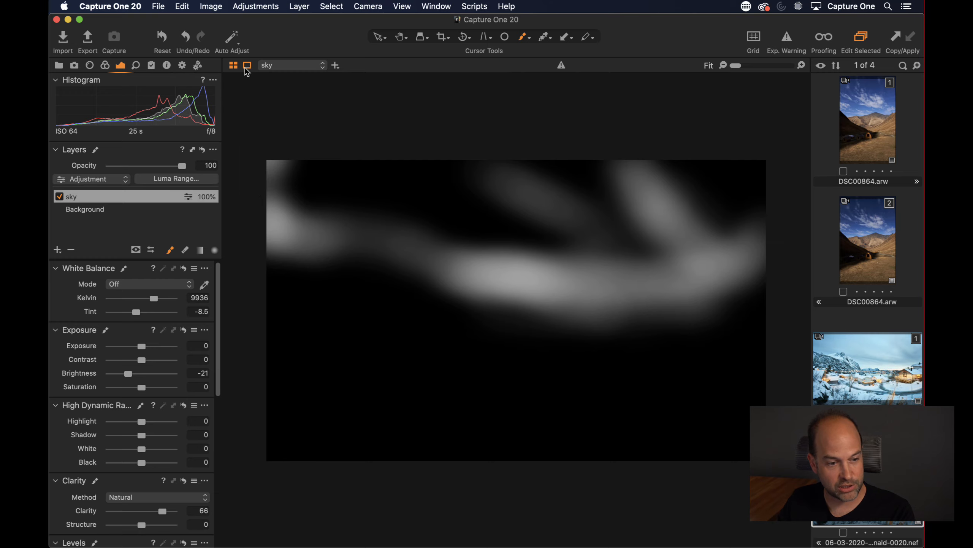
pyautogui.moveTo(261, 168)
pyautogui.mouseDown()
pyautogui.moveTo(330, 154)
pyautogui.moveTo(745, 155)
pyautogui.moveTo(767, 146)
pyautogui.moveTo(772, 158)
pyautogui.moveTo(769, 148)
pyautogui.mouseUp()
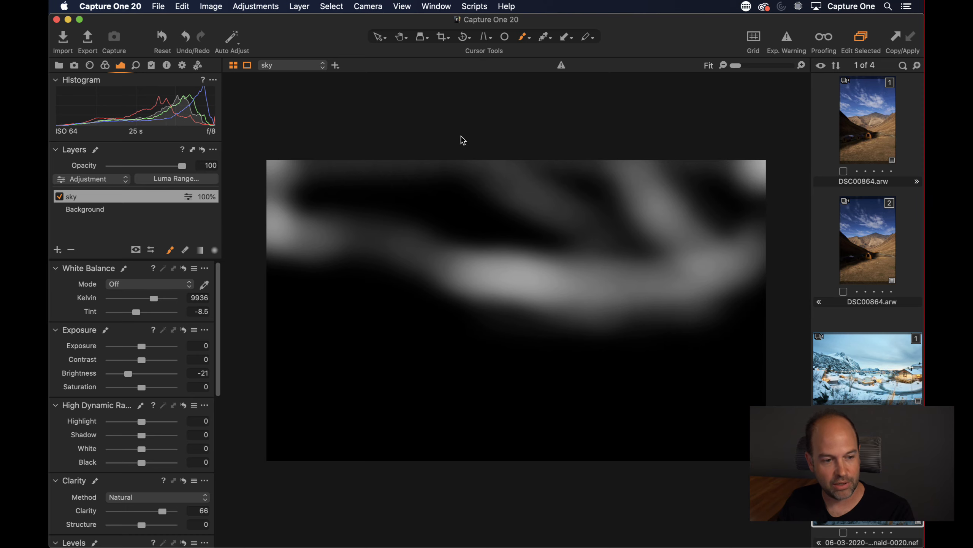
# - Set the viewer's proof margin to 91 px in the Appearance preferences
pyautogui.click(247, 66)
pyautogui.click(248, 67)
pyautogui.click(110, 6)
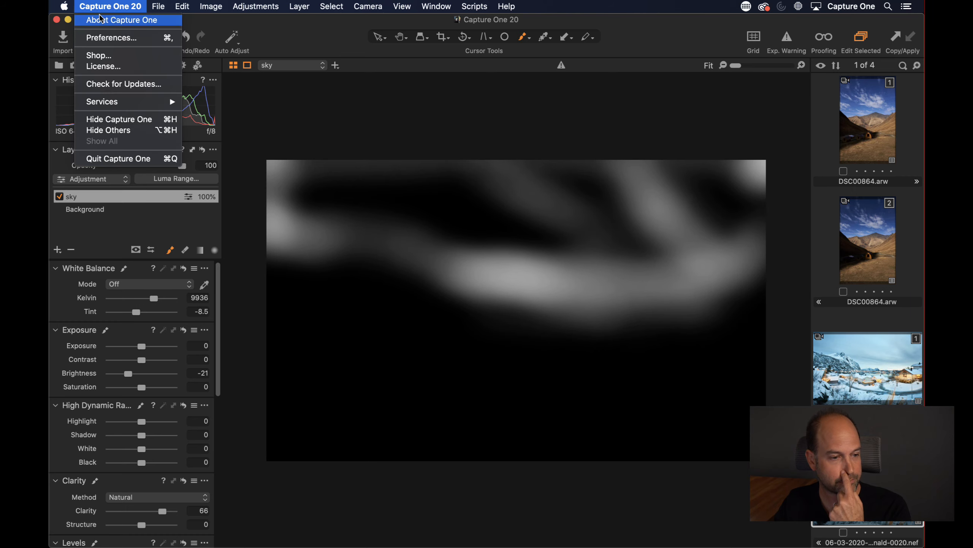
pyautogui.click(113, 39)
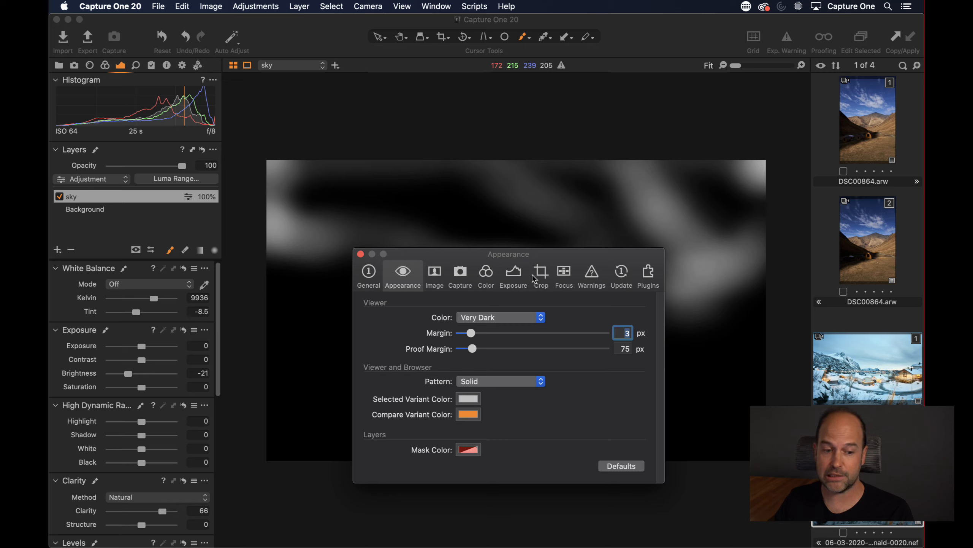
pyautogui.click(514, 273)
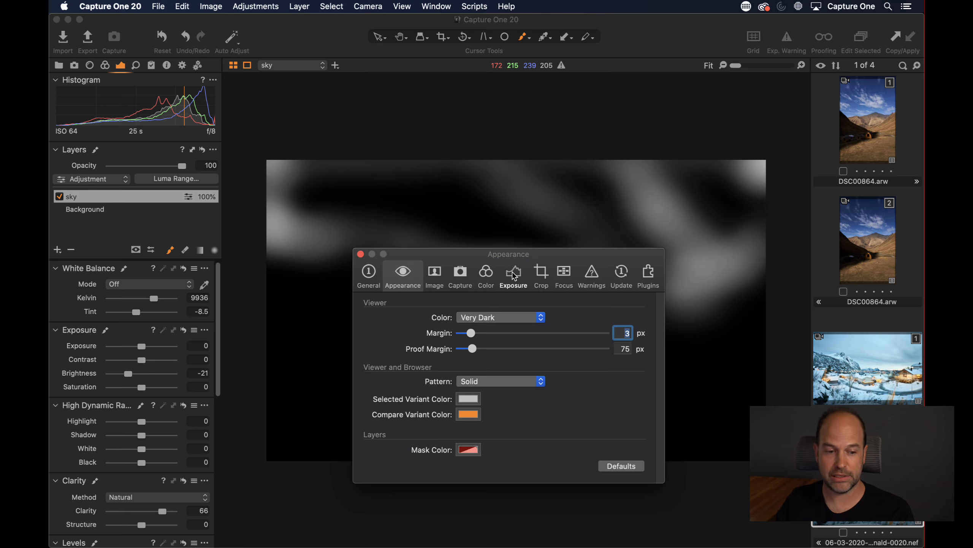
pyautogui.click(430, 276)
pyautogui.click(413, 279)
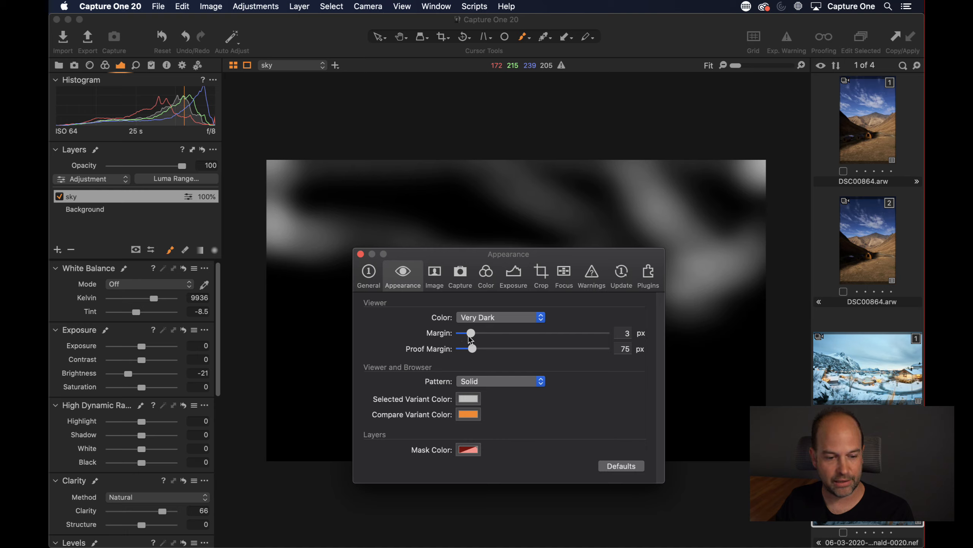
pyautogui.moveTo(472, 348)
pyautogui.mouseDown()
pyautogui.moveTo(485, 347)
pyautogui.moveTo(475, 348)
pyautogui.mouseUp()
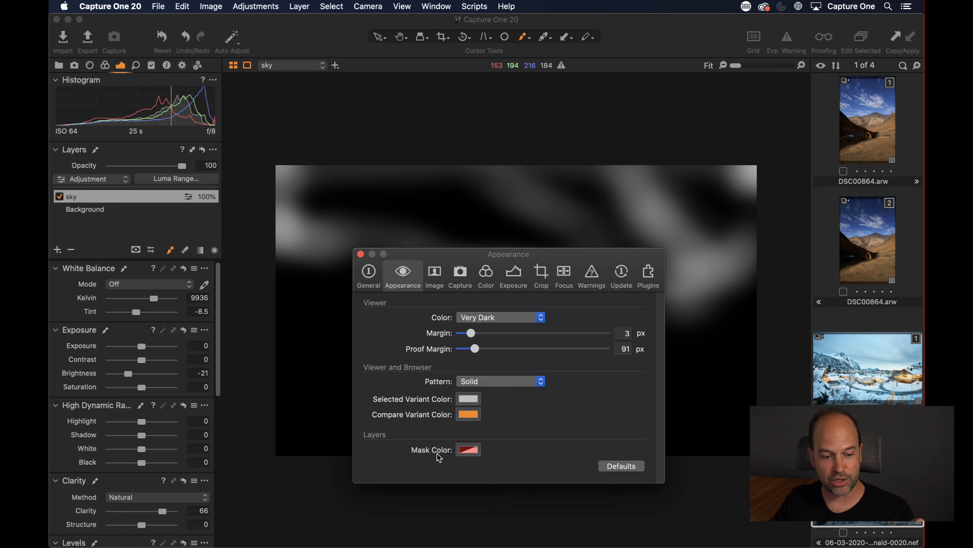
# - Look at the color picker for the layer mask color, leave it unchanged, and close the preferences
pyautogui.click(472, 453)
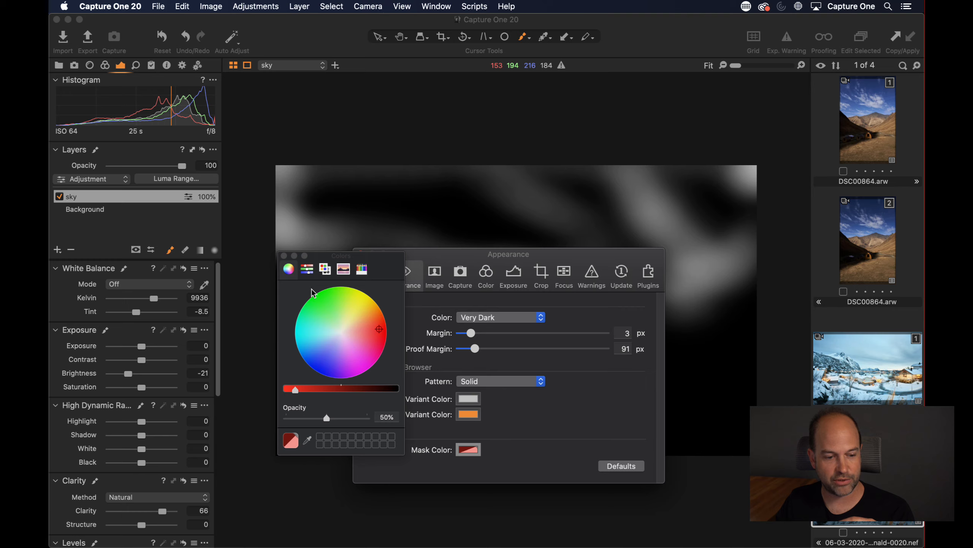
pyautogui.click(284, 255)
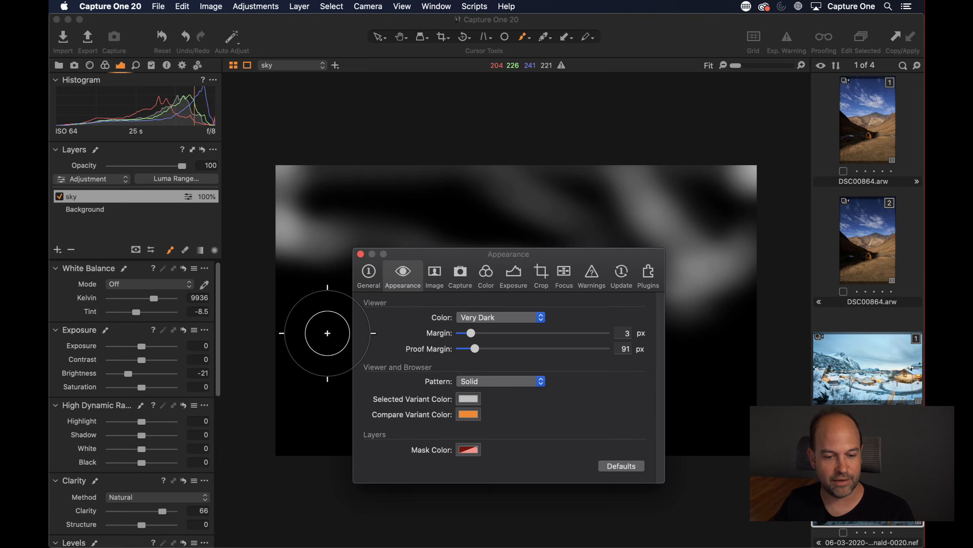
pyautogui.click(361, 254)
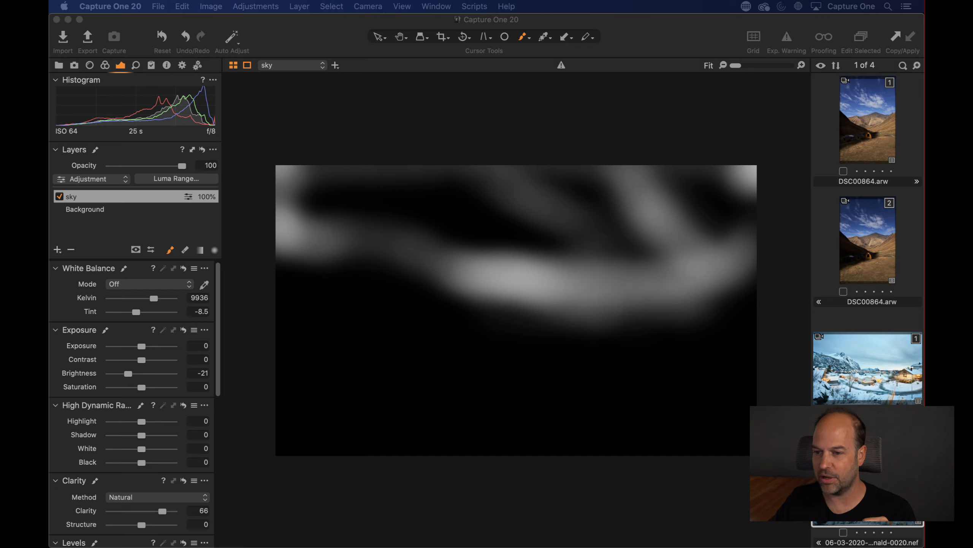
# - Return to variant 2 of DSC00864.arw with the red mask overlay and replace Layer 1 with a new empty layer
pyautogui.click(867, 241)
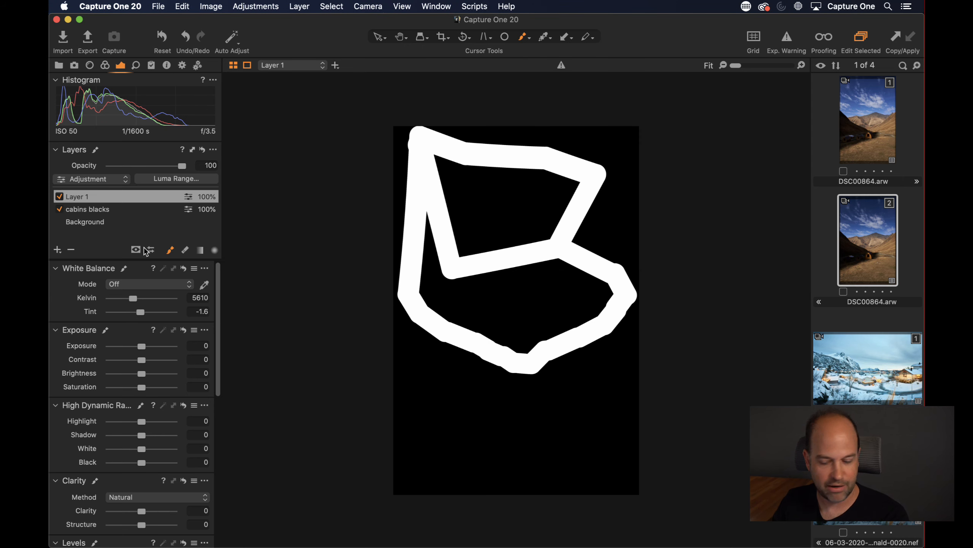
pyautogui.click(200, 249)
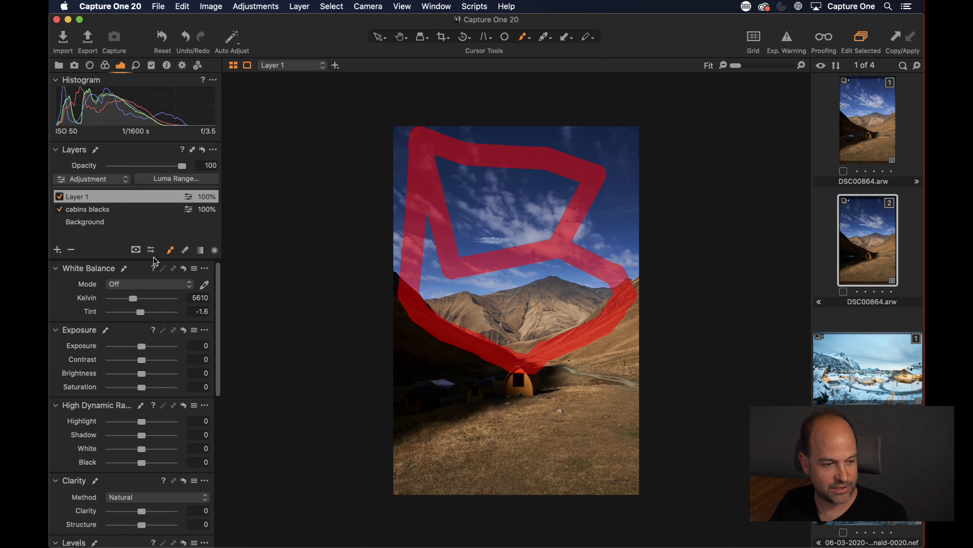
pyautogui.click(71, 248)
pyautogui.click(62, 249)
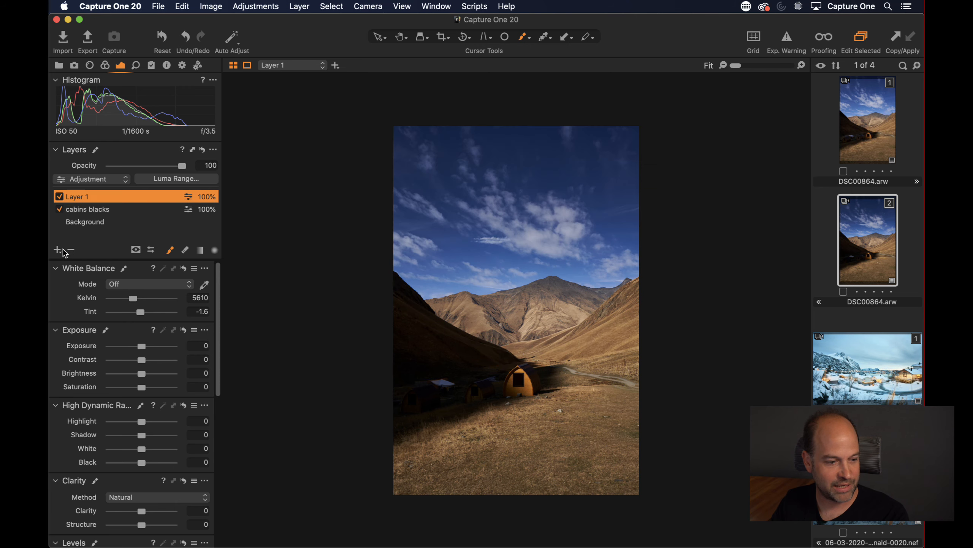
# - Set the mask brush to opacity 40 and flow 100, and paint a closed loop across the sky on Layer 1
pyautogui.rightClick(486, 220)
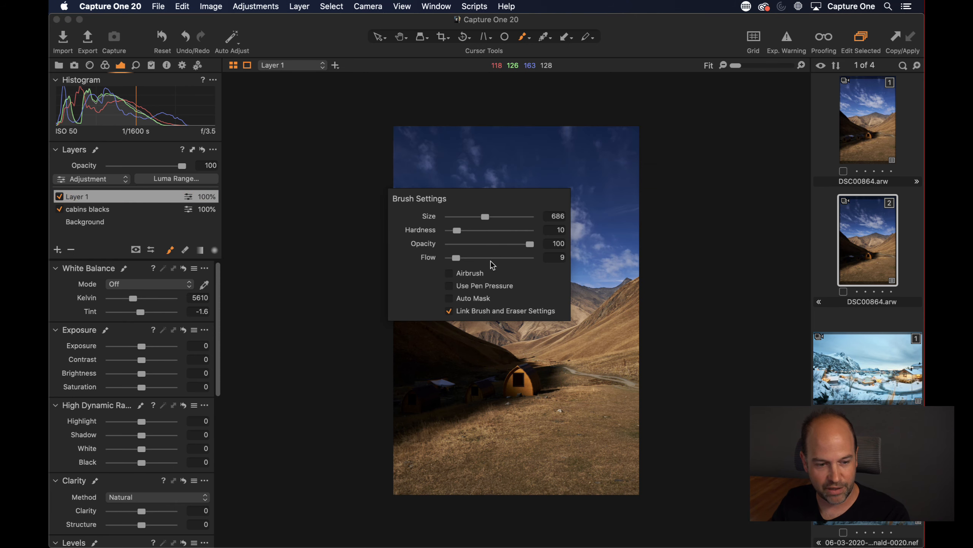
pyautogui.moveTo(530, 244)
pyautogui.mouseDown()
pyautogui.moveTo(481, 244)
pyautogui.moveTo(551, 258)
pyautogui.mouseUp()
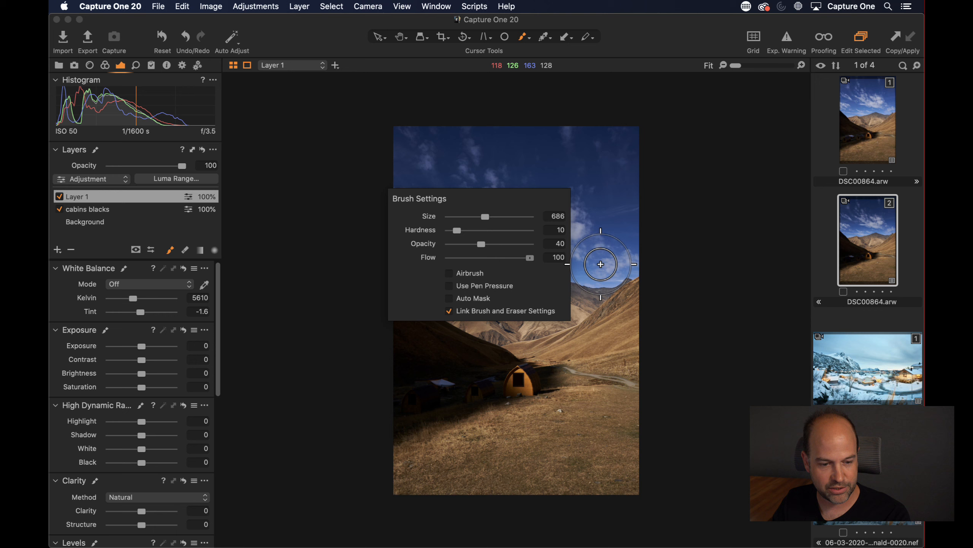
pyautogui.click(456, 137)
pyautogui.moveTo(456, 137)
pyautogui.mouseDown()
pyautogui.moveTo(420, 210)
pyautogui.moveTo(443, 265)
pyautogui.moveTo(535, 290)
pyautogui.moveTo(598, 236)
pyautogui.moveTo(578, 167)
pyautogui.moveTo(511, 134)
pyautogui.moveTo(443, 143)
pyautogui.moveTo(431, 258)
pyautogui.mouseUp()
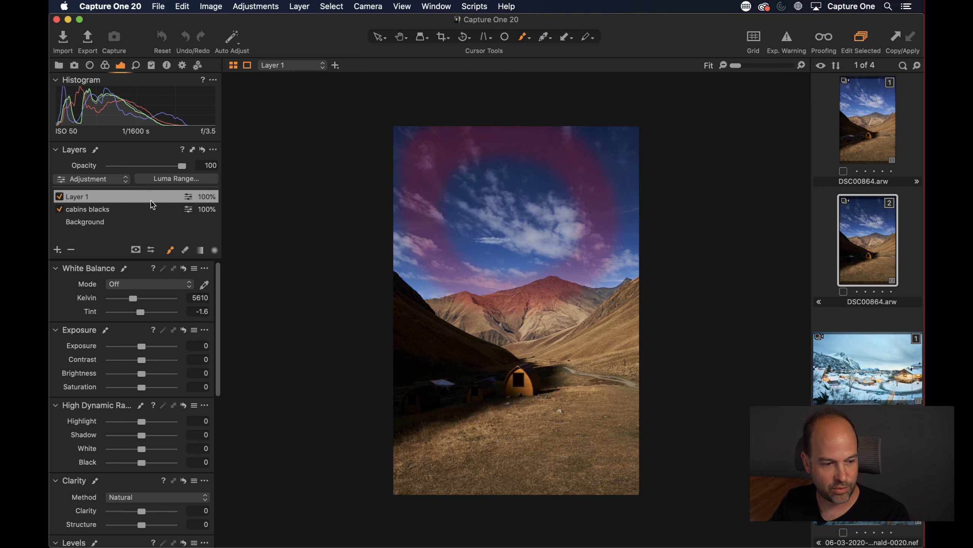
# - Fill the painted loop on Layer 1 with Fill Mask and delete the layer
pyautogui.rightClick(133, 196)
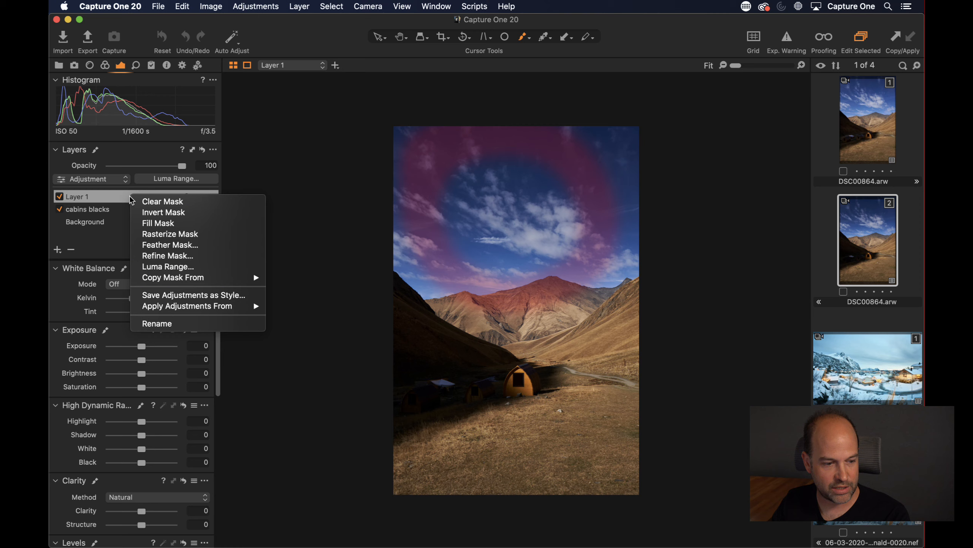
pyautogui.click(148, 226)
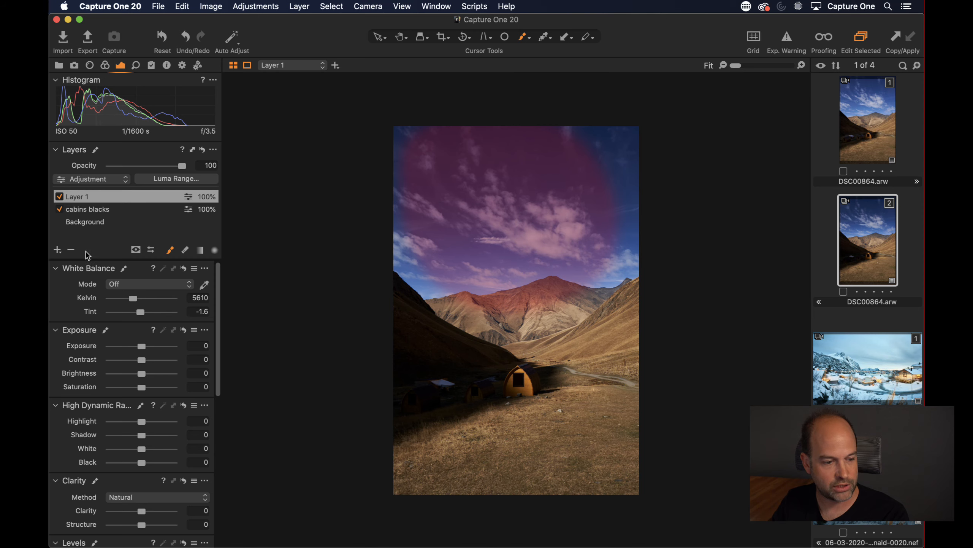
pyautogui.click(71, 249)
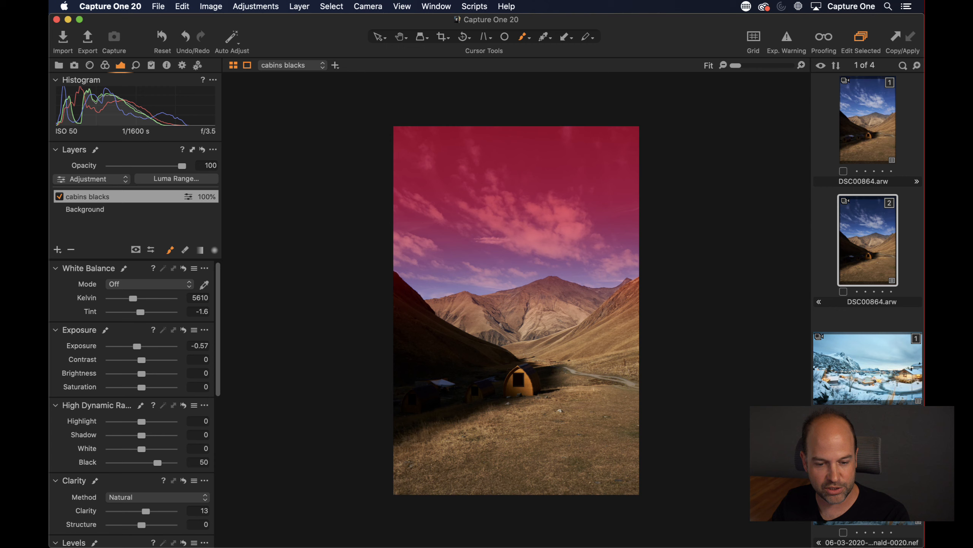
# - Open the Luma Range album, turn off the proof margin, and compare the first two variants of GFXR2355.eip
pyautogui.click(61, 65)
pyautogui.click(128, 185)
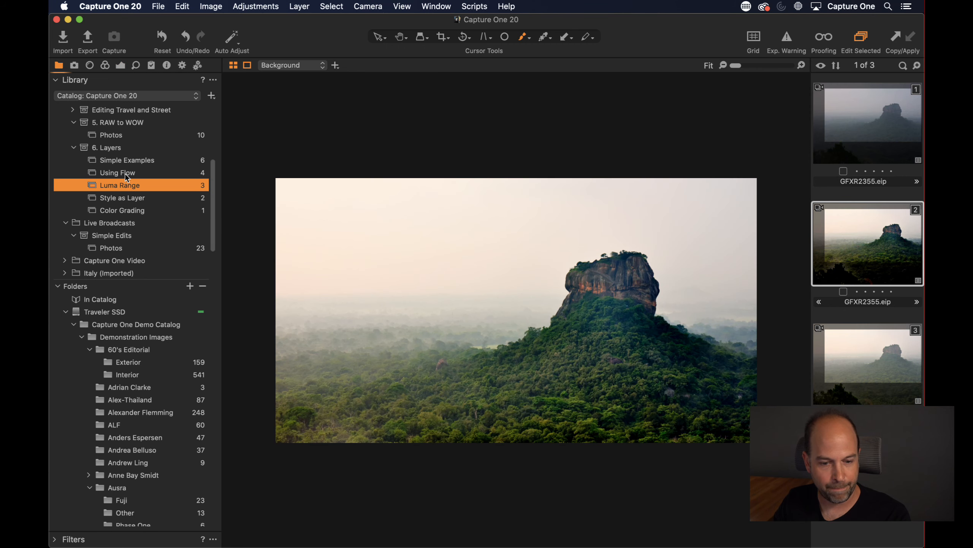
pyautogui.click(247, 65)
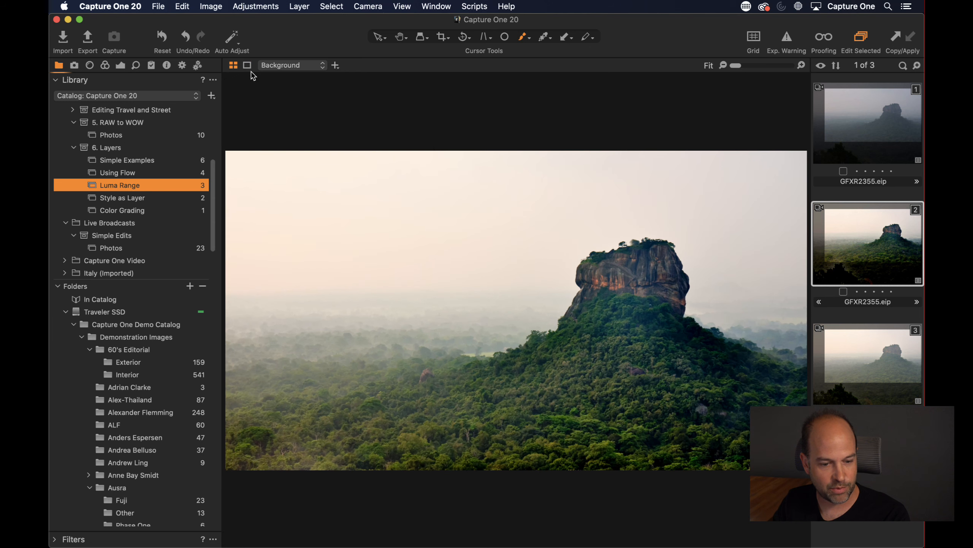
pyautogui.click(869, 138)
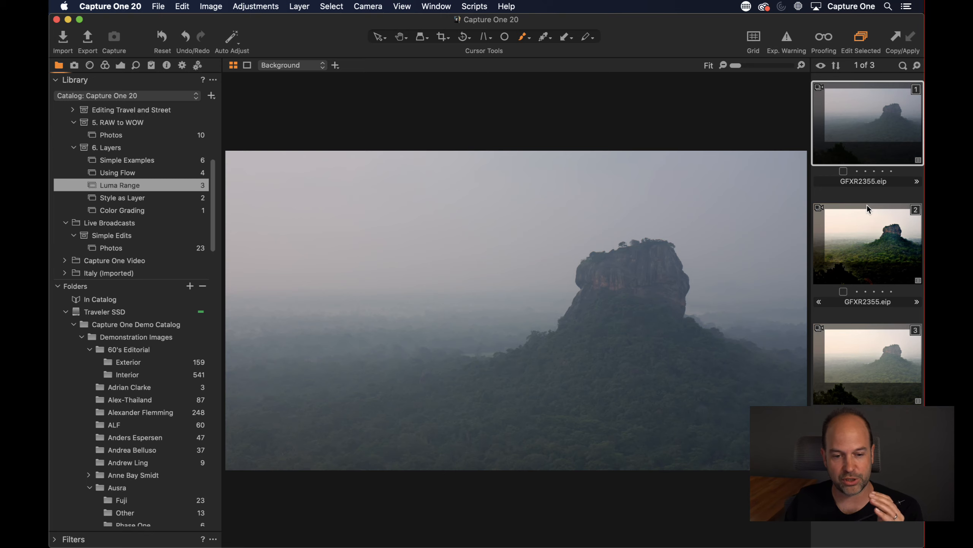
pyautogui.click(888, 243)
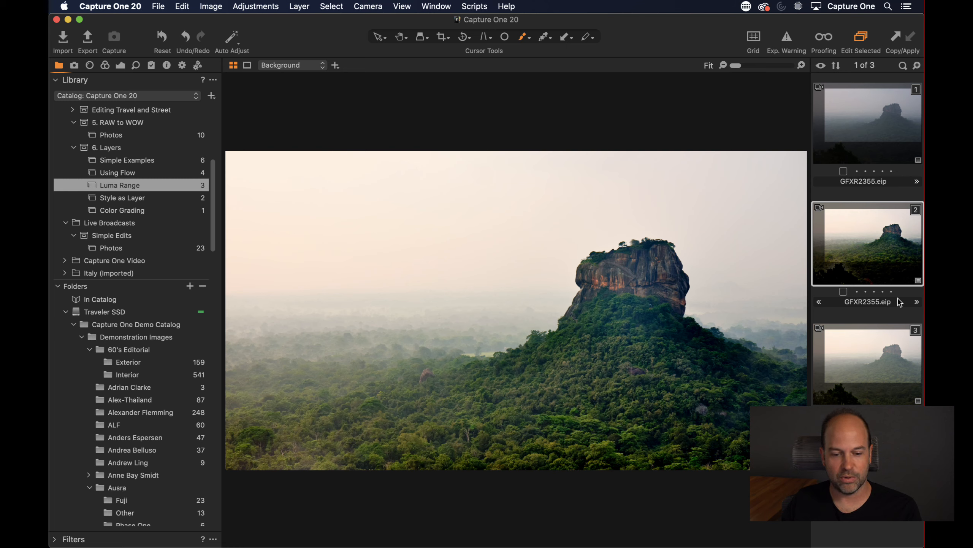
# - Open the third GFXR2355.eip variant with its layer adjustments, hide the browser, and switch to the Pan cursor
pyautogui.click(853, 353)
pyautogui.click(120, 66)
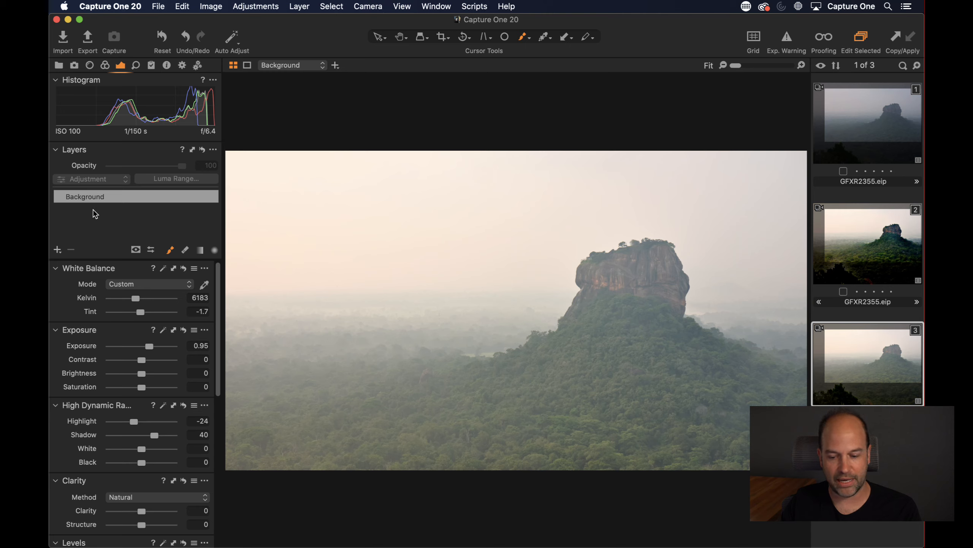
pyautogui.press('super+b')
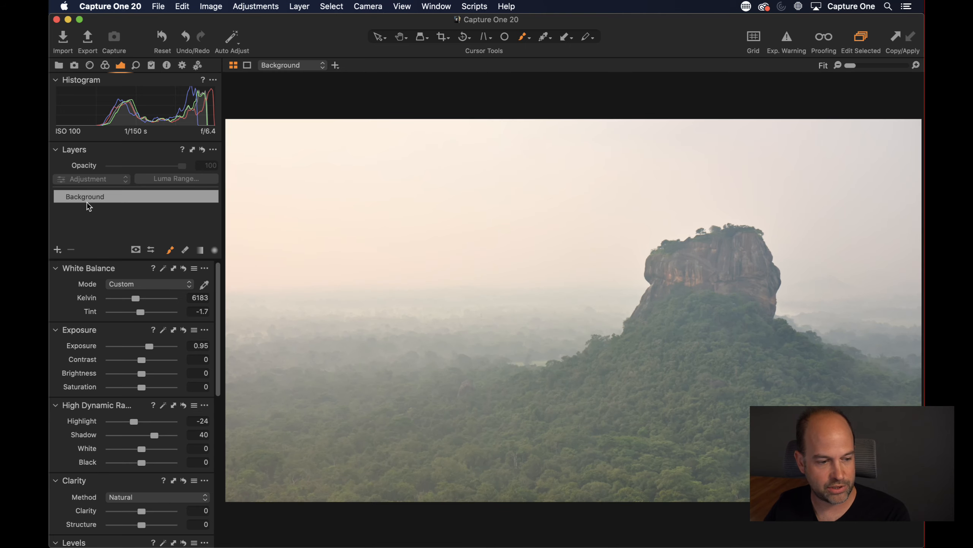
pyautogui.press('h')
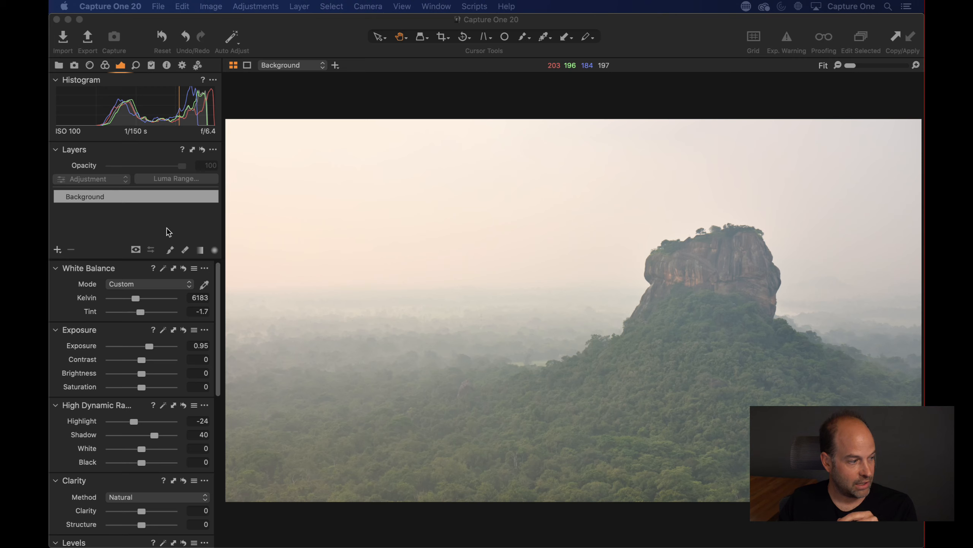
# - Add a new filled layer named Foreground, and toggle its visibility off and back on
pyautogui.click(164, 218)
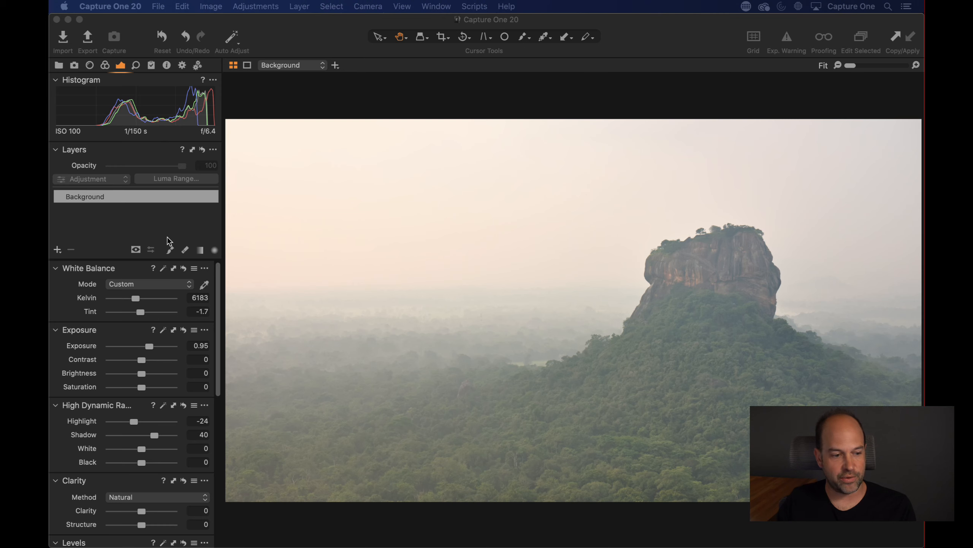
pyautogui.click(57, 250)
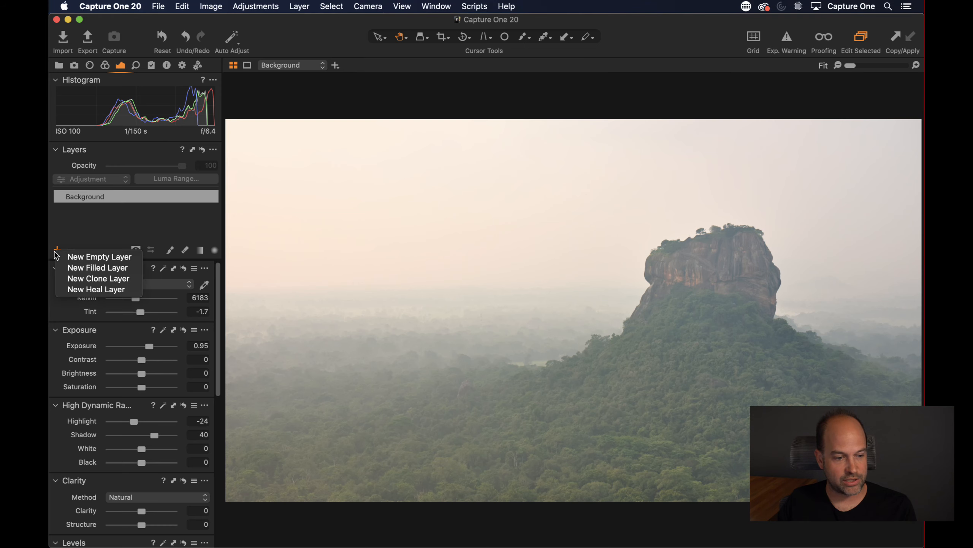
pyautogui.click(66, 267)
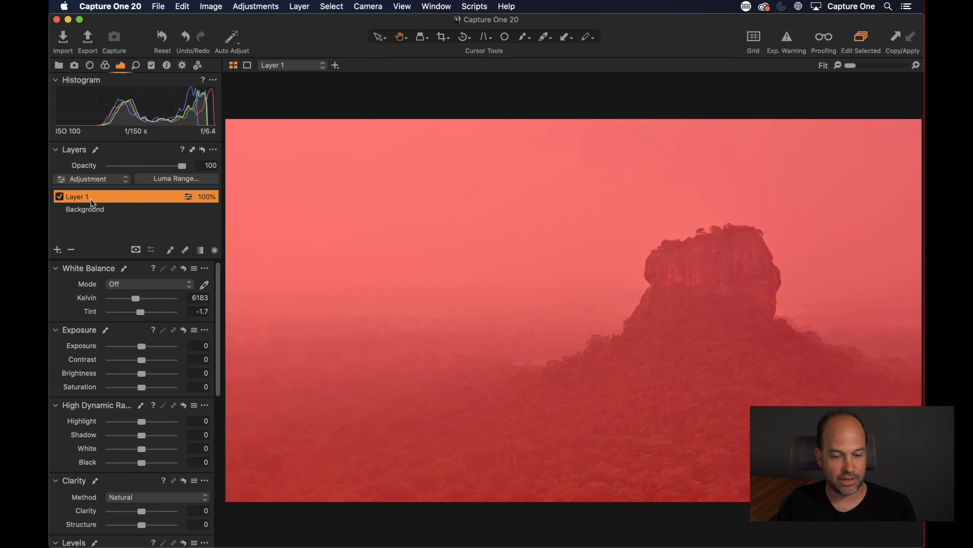
pyautogui.doubleClick(93, 197)
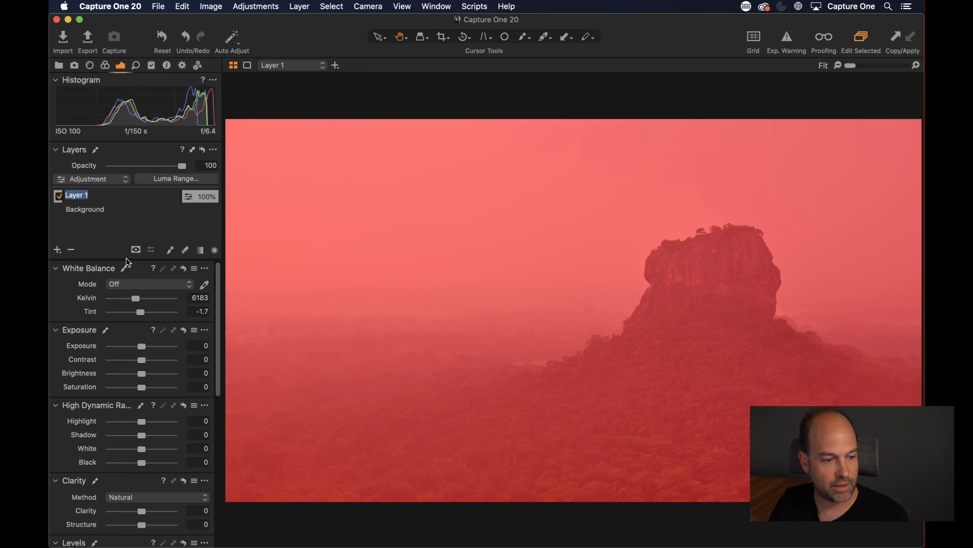
pyautogui.write('Foreground')
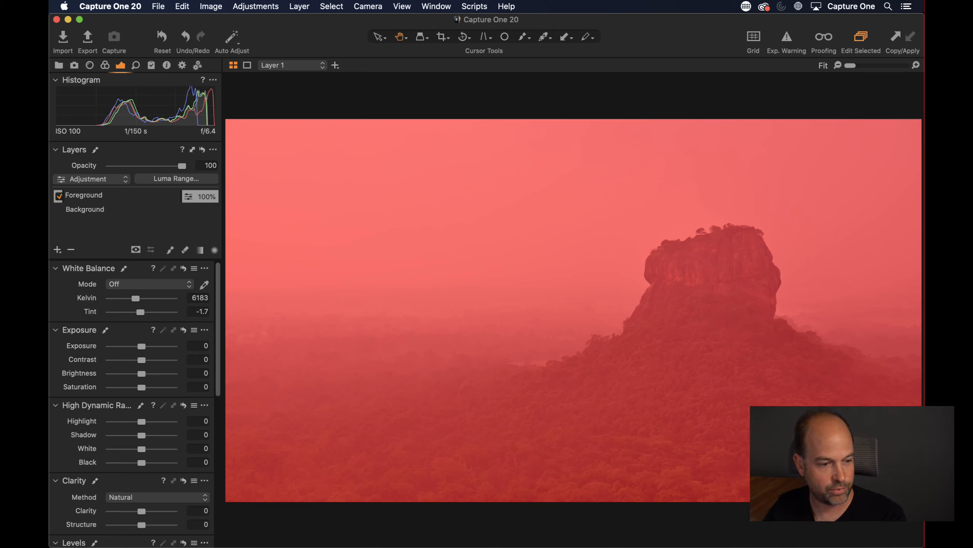
pyautogui.press('Return')
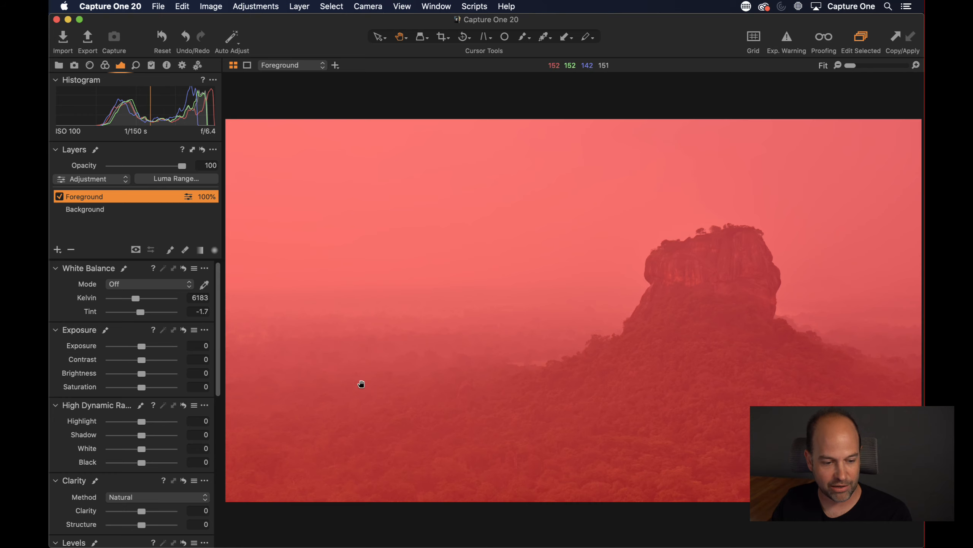
pyautogui.click(60, 196)
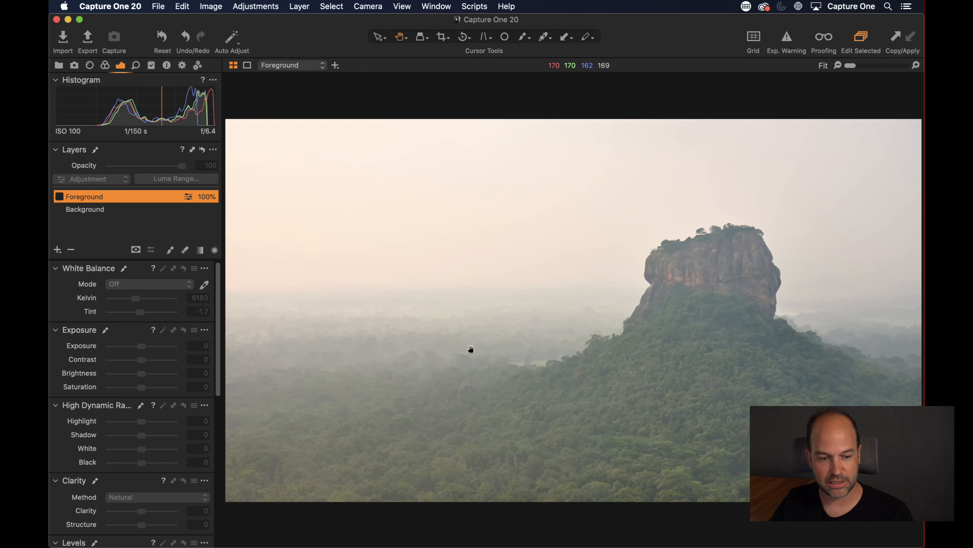
pyautogui.click(60, 196)
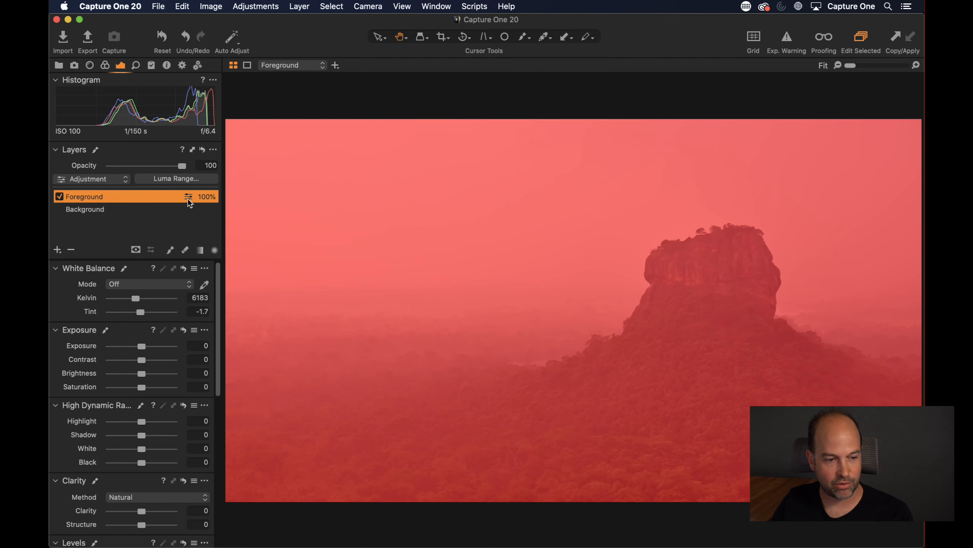
# - Apply a luma range to the Foreground layer with the upper range at 161 and upper falloff at 182
pyautogui.click(188, 182)
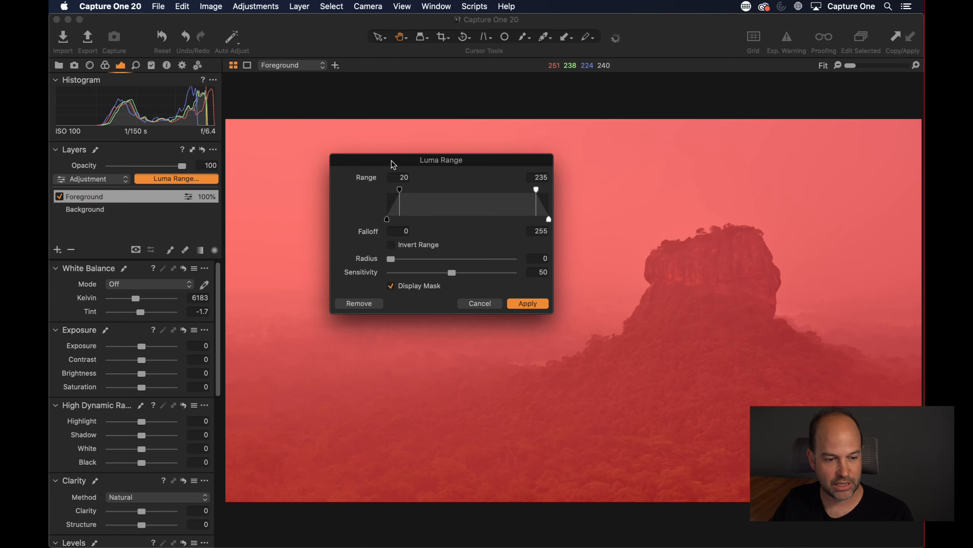
pyautogui.moveTo(391, 160); pyautogui.dragTo(308, 143)
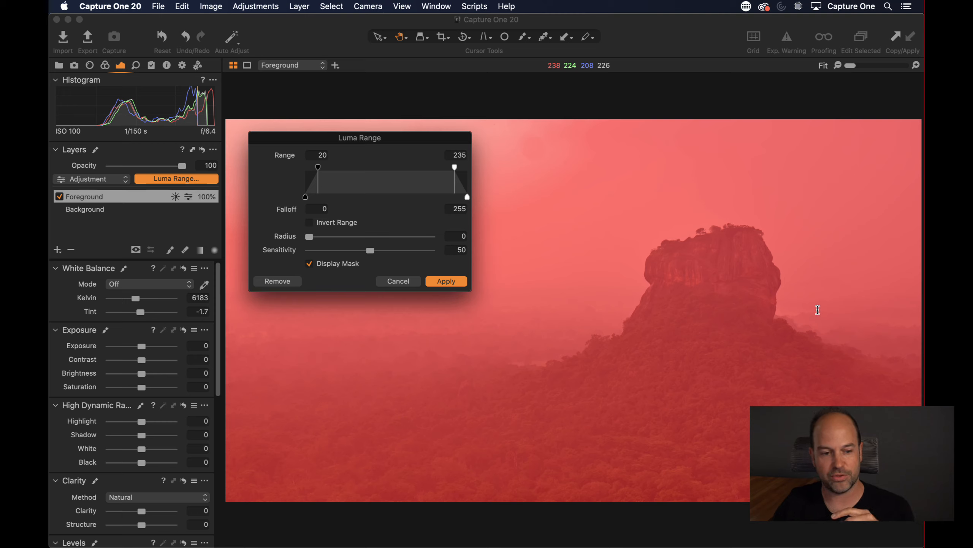
pyautogui.moveTo(454, 169); pyautogui.dragTo(408, 167)
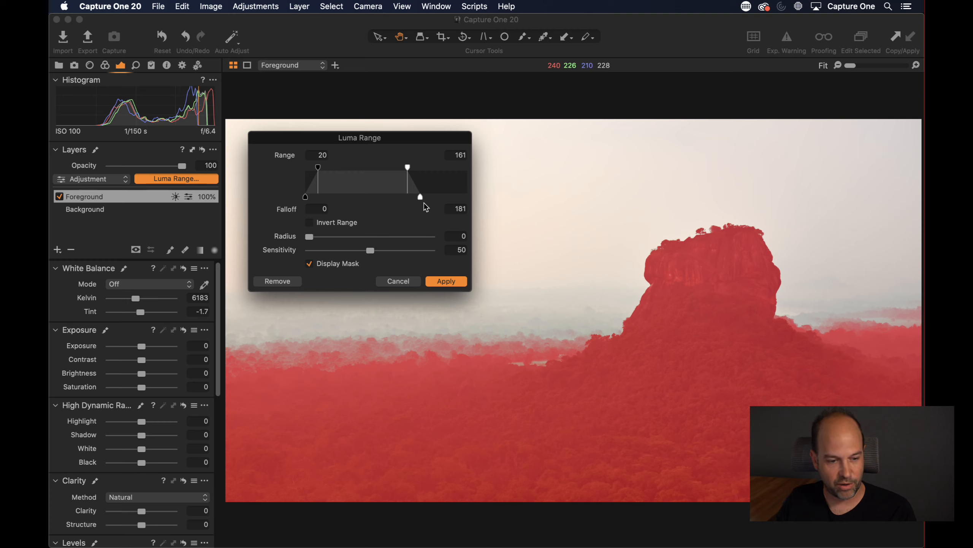
pyautogui.moveTo(418, 198); pyautogui.dragTo(407, 197)
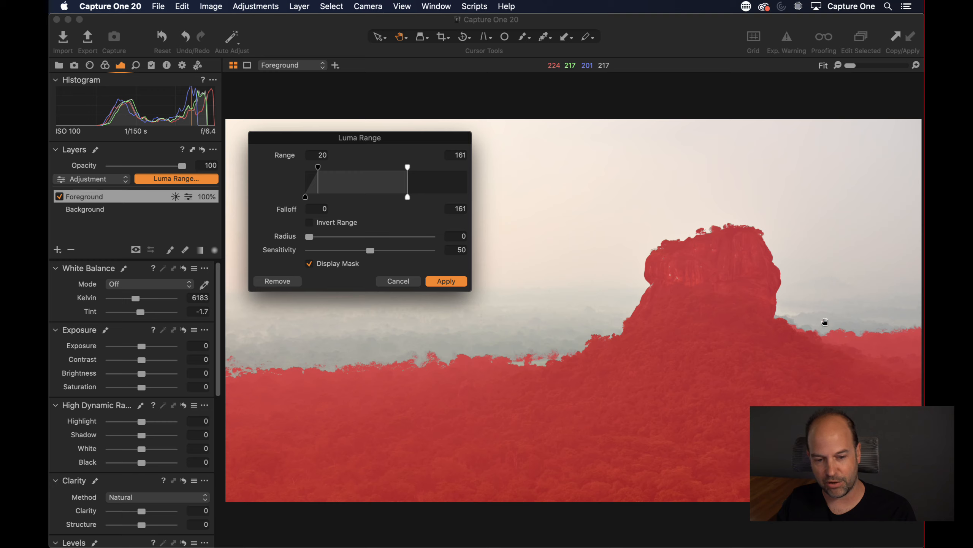
pyautogui.moveTo(408, 197); pyautogui.dragTo(421, 197)
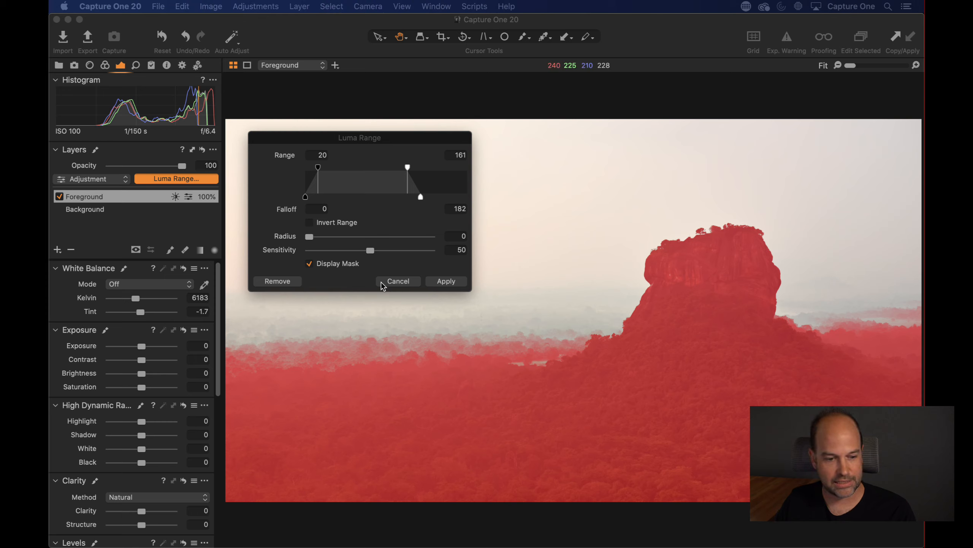
pyautogui.click(446, 281)
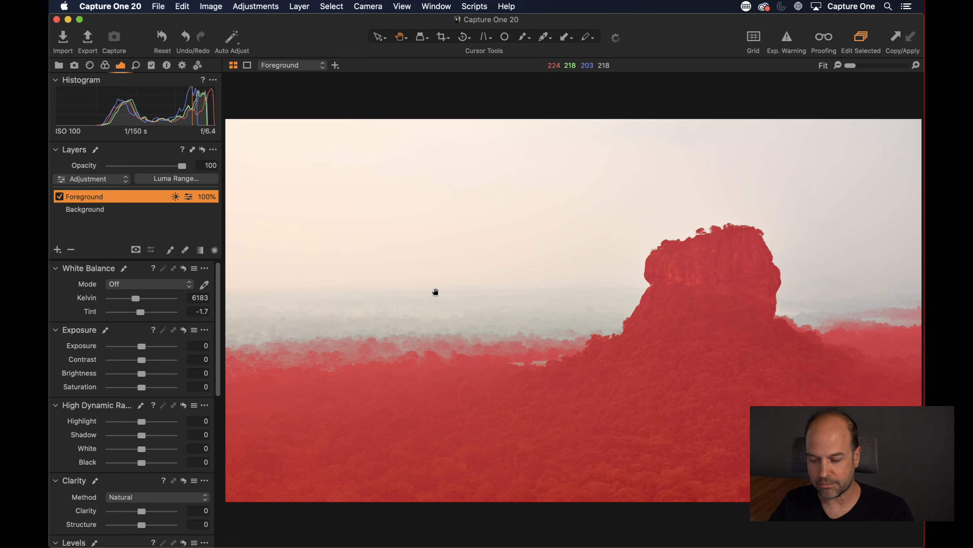
# - Hide the mask and set the Foreground layer's RGB Levels shadow point to 54 and highlight point to 231
pyautogui.press('m')
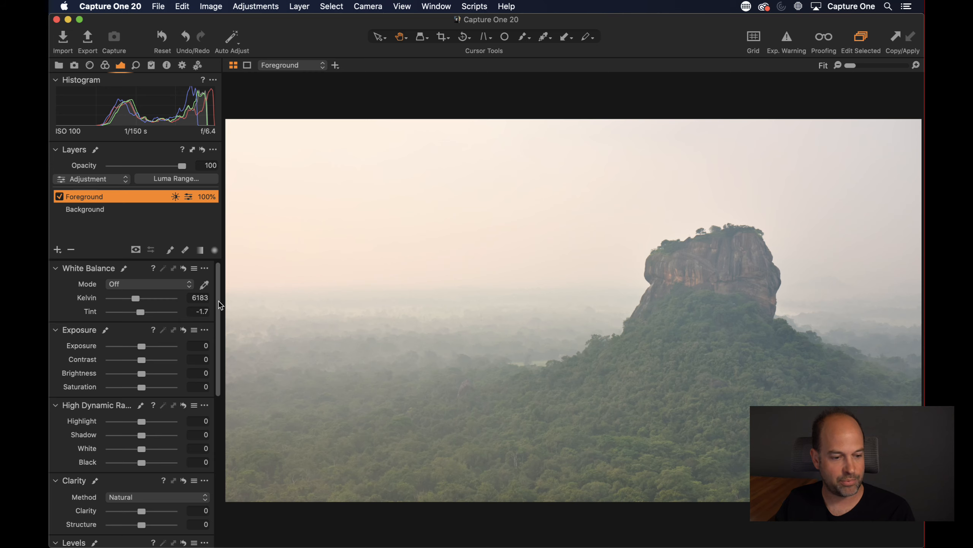
pyautogui.scroll(-10, 218, 300)
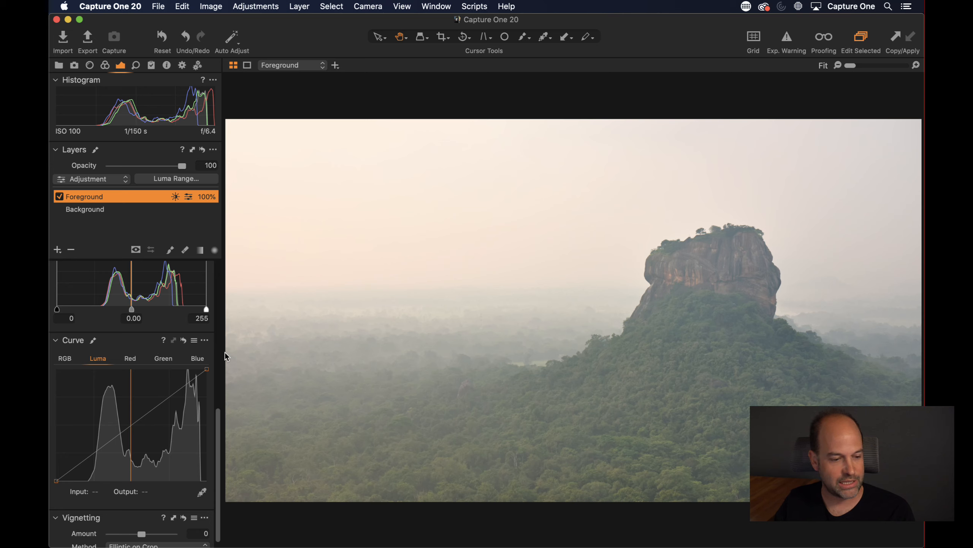
pyautogui.scroll(3, 184, 359)
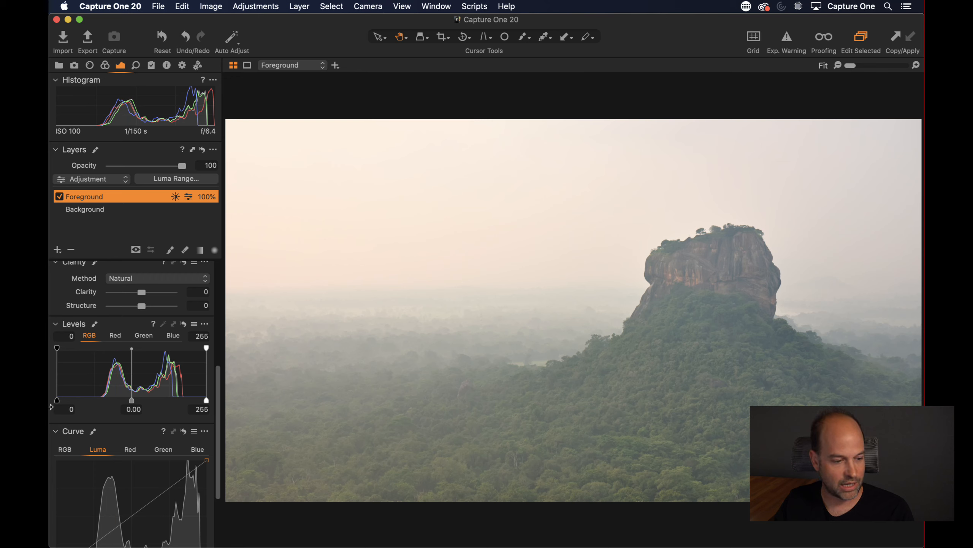
pyautogui.moveTo(55, 402); pyautogui.dragTo(85, 401)
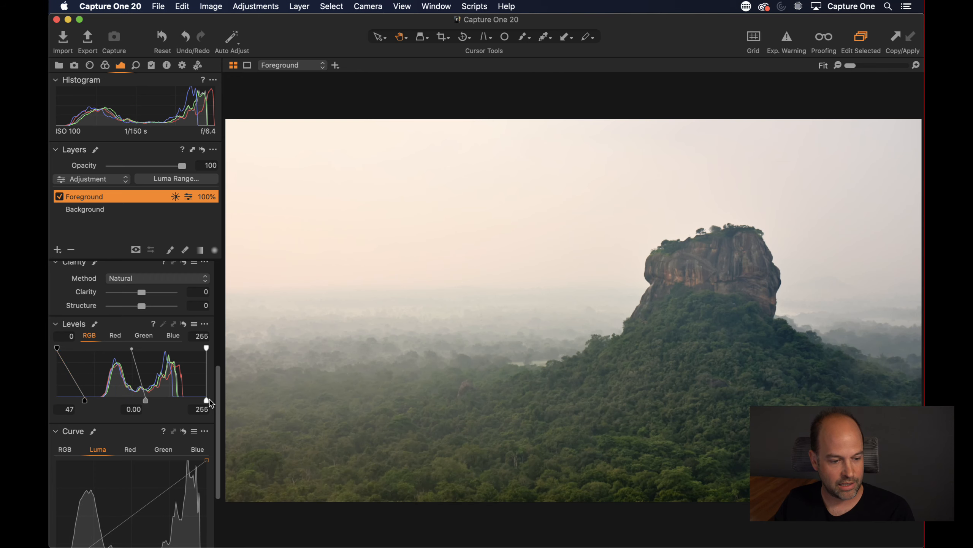
pyautogui.moveTo(203, 399); pyautogui.dragTo(192, 400)
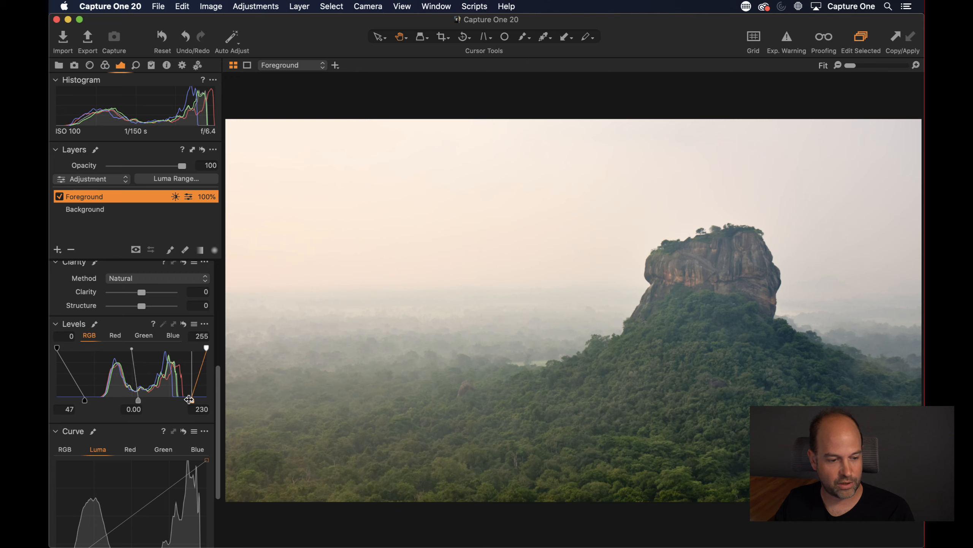
pyautogui.moveTo(85, 401); pyautogui.dragTo(88, 401)
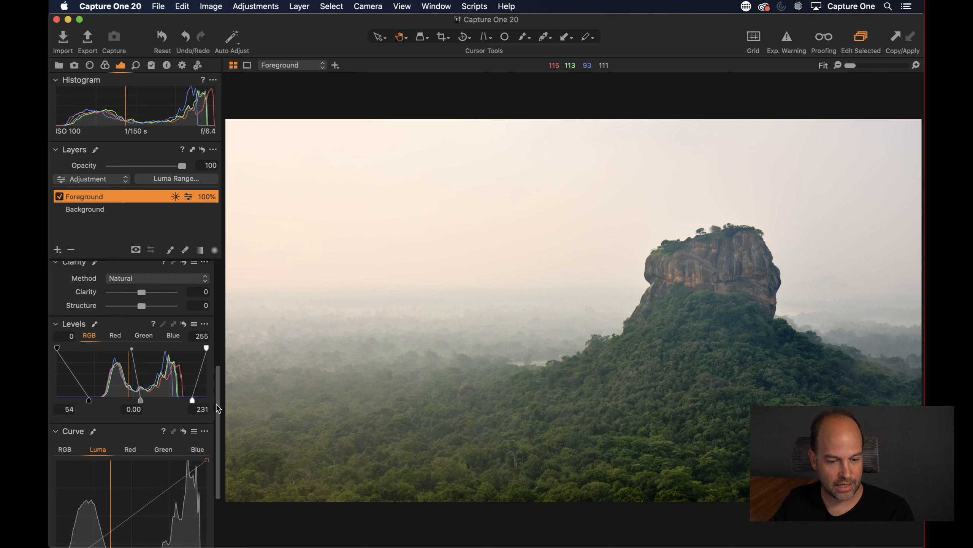
# - Set the Foreground layer's Clarity to 47 and Structure to -1, checking the rock at 100%
pyautogui.scroll(-3, 213, 399)
pyautogui.scroll(5, 128, 383)
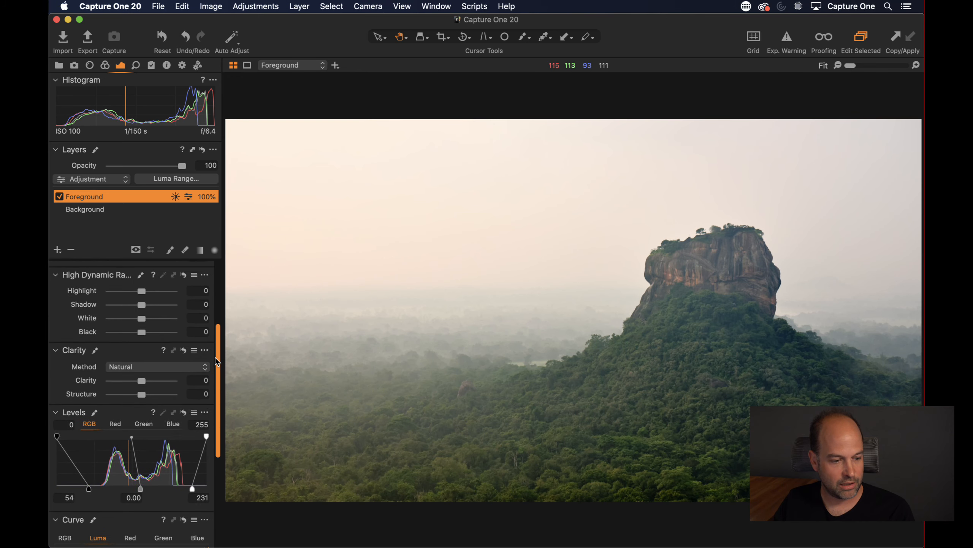
pyautogui.moveTo(142, 401); pyautogui.dragTo(157, 402)
pyautogui.scroll(-2, 213, 384)
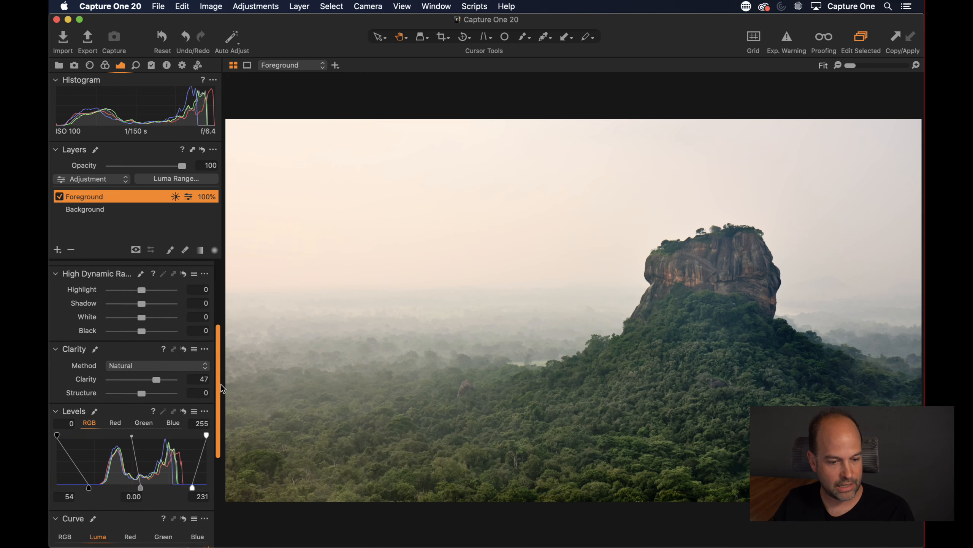
pyautogui.doubleClick(683, 286)
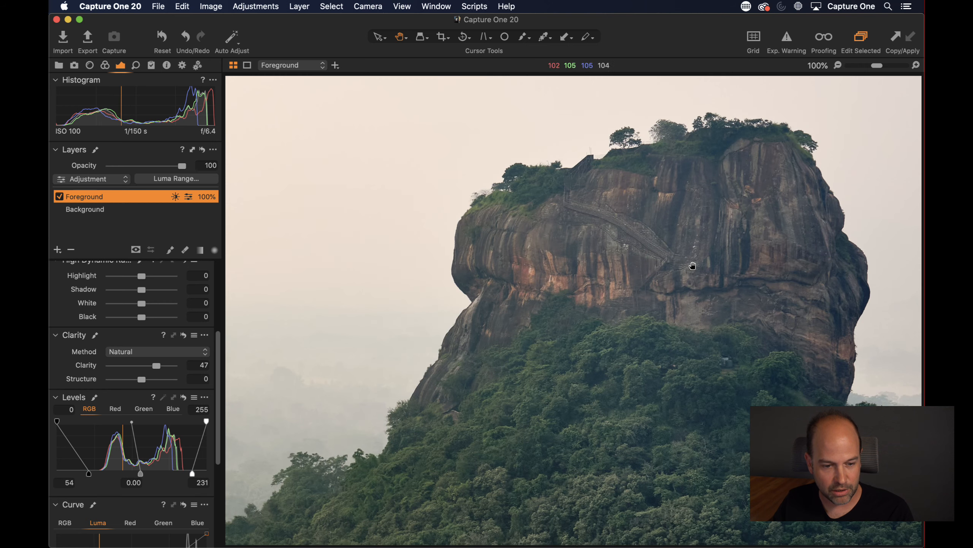
pyautogui.moveTo(693, 267); pyautogui.dragTo(541, 225)
pyautogui.moveTo(630, 282); pyautogui.dragTo(583, 312)
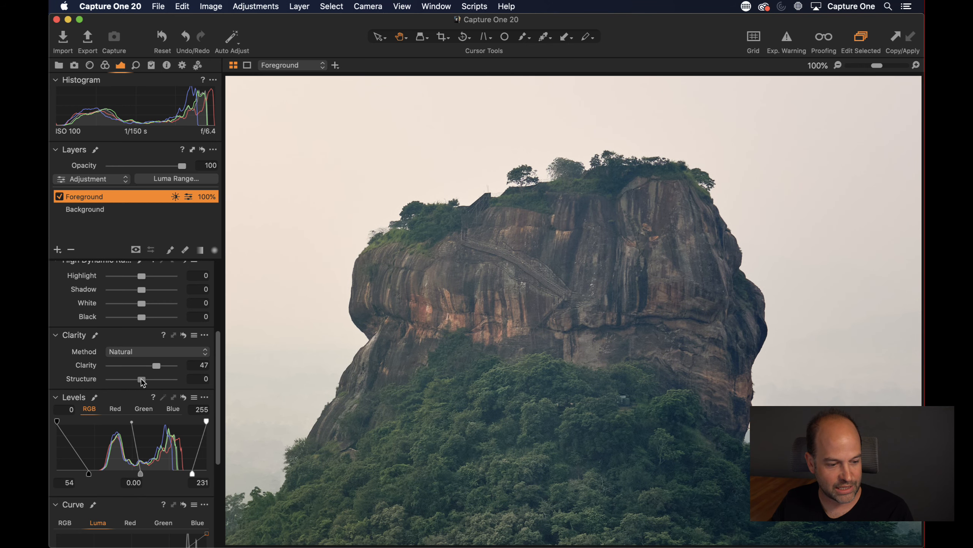
pyautogui.moveTo(142, 379); pyautogui.dragTo(143, 378)
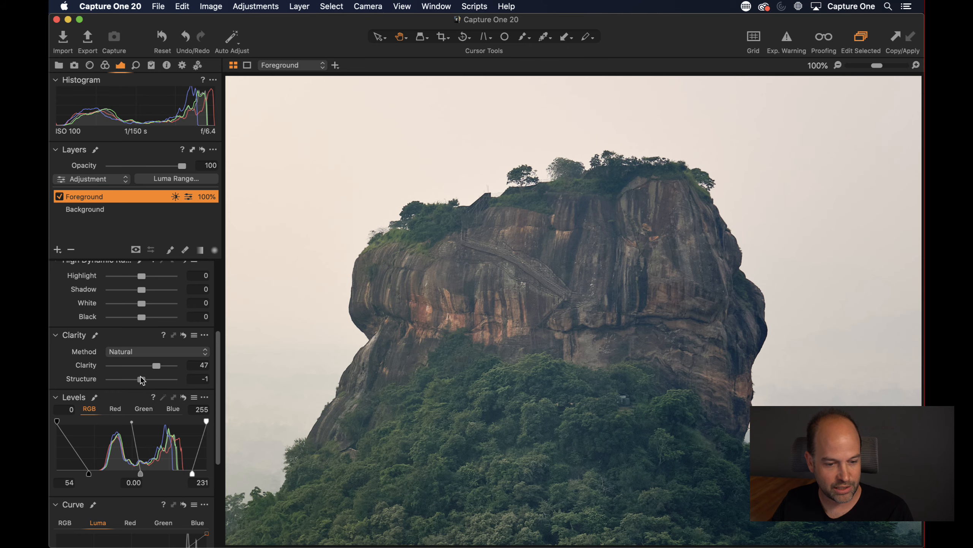
# - Examine the rock's edge and the hazy treetops at 100%, and return to the full image
pyautogui.moveTo(462, 369); pyautogui.dragTo(674, 206)
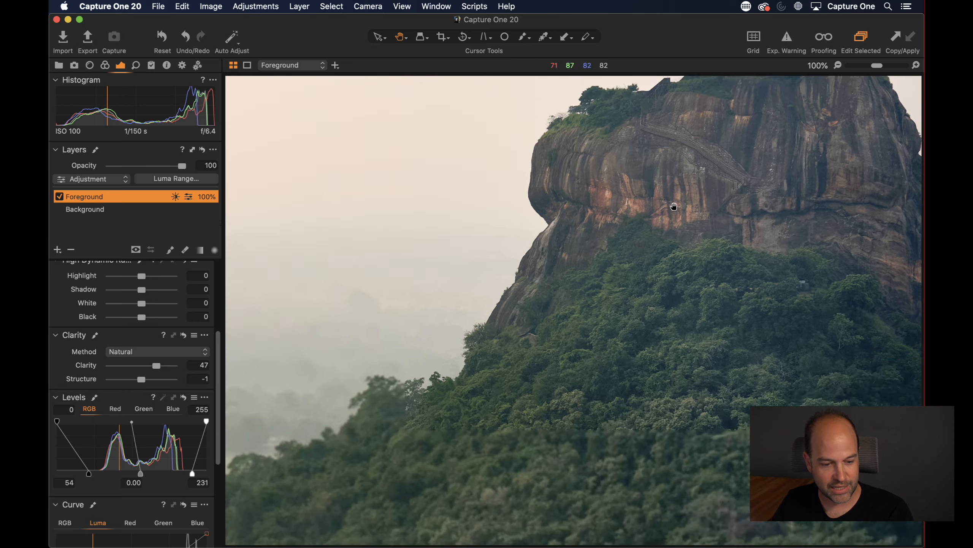
pyautogui.moveTo(571, 321); pyautogui.dragTo(751, 298)
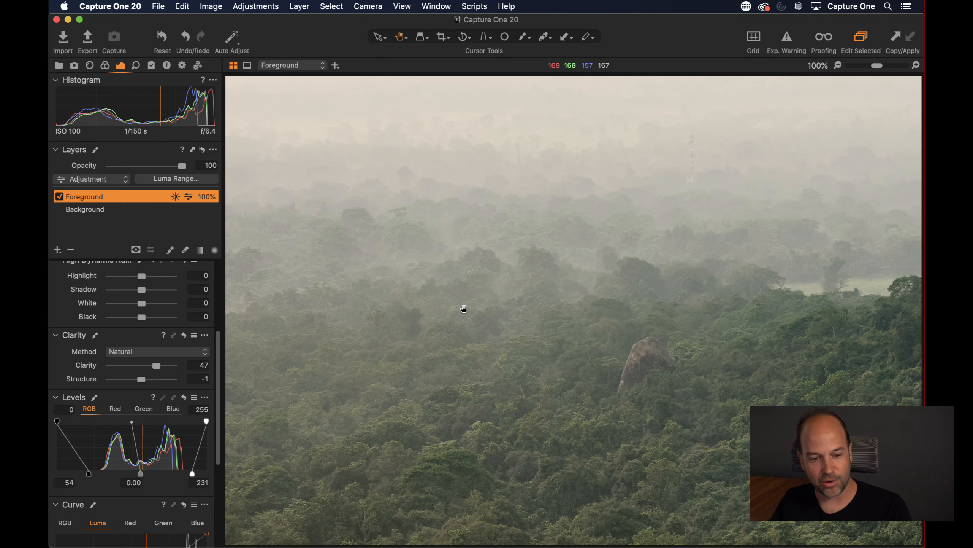
pyautogui.press('super+0')
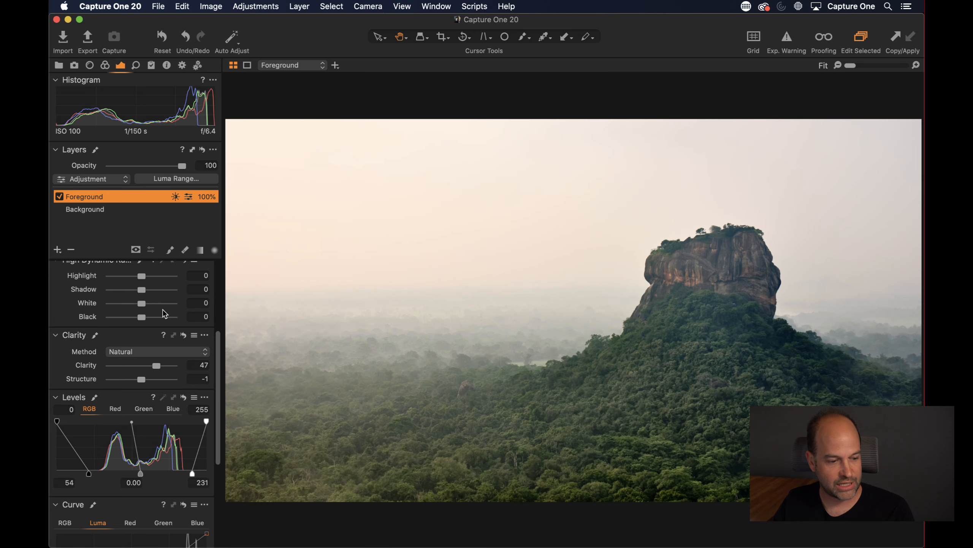
# - Refine the Foreground layer's luma range with the mask displayed, setting the upper range to 163 and upper falloff to 184
pyautogui.scroll(5, 165, 313)
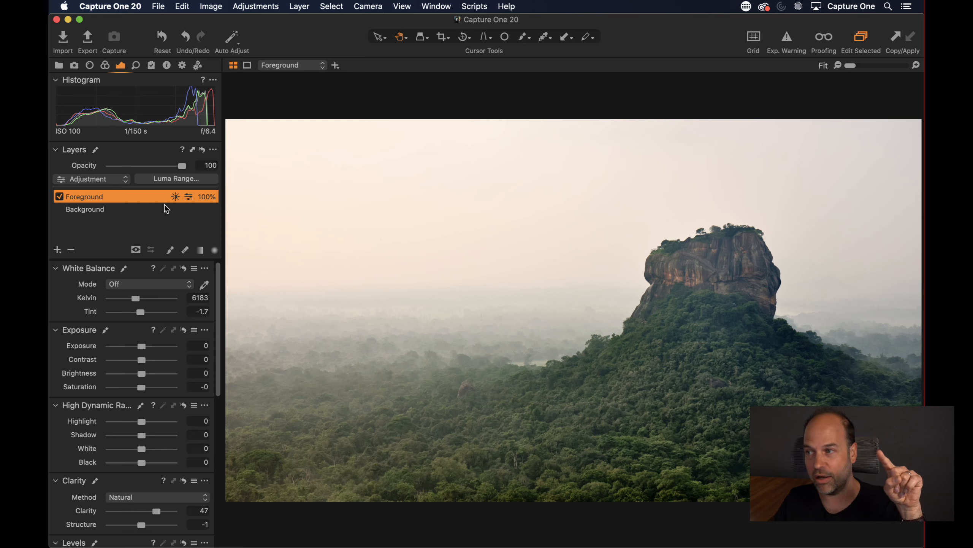
pyautogui.click(167, 178)
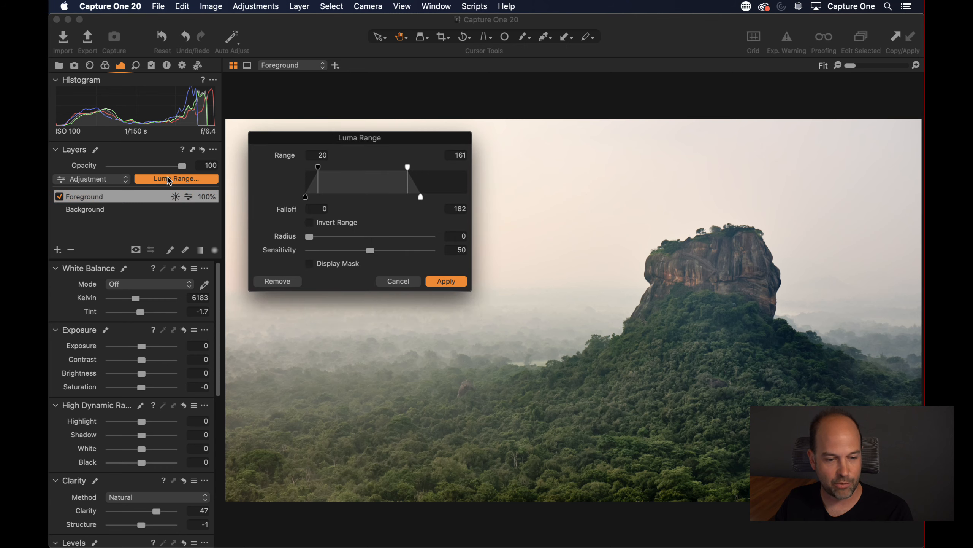
pyautogui.click(313, 265)
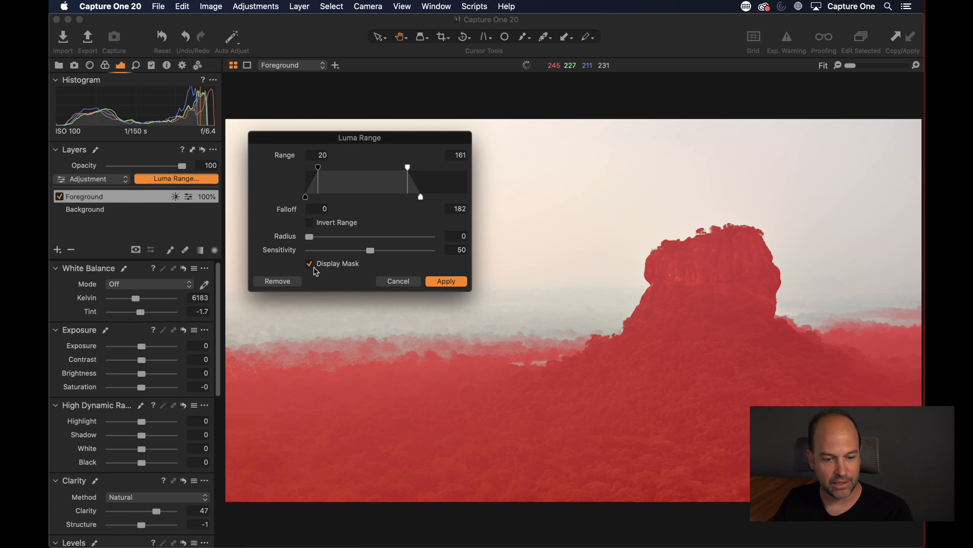
pyautogui.moveTo(410, 169); pyautogui.dragTo(412, 169)
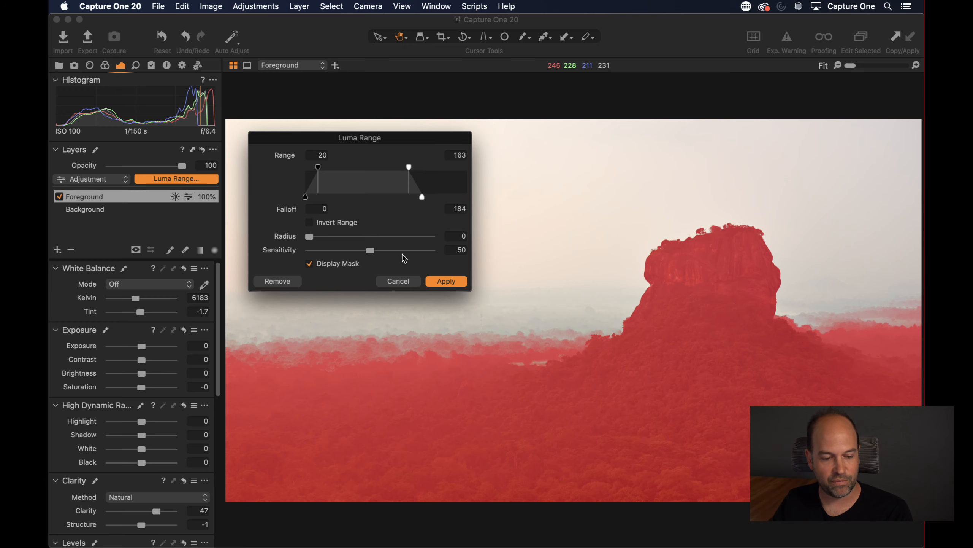
pyautogui.click(447, 282)
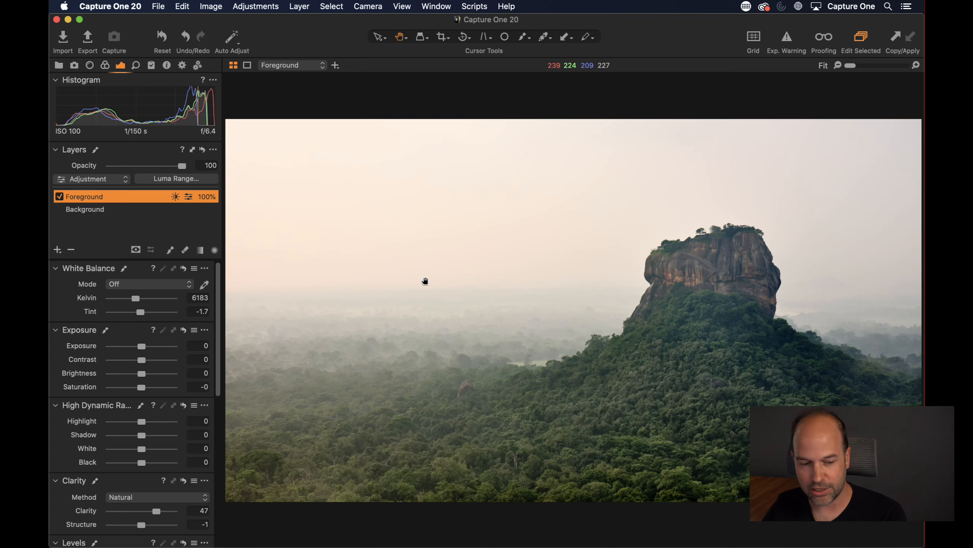
# - With the grayscale mask displayed, set the Foreground layer's luma range to an upper range of 162 and upper falloff of 182
pyautogui.press('m')
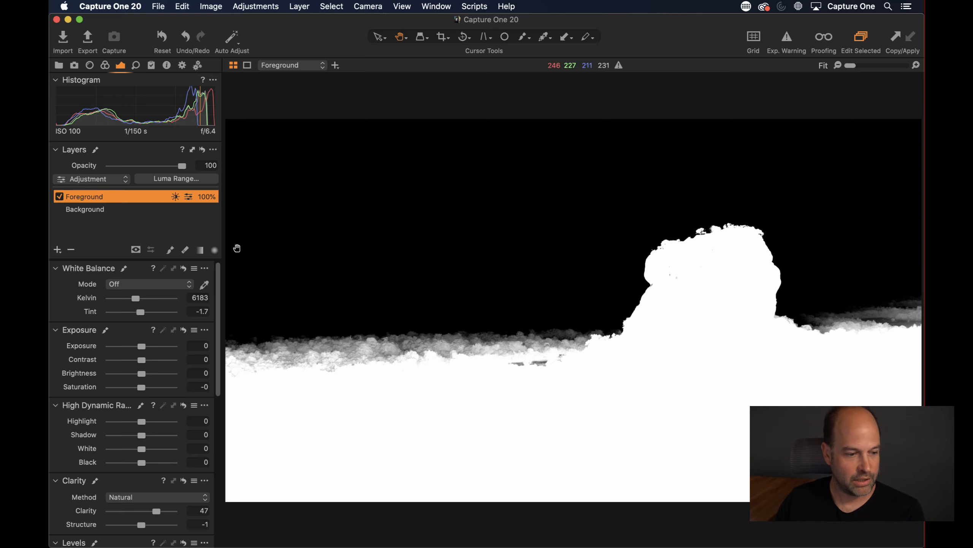
pyautogui.click(169, 179)
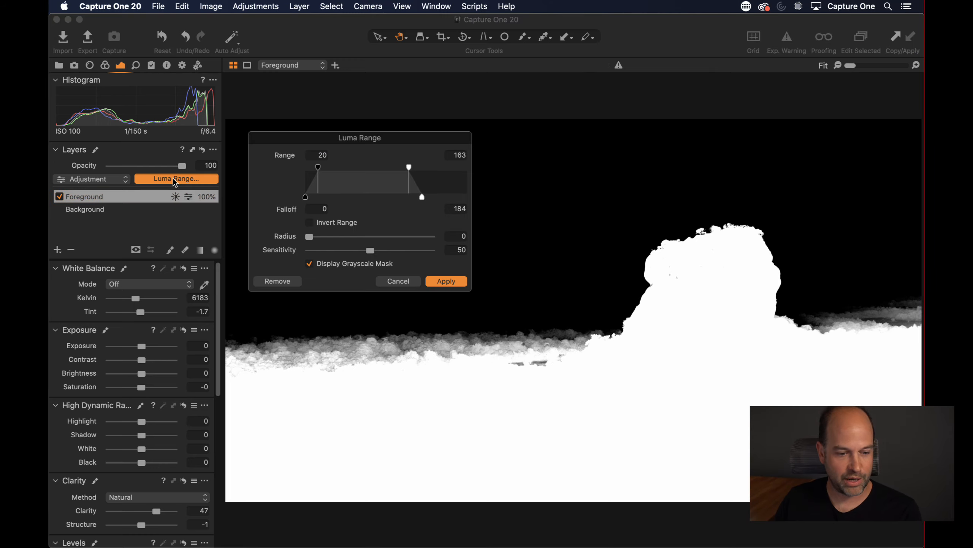
pyautogui.moveTo(409, 168)
pyautogui.mouseDown()
pyautogui.moveTo(418, 169)
pyautogui.moveTo(408, 168)
pyautogui.mouseUp()
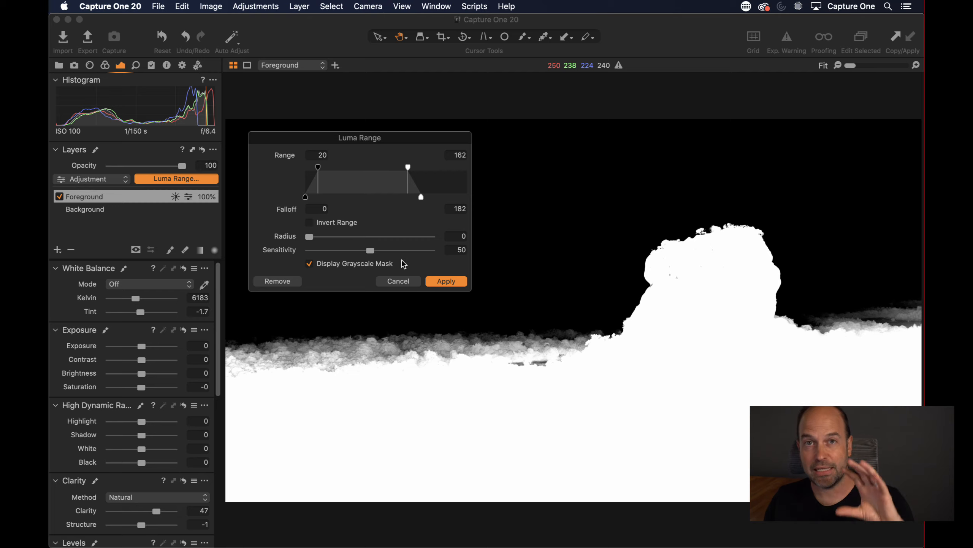
pyautogui.click(445, 281)
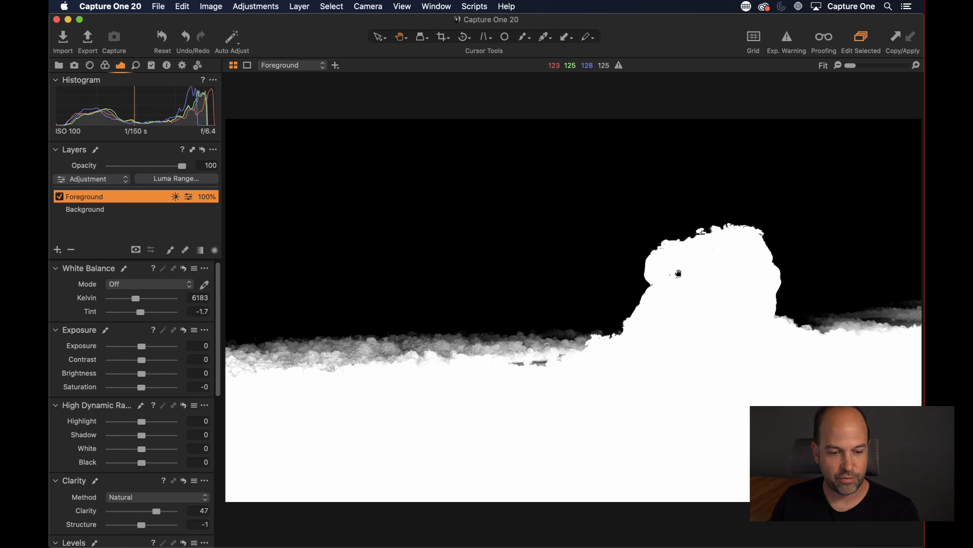
# - Examine the grayscale mask's edge around the rock and nearby treetops at 100%
pyautogui.doubleClick(656, 254)
pyautogui.moveTo(638, 325); pyautogui.dragTo(563, 185)
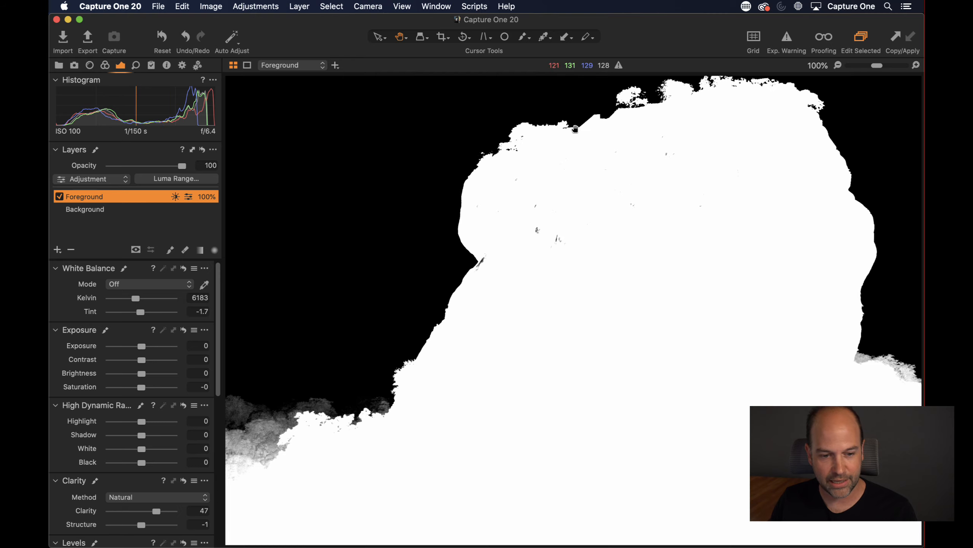
pyautogui.moveTo(575, 130); pyautogui.dragTo(571, 151)
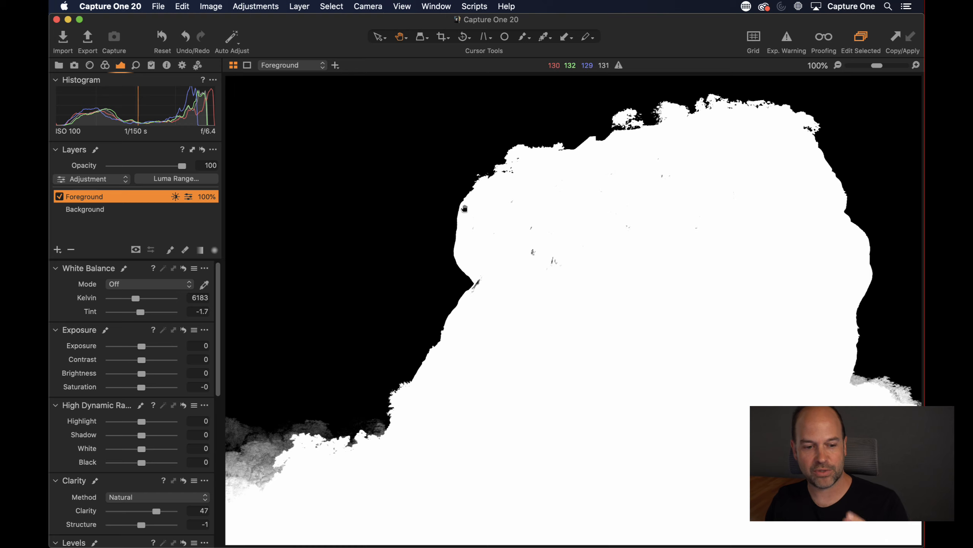
pyautogui.moveTo(462, 235); pyautogui.dragTo(525, 233)
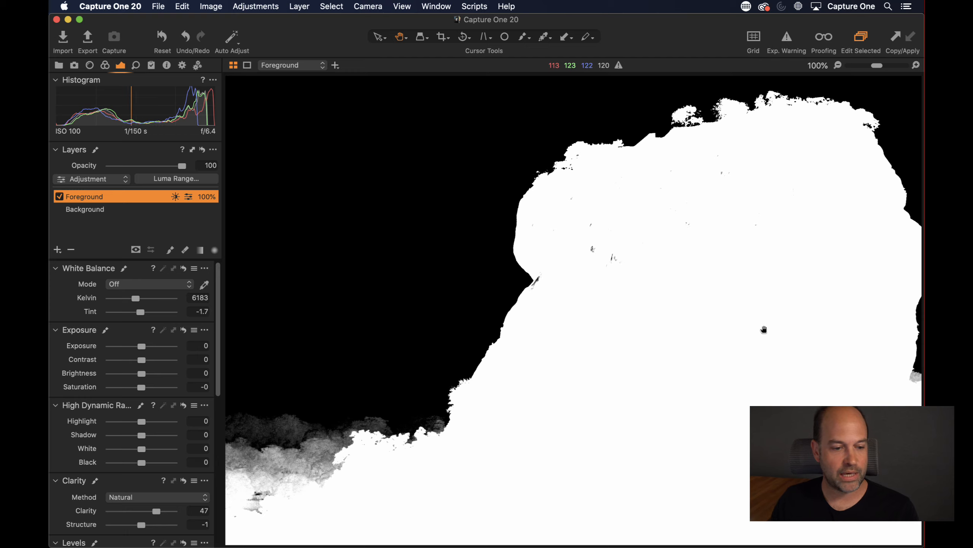
# - Try feathering the Foreground layer's mask with a radius of 100
pyautogui.rightClick(107, 195)
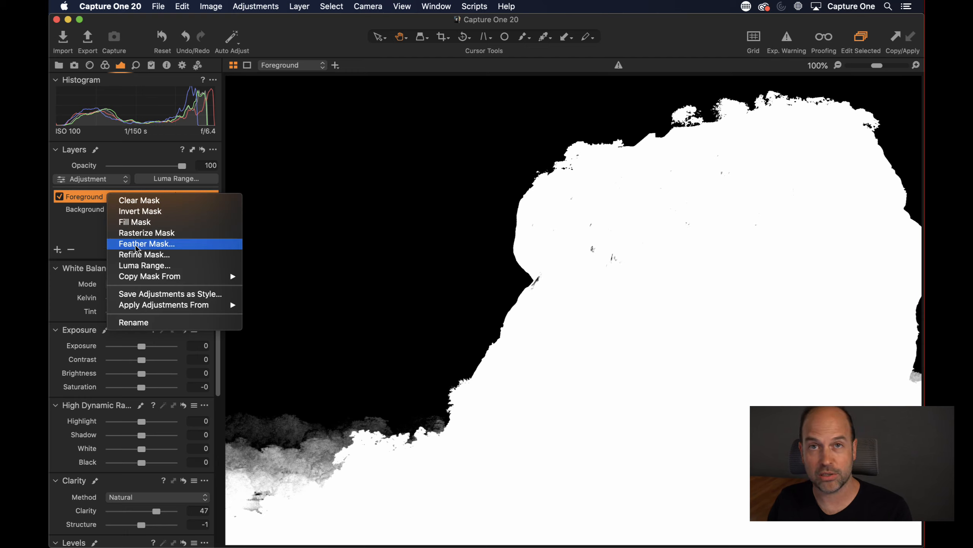
pyautogui.click(137, 244)
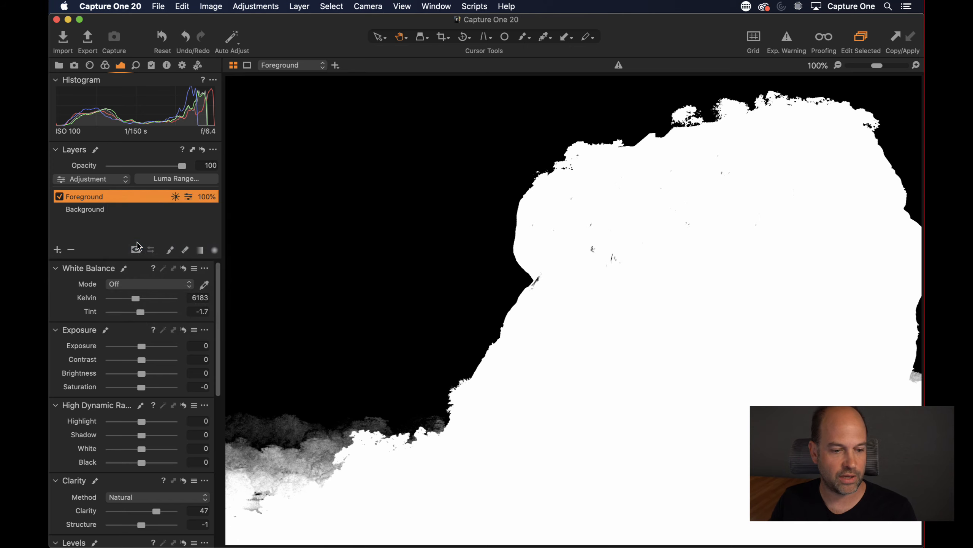
pyautogui.moveTo(496, 152); pyautogui.dragTo(613, 158)
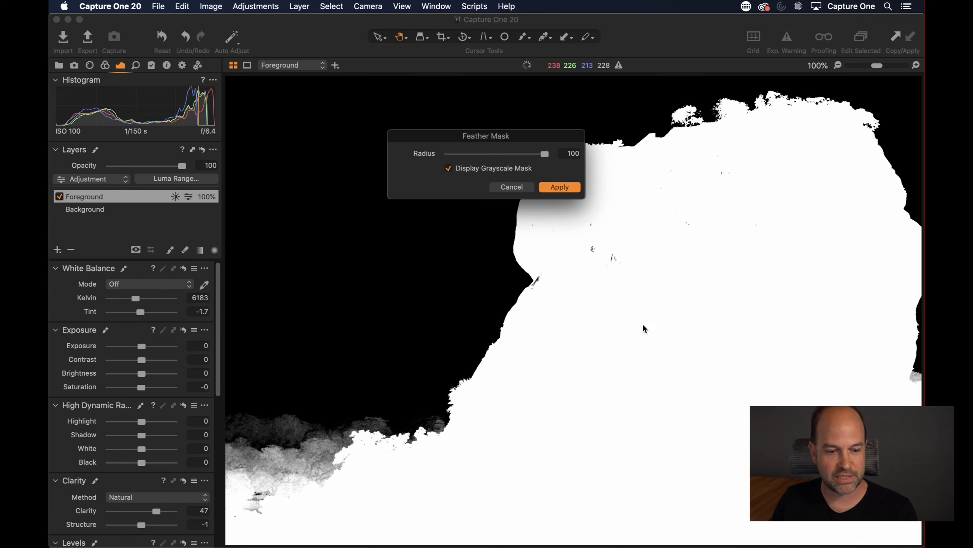
pyautogui.moveTo(495, 135); pyautogui.dragTo(399, 126)
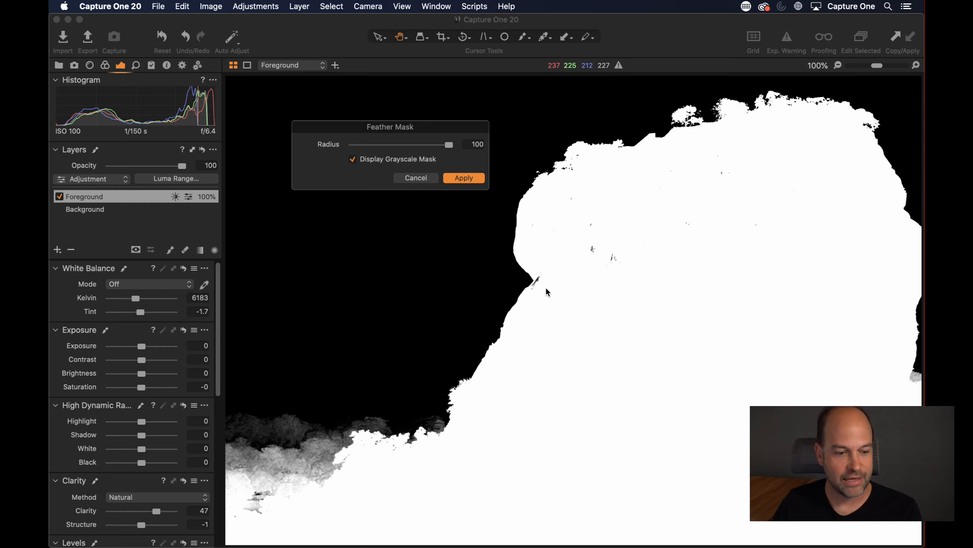
pyautogui.click(415, 179)
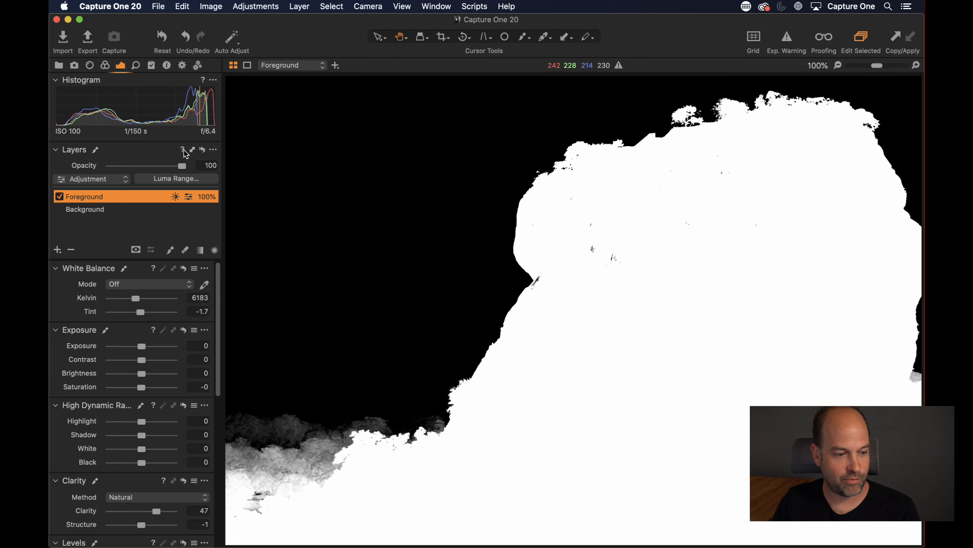
# - Try refining the Foreground layer's mask with a radius of 300
pyautogui.rightClick(118, 197)
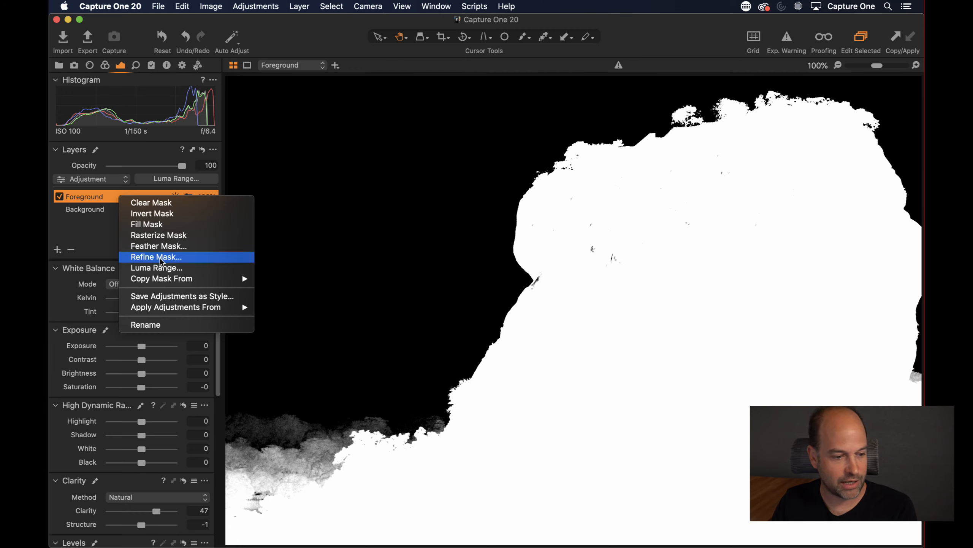
pyautogui.click(152, 257)
pyautogui.moveTo(521, 153); pyautogui.dragTo(450, 125)
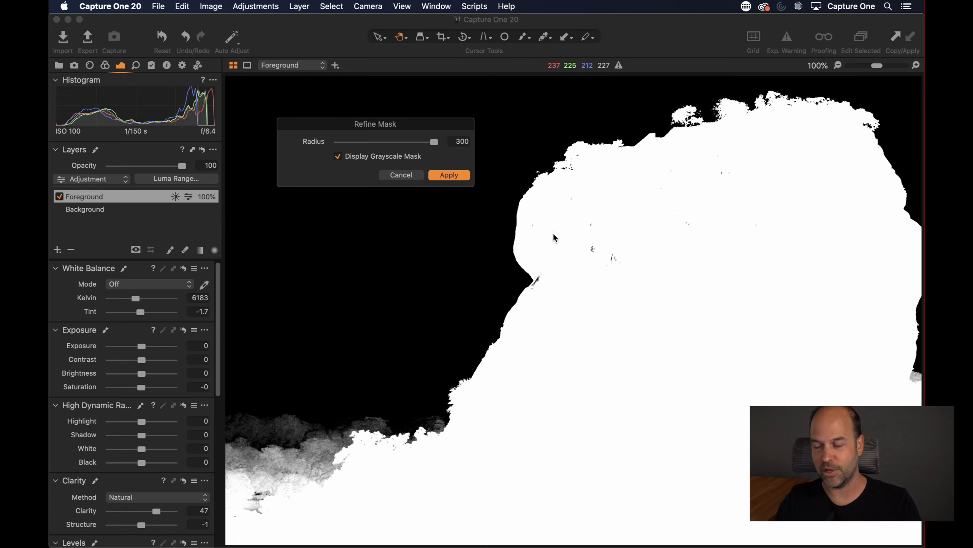
pyautogui.click(402, 176)
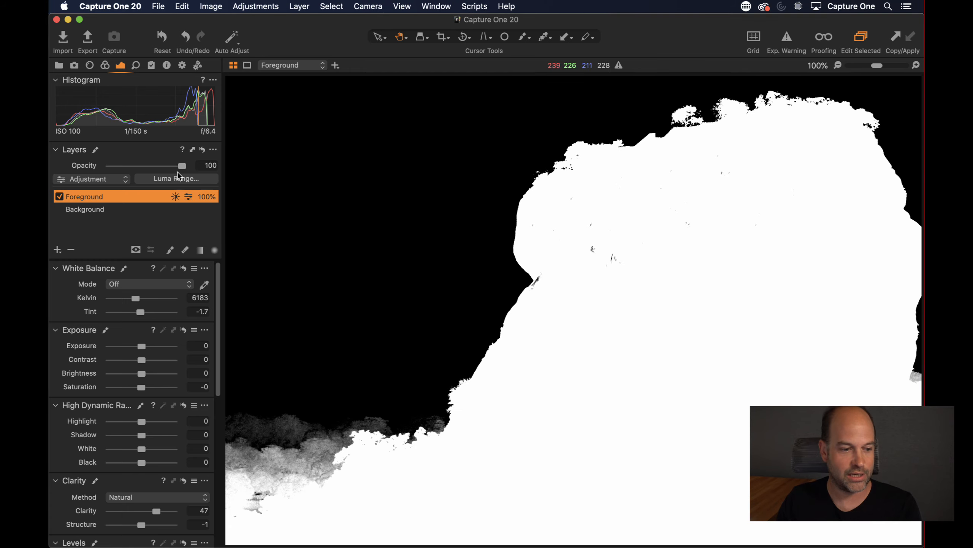
# - Set the Foreground layer's luma range radius to 84.9 and its sensitivity to 100, trying sensitivity 0 in between
pyautogui.click(172, 179)
pyautogui.moveTo(392, 143); pyautogui.dragTo(400, 98)
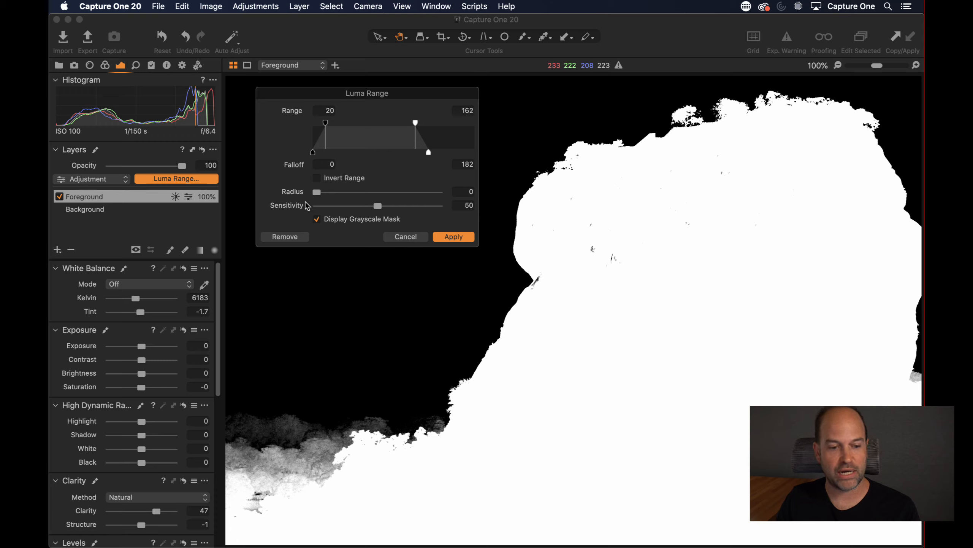
pyautogui.moveTo(318, 192); pyautogui.dragTo(414, 194)
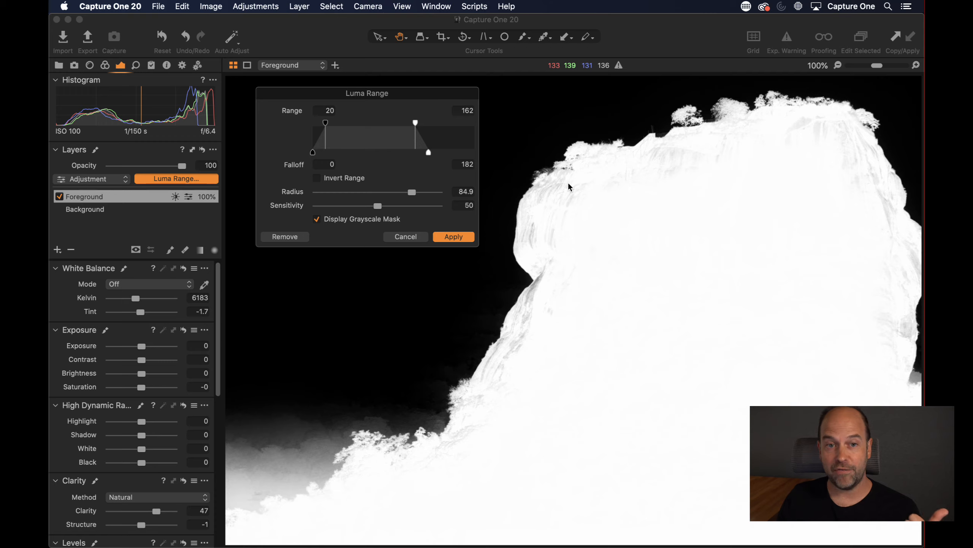
pyautogui.moveTo(378, 206); pyautogui.dragTo(257, 209)
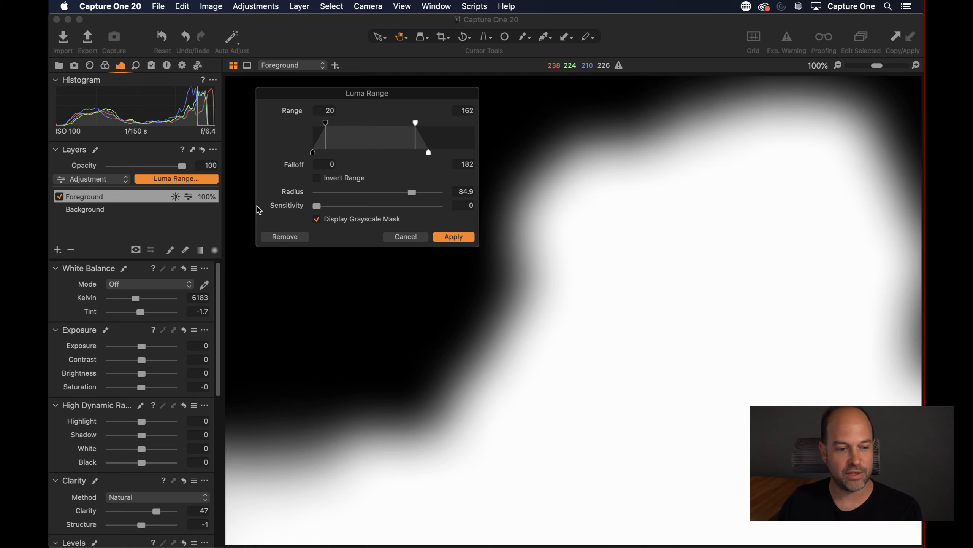
pyautogui.moveTo(317, 206); pyautogui.dragTo(481, 210)
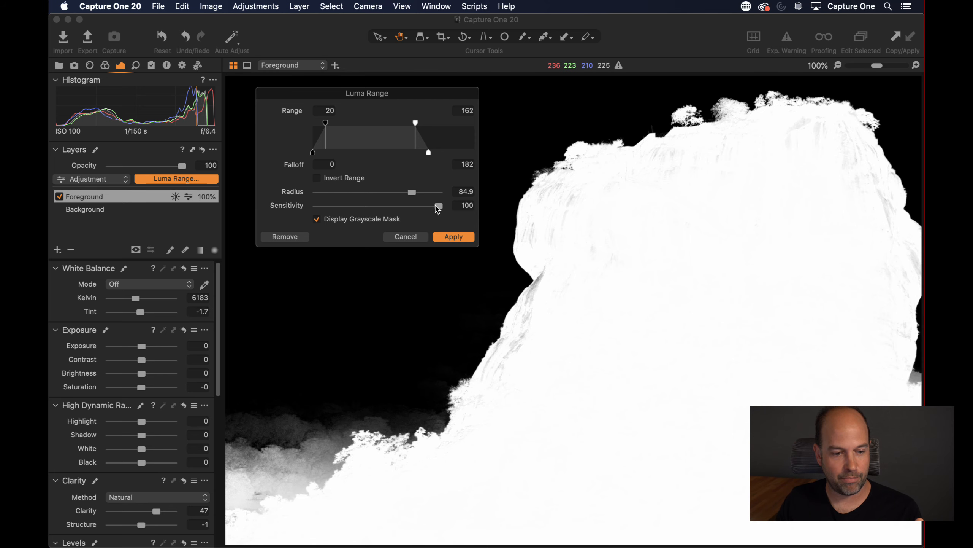
# - Hide the grayscale mask in the luma range settings, compare sensitivity 0 with 100 on the photo, and apply the range at 100
pyautogui.click(317, 220)
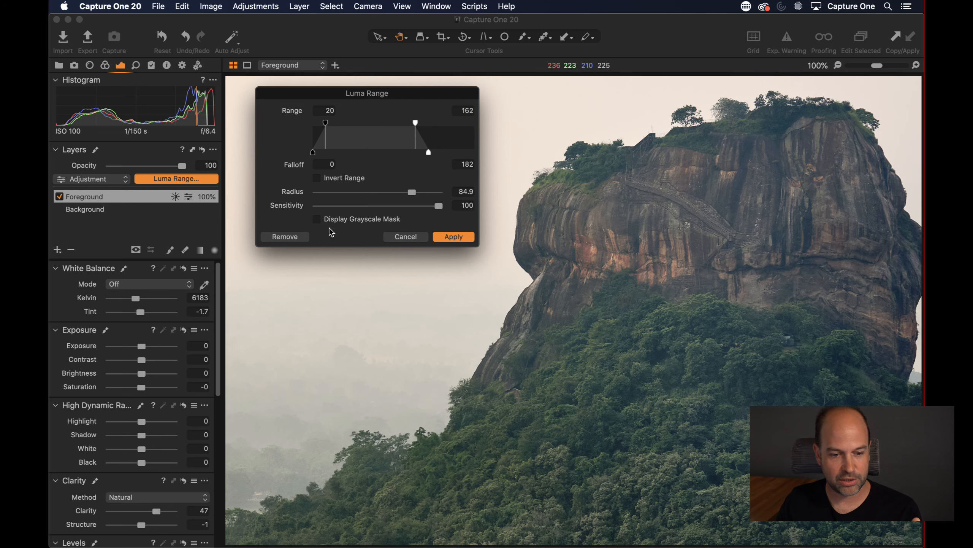
pyautogui.moveTo(438, 206); pyautogui.dragTo(297, 209)
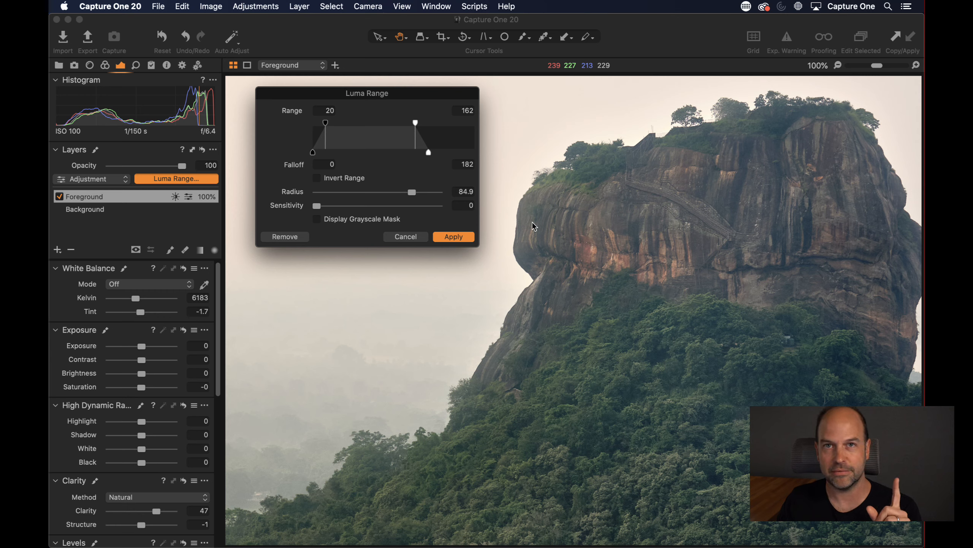
pyautogui.moveTo(318, 208); pyautogui.dragTo(441, 207)
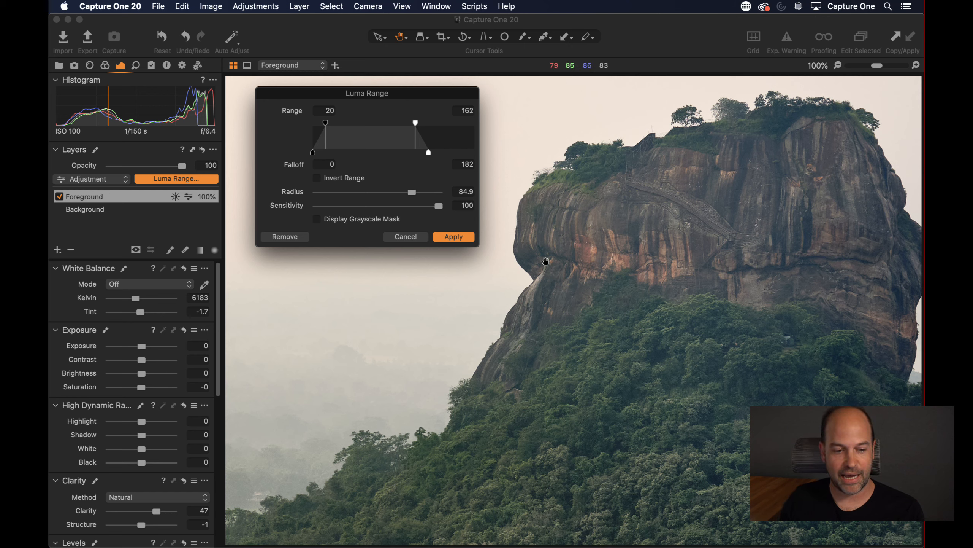
pyautogui.moveTo(438, 206)
pyautogui.mouseDown()
pyautogui.moveTo(286, 214)
pyautogui.moveTo(439, 207)
pyautogui.mouseUp()
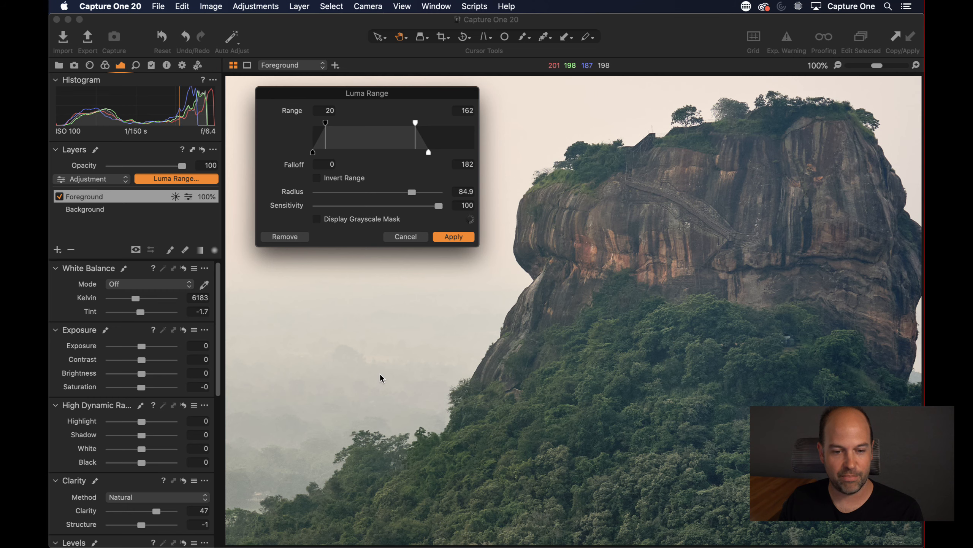
pyautogui.click(454, 236)
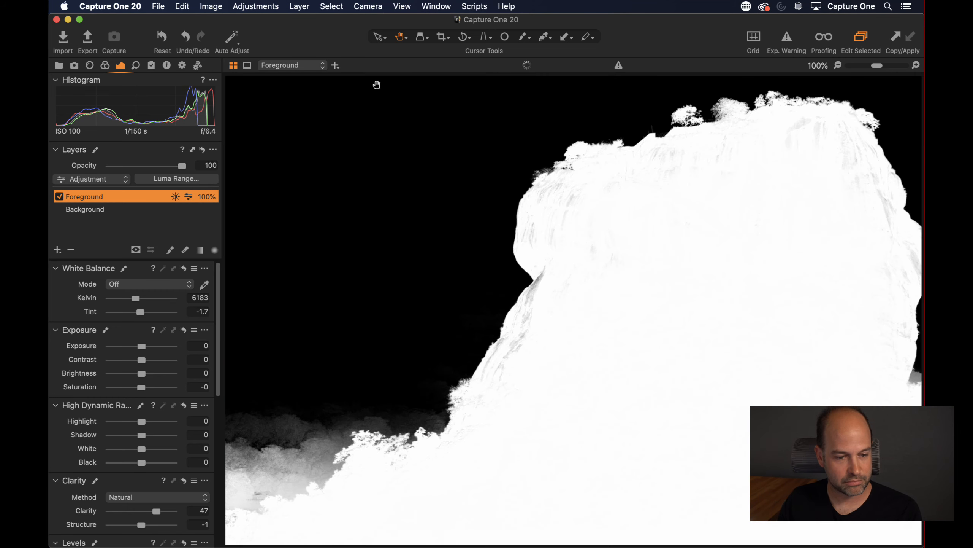
# - Hide the mask on the full image and set the Foreground layer's luma range sensitivity to 0
pyautogui.doubleClick(541, 271)
pyautogui.press('m')
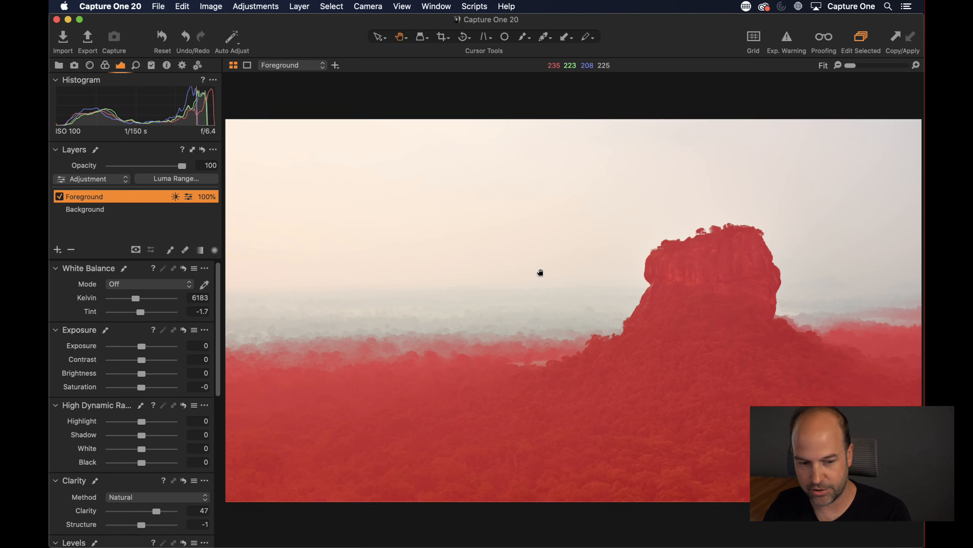
pyautogui.press('m')
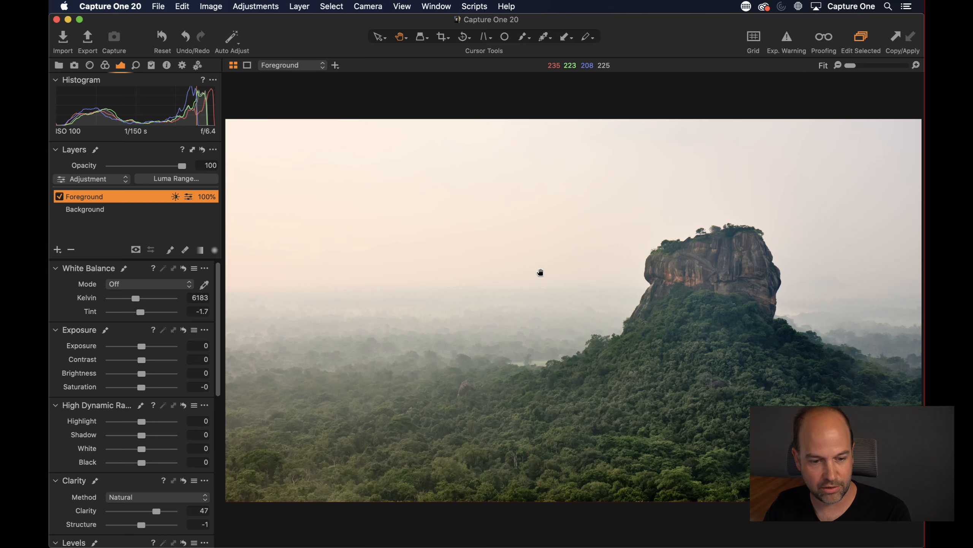
pyautogui.click(175, 179)
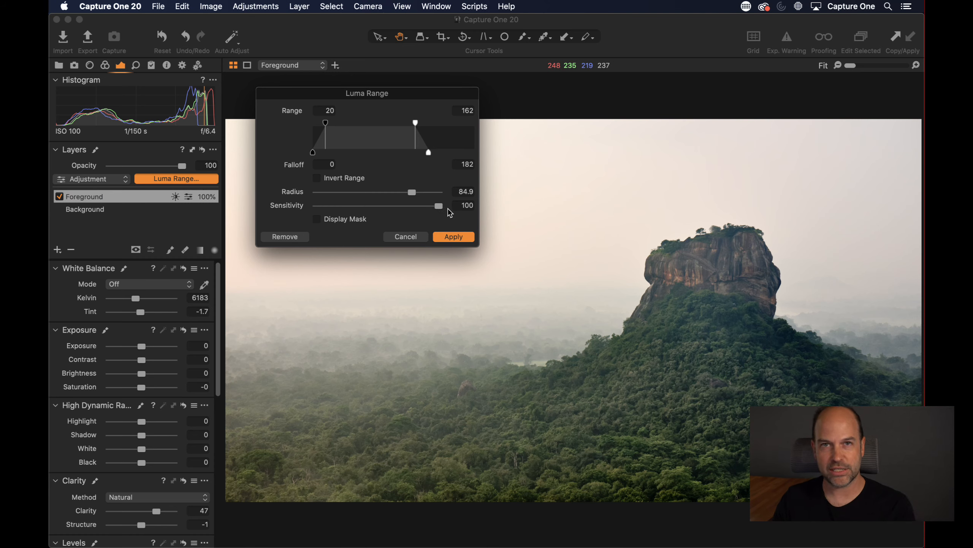
pyautogui.moveTo(438, 206); pyautogui.dragTo(262, 208)
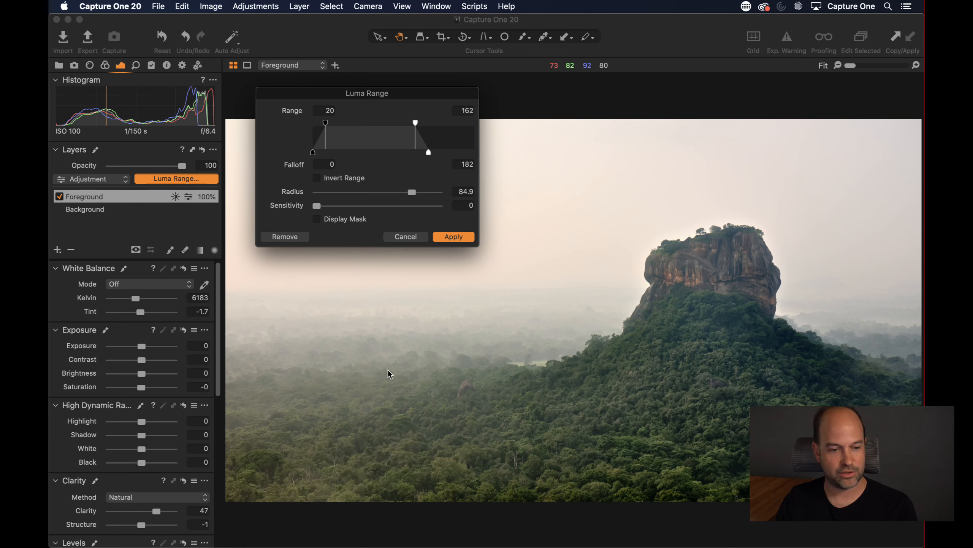
pyautogui.click(462, 239)
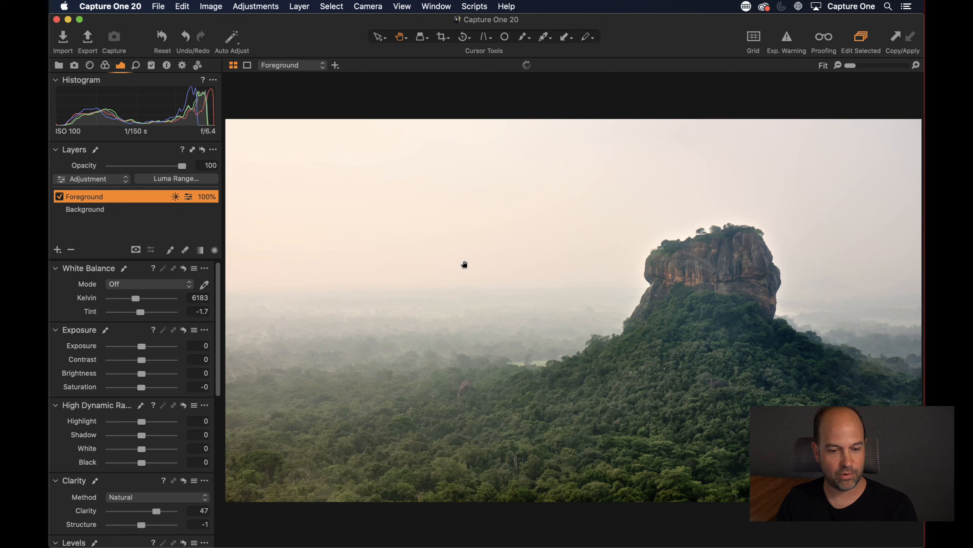
# - Compare the photo with and without the Foreground layer, and preview it without any adjustments
pyautogui.click(59, 195)
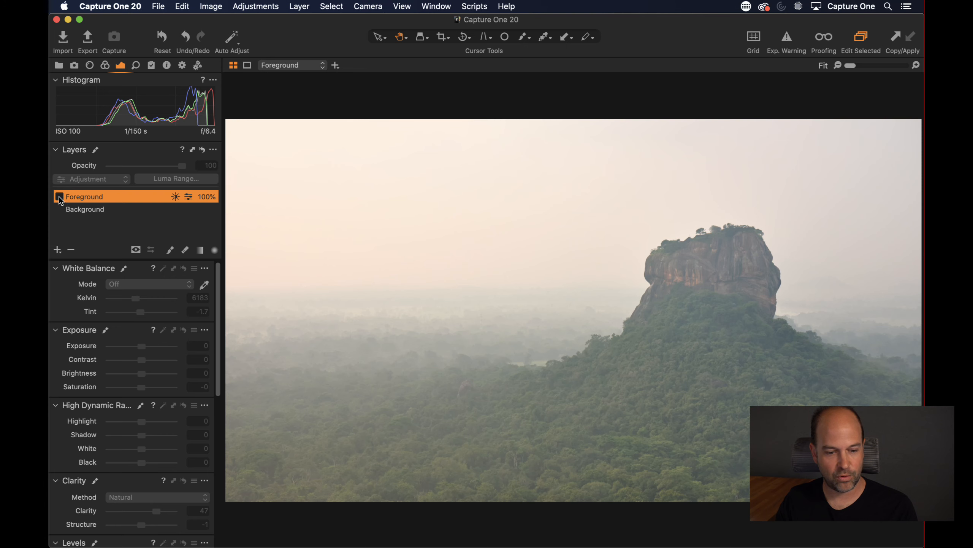
pyautogui.click(60, 196)
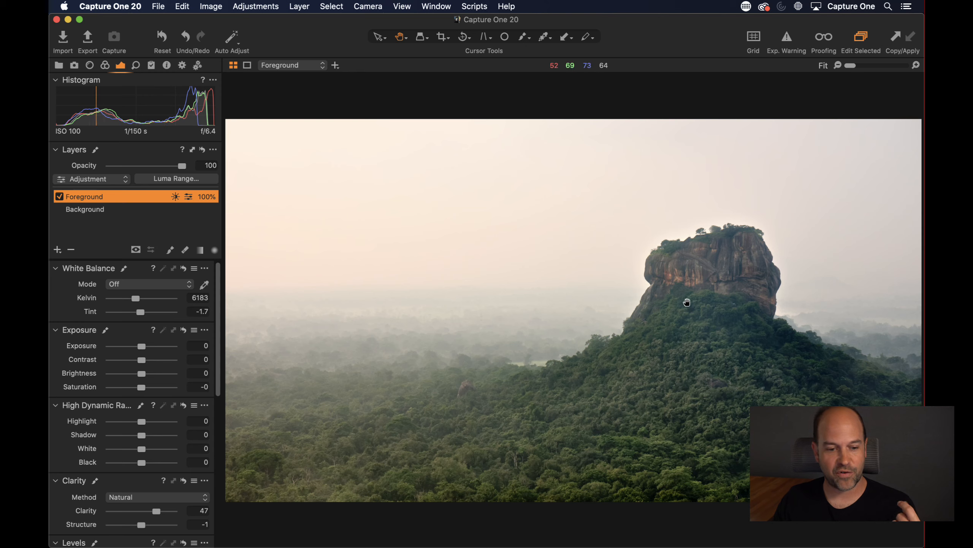
pyautogui.keyDown('alt'); pyautogui.click(164, 35); pyautogui.keyUp('alt')
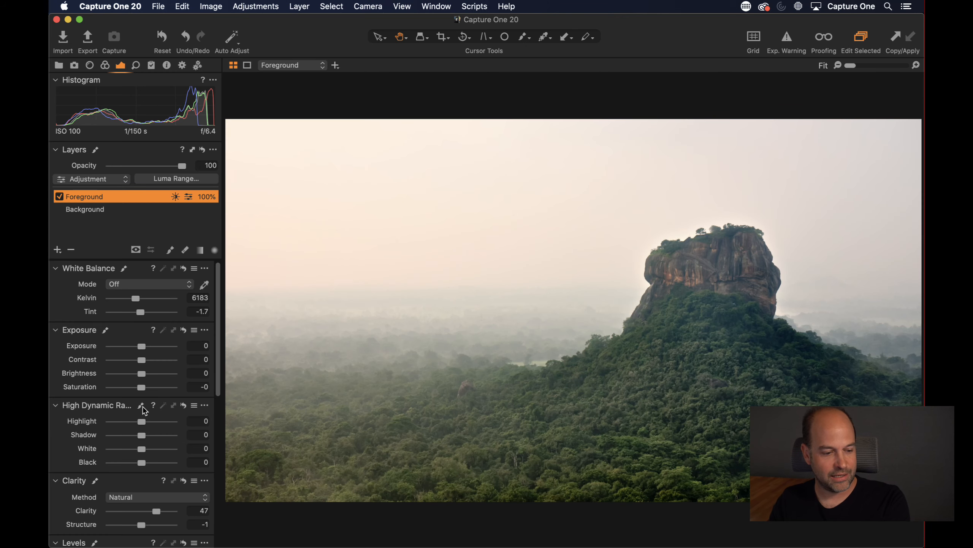
# - Set the Foreground layer's Clarity to 65 and Saturation to 24, and display its mask over the photo
pyautogui.scroll(-5, 143, 406)
pyautogui.scroll(2, 153, 384)
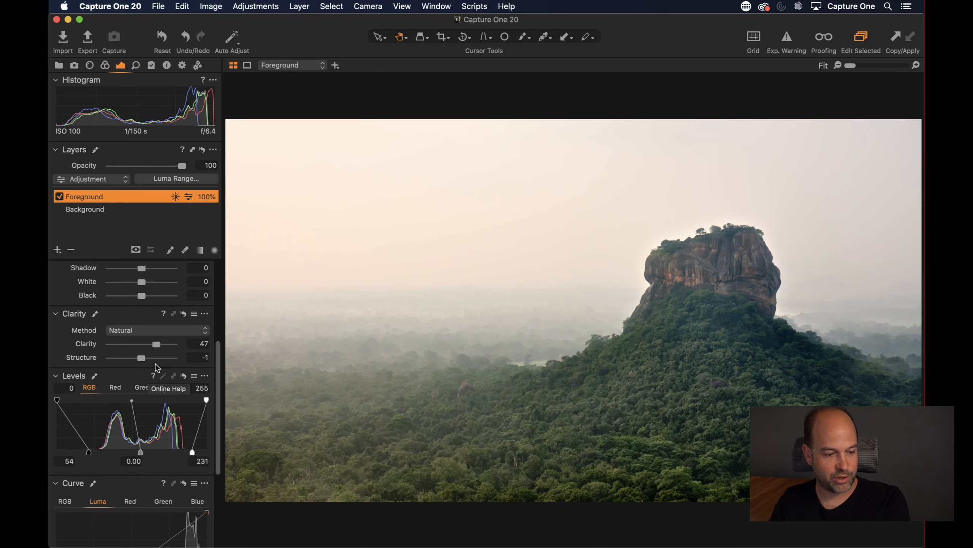
pyautogui.moveTo(156, 344)
pyautogui.mouseDown()
pyautogui.moveTo(173, 344)
pyautogui.moveTo(145, 348)
pyautogui.moveTo(162, 348)
pyautogui.mouseUp()
pyautogui.scroll(4, 146, 351)
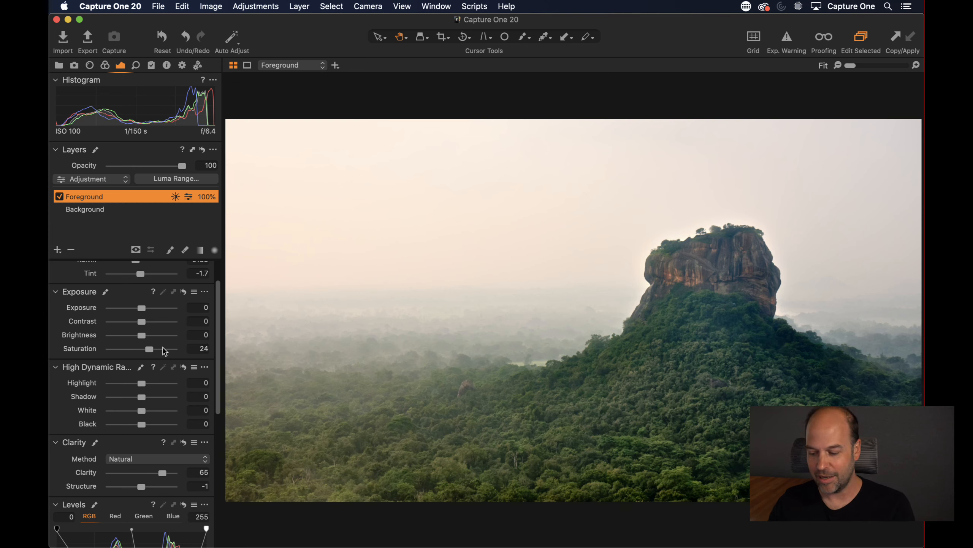
pyautogui.press('m')
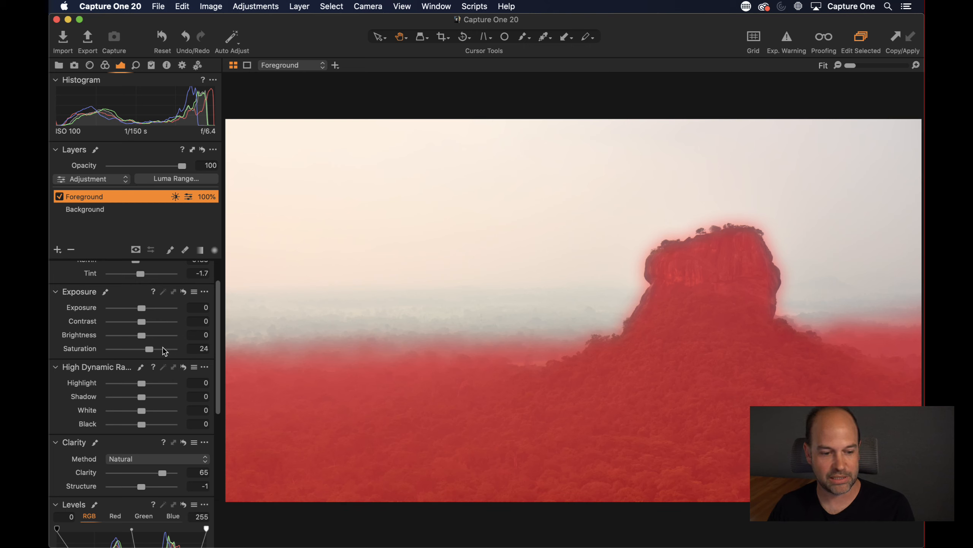
# - Hide the mask, add a new layer, and brush a mask over the forest, the hazy horizon and the rock
pyautogui.press('m')
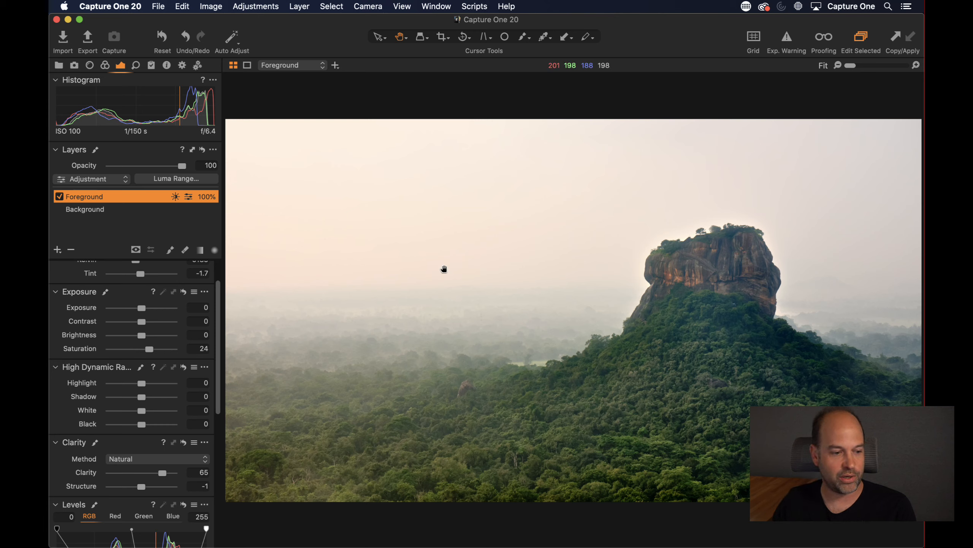
pyautogui.click(57, 250)
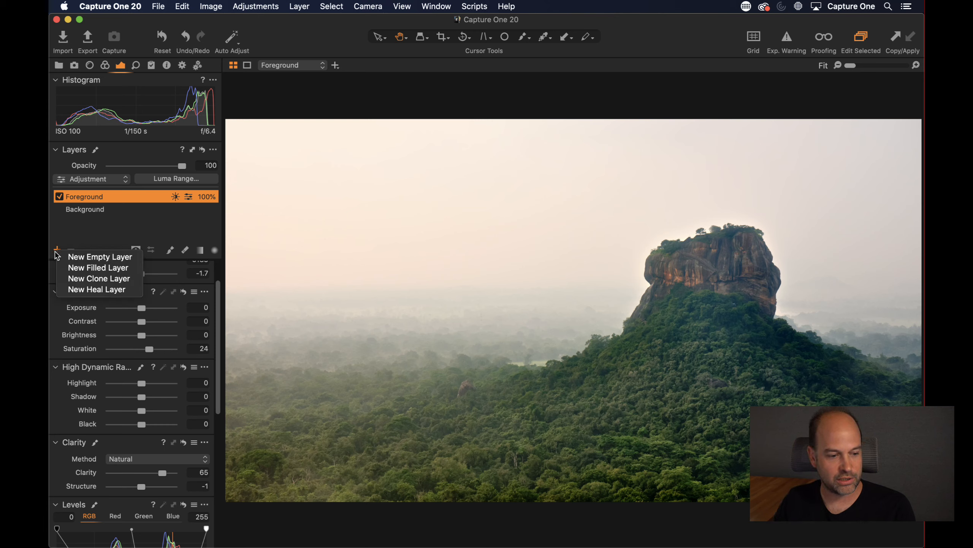
pyautogui.click(71, 222)
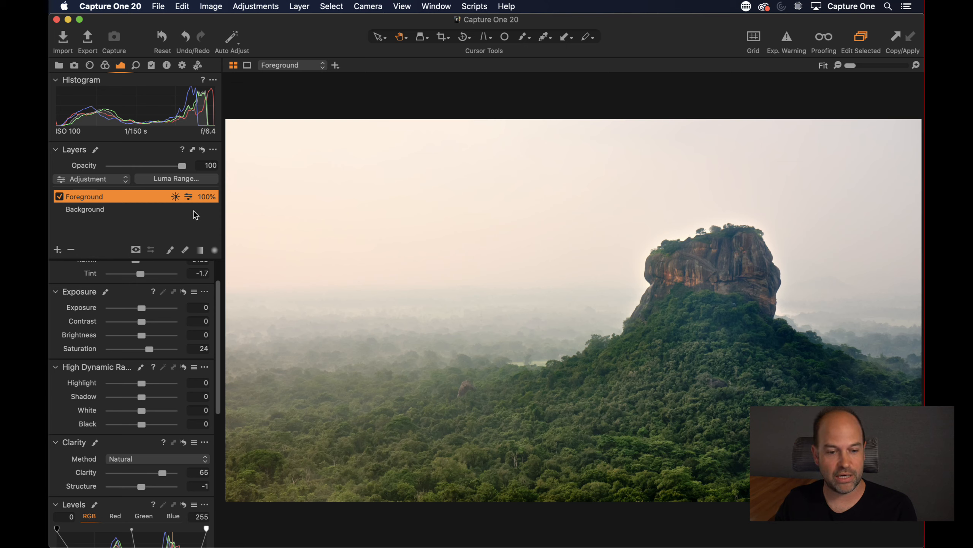
pyautogui.click(58, 249)
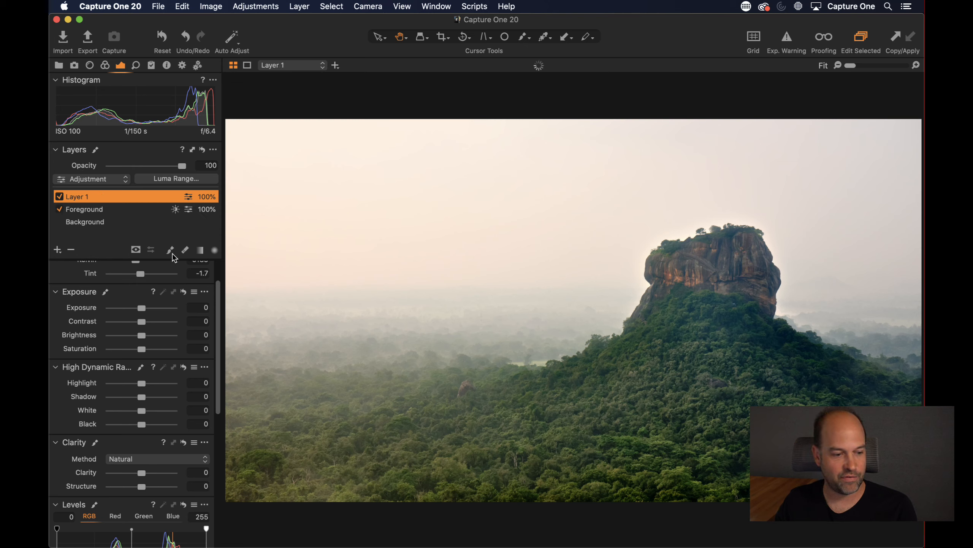
pyautogui.rightClick(376, 322)
pyautogui.moveTo(377, 324)
pyautogui.mouseDown()
pyautogui.moveTo(391, 352)
pyautogui.moveTo(483, 359)
pyautogui.mouseUp()
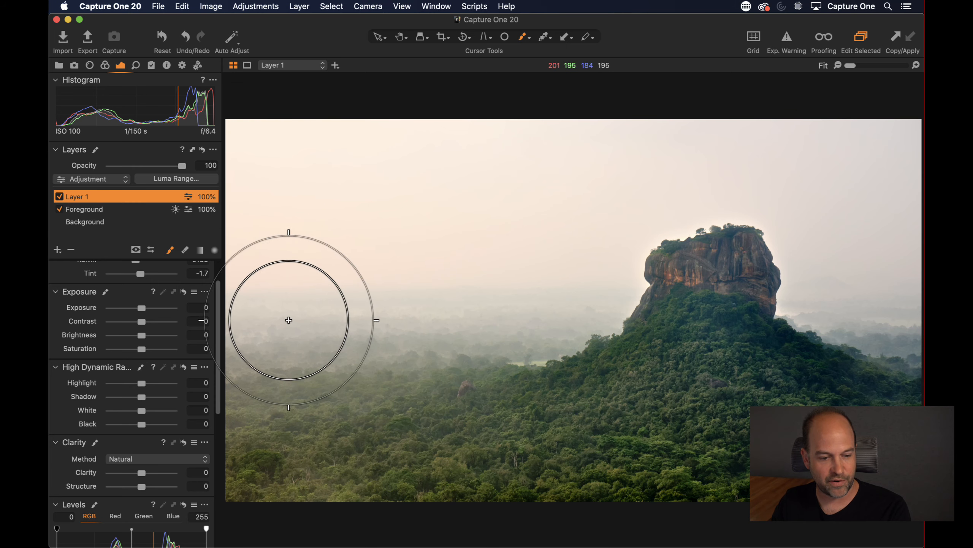
pyautogui.moveTo(497, 343)
pyautogui.mouseDown()
pyautogui.moveTo(327, 335)
pyautogui.moveTo(522, 351)
pyautogui.moveTo(627, 271)
pyautogui.moveTo(766, 245)
pyautogui.moveTo(836, 341)
pyautogui.moveTo(938, 365)
pyautogui.moveTo(707, 244)
pyautogui.moveTo(519, 348)
pyautogui.moveTo(240, 377)
pyautogui.moveTo(219, 341)
pyautogui.moveTo(252, 281)
pyautogui.moveTo(267, 295)
pyautogui.moveTo(282, 386)
pyautogui.moveTo(437, 439)
pyautogui.moveTo(782, 372)
pyautogui.moveTo(691, 363)
pyautogui.moveTo(868, 407)
pyautogui.moveTo(922, 459)
pyautogui.moveTo(715, 483)
pyautogui.moveTo(249, 467)
pyautogui.mouseUp()
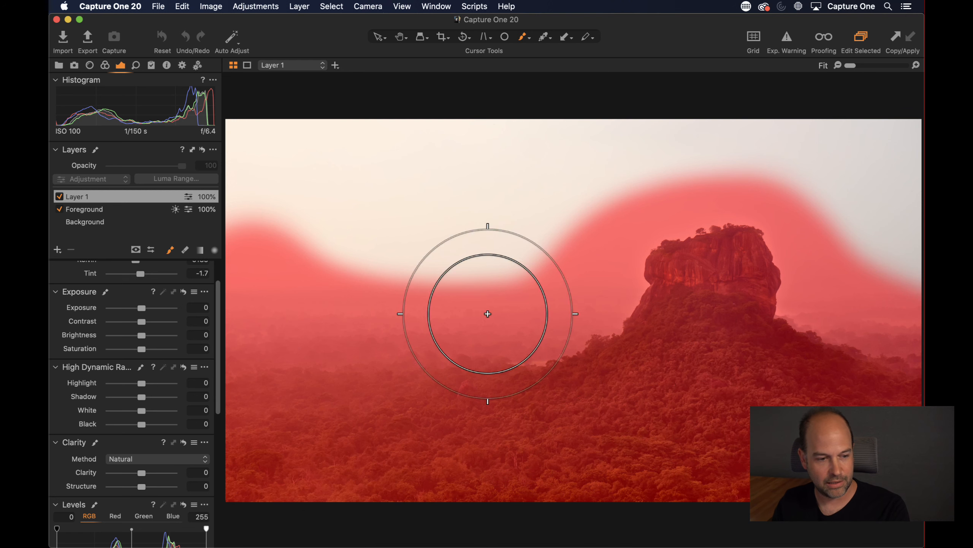
# - Try a luma range of 20 to 141 with falloff 0 to 161, discard it, and delete the brushed Layer 1
pyautogui.click(177, 179)
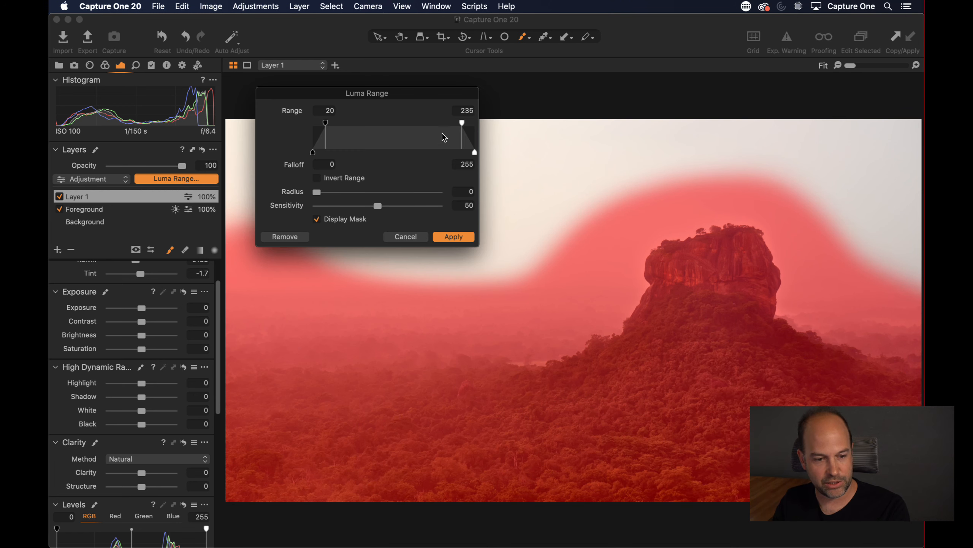
pyautogui.moveTo(467, 119); pyautogui.dragTo(403, 126)
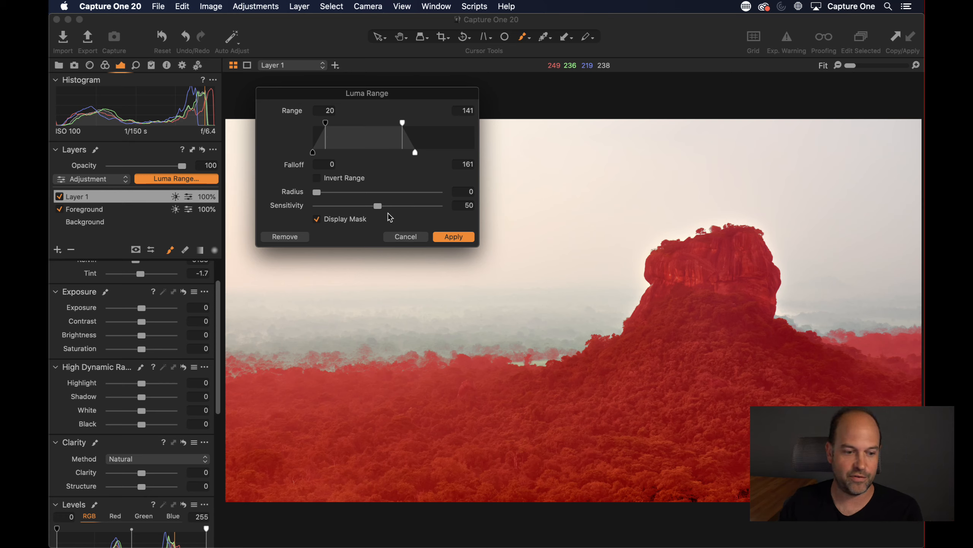
pyautogui.click(405, 237)
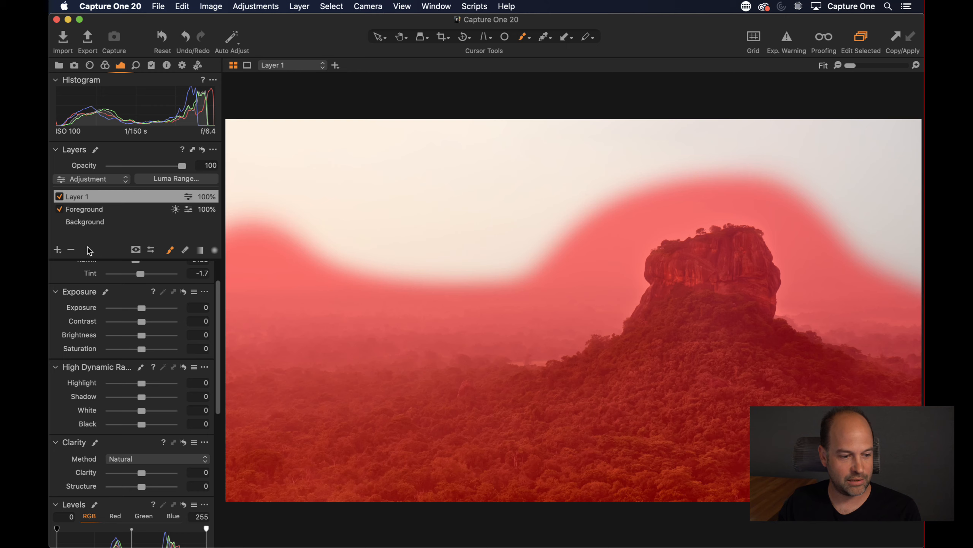
pyautogui.click(70, 250)
# - Add a new layer and draw a linear gradient mask on it from the photo's bottom edge up into the sky
pyautogui.click(57, 249)
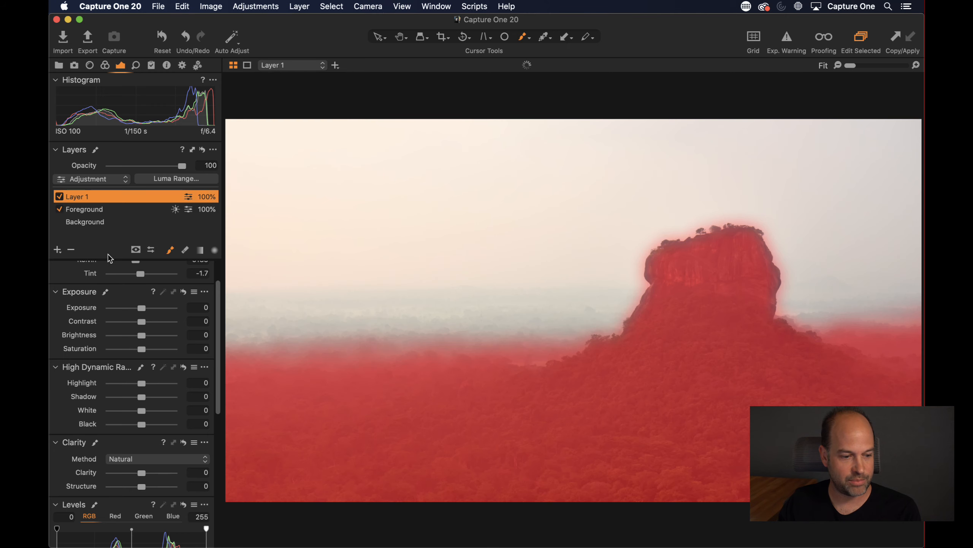
pyautogui.click(200, 250)
pyautogui.moveTo(629, 497); pyautogui.dragTo(613, 152)
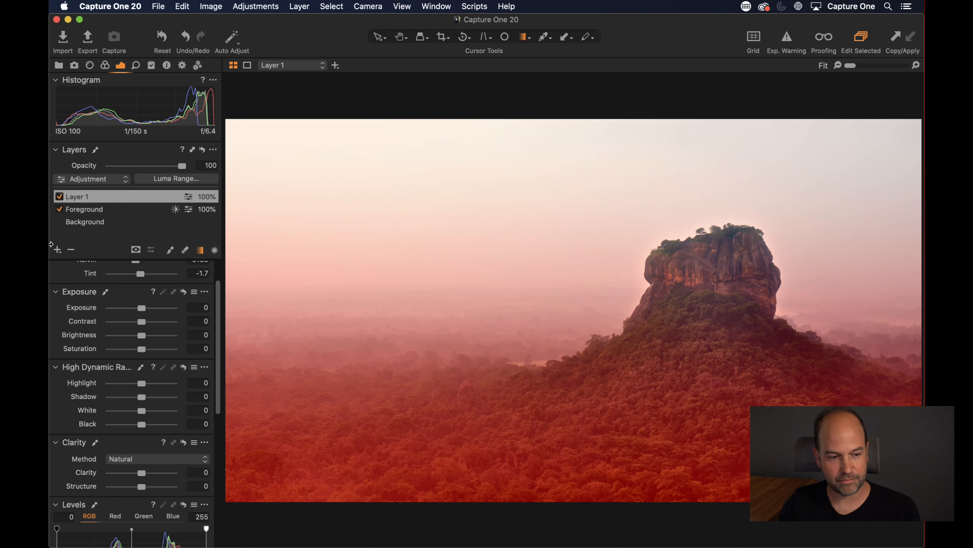
# - Apply a luma range of 20 to 117 with falloff 0 to 137 to the gradient layer
pyautogui.click(164, 180)
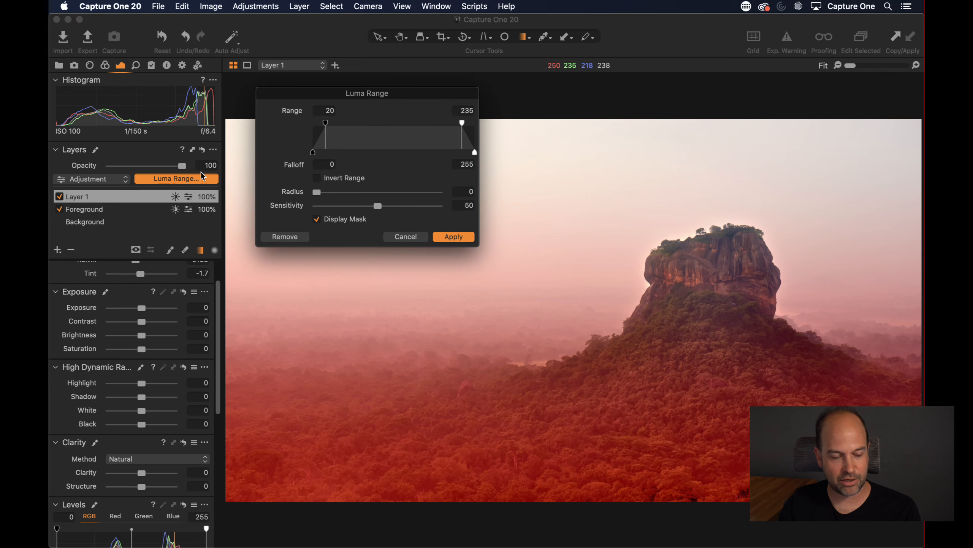
pyautogui.moveTo(466, 123); pyautogui.dragTo(387, 126)
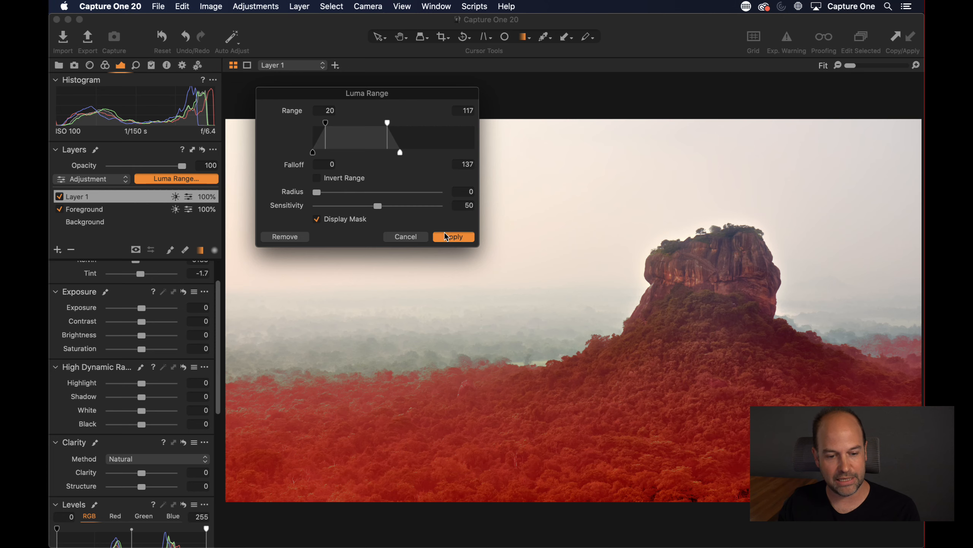
pyautogui.click(453, 237)
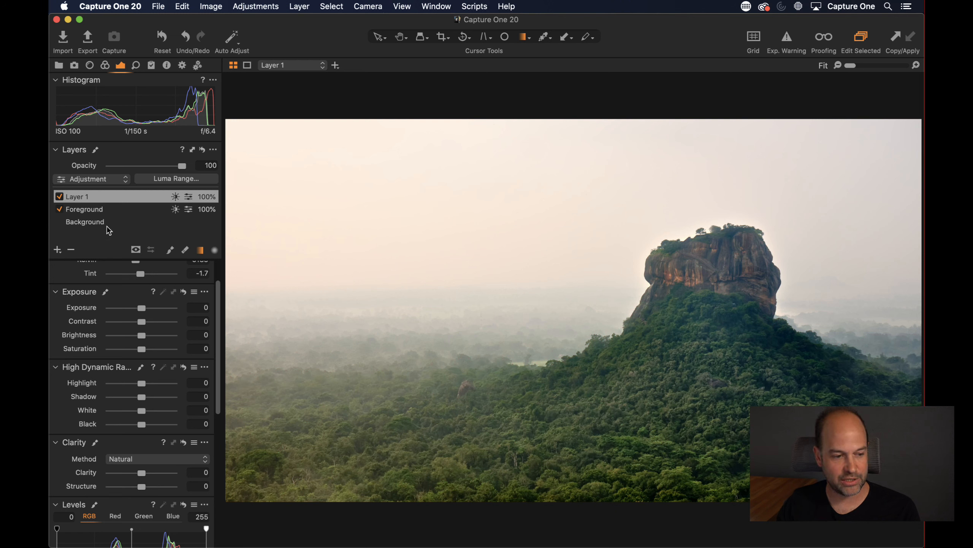
# - Turn off the Foreground layer and set Layer 1's Clarity to 75
pyautogui.click(60, 210)
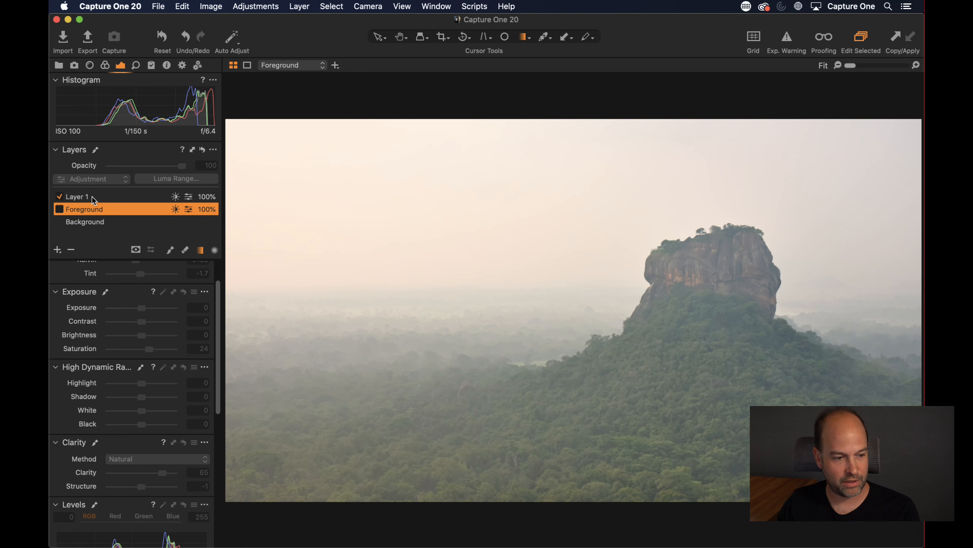
pyautogui.click(94, 196)
pyautogui.scroll(-1, 141, 409)
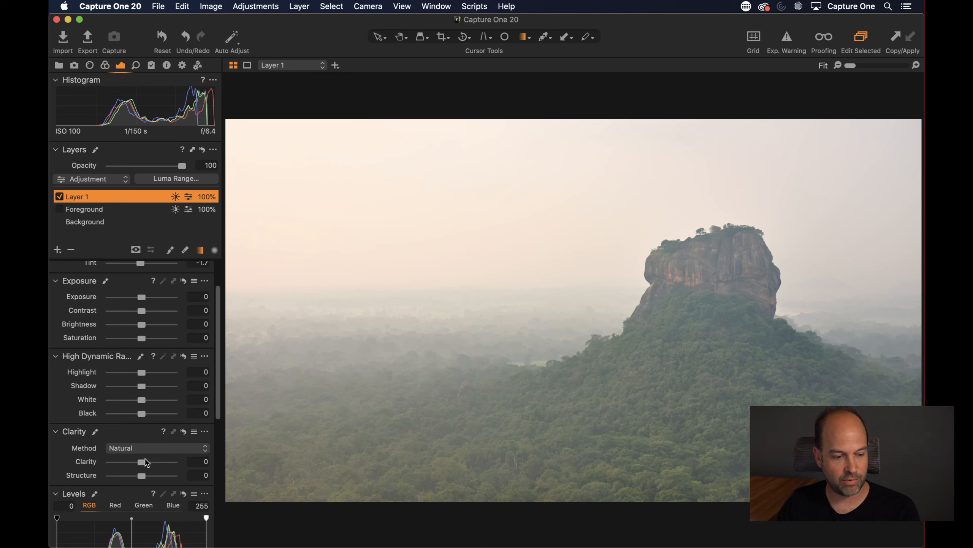
pyautogui.moveTo(144, 459); pyautogui.dragTo(173, 464)
# - Set Layer 1's RGB input levels to 60 for the shadows and 232 for the highlights, and its Saturation to 15
pyautogui.scroll(3, 135, 415)
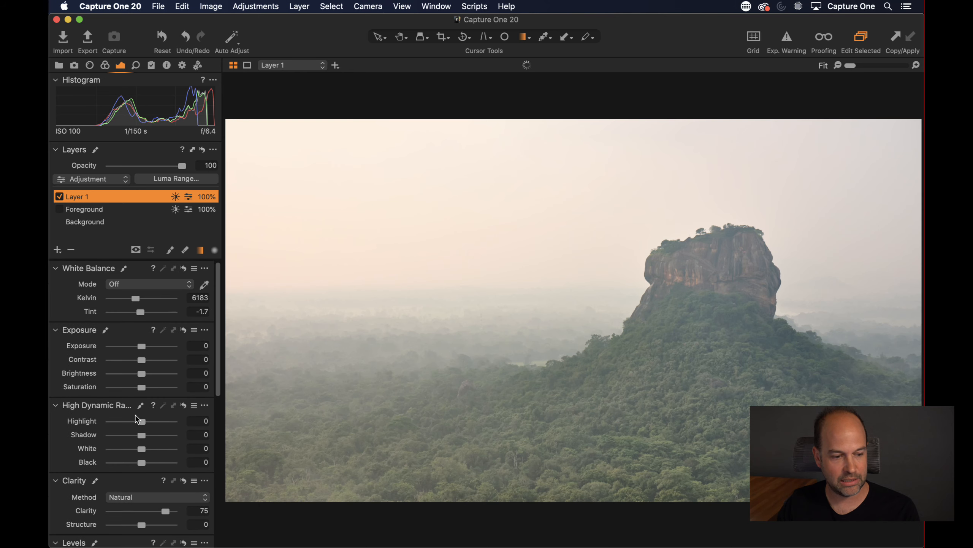
pyautogui.scroll(-10, 138, 441)
pyautogui.scroll(3, 140, 468)
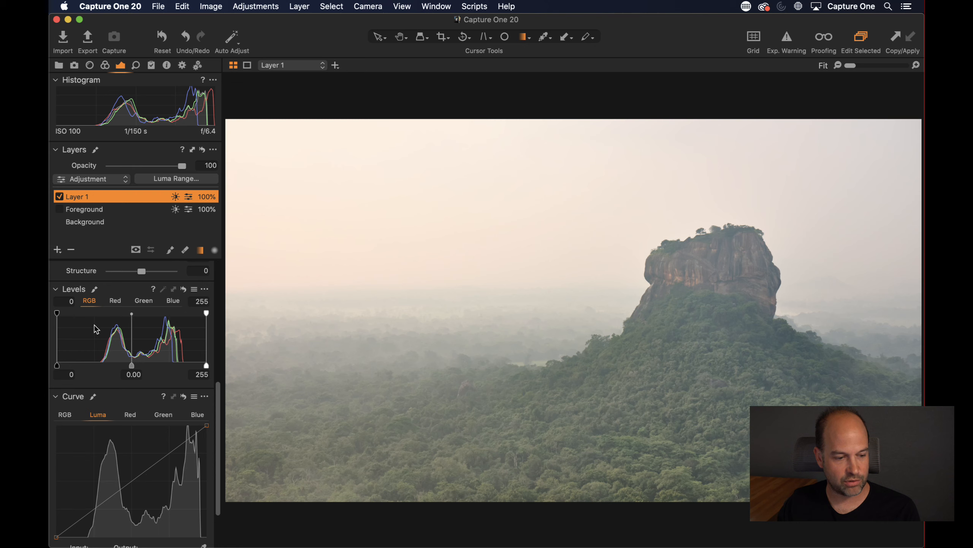
pyautogui.moveTo(58, 366); pyautogui.dragTo(92, 365)
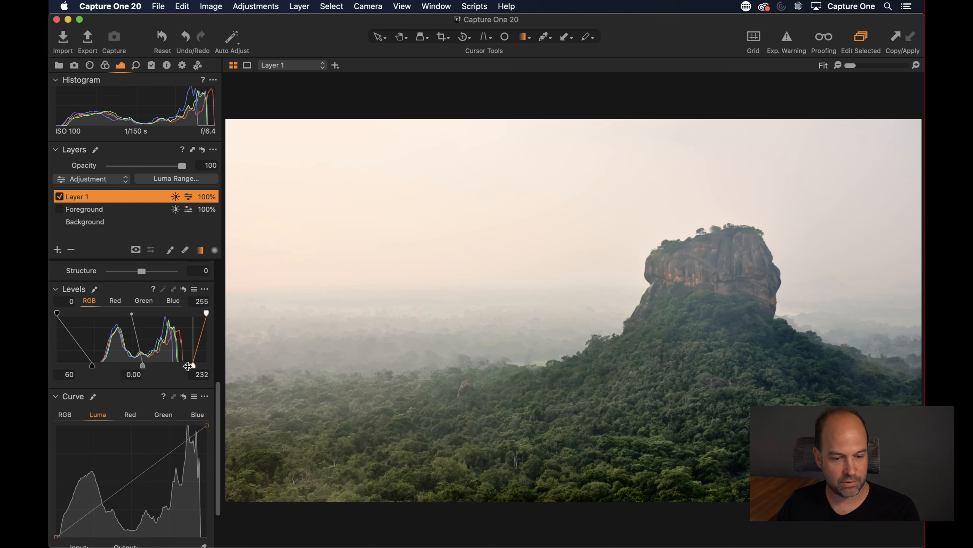
pyautogui.scroll(8, 168, 397)
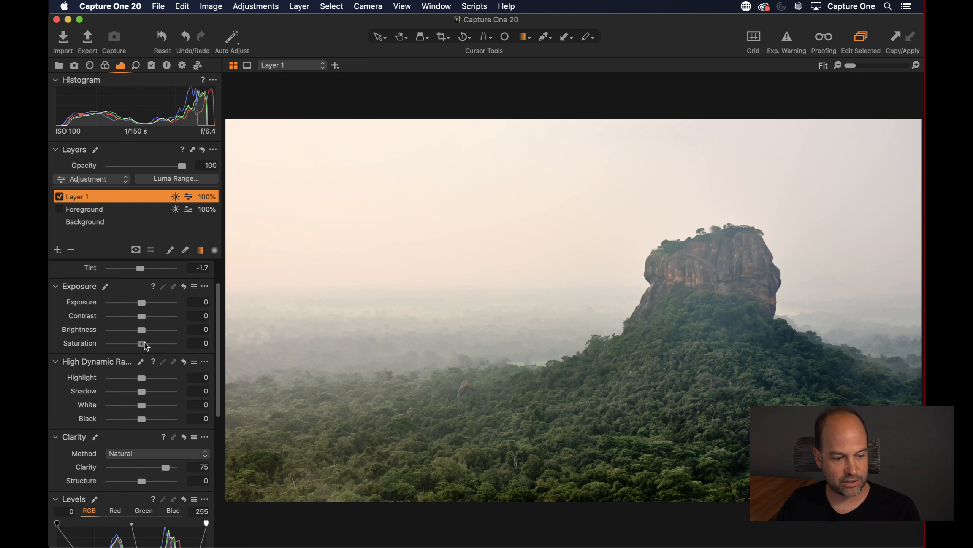
pyautogui.moveTo(145, 344)
pyautogui.mouseDown()
pyautogui.moveTo(157, 343)
pyautogui.moveTo(149, 343)
pyautogui.mouseUp()
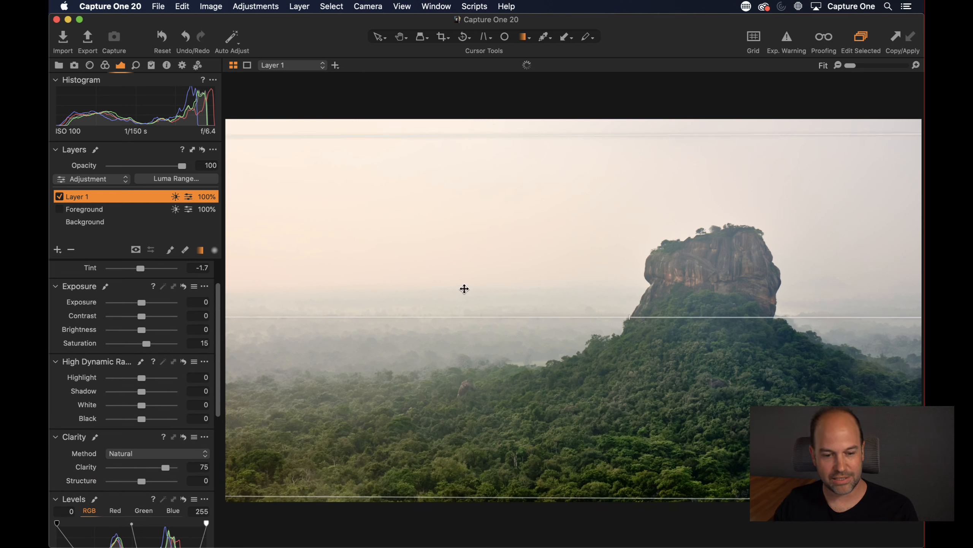
# - Compare the photo with only the Foreground layer on against the photo with only Layer 1 on
pyautogui.click(58, 196)
pyautogui.click(59, 209)
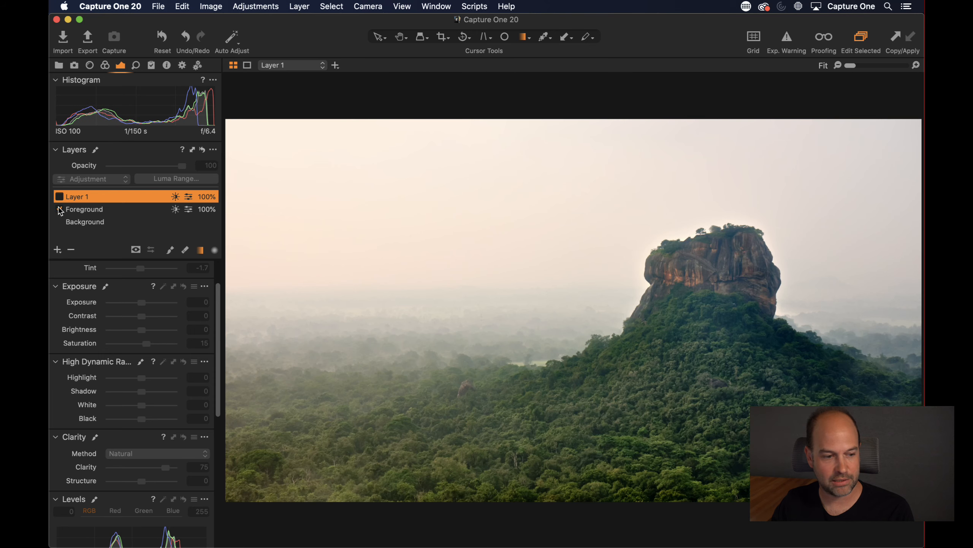
pyautogui.click(59, 209)
pyautogui.click(58, 196)
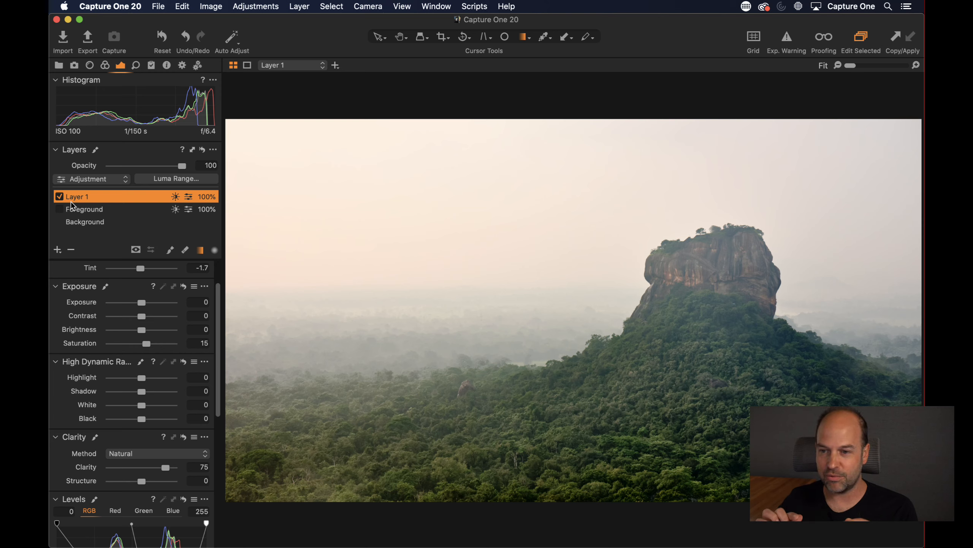
# - Display Layer 1's mask, try brushing over the sky, and rasterize the layer's mask
pyautogui.press('g')
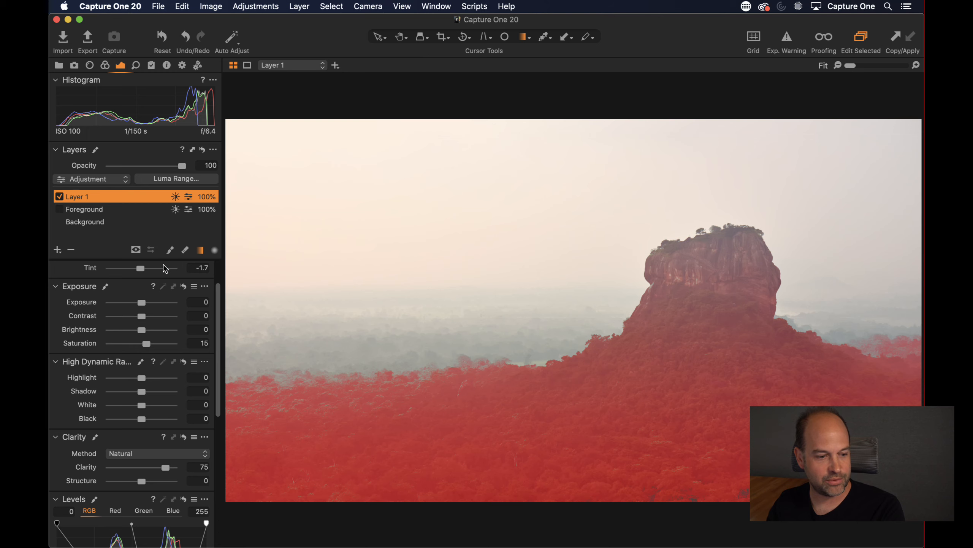
pyautogui.click(171, 251)
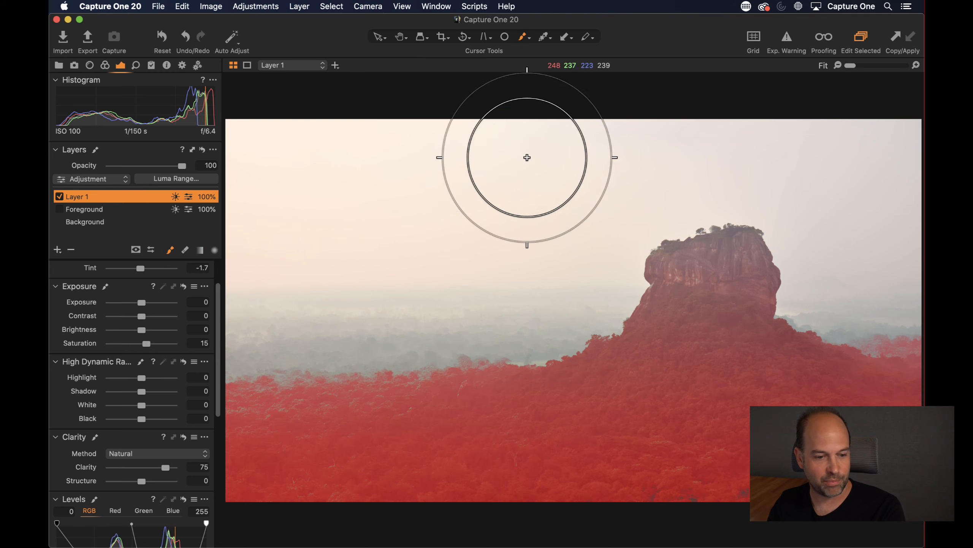
pyautogui.click(471, 147)
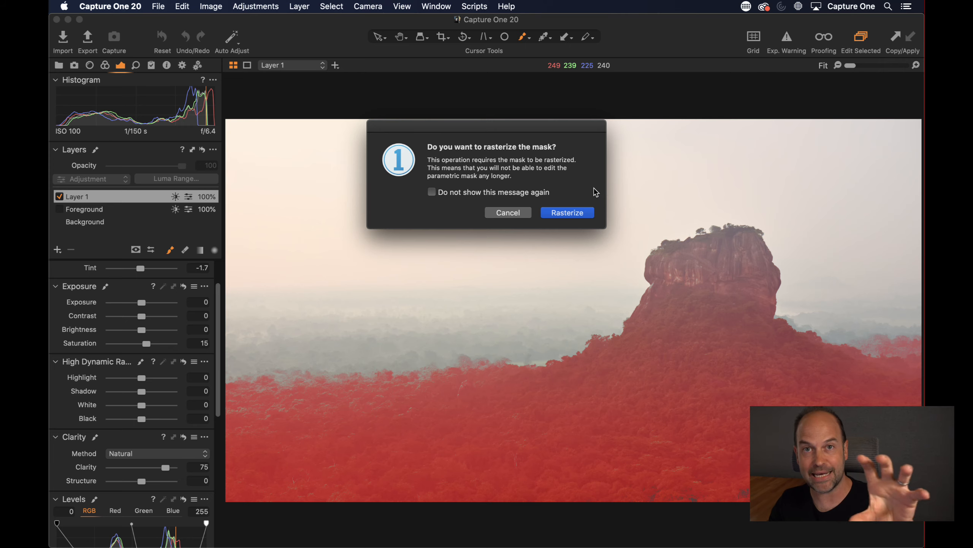
pyautogui.click(508, 213)
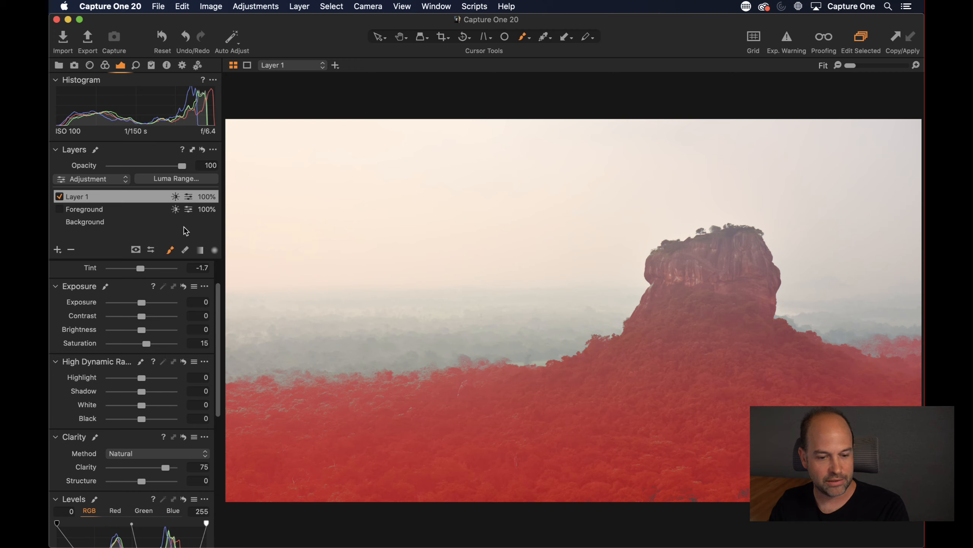
pyautogui.rightClick(134, 197)
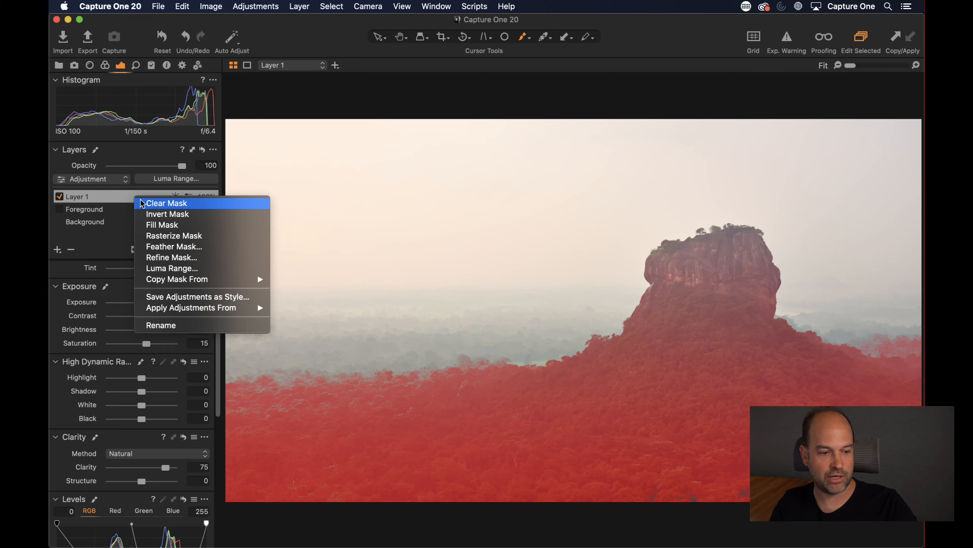
pyautogui.click(168, 237)
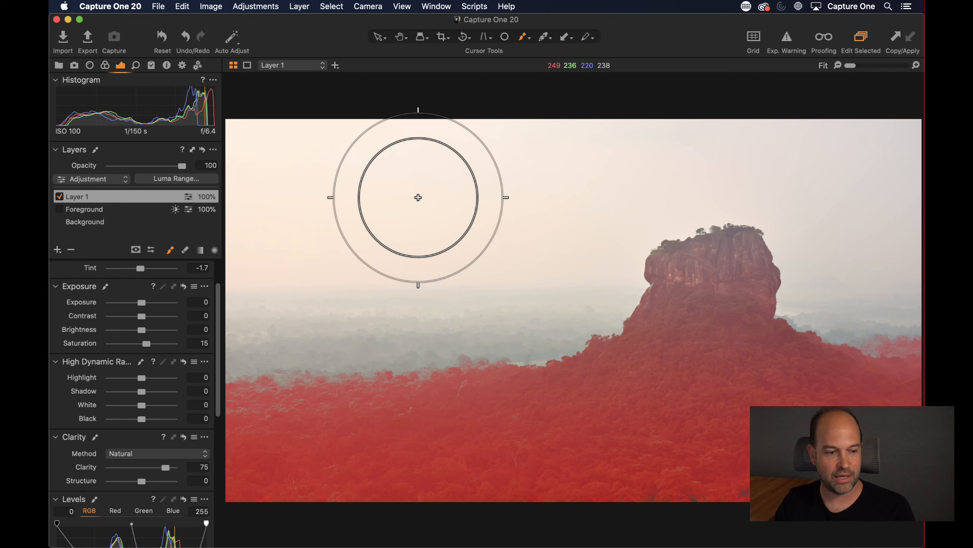
# - Brush a round spot into the sky on Layer 1's mask, and erase that spot and the mask over the rock
pyautogui.click(399, 191)
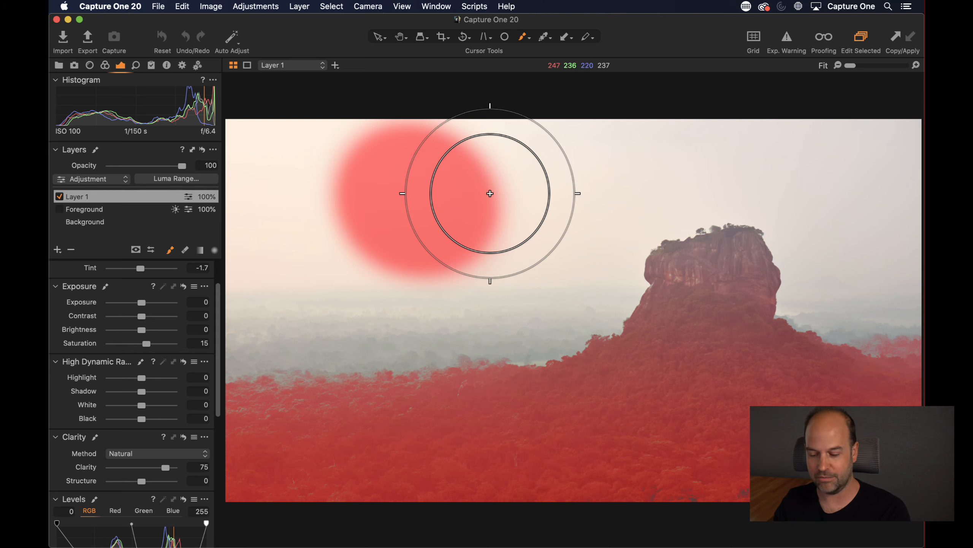
pyautogui.press('e')
pyautogui.moveTo(480, 202)
pyautogui.mouseDown()
pyautogui.moveTo(473, 226)
pyautogui.moveTo(495, 190)
pyautogui.moveTo(393, 158)
pyautogui.moveTo(352, 174)
pyautogui.mouseUp()
pyautogui.moveTo(690, 264); pyautogui.dragTo(832, 273)
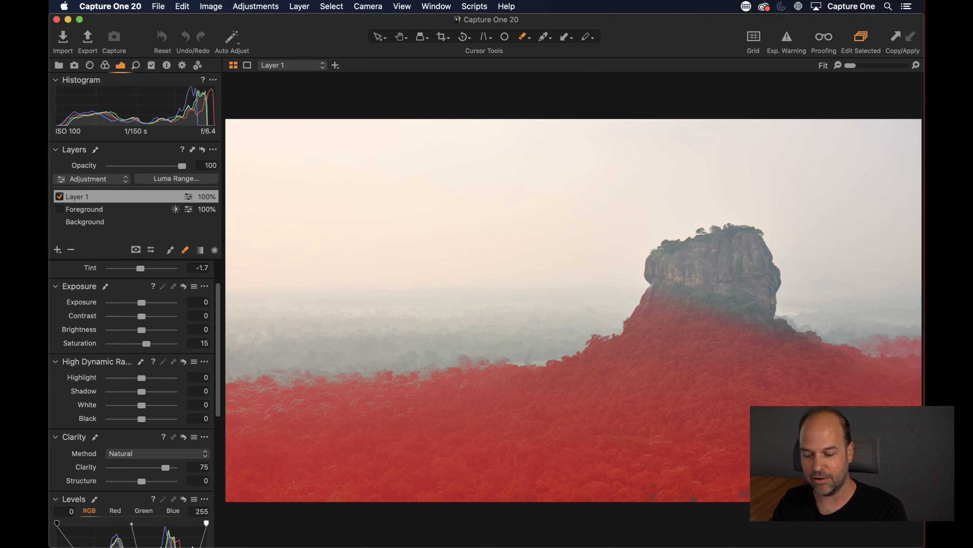
# - Undo the last mask erasures and erase only the painted spot in the sky
pyautogui.press('super+z')
pyautogui.press('super+z')
pyautogui.moveTo(470, 197)
pyautogui.mouseDown()
pyautogui.moveTo(389, 168)
pyautogui.moveTo(480, 197)
pyautogui.moveTo(387, 257)
pyautogui.mouseUp()
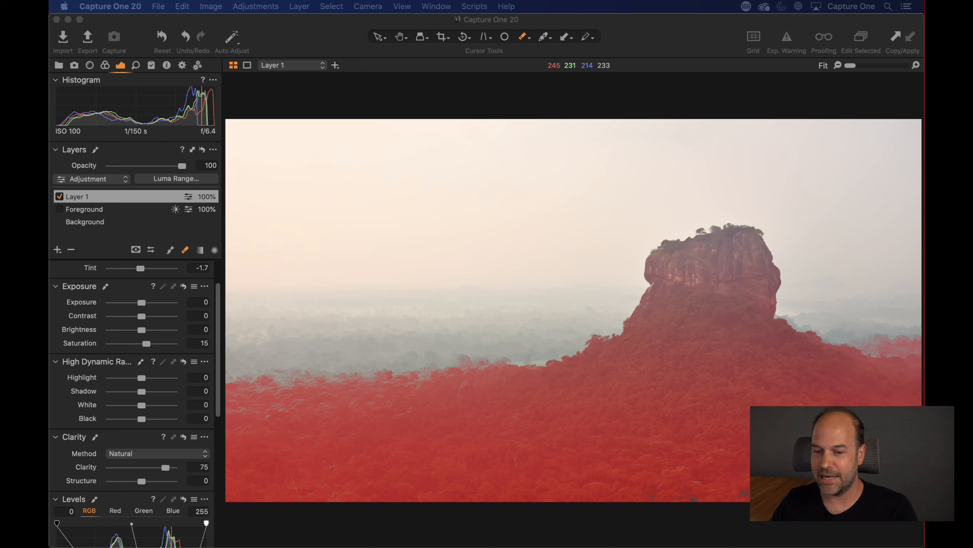
# - Hide the mask, turn Layer 1 off and the Foreground layer on, and preview the photo without adjustments
pyautogui.click(356, 96)
pyautogui.press('m')
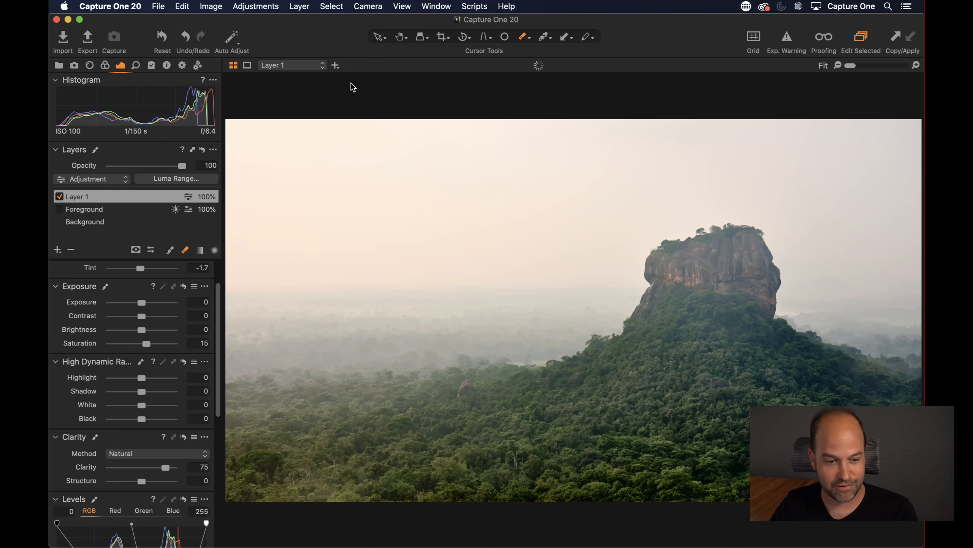
pyautogui.click(59, 197)
pyautogui.click(59, 209)
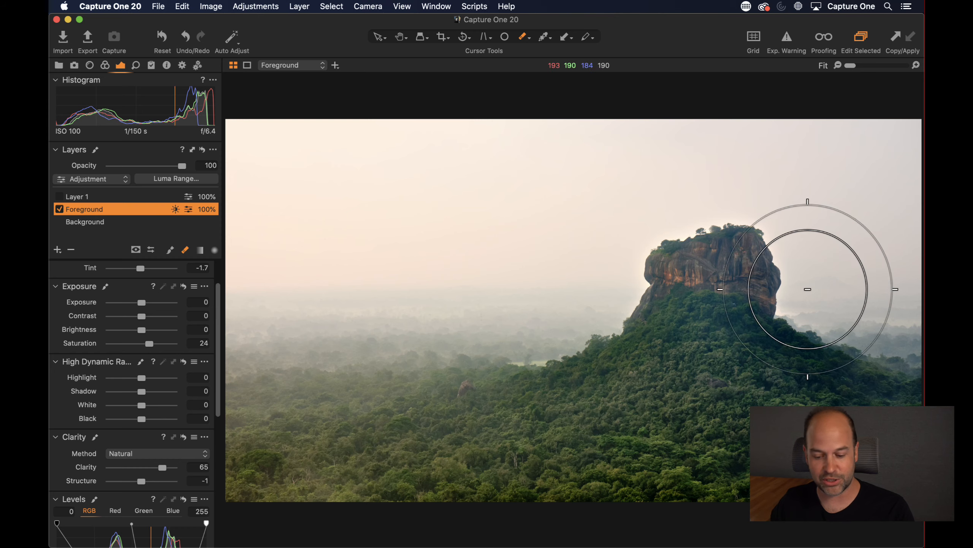
pyautogui.keyDown('alt'); pyautogui.click(163, 36); pyautogui.keyUp('alt')
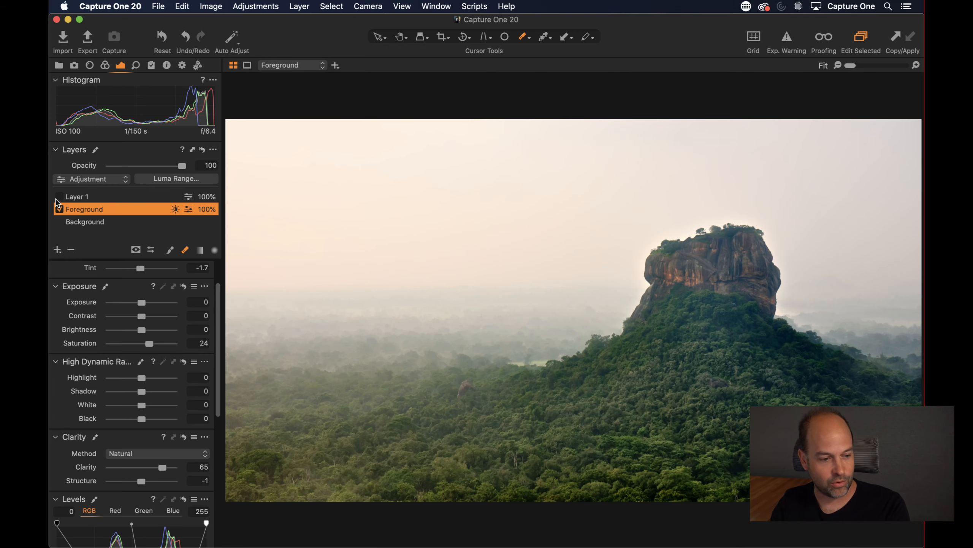
# - Turn Layer 1 on and the Foreground layer off to view the photo with only Layer 1, using the Pan tool
pyautogui.click(59, 196)
pyautogui.click(59, 209)
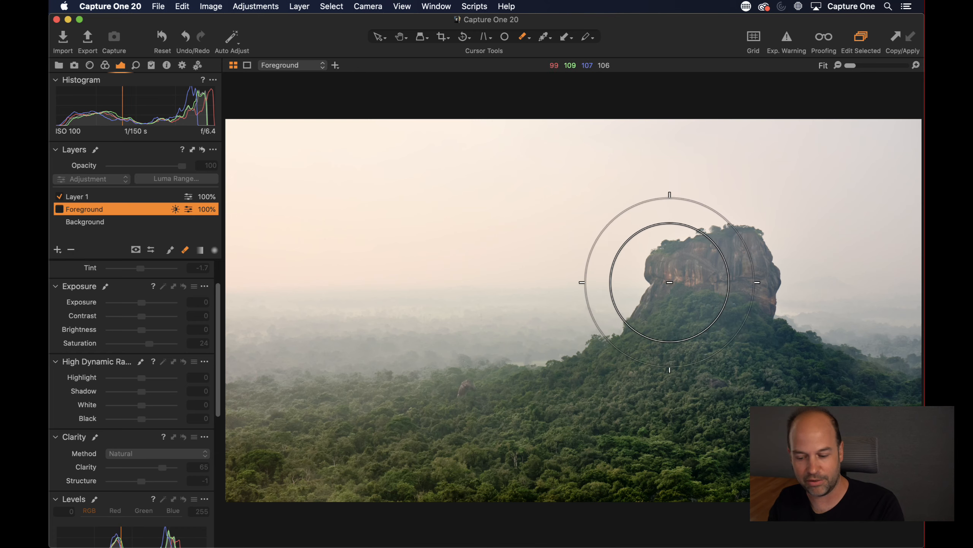
pyautogui.press('h')
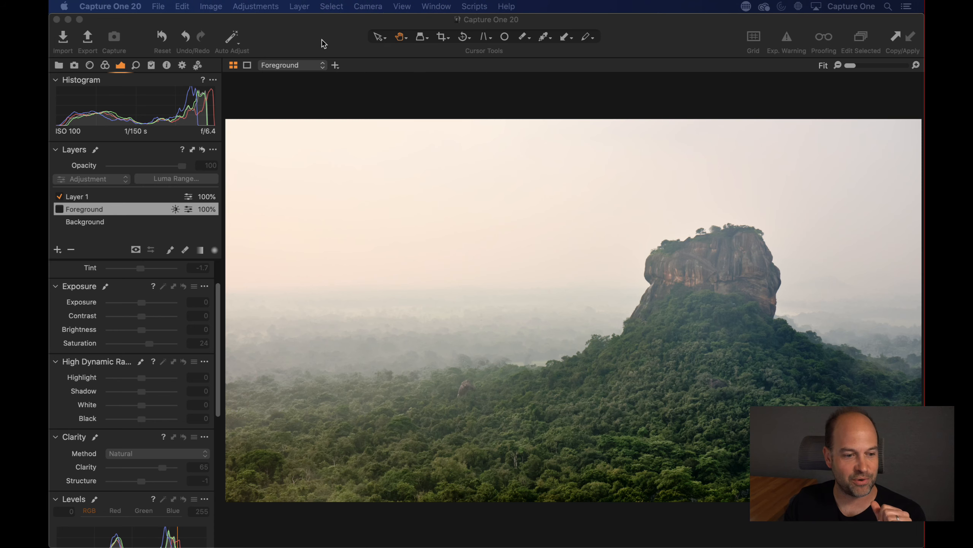
pyautogui.moveTo(322, 39); pyautogui.dragTo(320, 40)
pyautogui.click(182, 6)
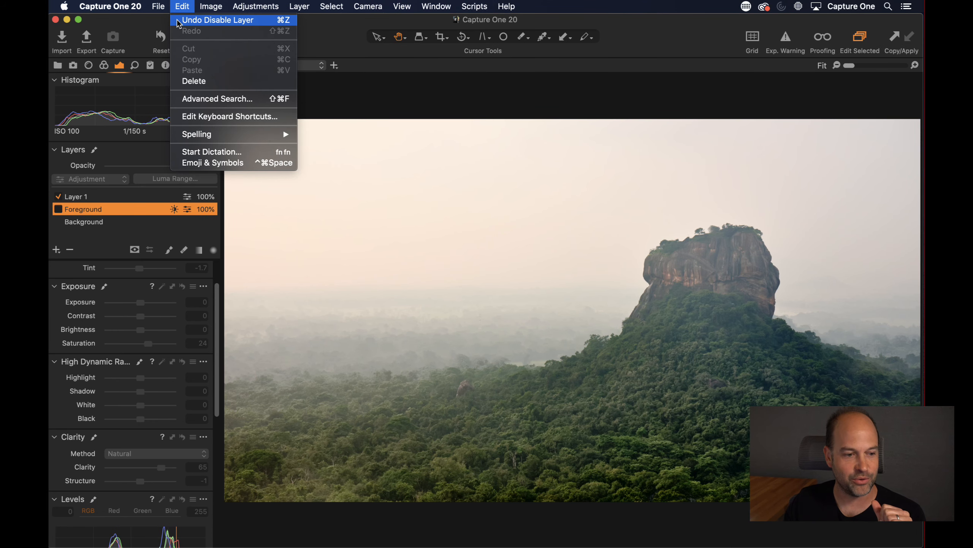
pyautogui.click(217, 20)
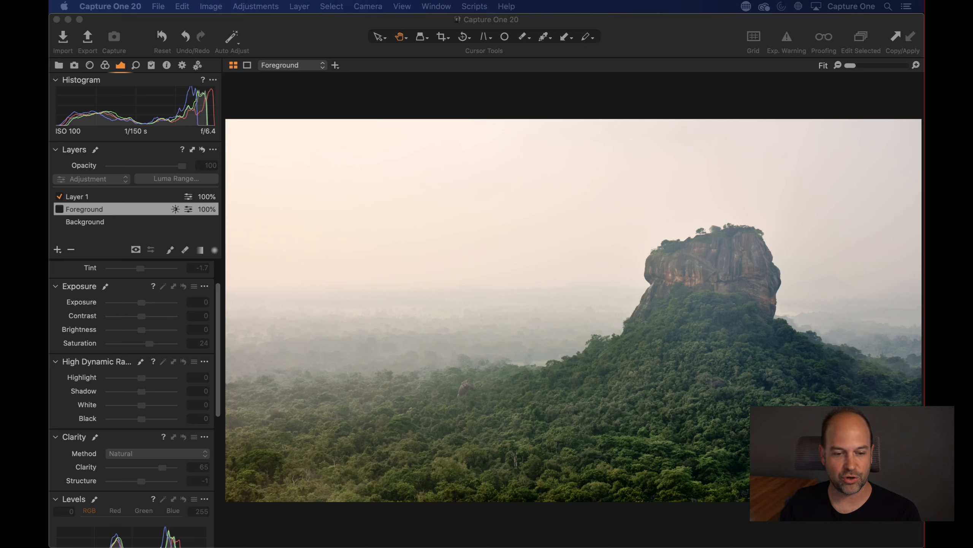
pyautogui.click(390, 185)
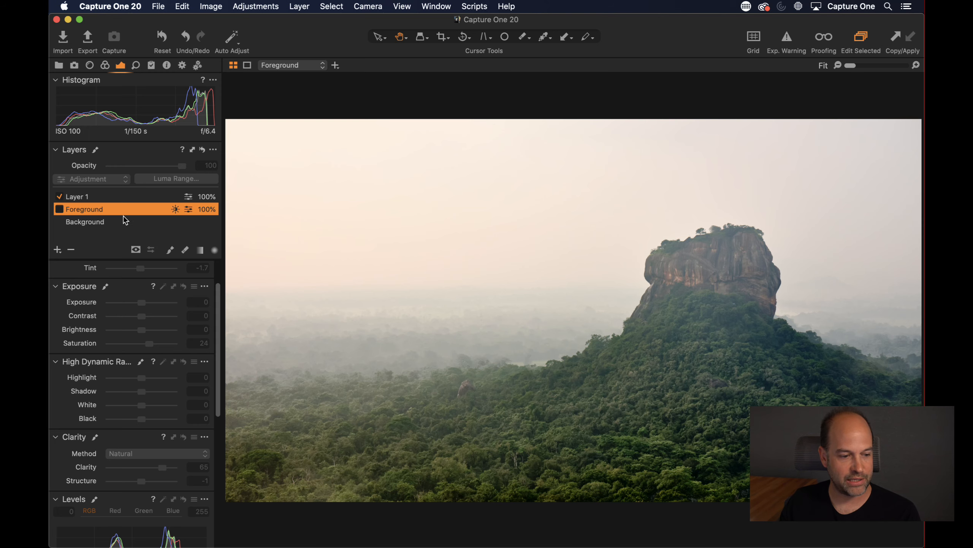
# - Turn the Foreground layer on and Layer 1 off, and check the Foreground layer's Luma Range settings
pyautogui.click(59, 209)
pyautogui.click(184, 177)
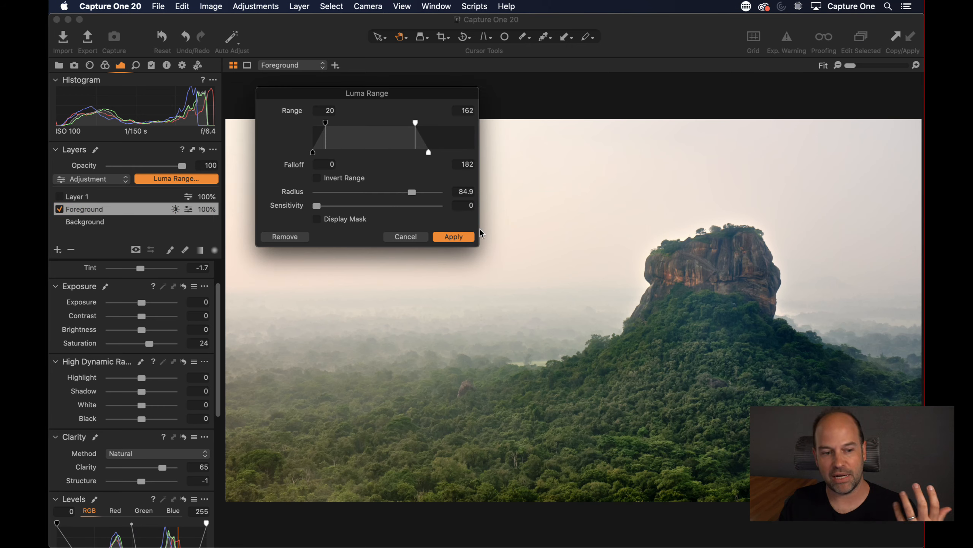
pyautogui.click(405, 237)
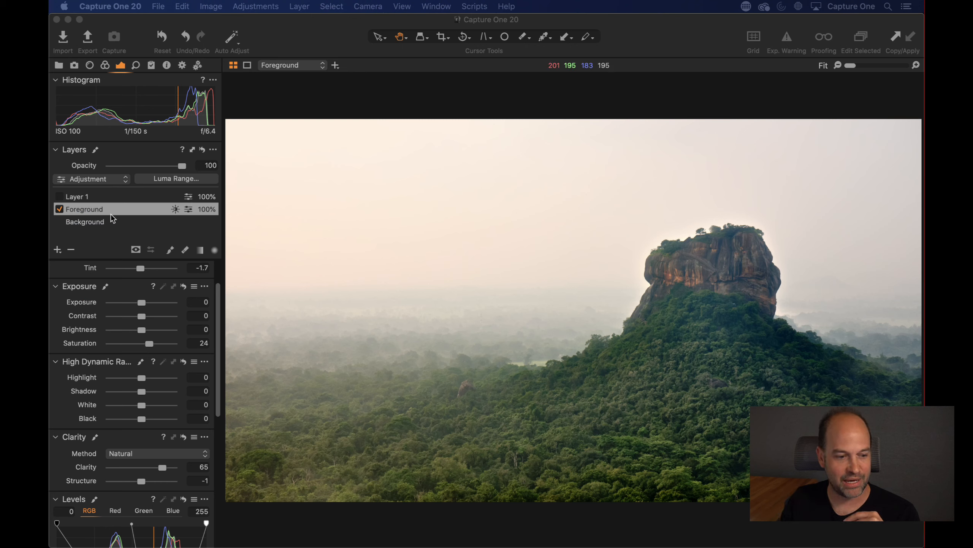
# - Display the Foreground mask in its Luma Range settings and try lowering the upper range limit to 135, then discard the change
pyautogui.click(171, 179)
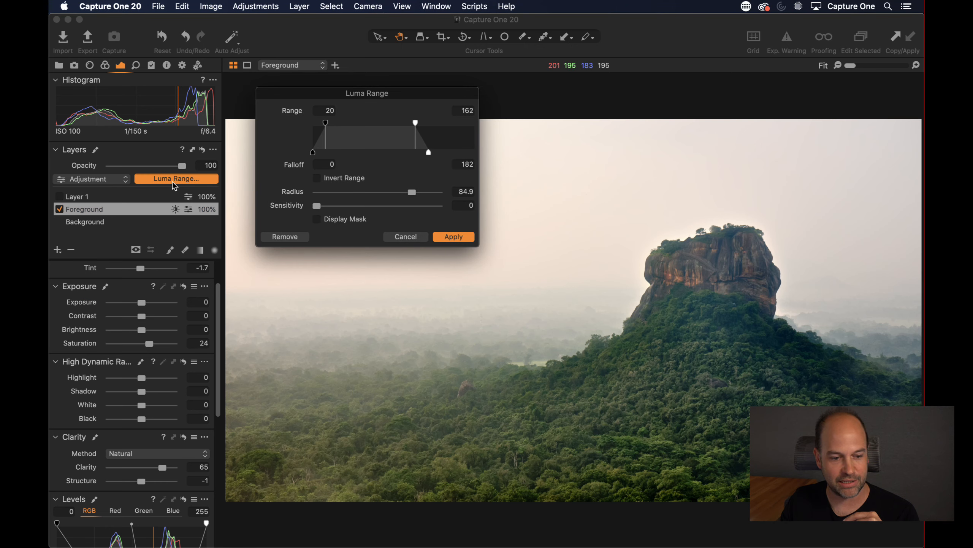
pyautogui.click(317, 219)
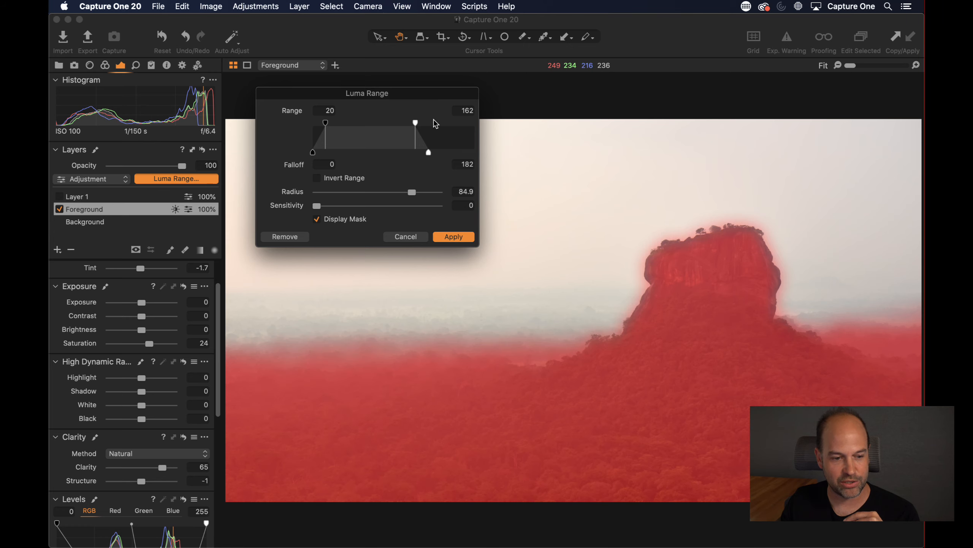
pyautogui.moveTo(415, 123)
pyautogui.mouseDown()
pyautogui.moveTo(452, 125)
pyautogui.moveTo(413, 125)
pyautogui.mouseUp()
pyautogui.moveTo(407, 123); pyautogui.dragTo(399, 124)
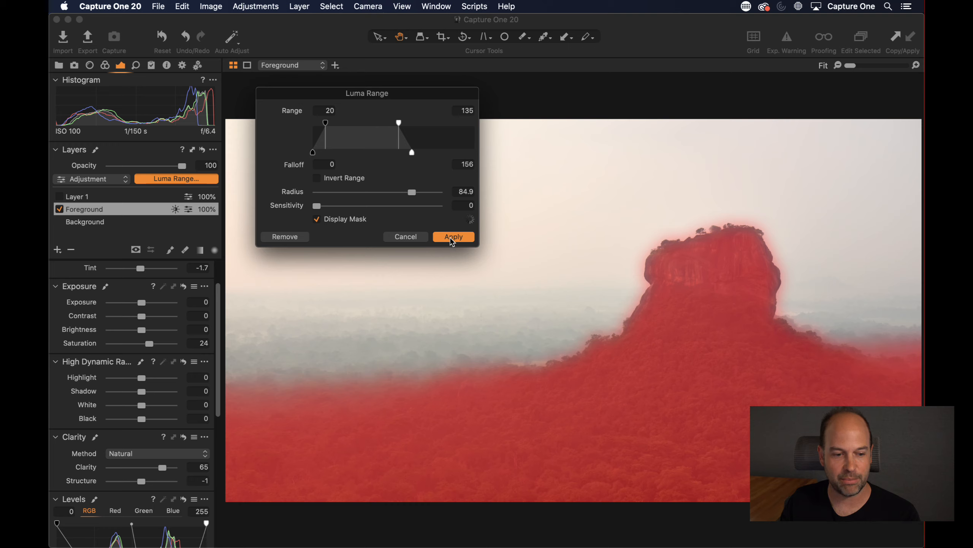
pyautogui.click(414, 237)
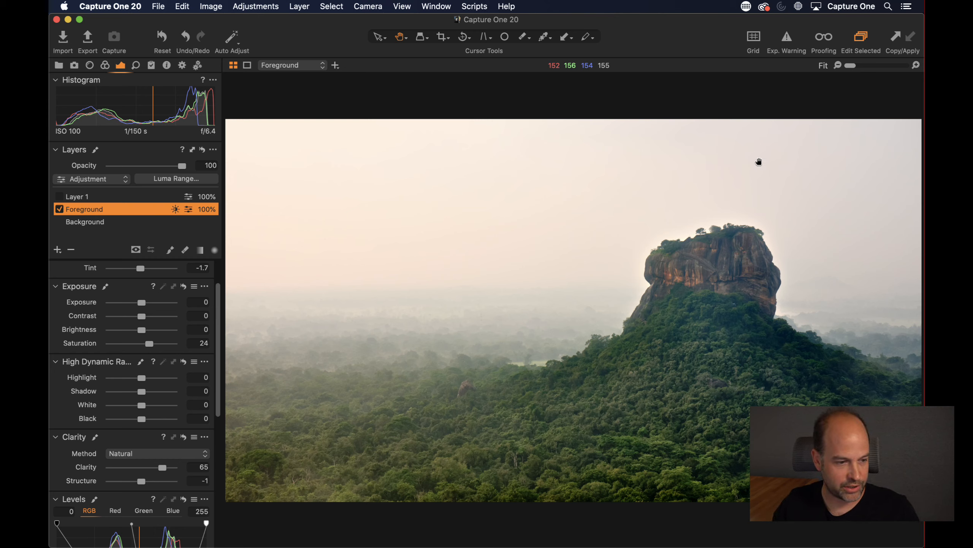
# - Open the Style as Layer album and show its thumbnails beside the ice cave photo
pyautogui.click(58, 65)
pyautogui.click(133, 197)
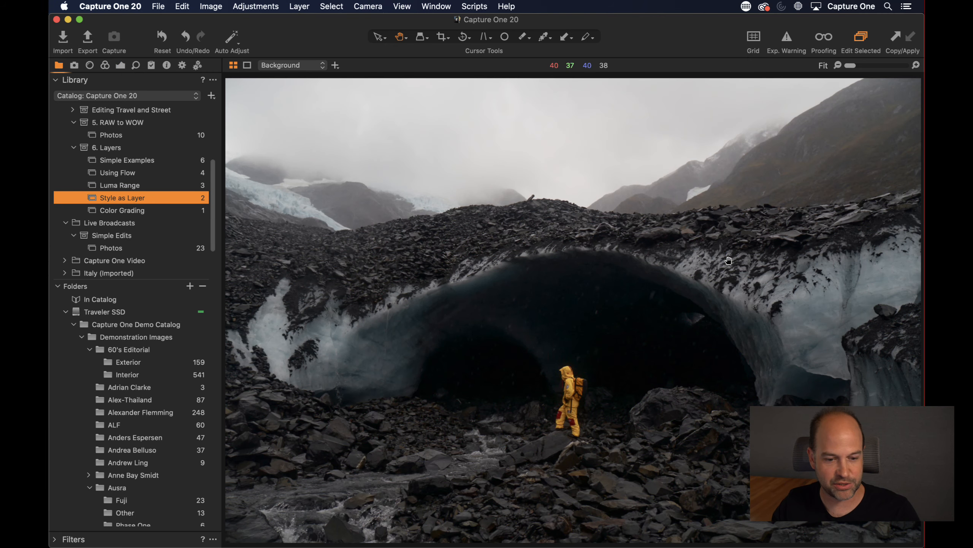
pyautogui.press('super+b')
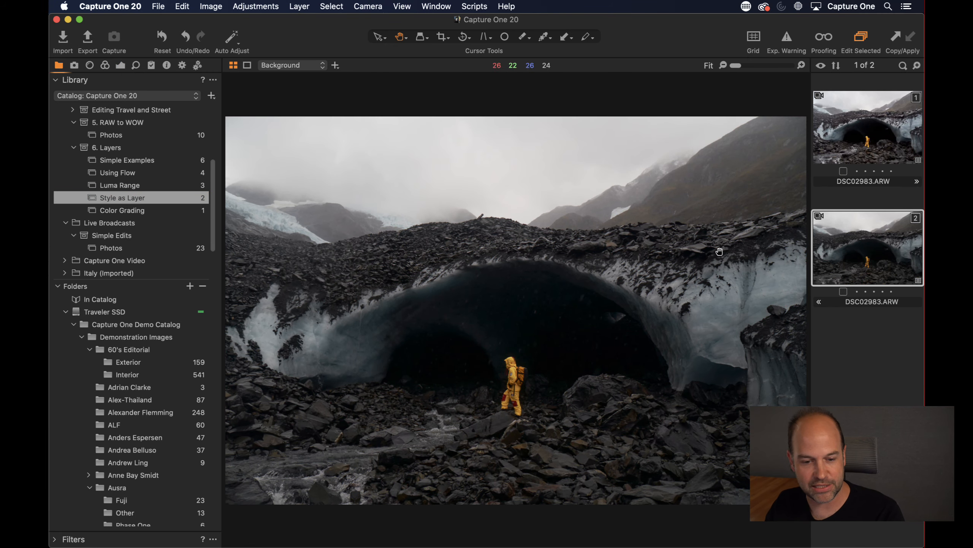
# - Apply the built-in SPRING style SPR-09 to a new layer on the ice cave photo
pyautogui.click(152, 65)
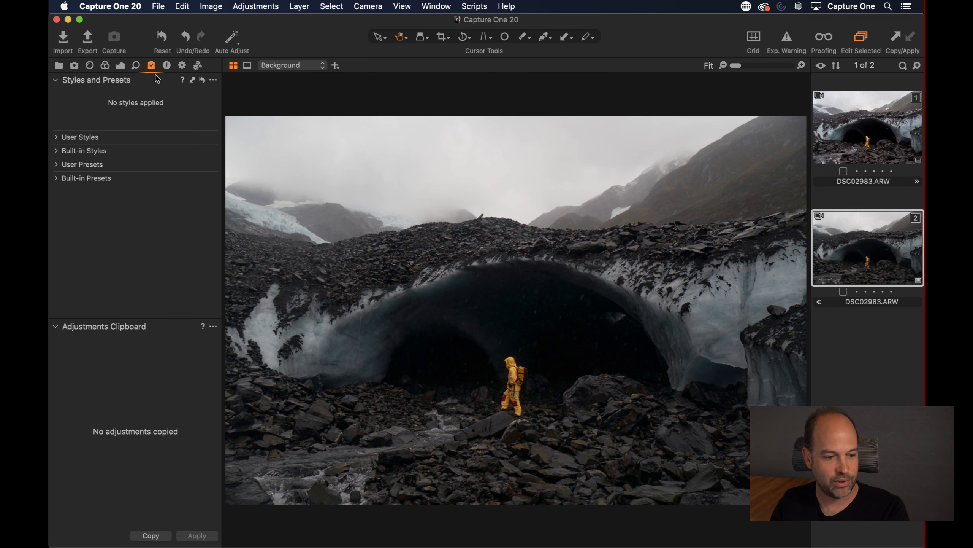
pyautogui.click(57, 152)
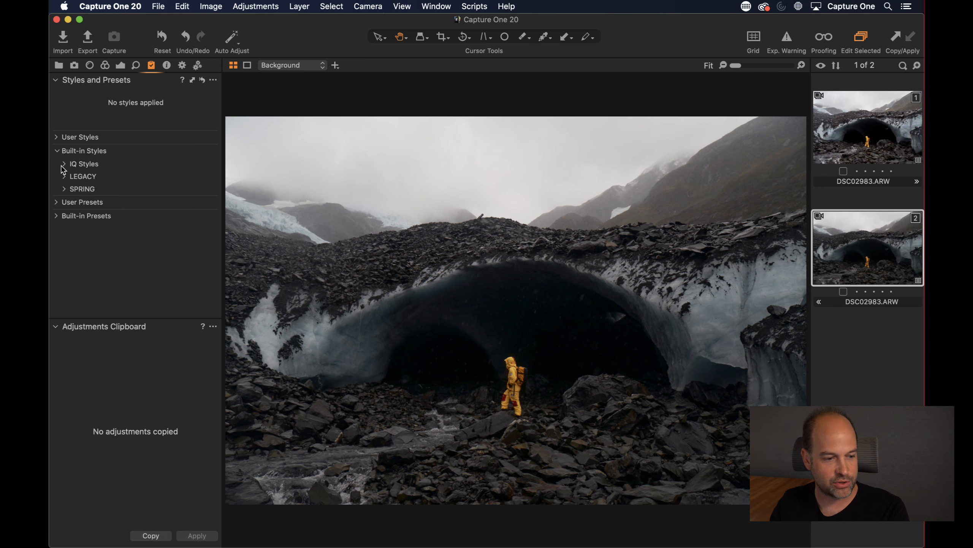
pyautogui.click(63, 188)
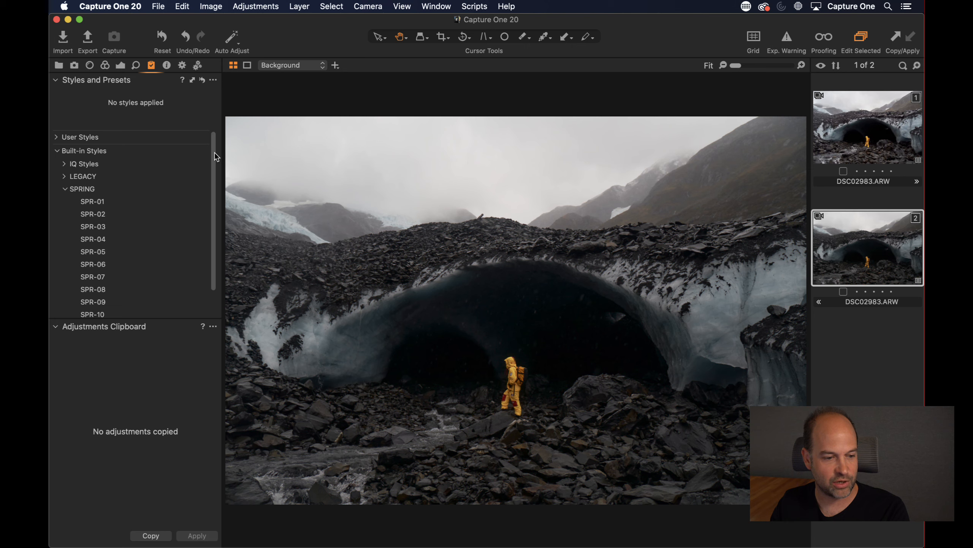
pyautogui.moveTo(214, 152); pyautogui.dragTo(227, 228)
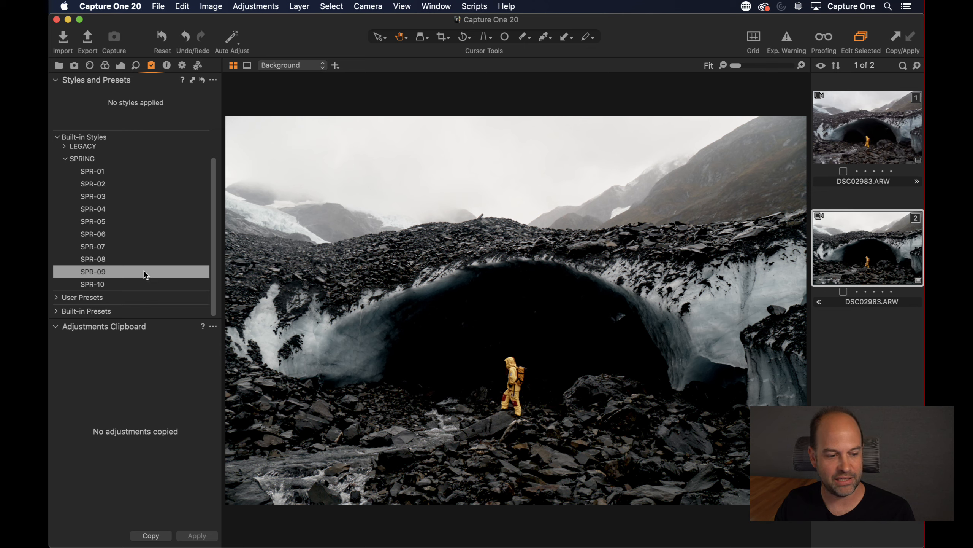
pyautogui.rightClick(140, 270)
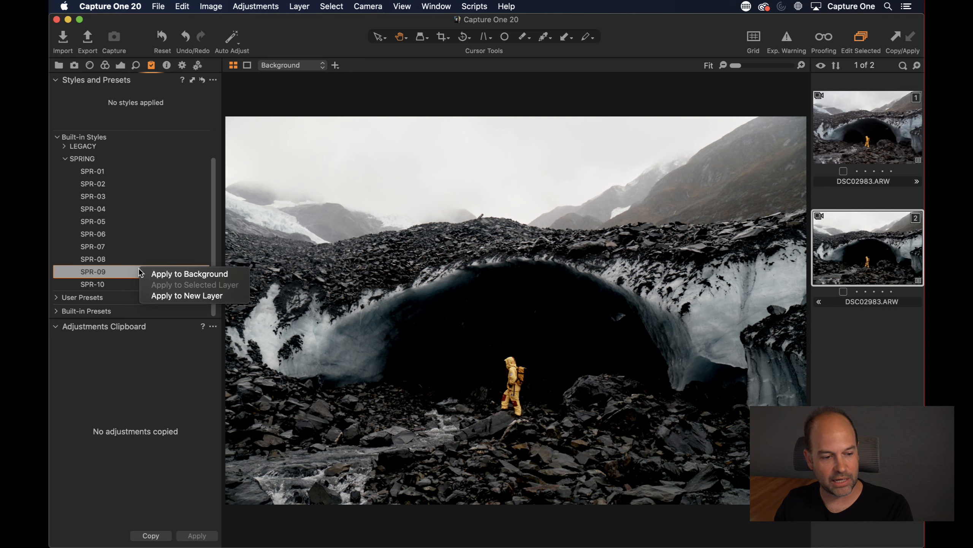
pyautogui.click(160, 296)
# - Compare the photo with the SPR-09 layer off and on, and check the layer's mask and opacity
pyautogui.click(122, 66)
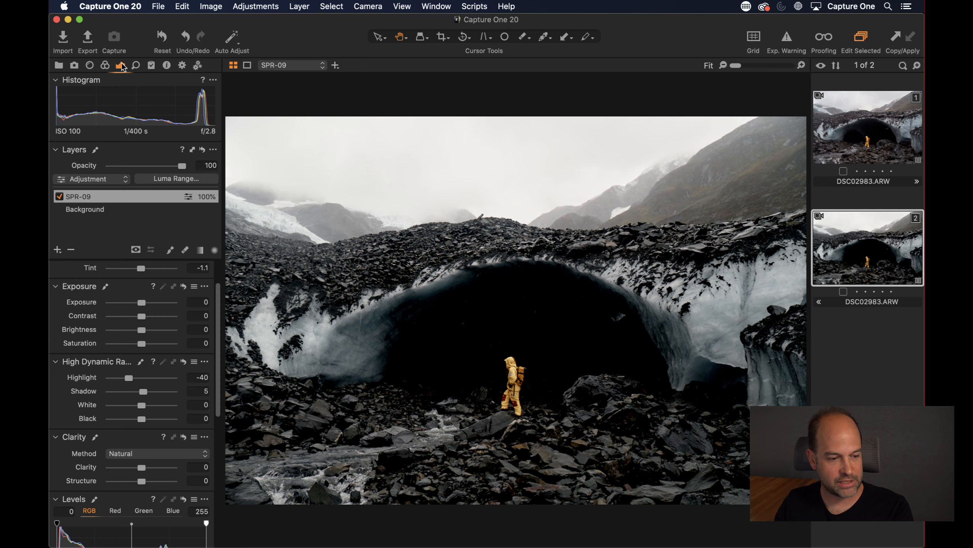
pyautogui.click(59, 197)
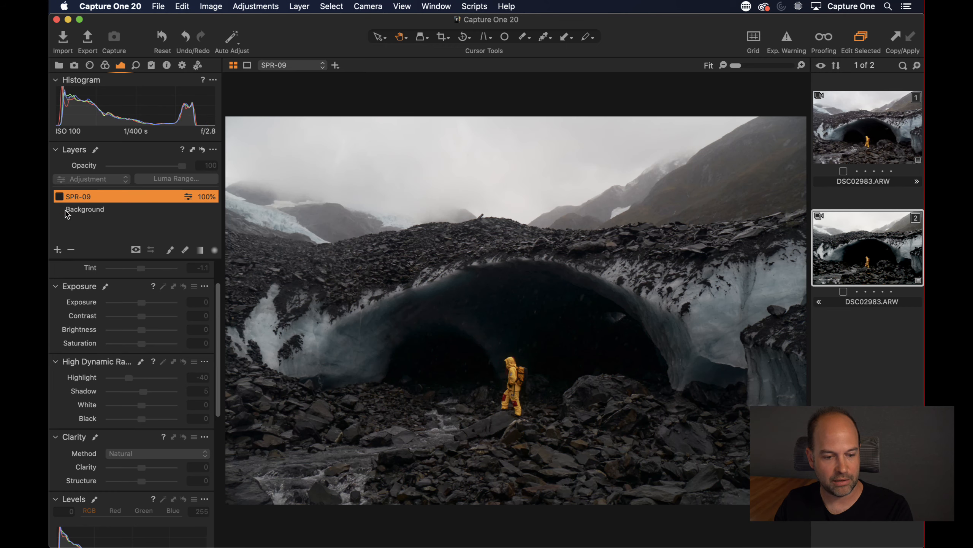
pyautogui.click(59, 197)
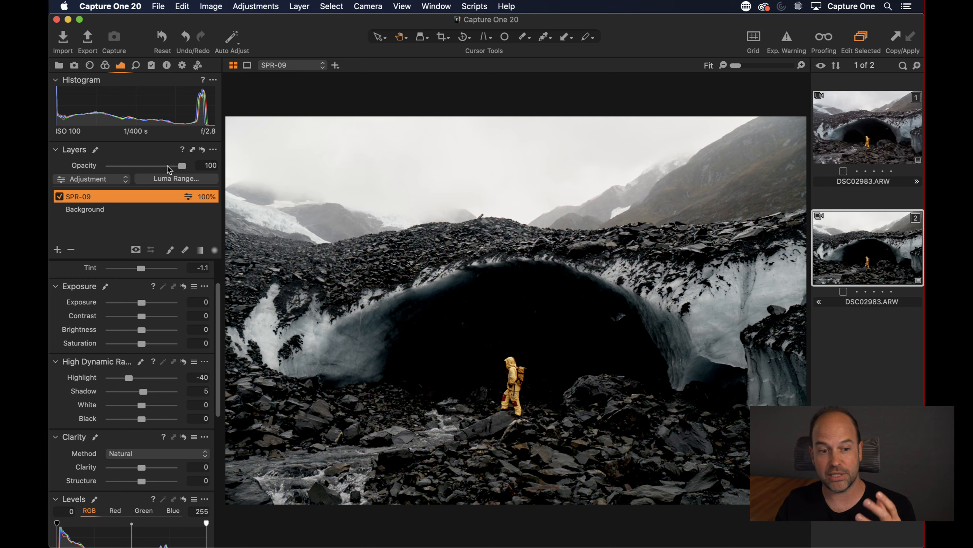
pyautogui.press('m')
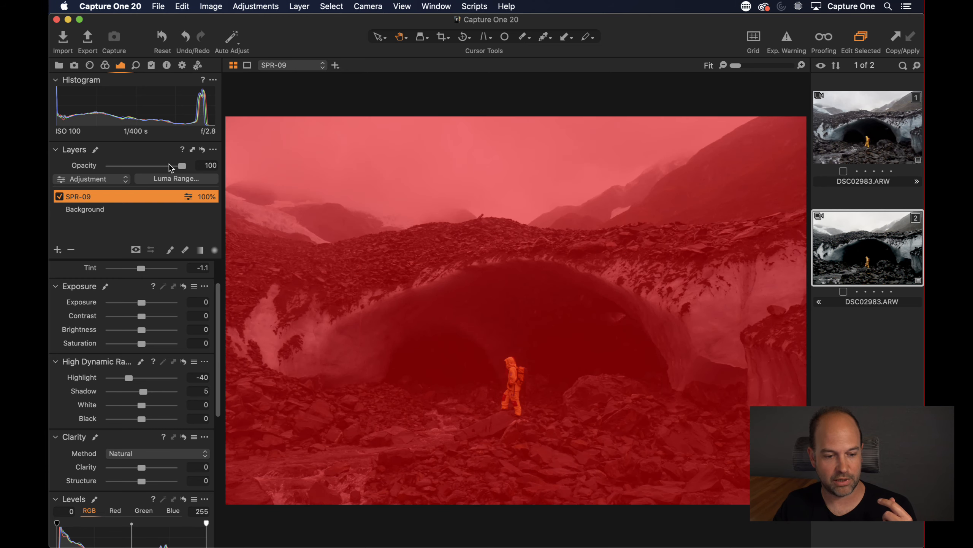
pyautogui.press('m')
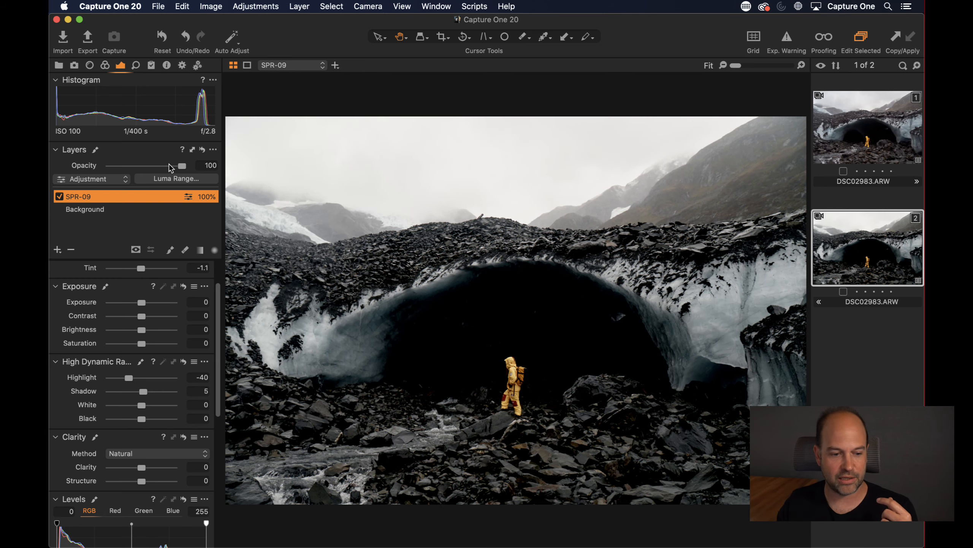
pyautogui.moveTo(183, 165)
pyautogui.mouseDown()
pyautogui.moveTo(110, 169)
pyautogui.moveTo(184, 169)
pyautogui.mouseUp()
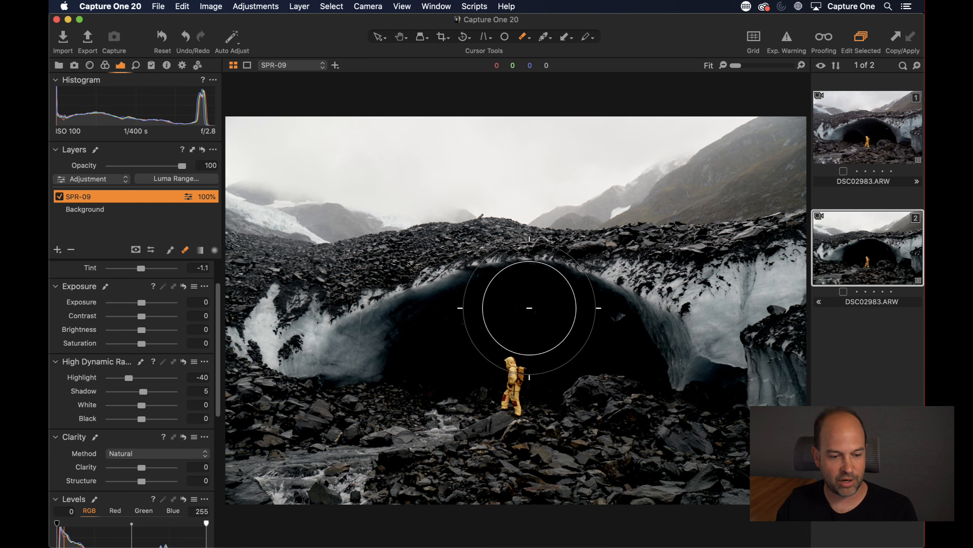
# - Erase the SPR-09 layer's mask over the dark cave interior and the figure in yellow
pyautogui.rightClick(522, 306)
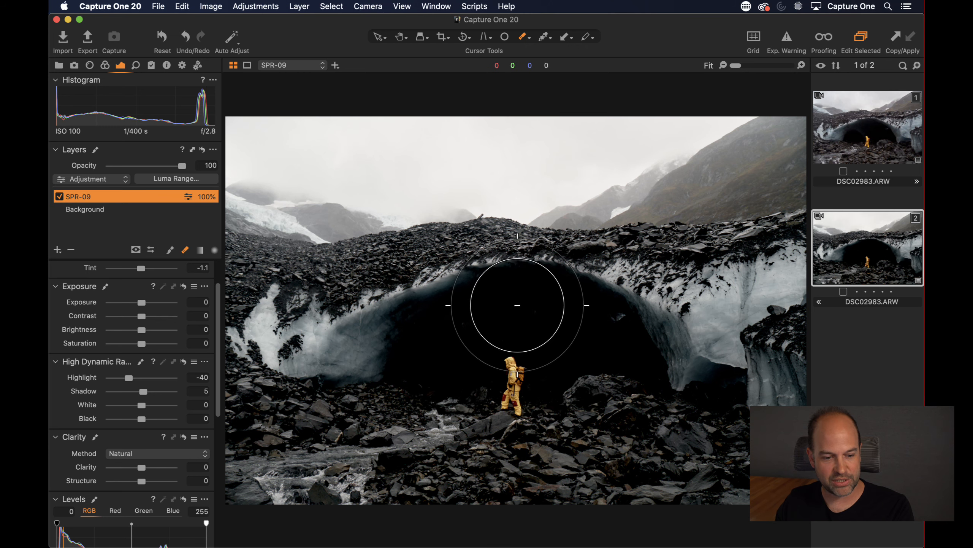
pyautogui.moveTo(517, 306)
pyautogui.mouseDown()
pyautogui.moveTo(532, 362)
pyautogui.moveTo(453, 316)
pyautogui.moveTo(607, 328)
pyautogui.moveTo(498, 385)
pyautogui.moveTo(480, 305)
pyautogui.moveTo(628, 337)
pyautogui.moveTo(495, 379)
pyautogui.moveTo(450, 321)
pyautogui.moveTo(529, 311)
pyautogui.mouseUp()
pyautogui.moveTo(278, 546)
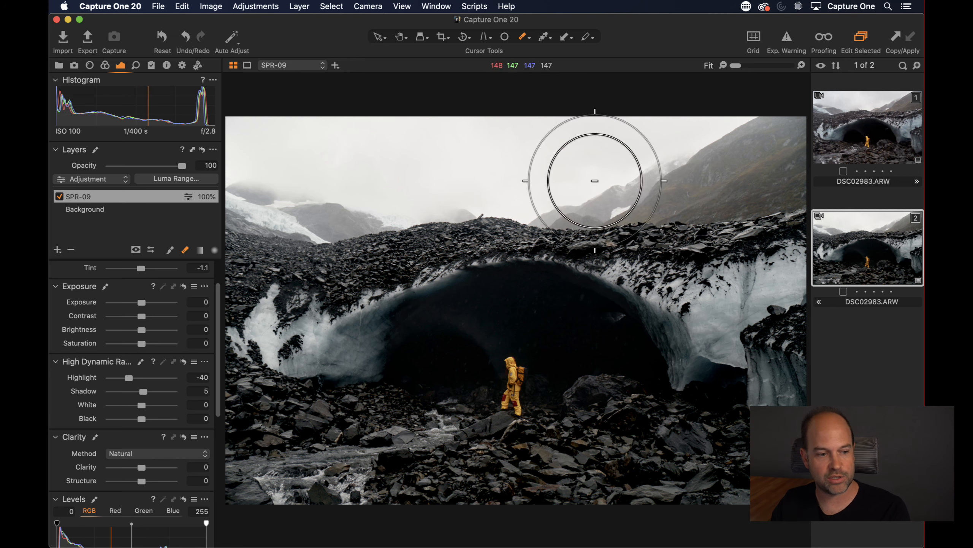
# - Open the Color Grading album and add a new filled layer named Grade to its groom photo
pyautogui.click(59, 65)
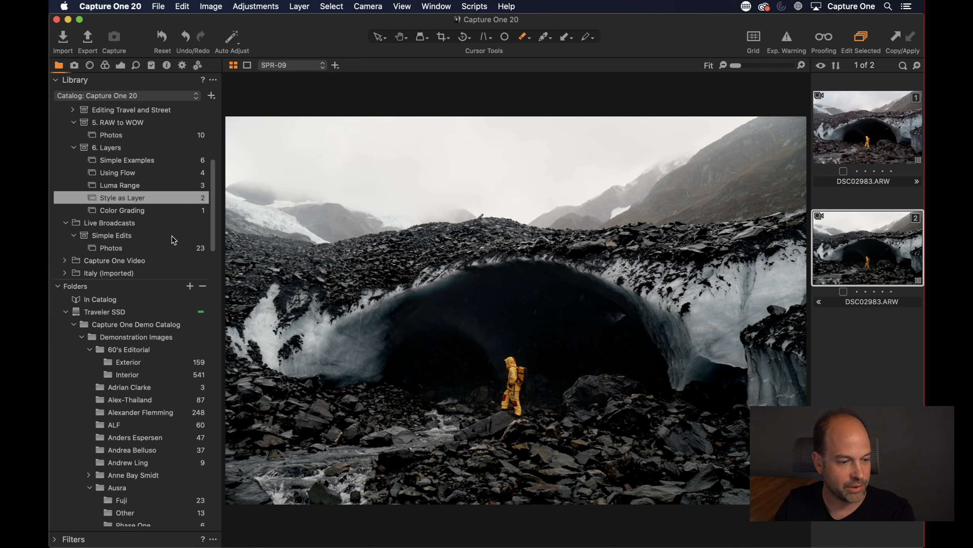
pyautogui.click(128, 210)
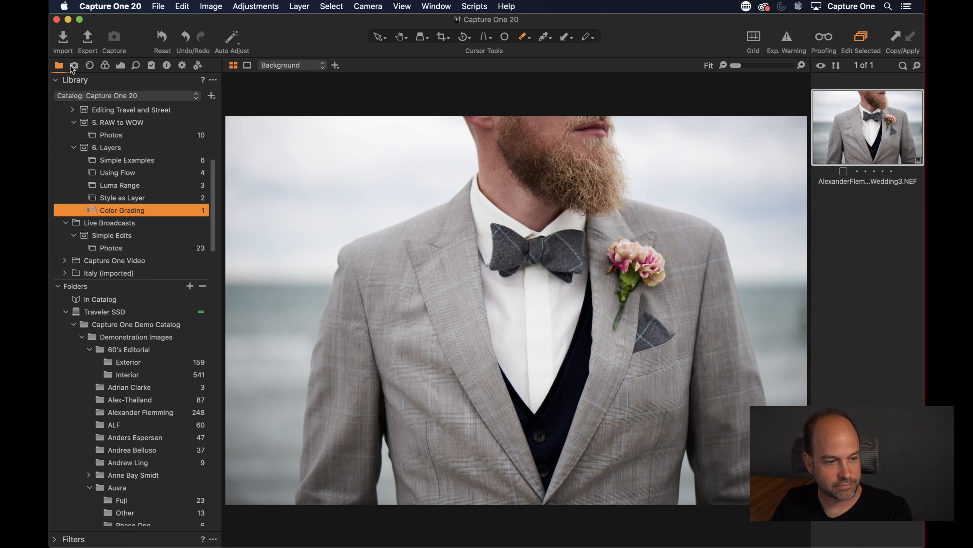
pyautogui.click(105, 65)
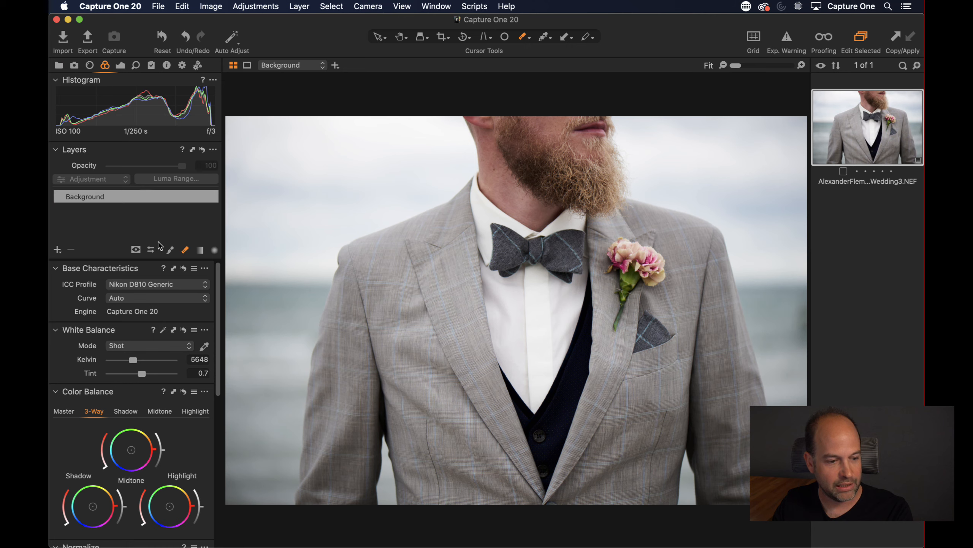
pyautogui.click(57, 250)
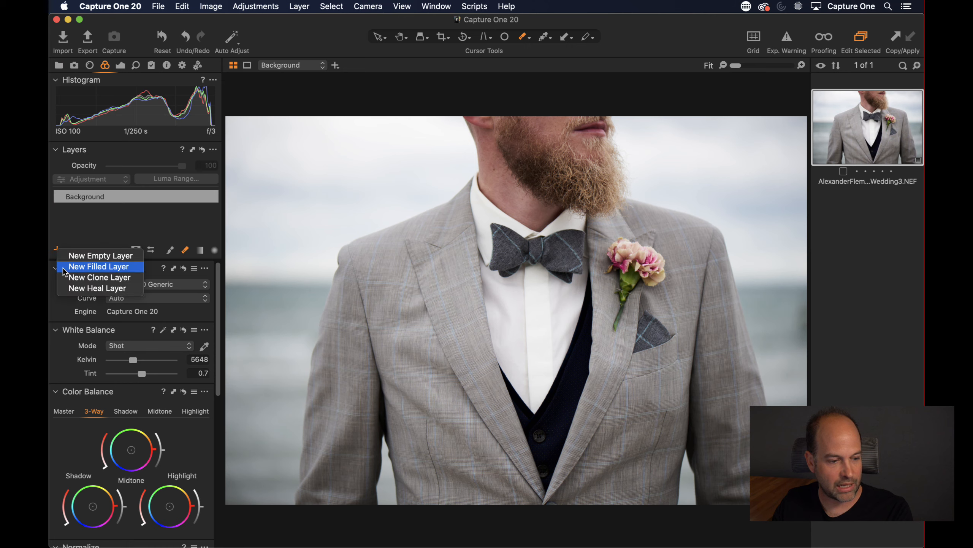
pyautogui.click(66, 267)
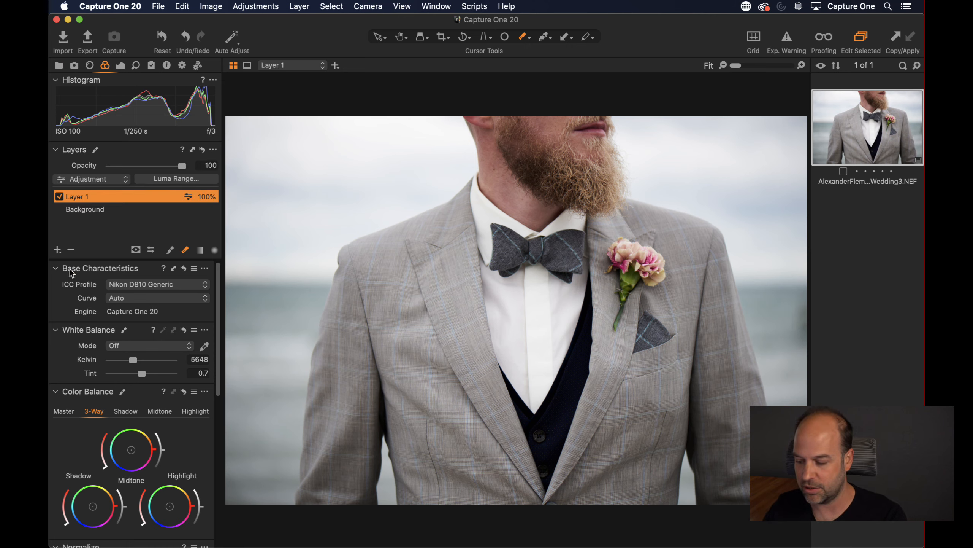
pyautogui.write('Grade')
pyautogui.press('Return')
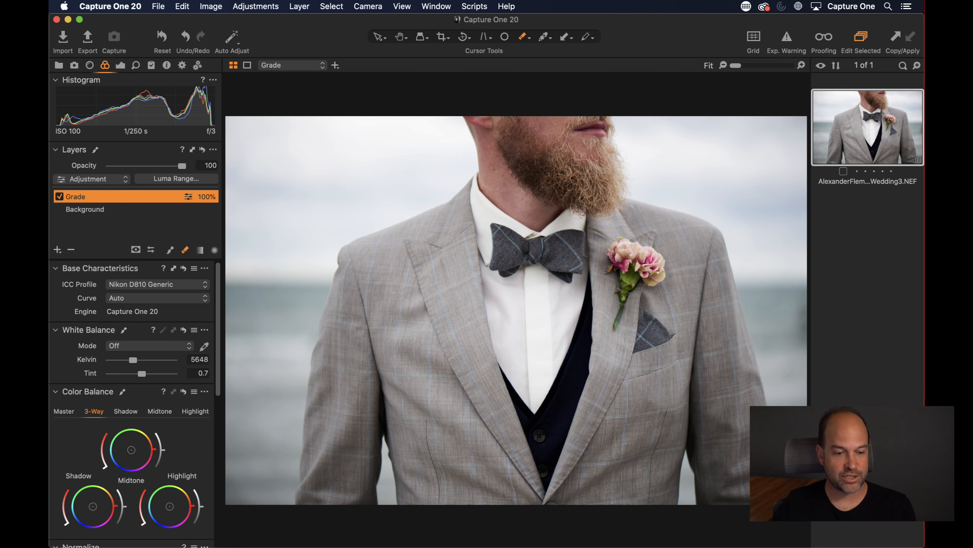
# - Hide the thumbnail browser and briefly display the Grade layer's mask
pyautogui.press('super+shift+b')
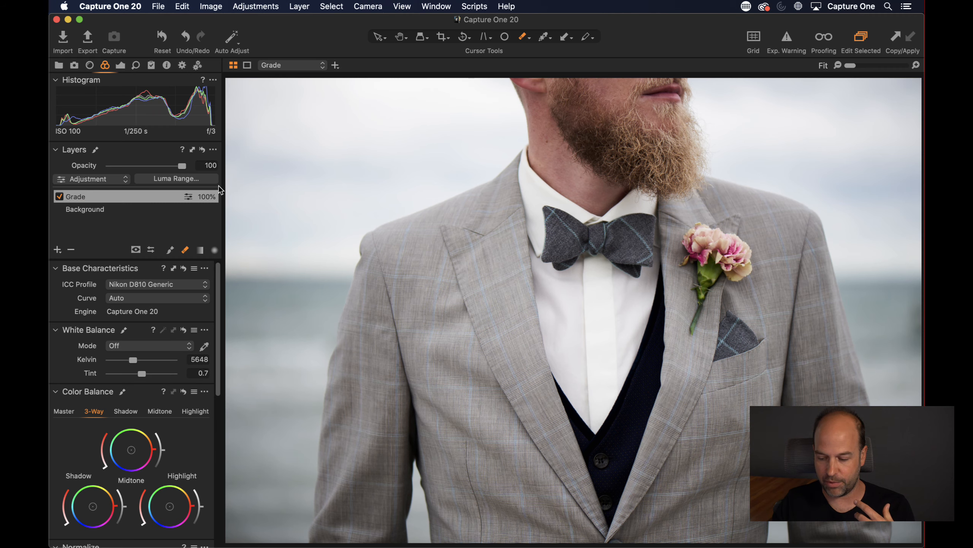
pyautogui.press('m')
pyautogui.press('m')
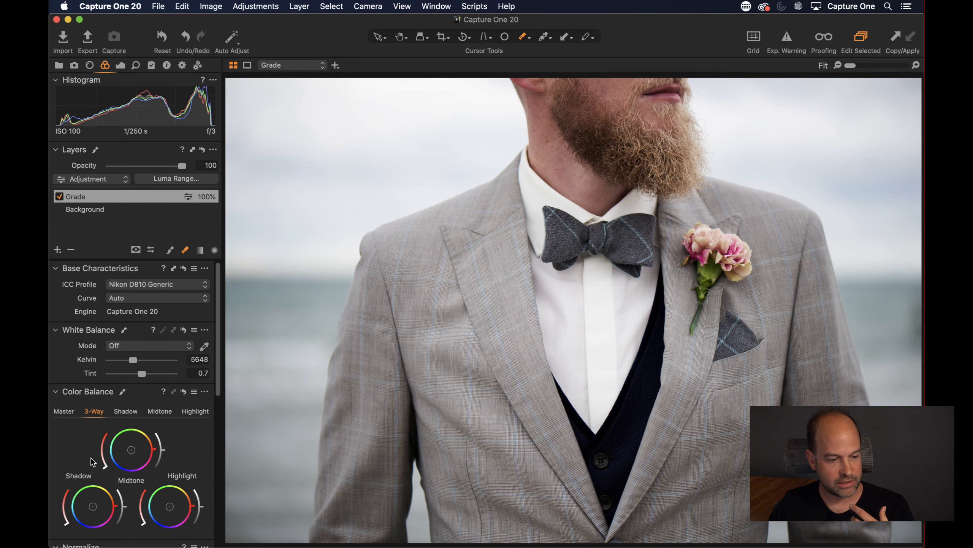
# - Tint the shadows toward blue on the Grade layer with the 3-Way Color Balance
pyautogui.scroll(-5, 92, 460)
pyautogui.moveTo(93, 392); pyautogui.dragTo(86, 397)
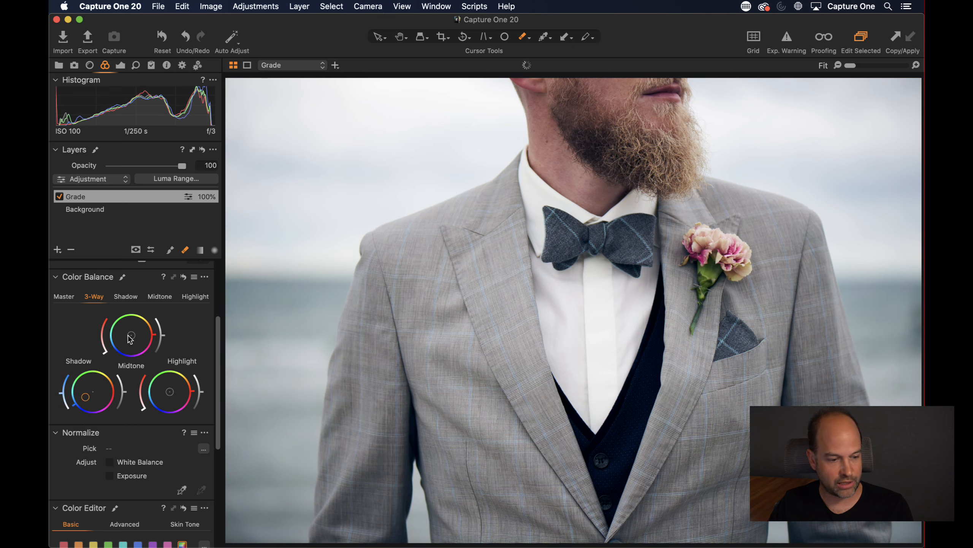
# - Warm the midtones and highlights toward orange on the Grade layer with the 3-Way Color Balance
pyautogui.moveTo(129, 335); pyautogui.dragTo(135, 337)
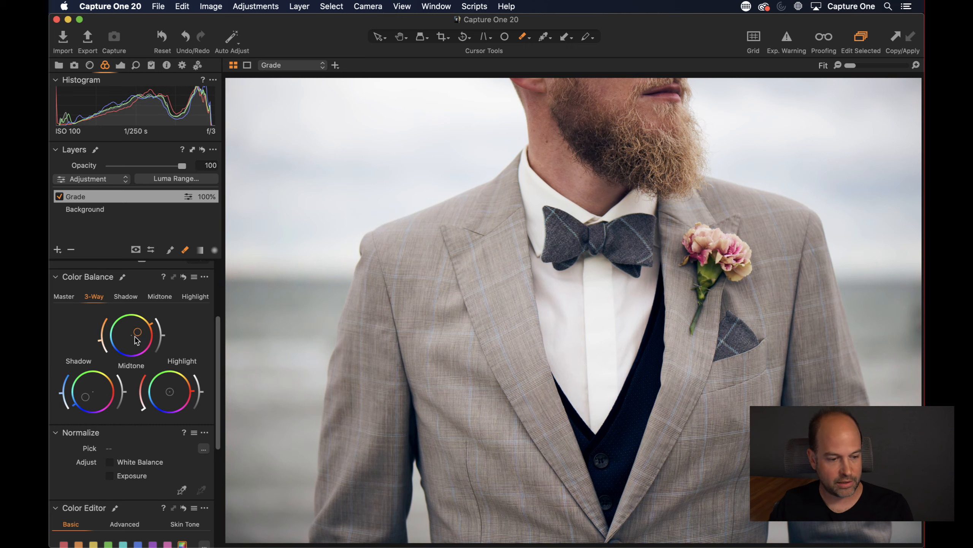
pyautogui.moveTo(120, 400); pyautogui.dragTo(199, 382)
# - Pick the beard color in the Advanced Color Editor and set its saturation to -13.6 and lightness to -28.3
pyautogui.scroll(-5, 113, 472)
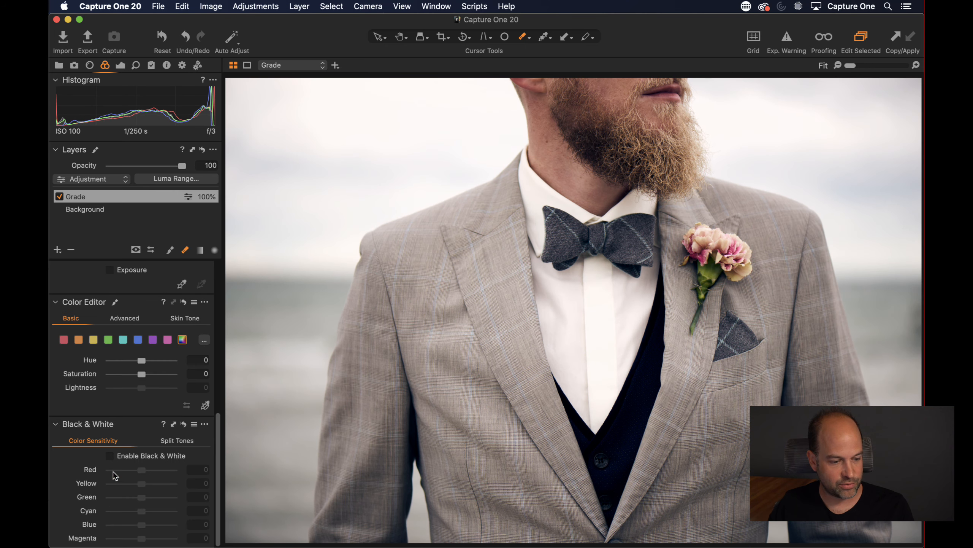
pyautogui.click(126, 318)
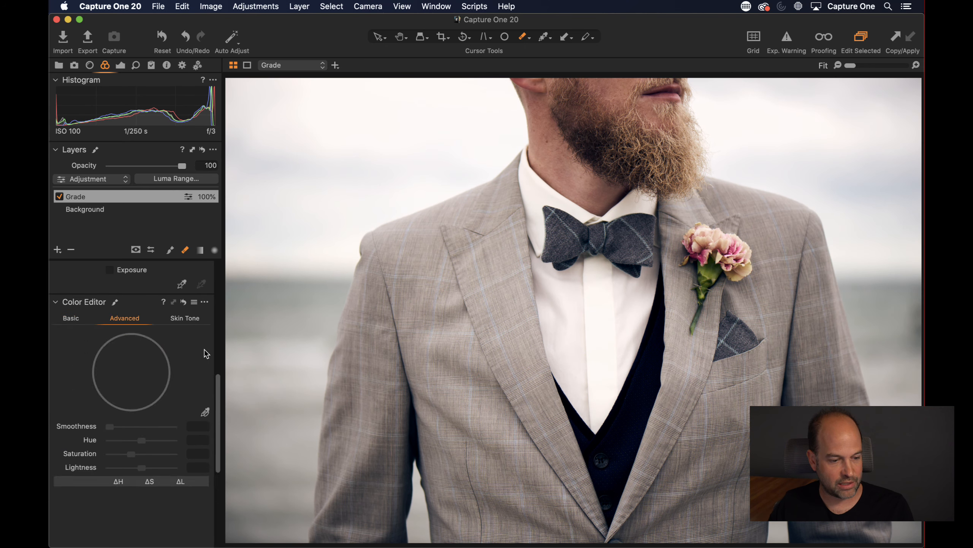
pyautogui.click(205, 413)
pyautogui.click(645, 170)
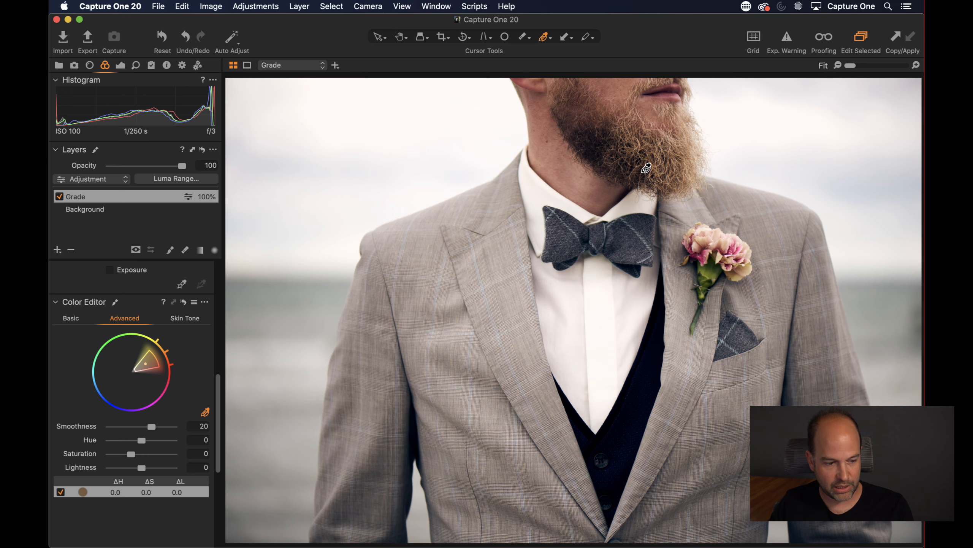
pyautogui.moveTo(131, 455); pyautogui.dragTo(133, 467)
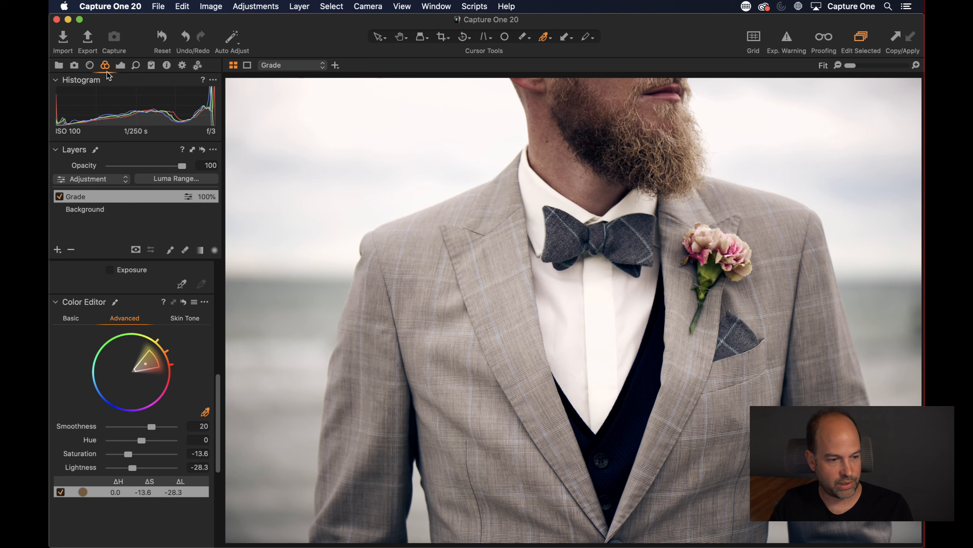
# - Set the Grade layer's exposure saturation to -11
pyautogui.click(120, 68)
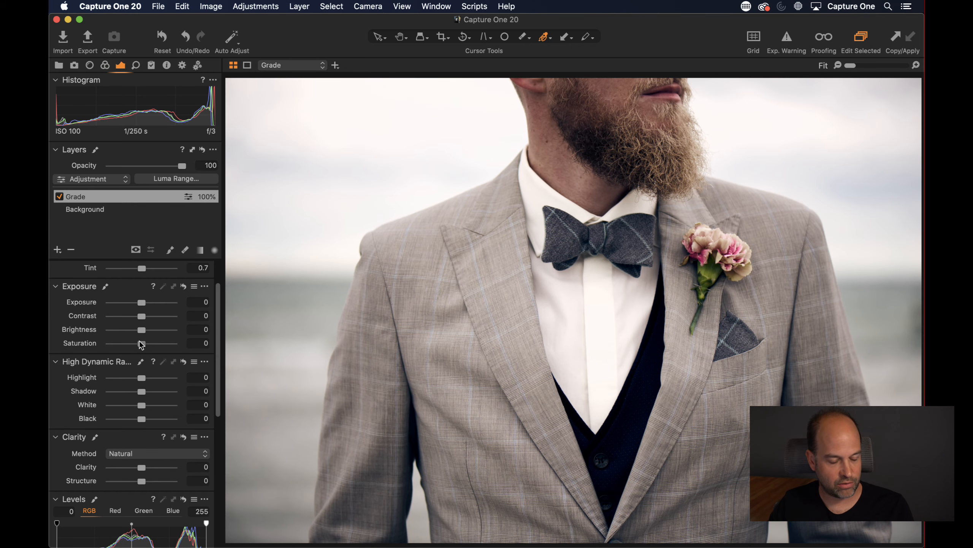
pyautogui.moveTo(141, 344); pyautogui.dragTo(138, 344)
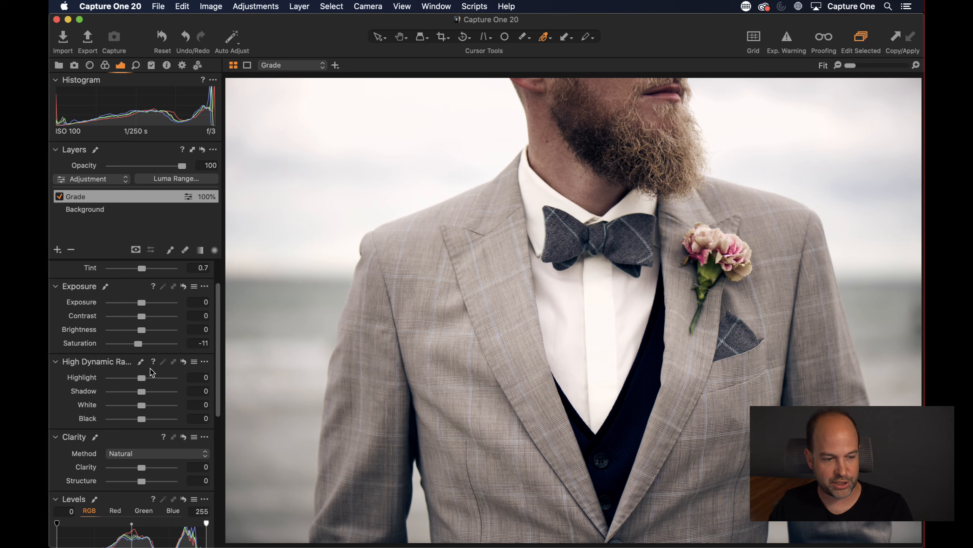
# - Compare the photo with the Grade layer off and on, and try out different layer opacities
pyautogui.click(59, 197)
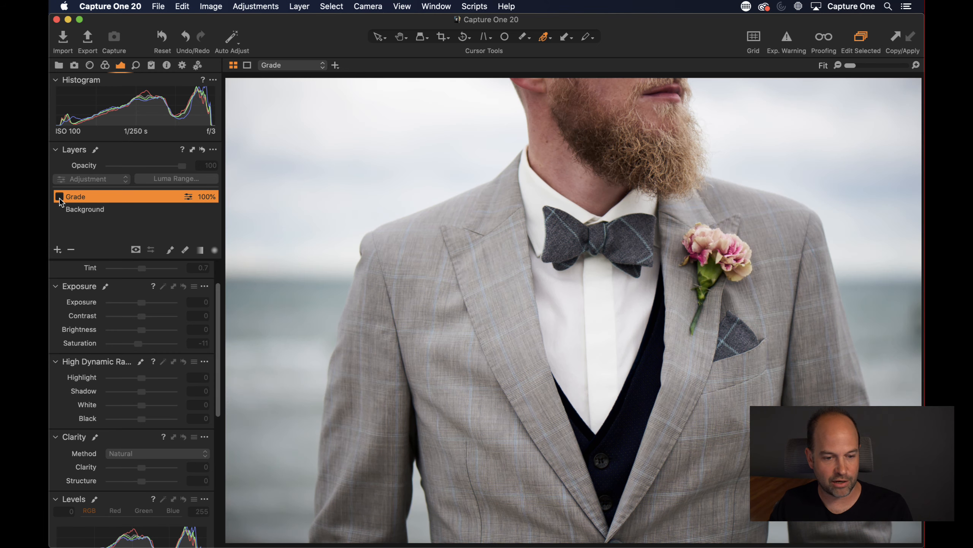
pyautogui.click(58, 197)
pyautogui.click(55, 197)
pyautogui.click(55, 197)
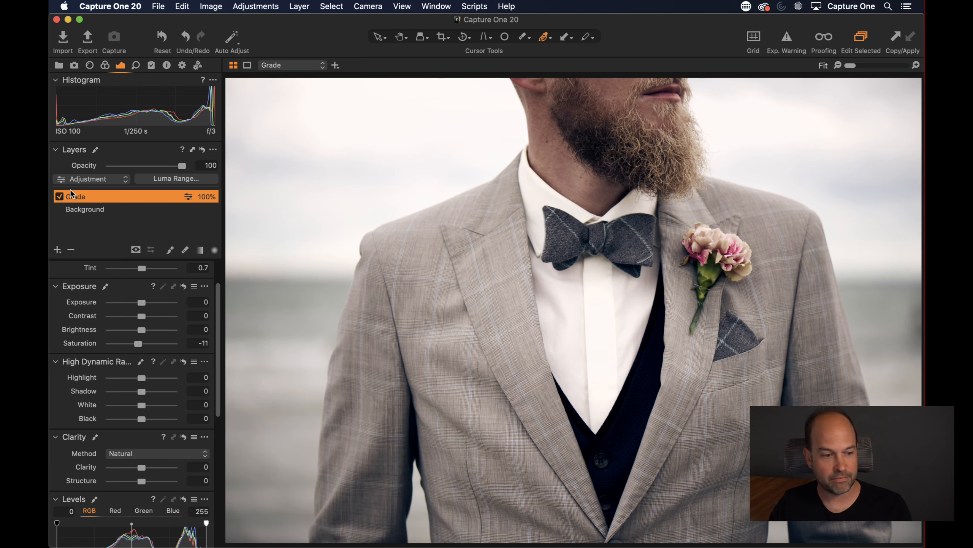
pyautogui.moveTo(182, 165); pyautogui.dragTo(233, 169)
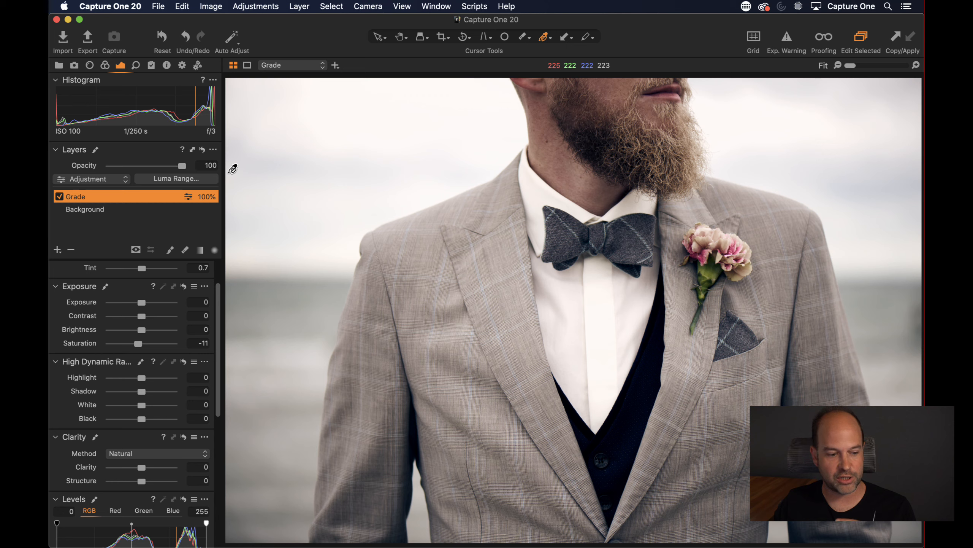
# - Select the Background layer and set its High Dynamic Range Black to -20
pyautogui.click(107, 208)
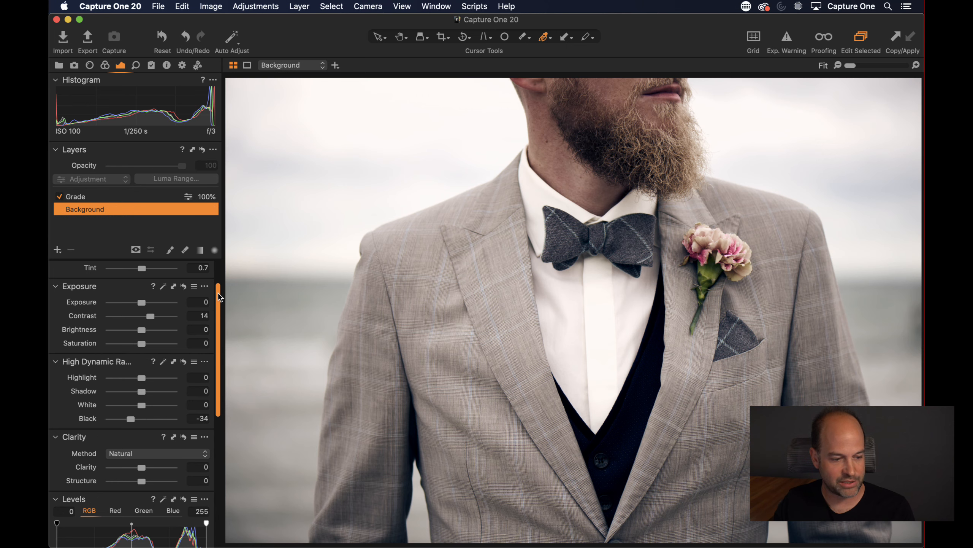
pyautogui.moveTo(217, 292); pyautogui.dragTo(218, 314)
pyautogui.moveTo(133, 372); pyautogui.dragTo(136, 372)
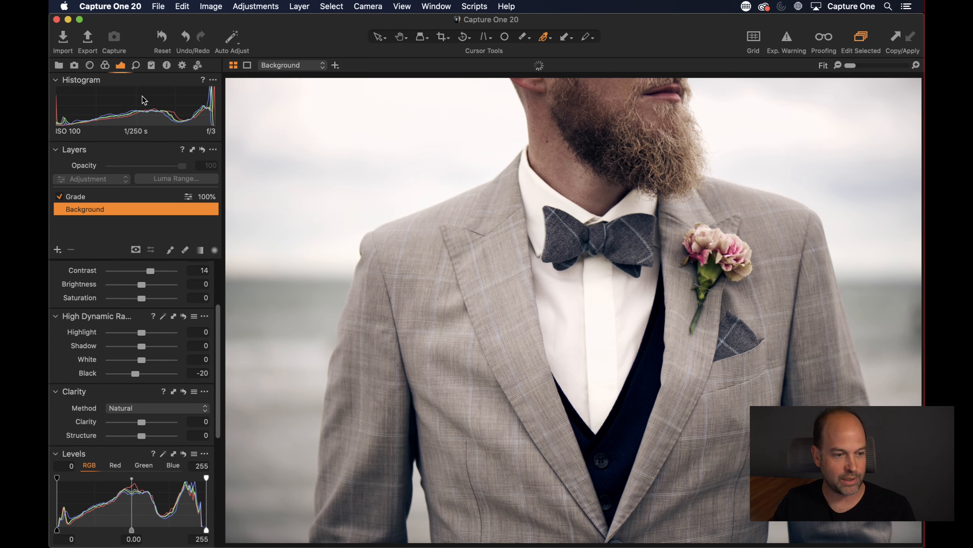
# - Review the Background layer's color settings, and reduce the Grade layer's opacity to 88
pyautogui.click(104, 65)
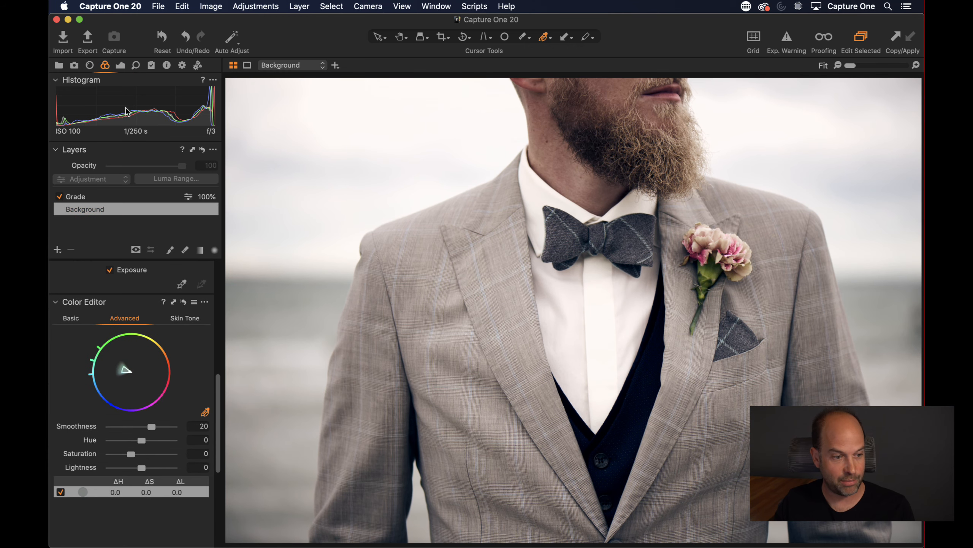
pyautogui.scroll(10, 106, 280)
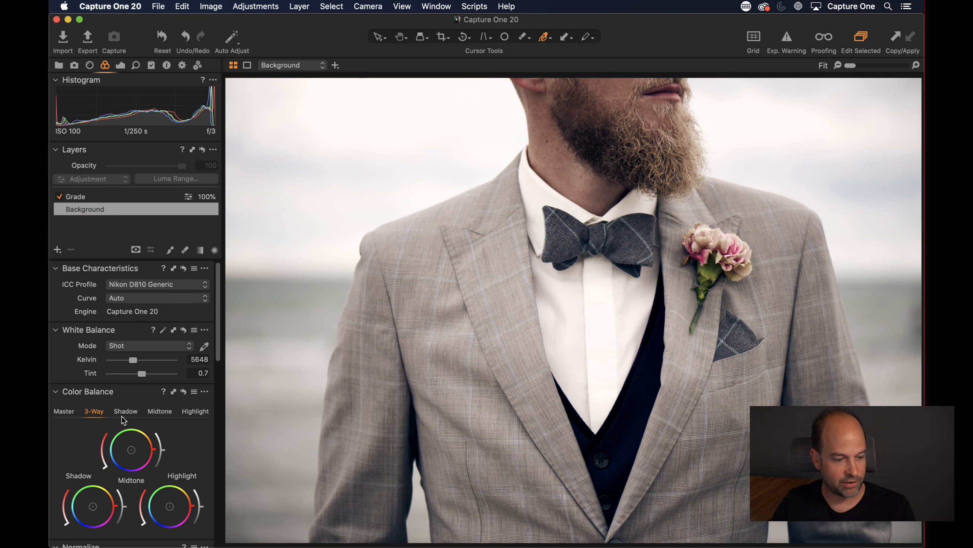
pyautogui.scroll(-2, 122, 415)
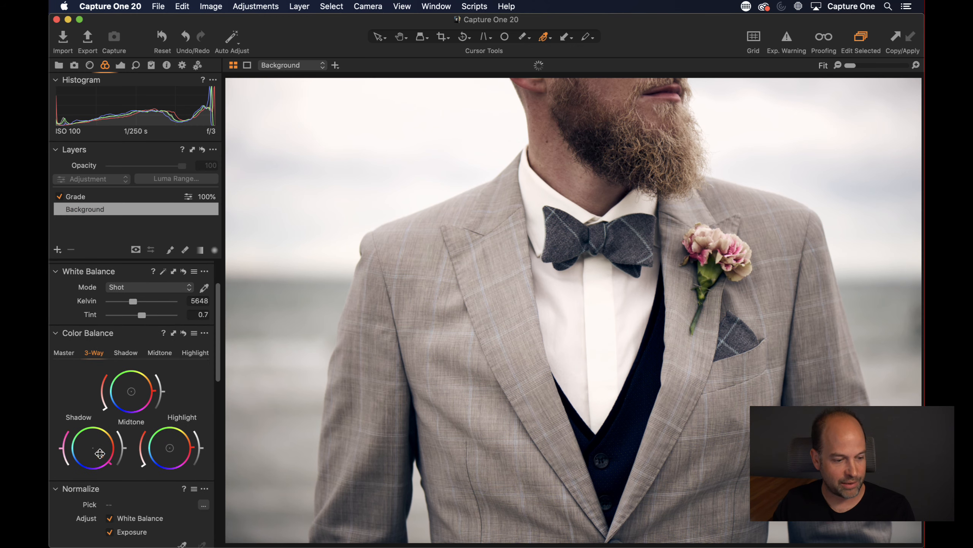
pyautogui.click(92, 196)
pyautogui.moveTo(178, 164)
pyautogui.mouseDown()
pyautogui.moveTo(147, 162)
pyautogui.moveTo(173, 165)
pyautogui.mouseUp()
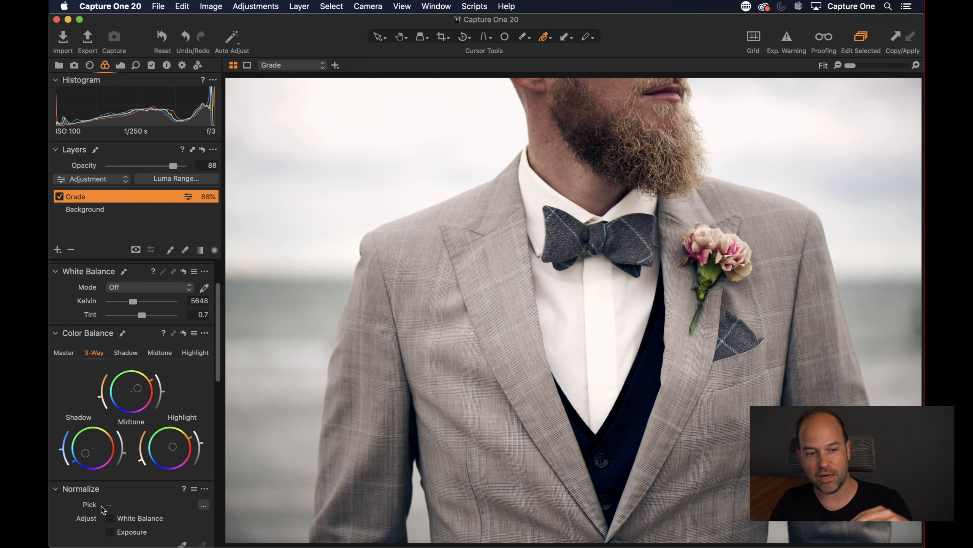
# - Show the 60's Editorial Interior folder as a thumbnail grid and select images C20-editorial-interior_231 through 234
pyautogui.click(58, 65)
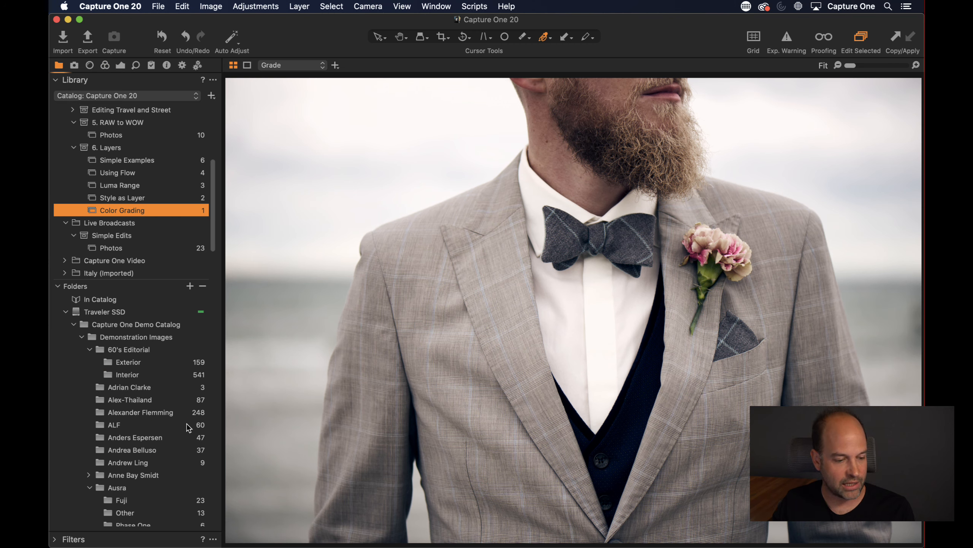
pyautogui.click(141, 363)
pyautogui.click(145, 375)
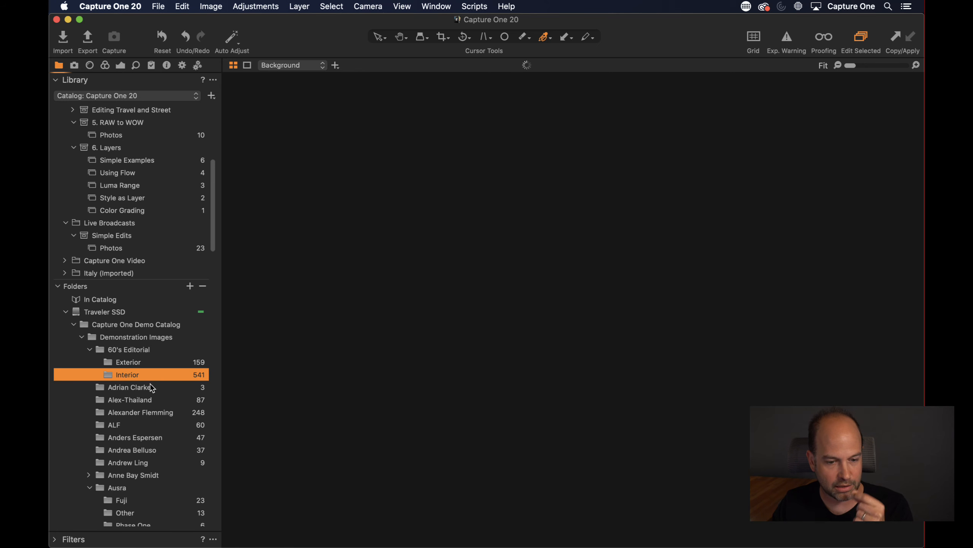
pyautogui.press('g')
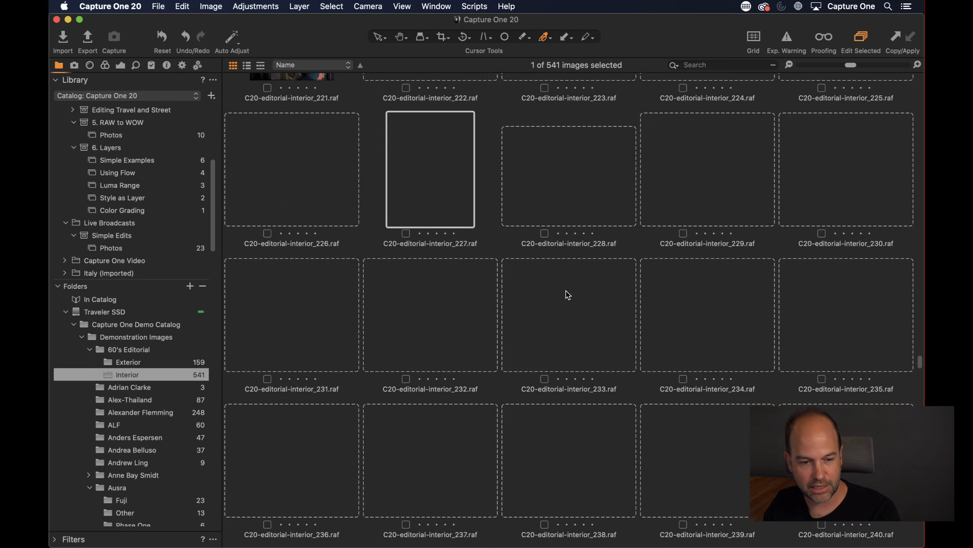
pyautogui.scroll(-2, 482, 218)
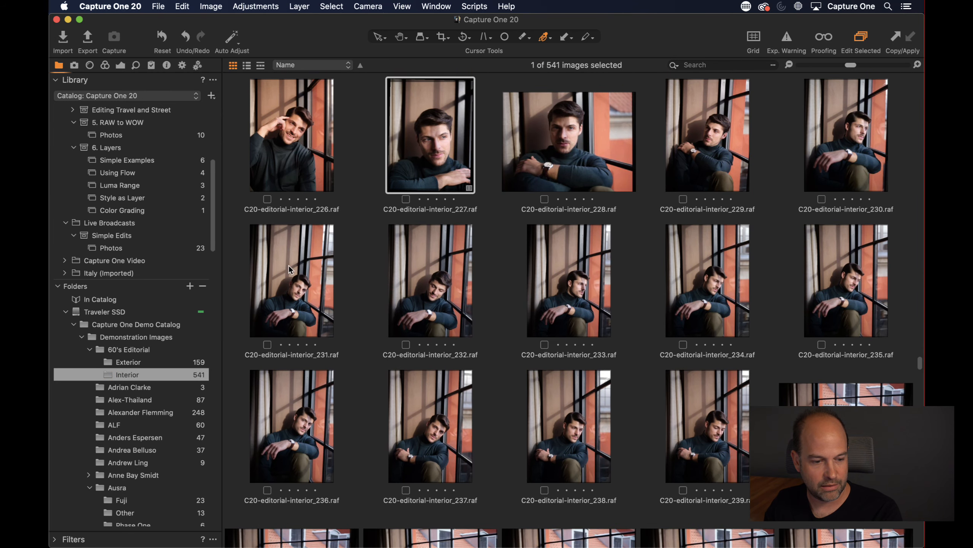
pyautogui.click(289, 265)
pyautogui.keyDown('shift'); pyautogui.click(686, 282); pyautogui.keyUp('shift')
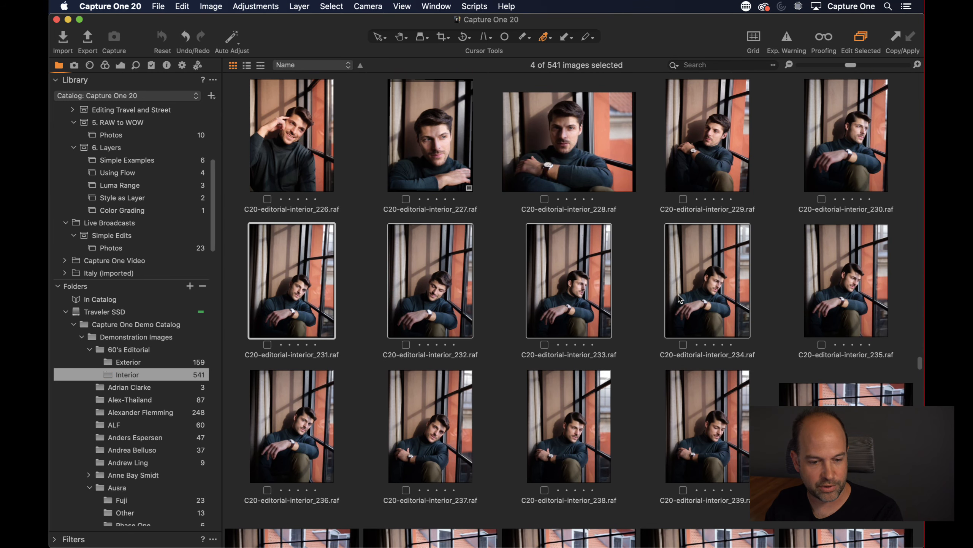
# - Create a new album named Copy apply inside the 6. Layers project
pyautogui.rightClick(117, 150)
pyautogui.moveTo(184, 151)
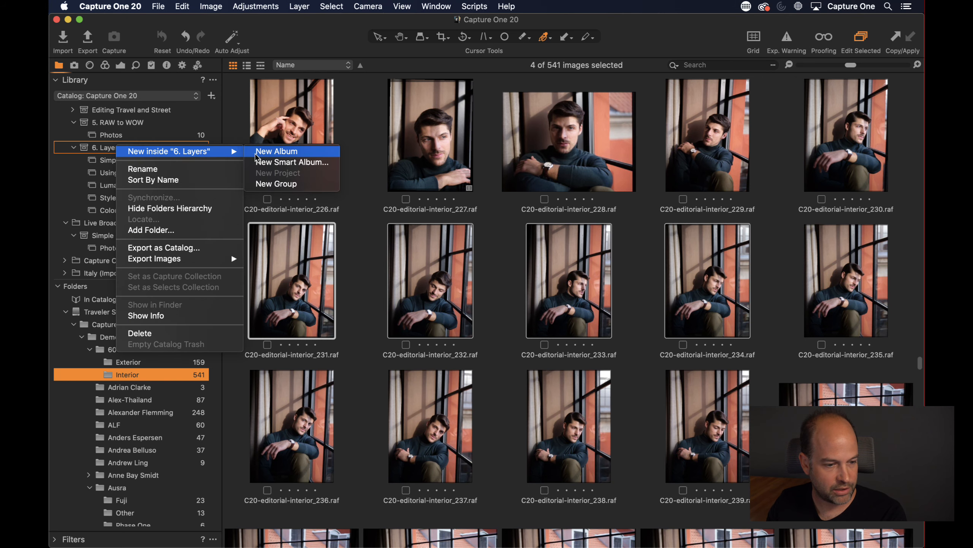
pyautogui.click(294, 155)
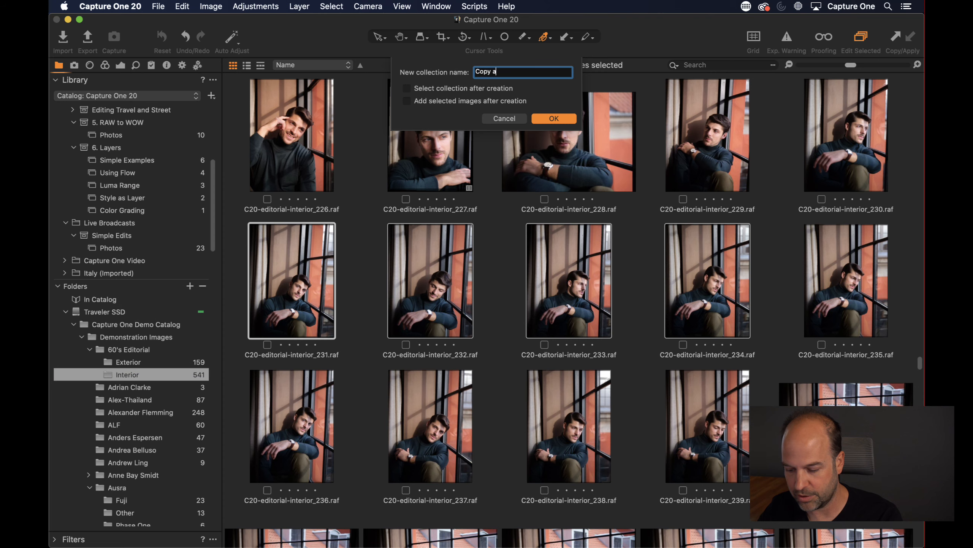
pyautogui.write('pply')
pyautogui.press('Return')
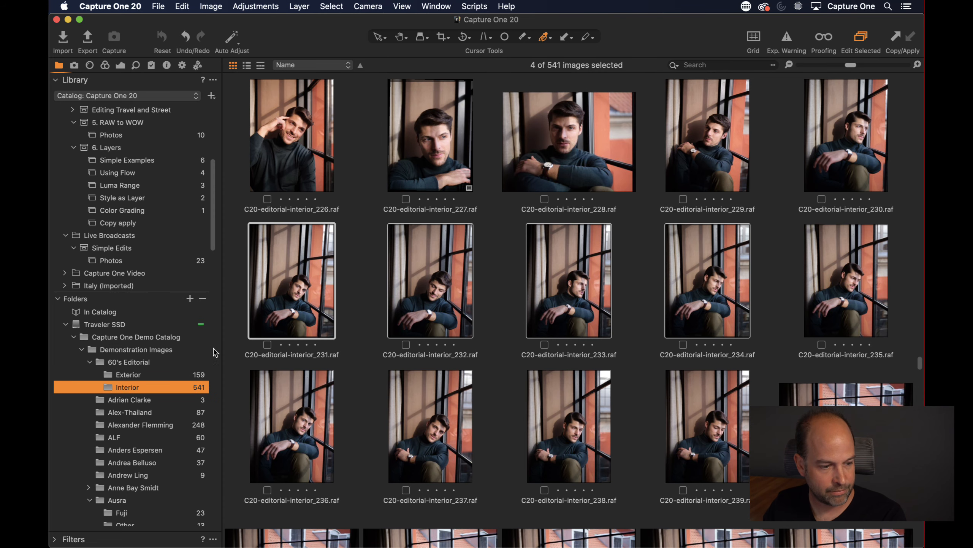
# - Add the four selected photos to the Copy apply album and open C20-editorial-interior_231 from it in the viewer
pyautogui.moveTo(312, 278); pyautogui.dragTo(135, 224)
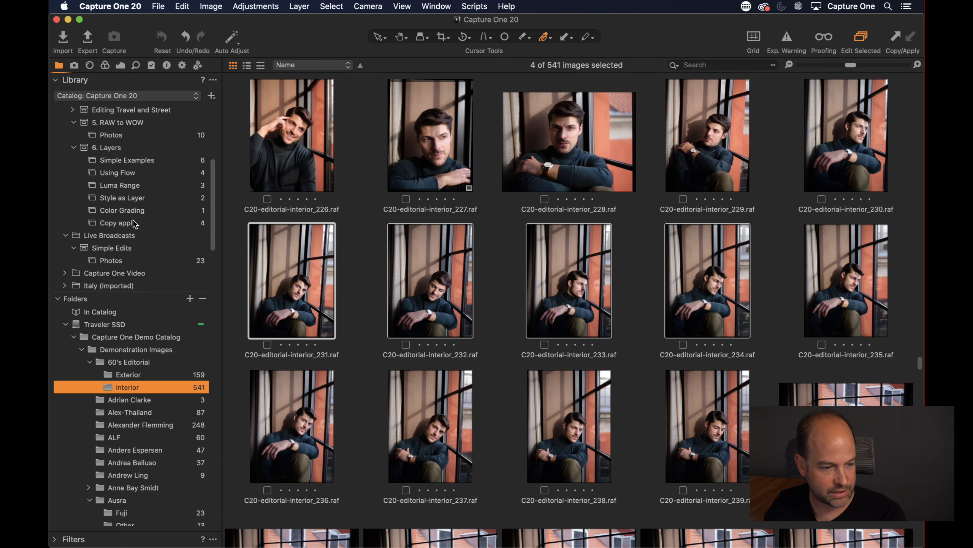
pyautogui.click(134, 221)
pyautogui.press('alt+super+v')
pyautogui.press('alt+super+v')
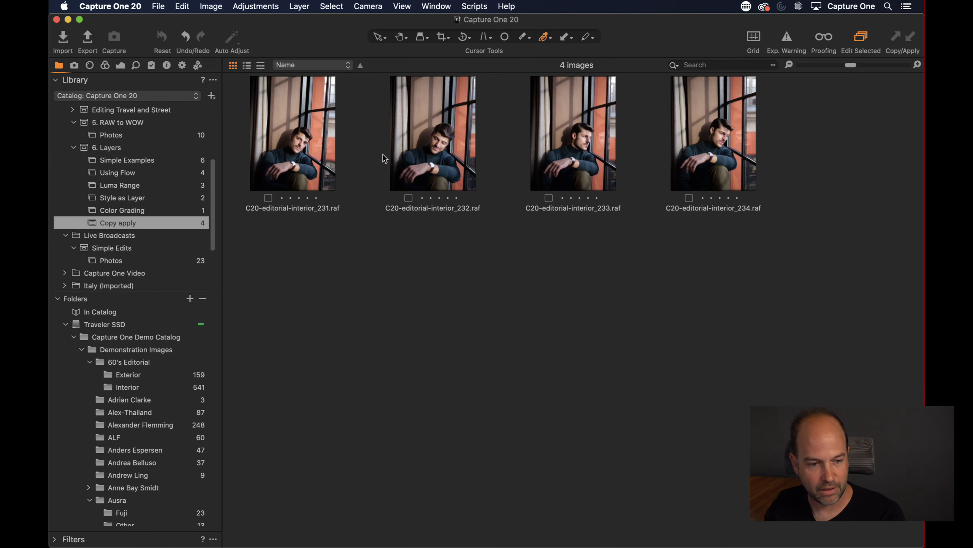
pyautogui.click(322, 144)
pyautogui.press('alt+super+v')
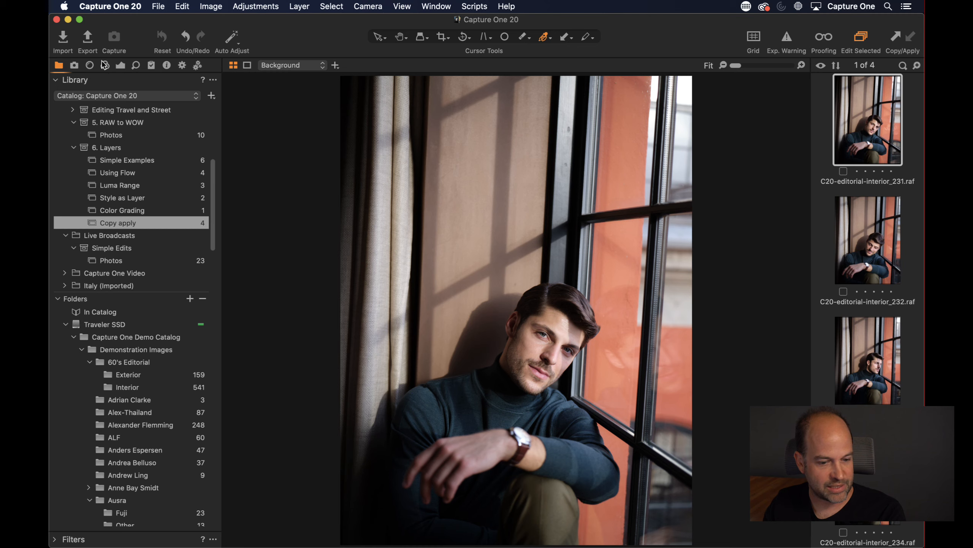
# - Add a new filled layer named grade to the portrait of the man by the window
pyautogui.click(104, 64)
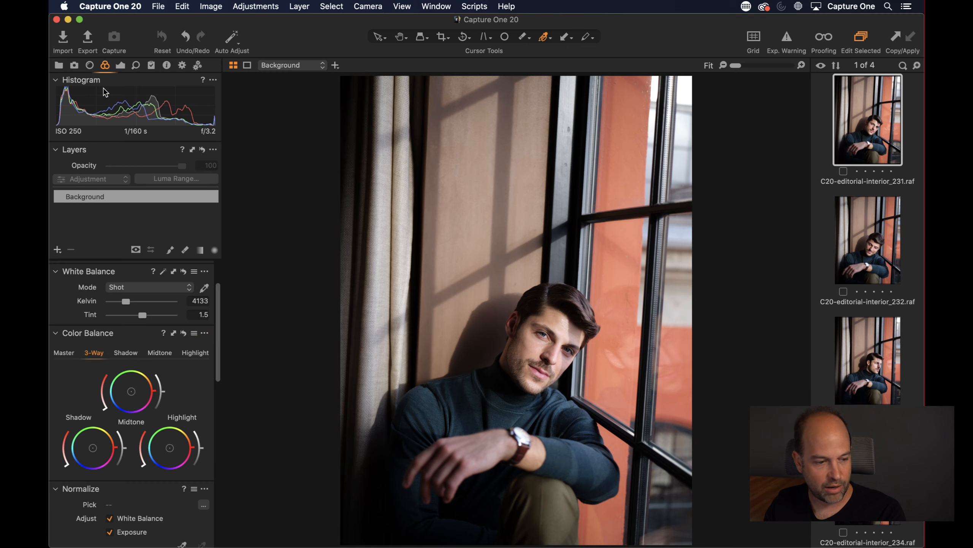
pyautogui.click(57, 251)
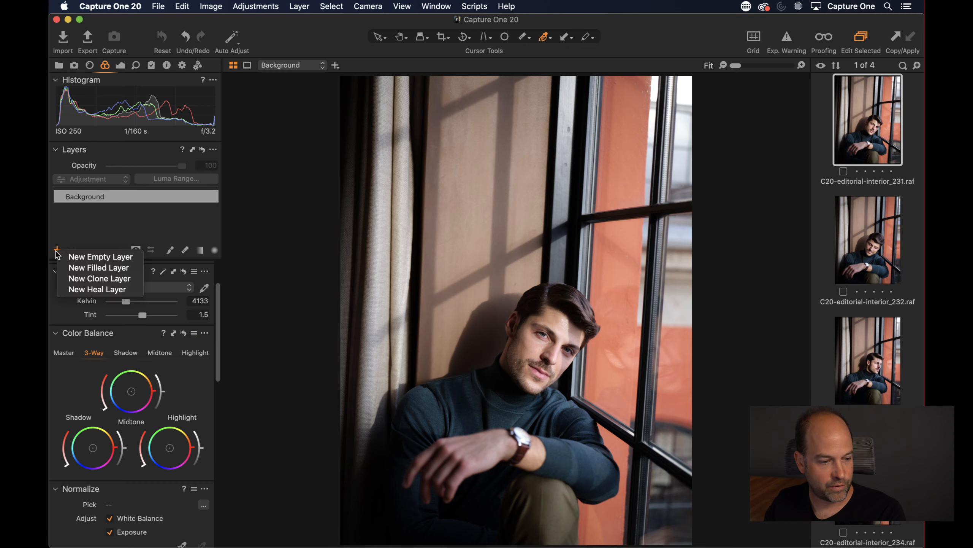
pyautogui.click(64, 268)
pyautogui.write('g')
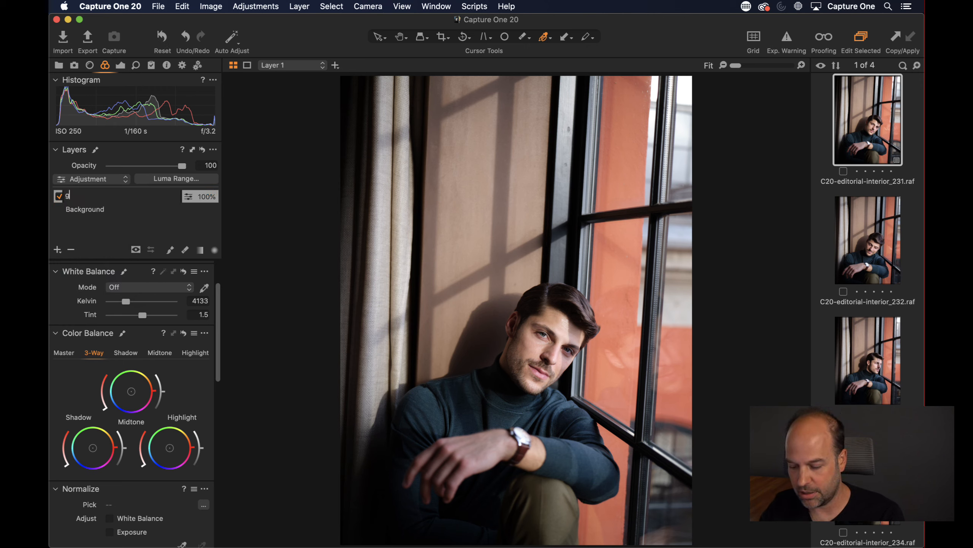
pyautogui.write('rade')
pyautogui.press('Return')
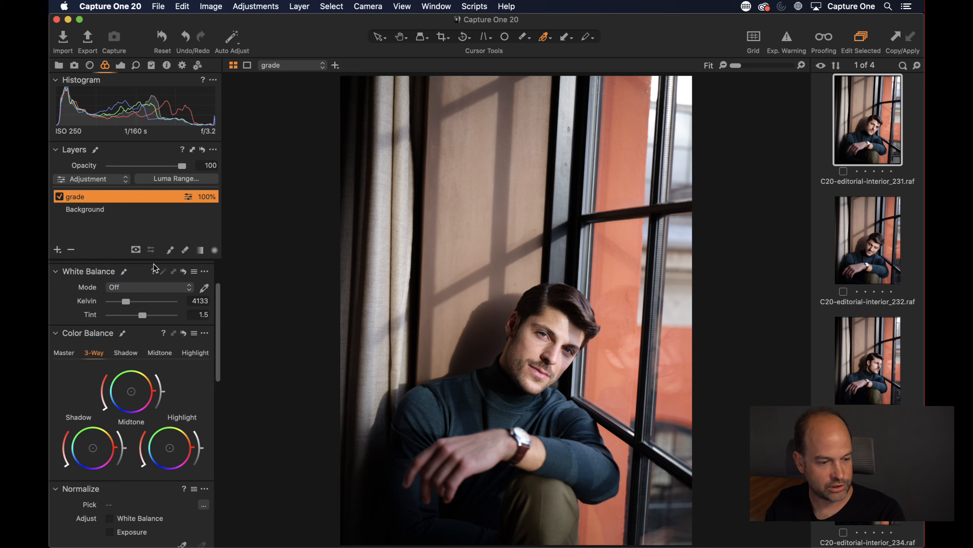
# - Tint the grade layer's shadows toward blue and its midtones and highlights toward orange with the 3-Way Color Balance
pyautogui.moveTo(92, 451); pyautogui.dragTo(88, 454)
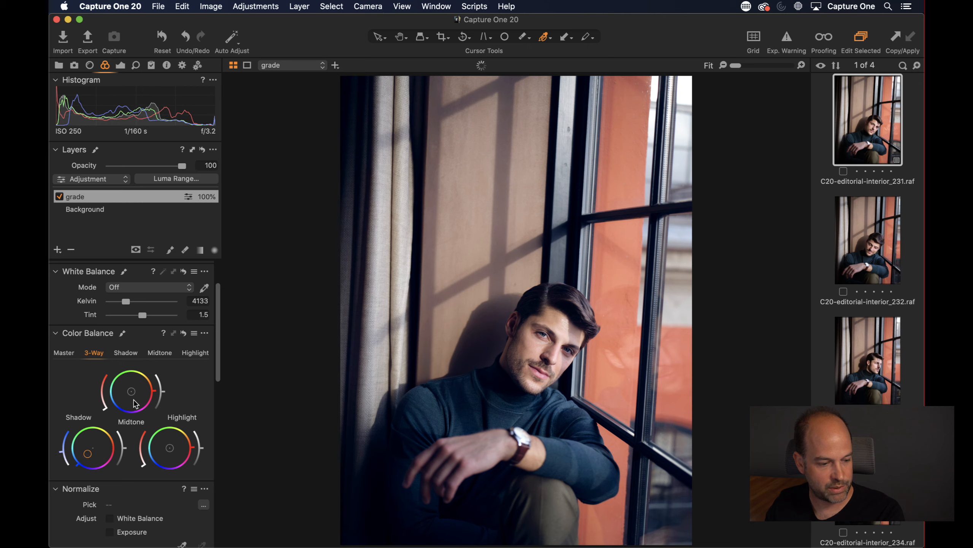
pyautogui.moveTo(132, 391); pyautogui.dragTo(136, 389)
pyautogui.moveTo(169, 444); pyautogui.dragTo(123, 455)
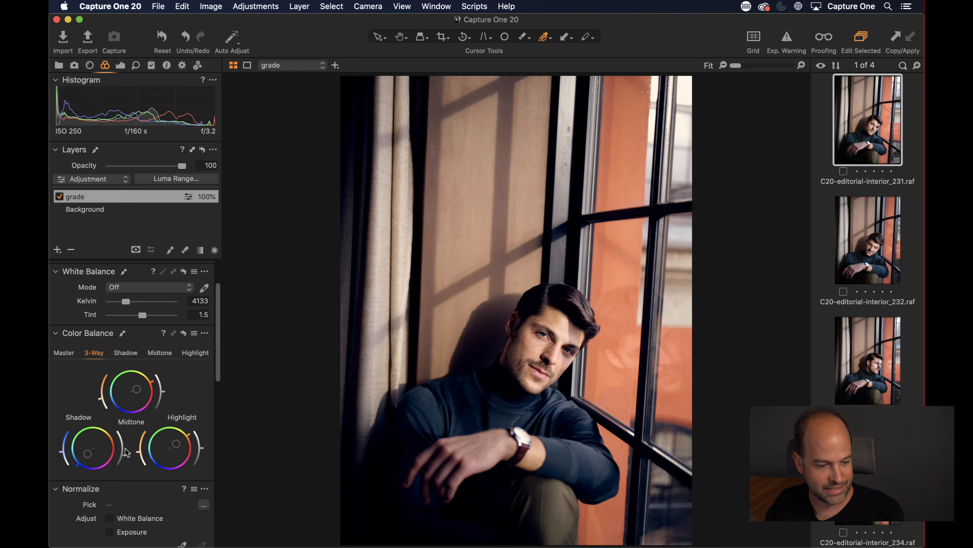
# - Set the grade layer's exposure saturation to -61
pyautogui.click(120, 64)
pyautogui.scroll(3, 127, 346)
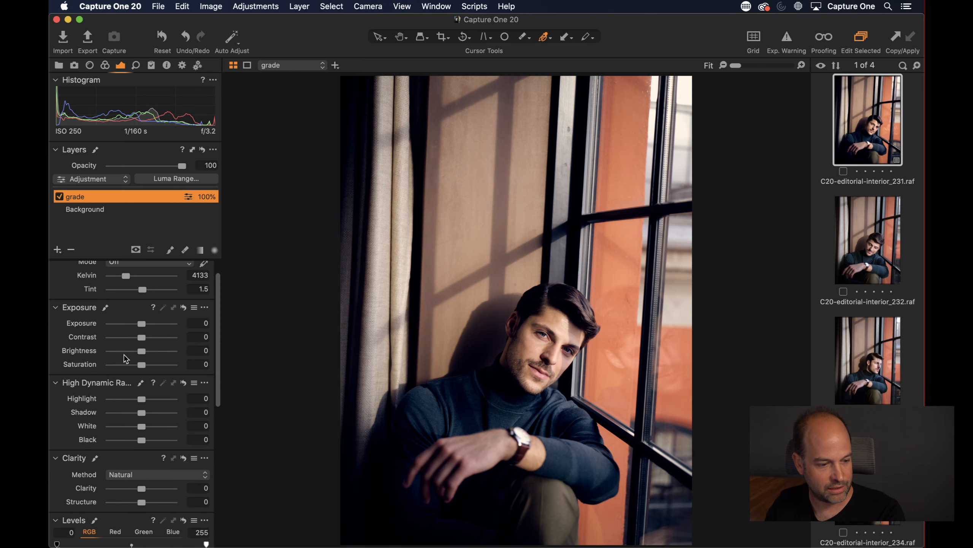
pyautogui.moveTo(141, 364); pyautogui.dragTo(122, 367)
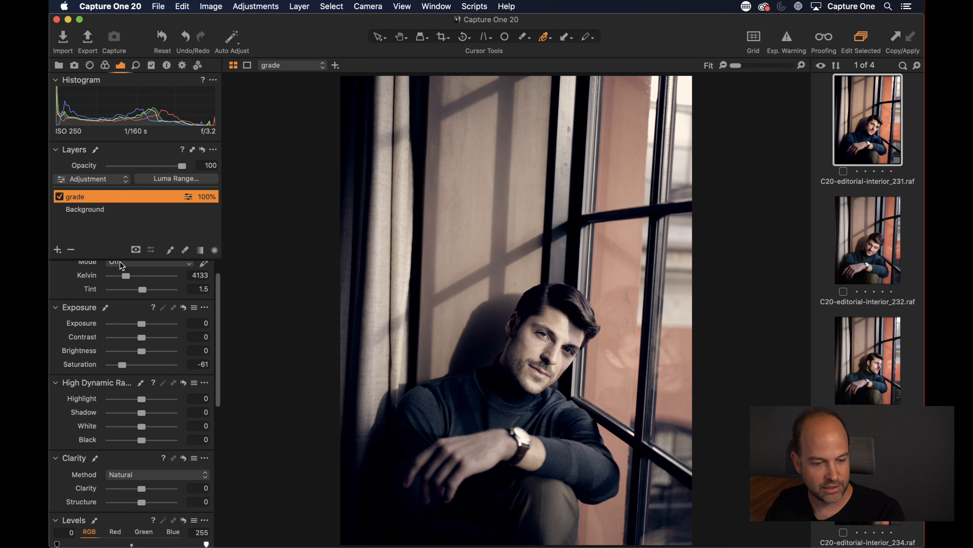
# - Add a new empty adjustment layer named Radial above the grade layer on C20-editorial-interior_231
pyautogui.click(57, 250)
pyautogui.write('Radial')
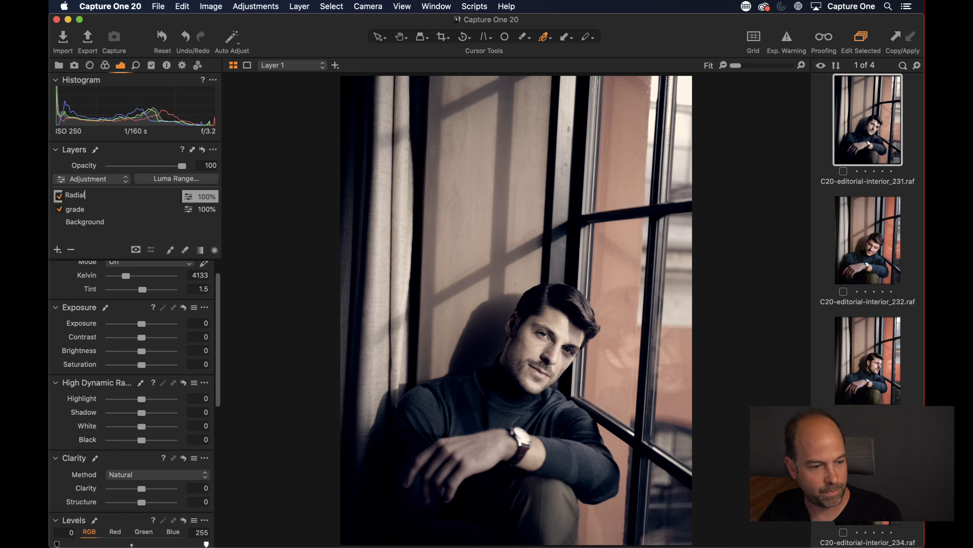
pyautogui.press('Return')
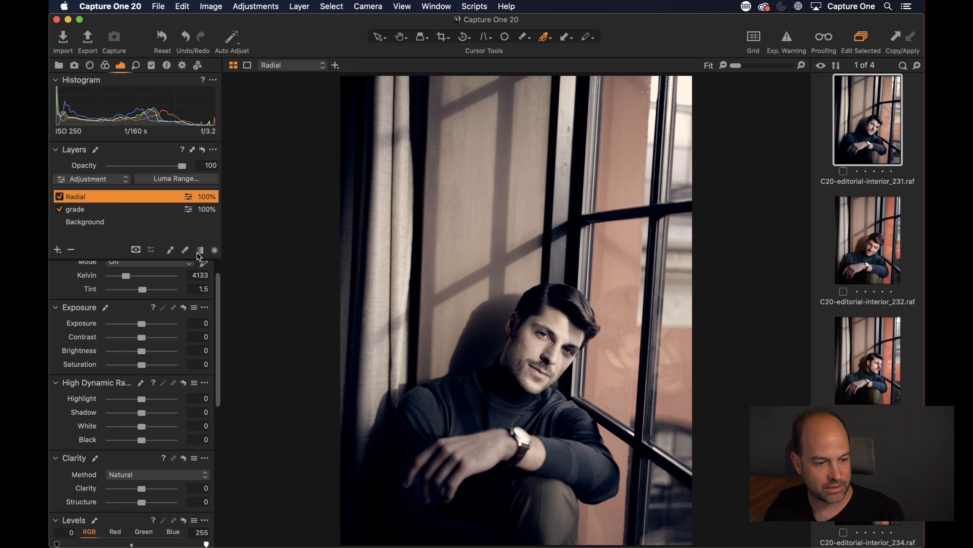
# - Draw a large tilted radial gradient mask around the seated man on the Radial layer and set the layer's brightness to -20
pyautogui.click(214, 250)
pyautogui.moveTo(459, 228); pyautogui.dragTo(579, 438)
pyautogui.moveTo(415, 346); pyautogui.dragTo(463, 398)
pyautogui.moveTo(436, 266); pyautogui.dragTo(389, 215)
pyautogui.press('super+z')
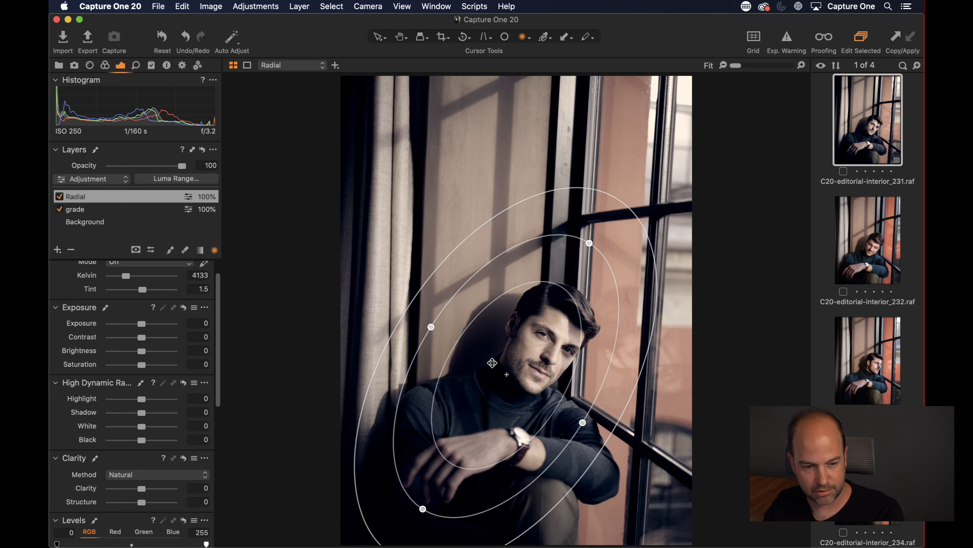
pyautogui.moveTo(446, 259); pyautogui.dragTo(421, 194)
pyautogui.moveTo(506, 264); pyautogui.dragTo(503, 253)
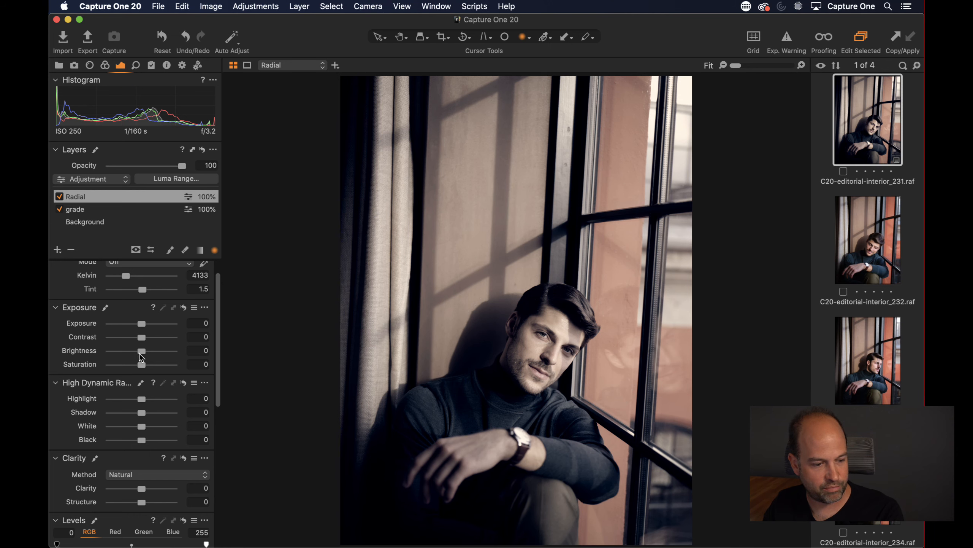
pyautogui.moveTo(139, 356); pyautogui.dragTo(127, 356)
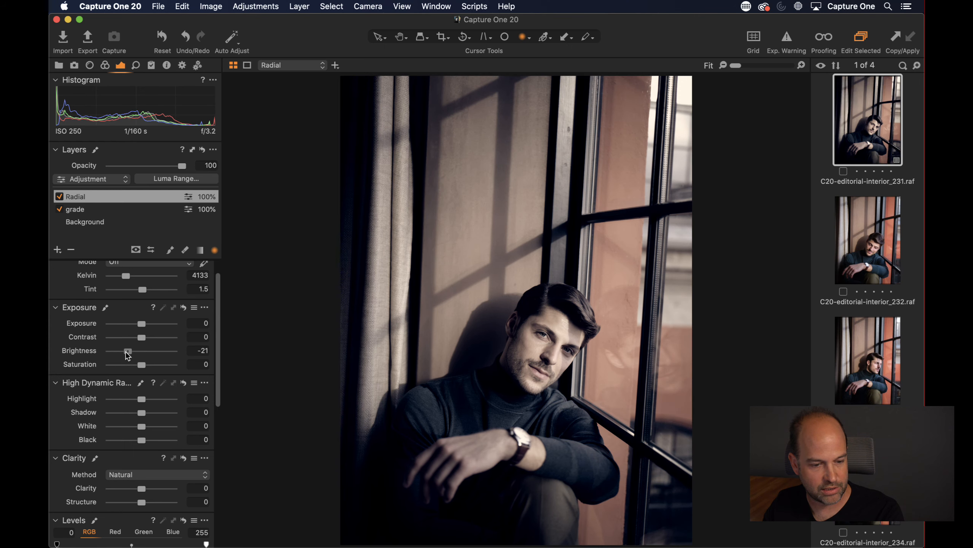
pyautogui.moveTo(446, 143); pyautogui.dragTo(454, 164)
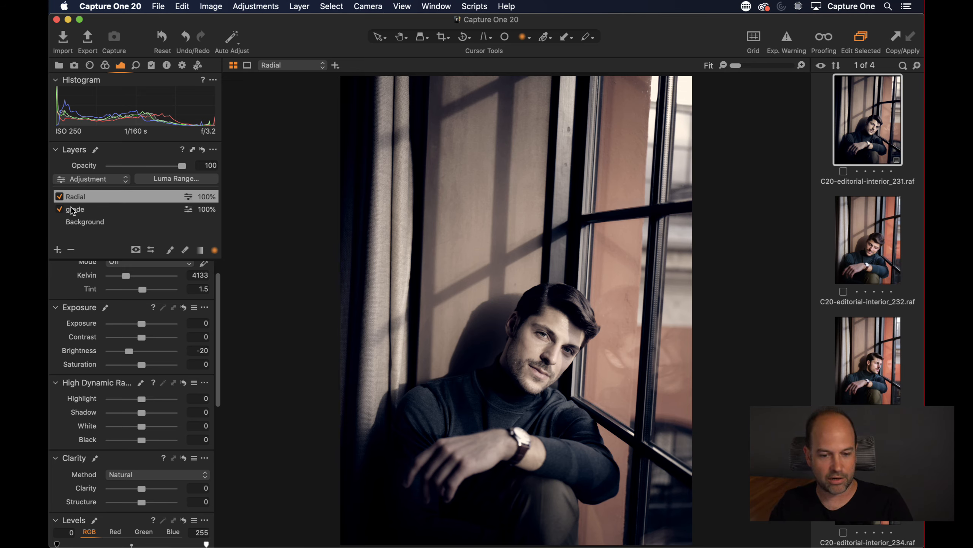
# - Select all four photos and apply only the grade layer from C20-editorial-interior_231 to the others, excluding Radial
pyautogui.click(866, 229)
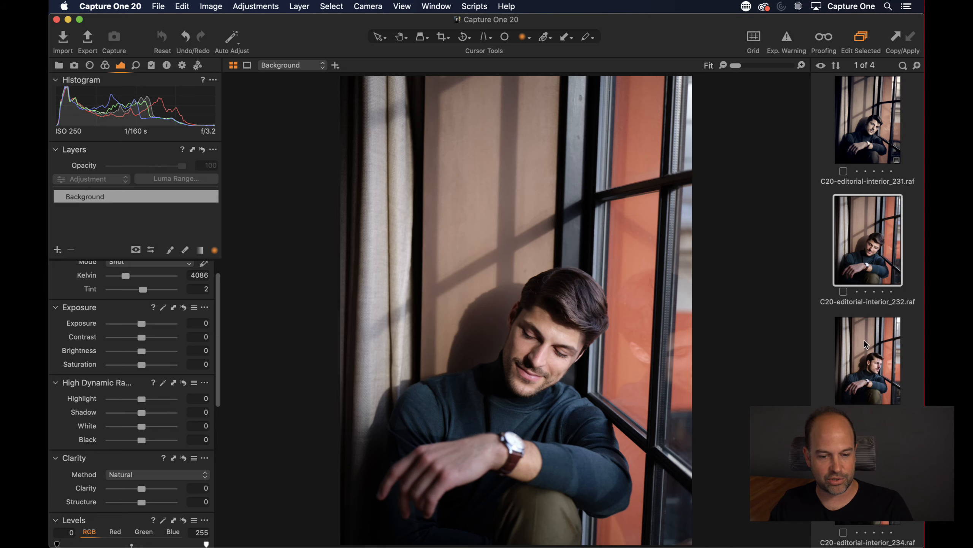
pyautogui.click(865, 391)
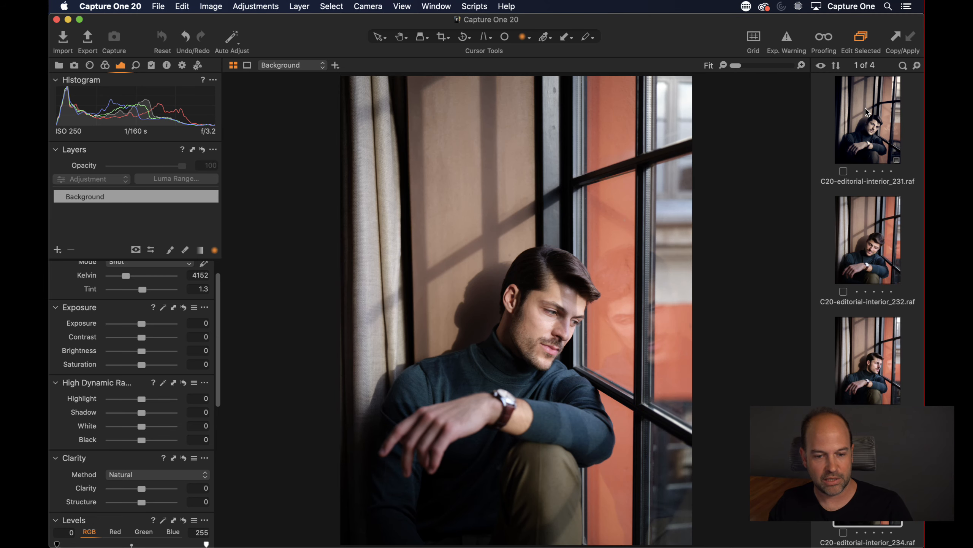
pyautogui.click(869, 112)
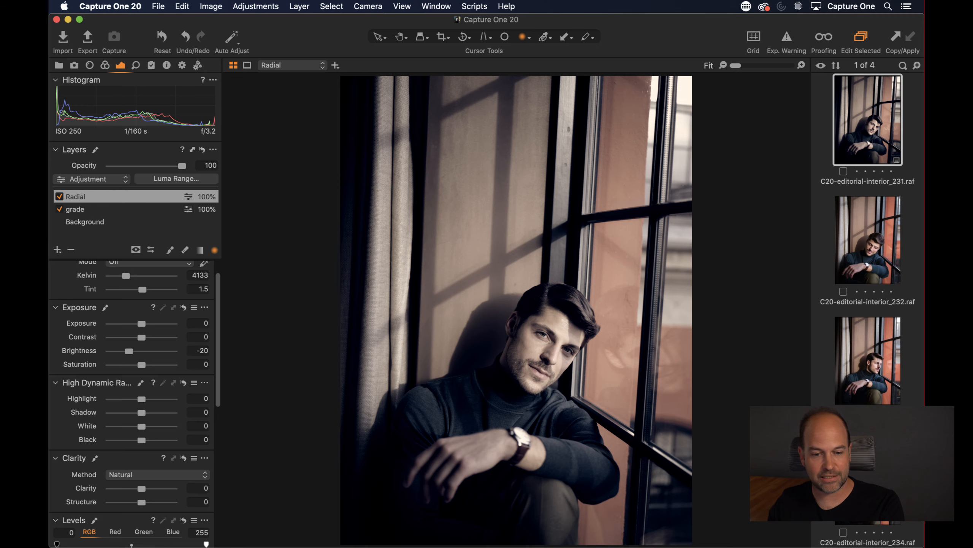
pyautogui.press('super+a')
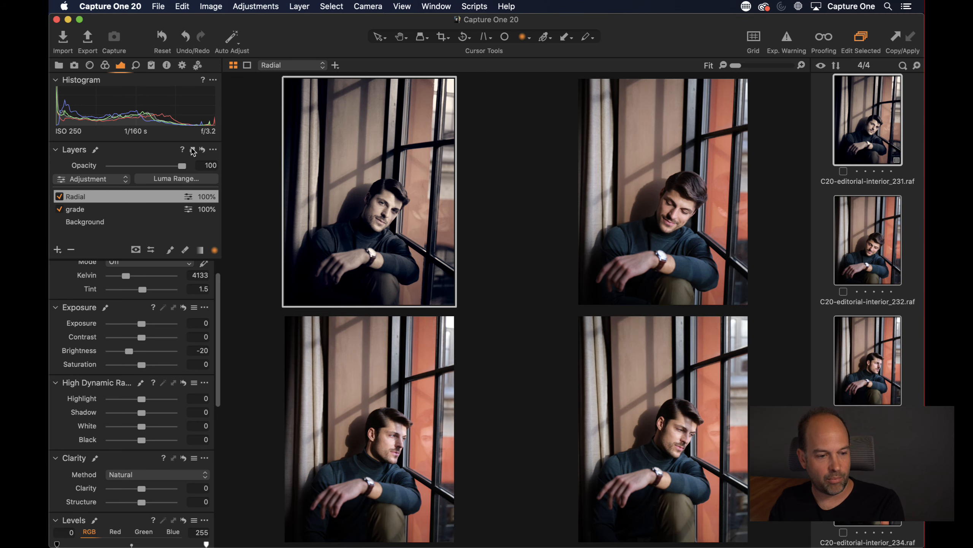
pyautogui.moveTo(167, 150); pyautogui.dragTo(195, 154)
pyautogui.click(193, 150)
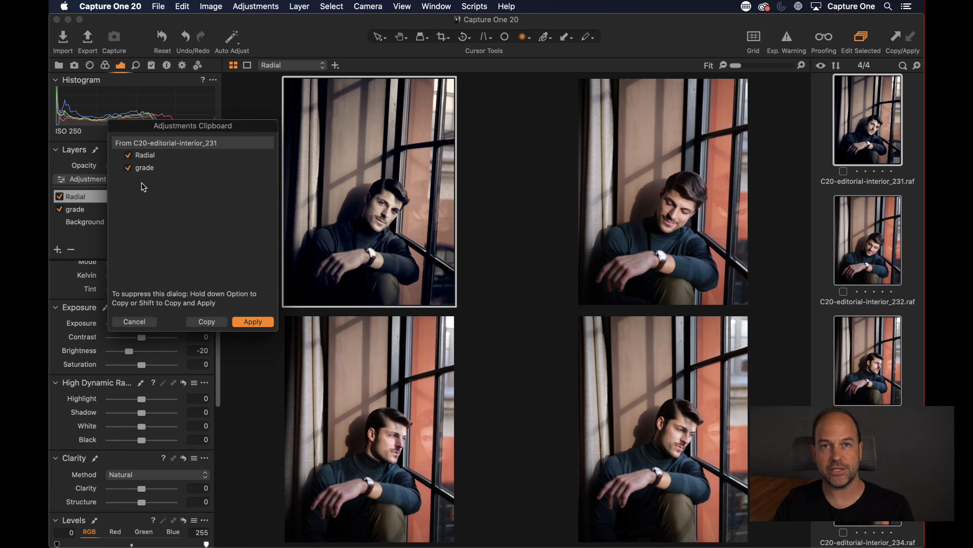
pyautogui.click(128, 155)
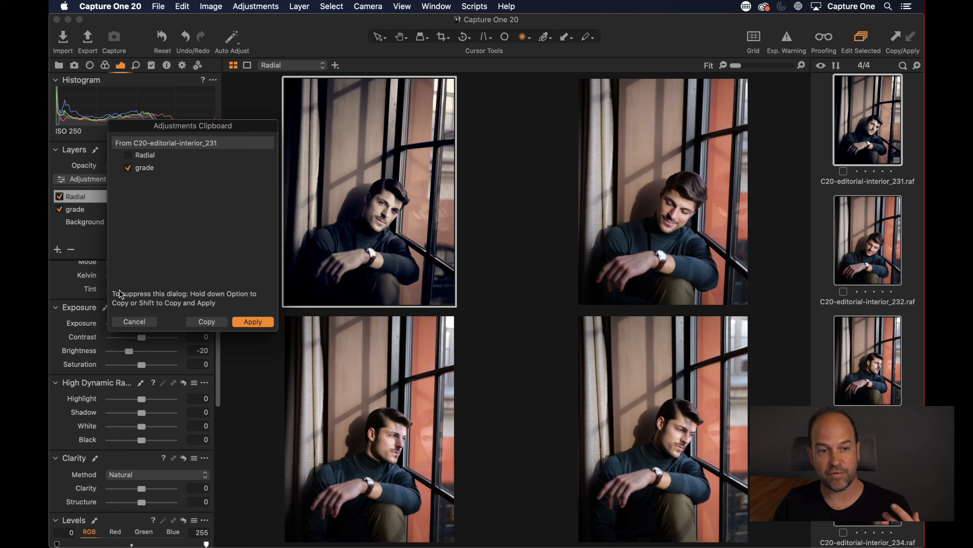
pyautogui.click(249, 320)
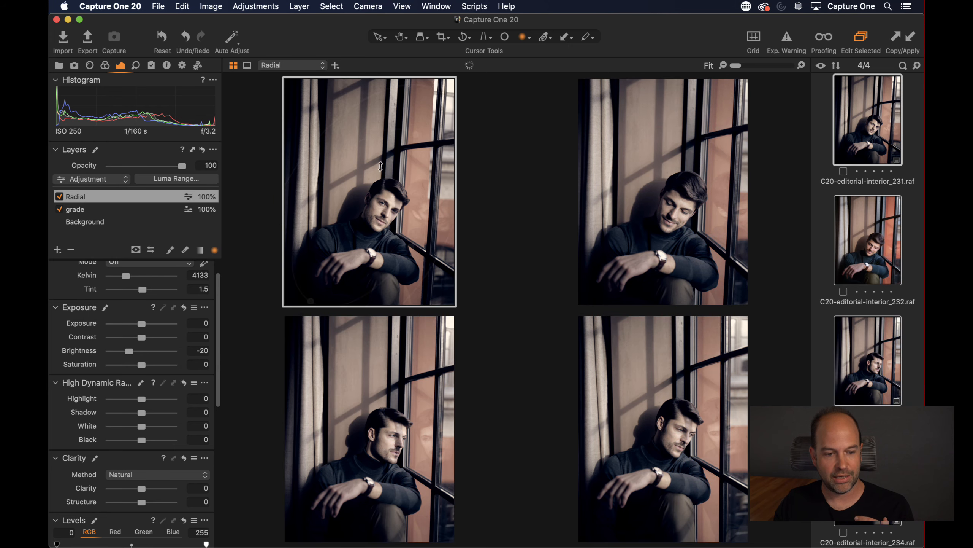
# - Apply only the Radial layer from C20-editorial-interior_231 to the other selected photos
pyautogui.click(836, 216)
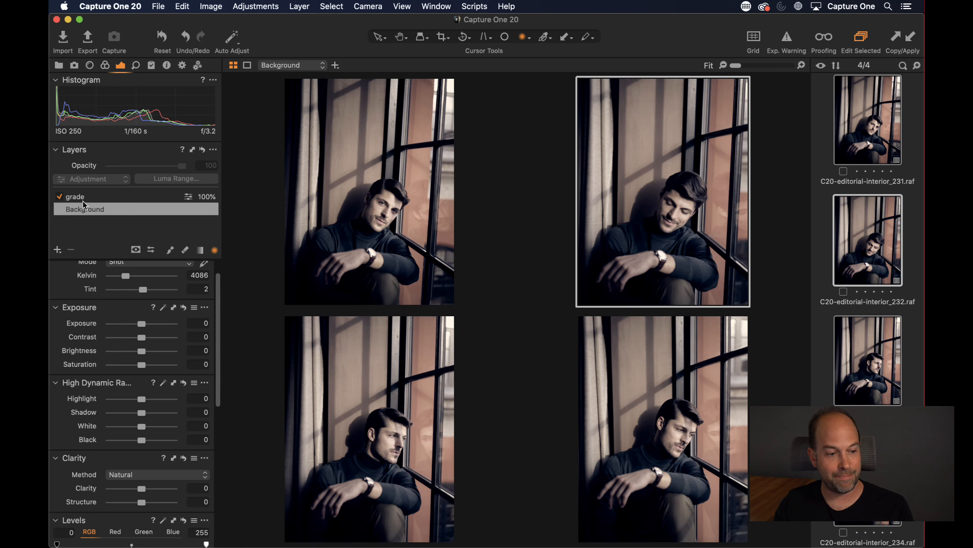
pyautogui.click(869, 114)
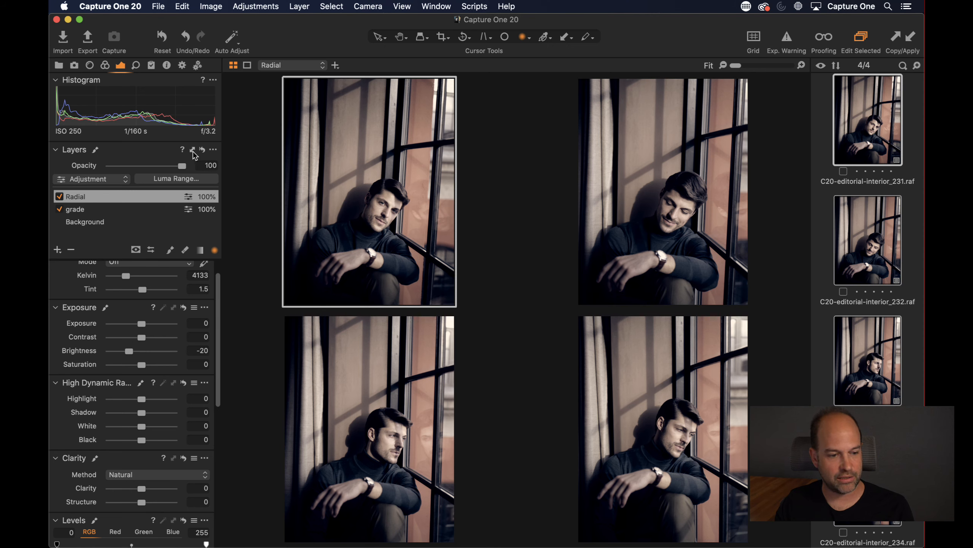
pyautogui.click(193, 150)
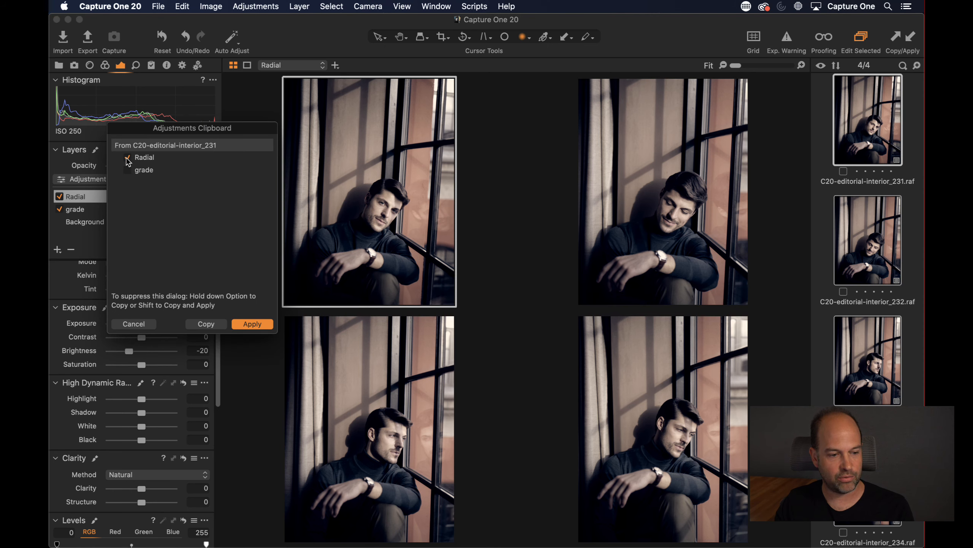
pyautogui.click(255, 325)
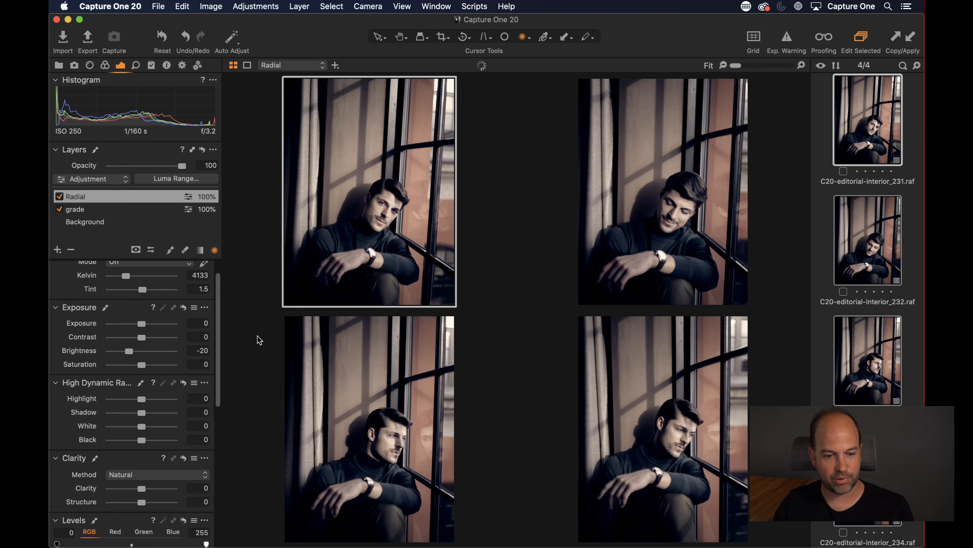
# - Check the layer lists of the other three photos and review which layers can be copied from C20-editorial-interior_234
pyautogui.click(860, 226)
pyautogui.click(864, 364)
pyautogui.click(868, 480)
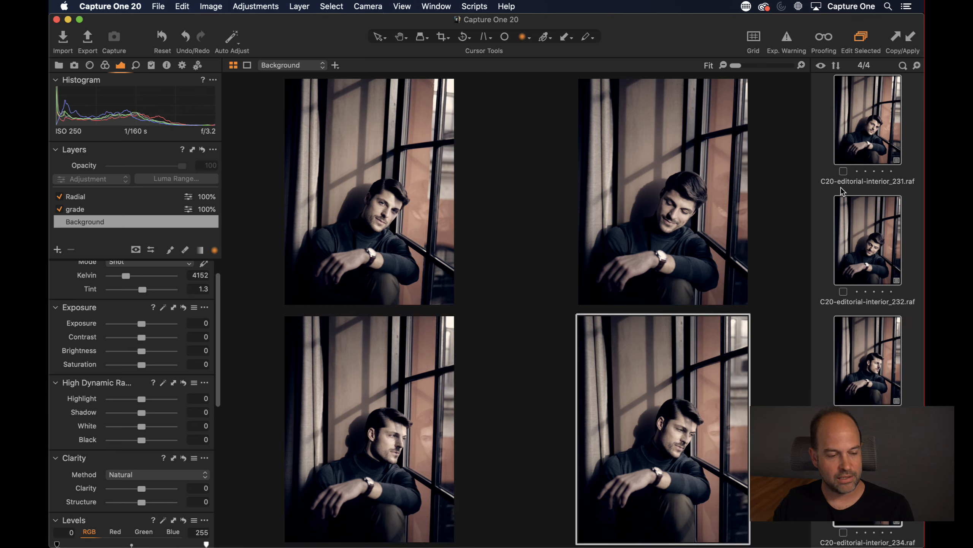
pyautogui.click(192, 150)
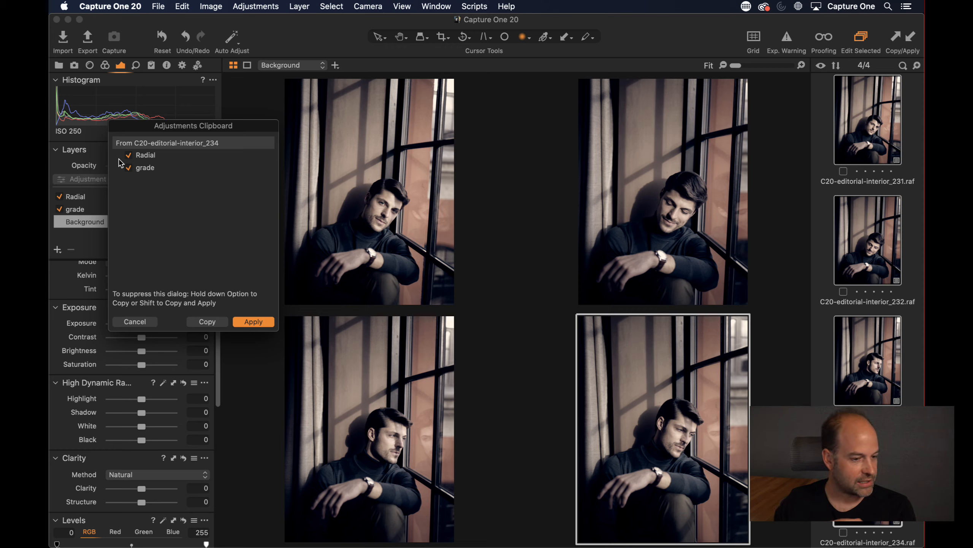
pyautogui.click(155, 325)
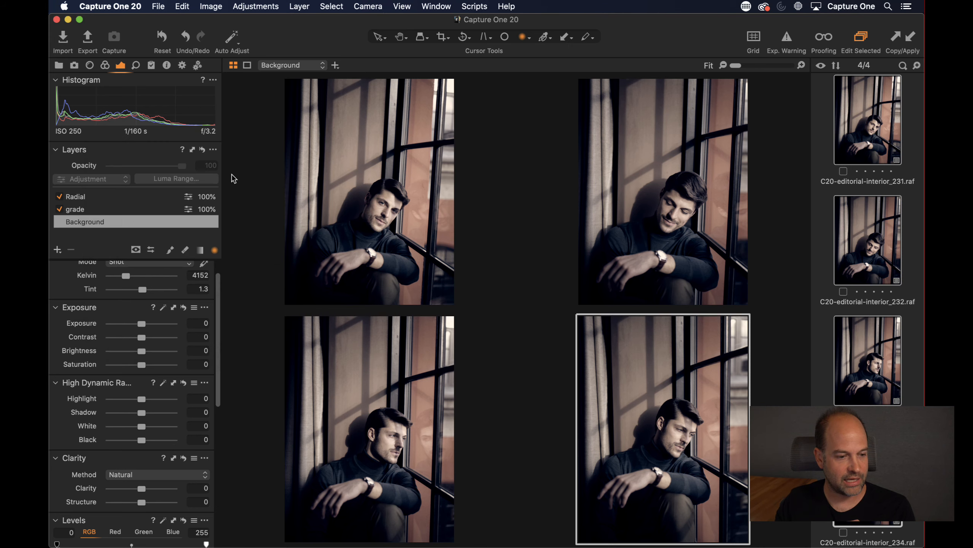
# - Open the keyboard shortcut editor and search its commands for "layer"
pyautogui.click(191, 3)
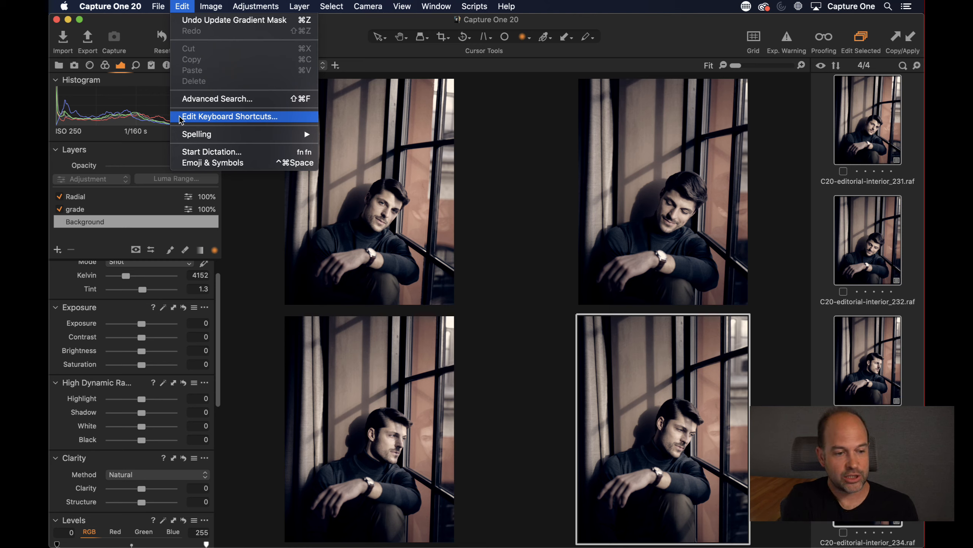
pyautogui.click(180, 119)
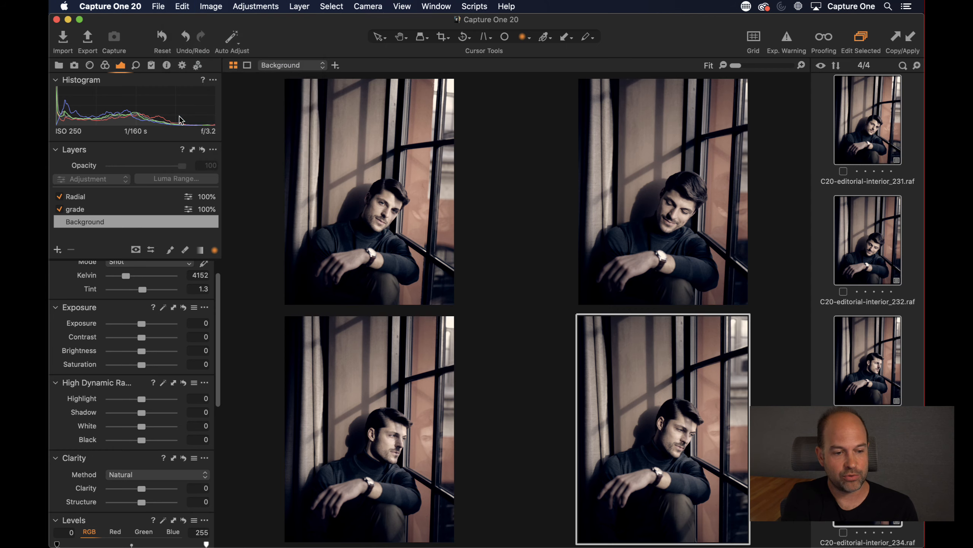
pyautogui.write('l')
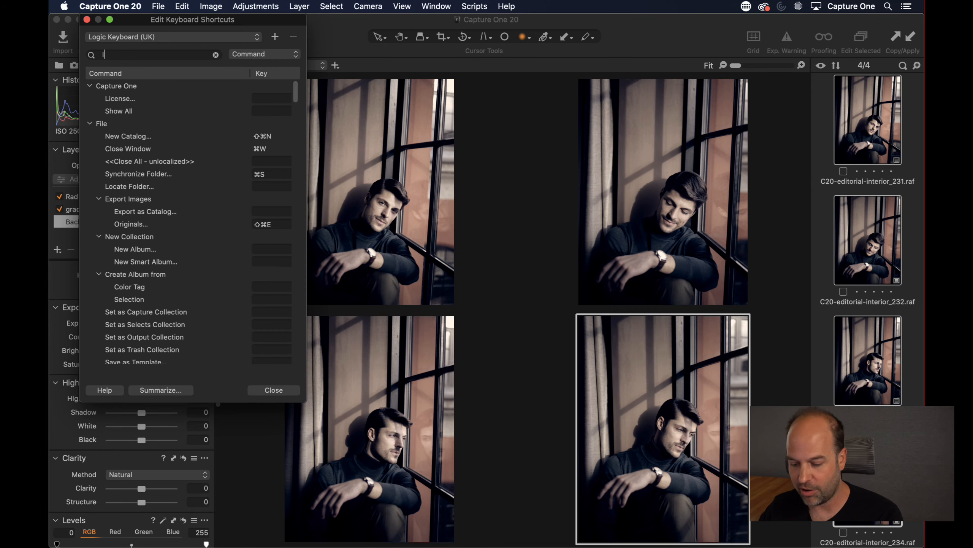
pyautogui.write('ayer')
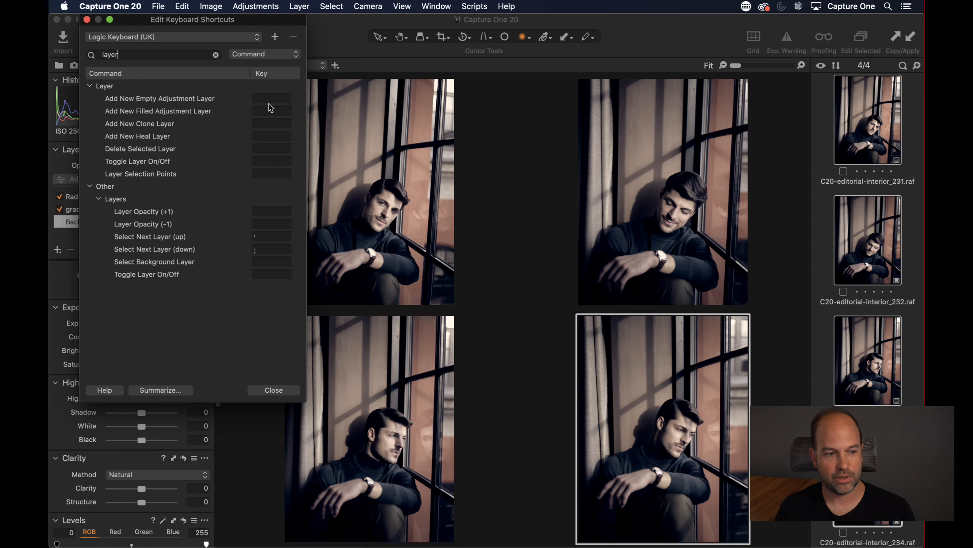
# - Replace the command search with "brush" to examine the shortcuts for brush size, hardness, opacity and flow
pyautogui.press('BackSpace')
pyautogui.press('BackSpace')
pyautogui.press('BackSpace')
pyautogui.press('BackSpace')
pyautogui.press('BackSpace')
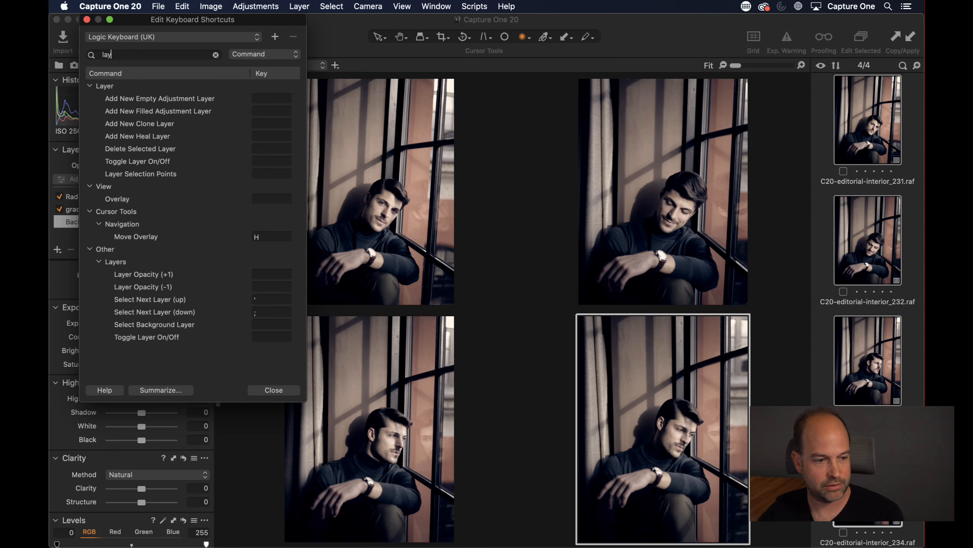
pyautogui.write('brush')
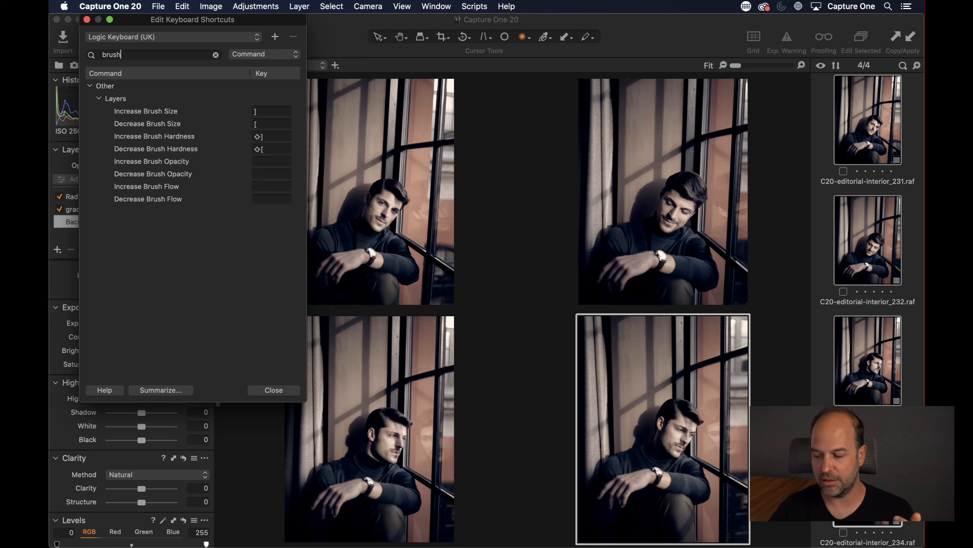
# - Clear the brush search and list the "layer" commands again in the shortcut editor
pyautogui.press('BackSpace')
pyautogui.press('BackSpace')
pyautogui.press('BackSpace')
pyautogui.press('BackSpace')
pyautogui.press('BackSpace')
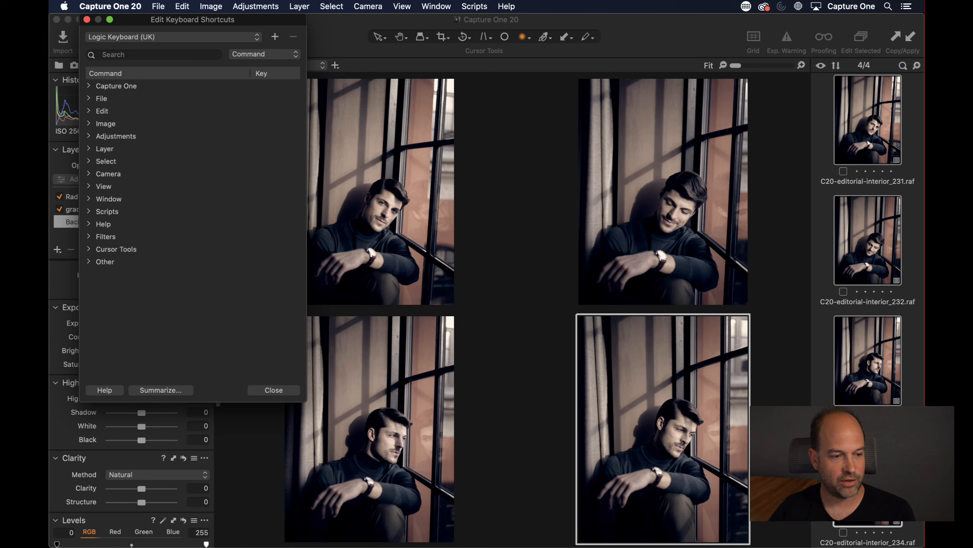
pyautogui.write('layer')
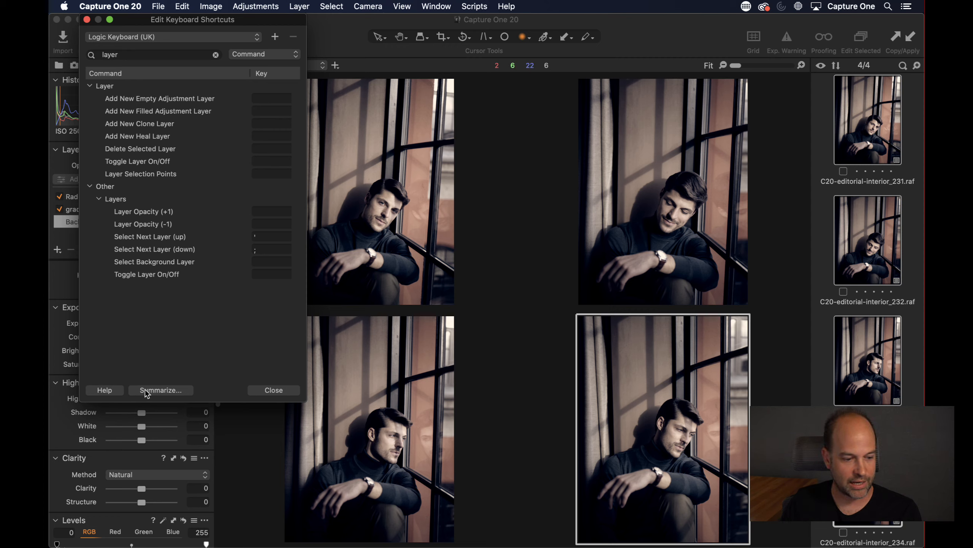
# - View the summary page of all Capture One keyboard shortcuts in Safari, then close it and the shortcut editor
pyautogui.click(161, 391)
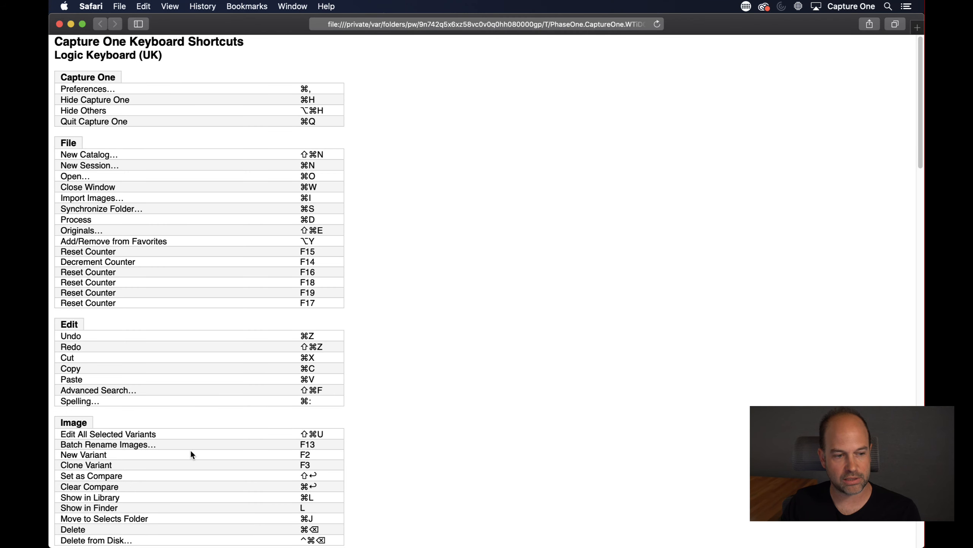
pyautogui.click(59, 24)
pyautogui.click(160, 391)
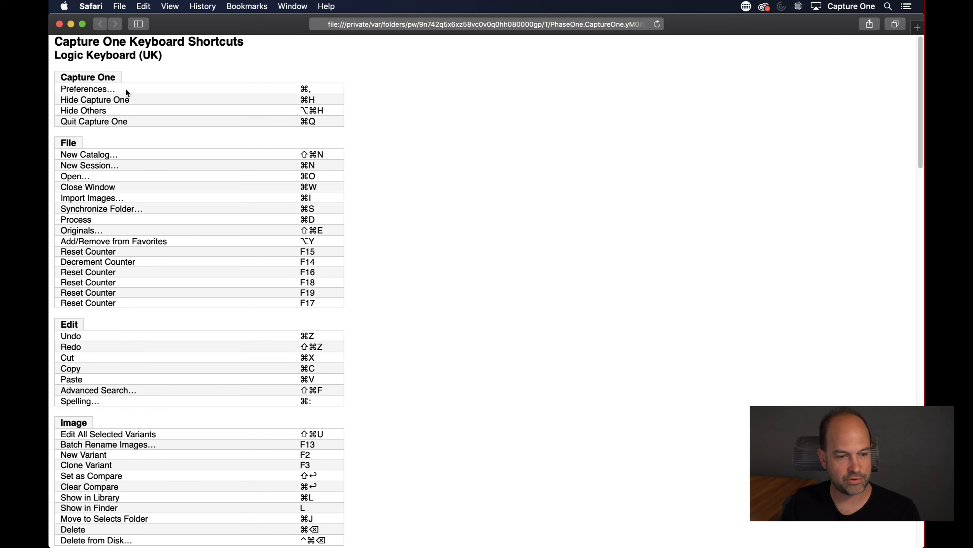
pyautogui.click(59, 24)
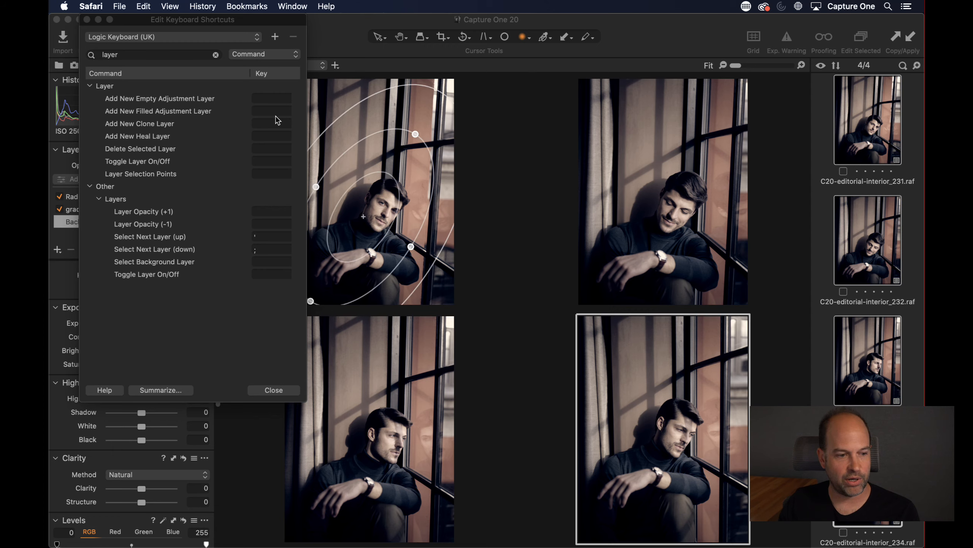
pyautogui.click(87, 19)
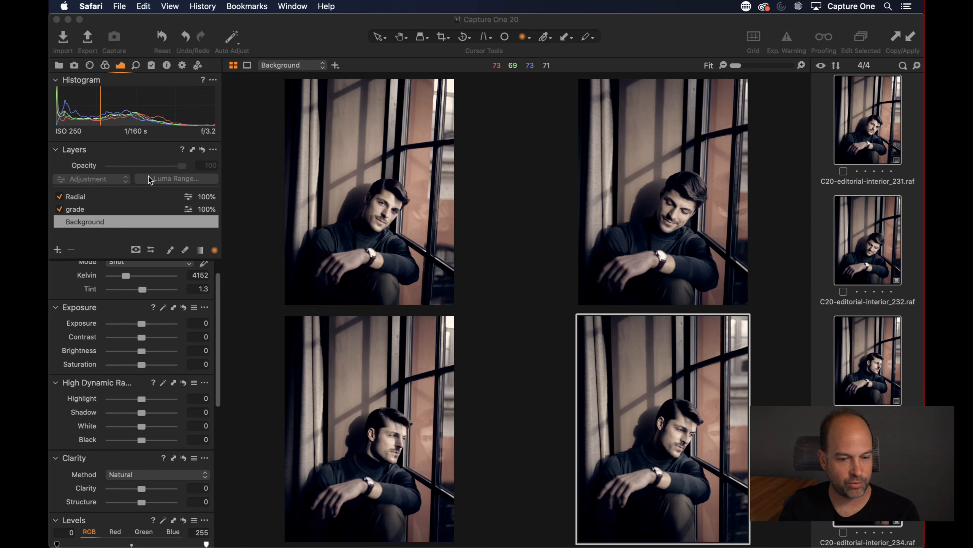
# - Open the Photos album of the Simple Edits project under Live Broadcasts in the library
pyautogui.click(58, 65)
pyautogui.scroll(1, 124, 180)
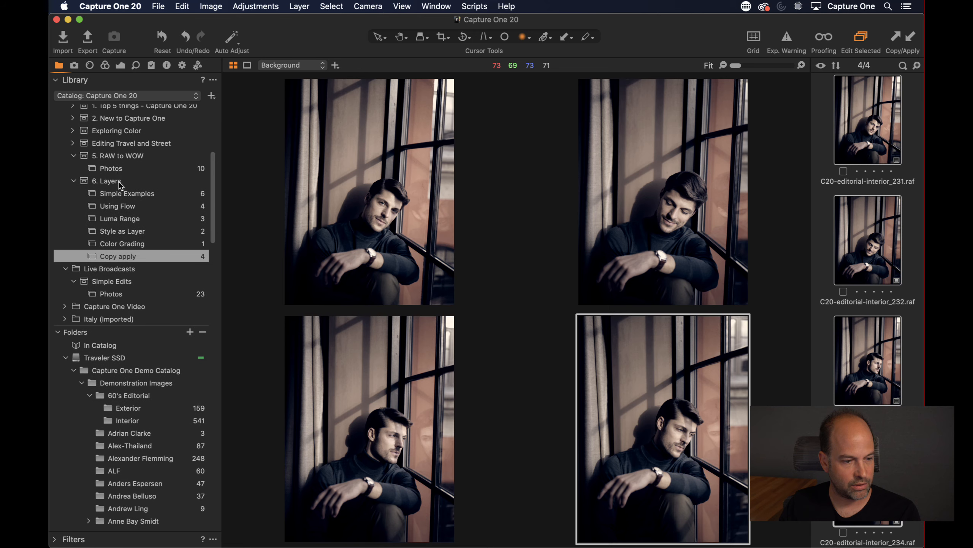
pyautogui.scroll(-1, 126, 241)
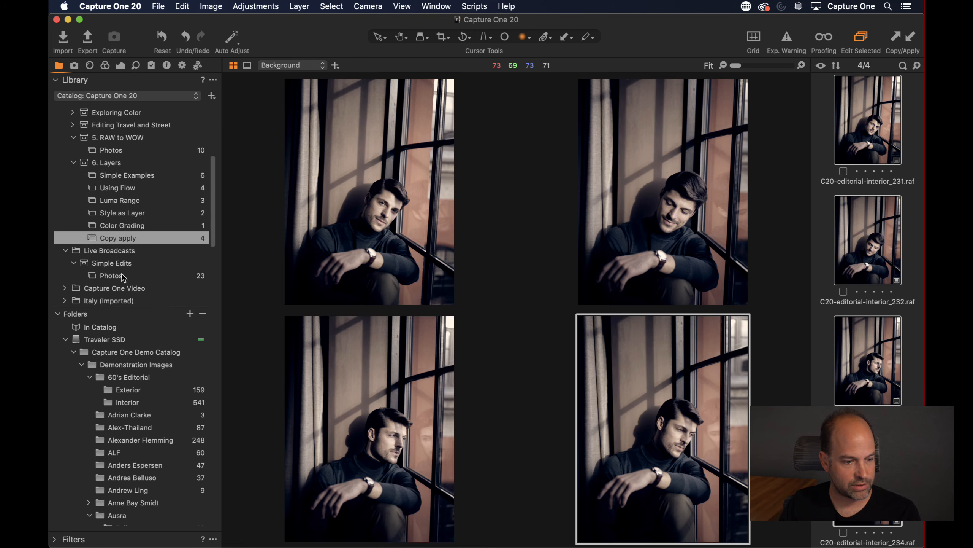
pyautogui.click(125, 275)
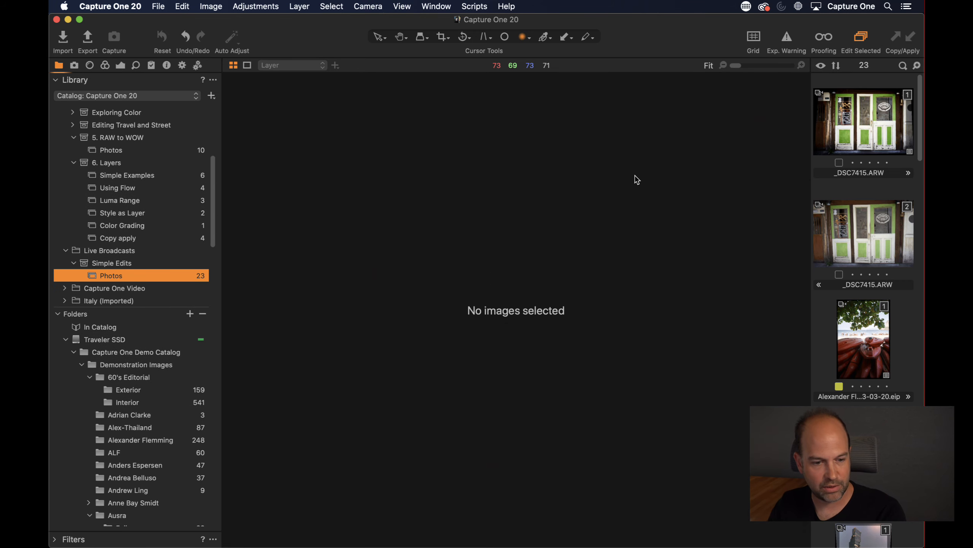
# - Browse the album's thumbnails to view the yellow taxi photo DSC04091.arw, and open the green pea soup photo for editing
pyautogui.press('alt+super+v')
pyautogui.scroll(-5, 540, 312)
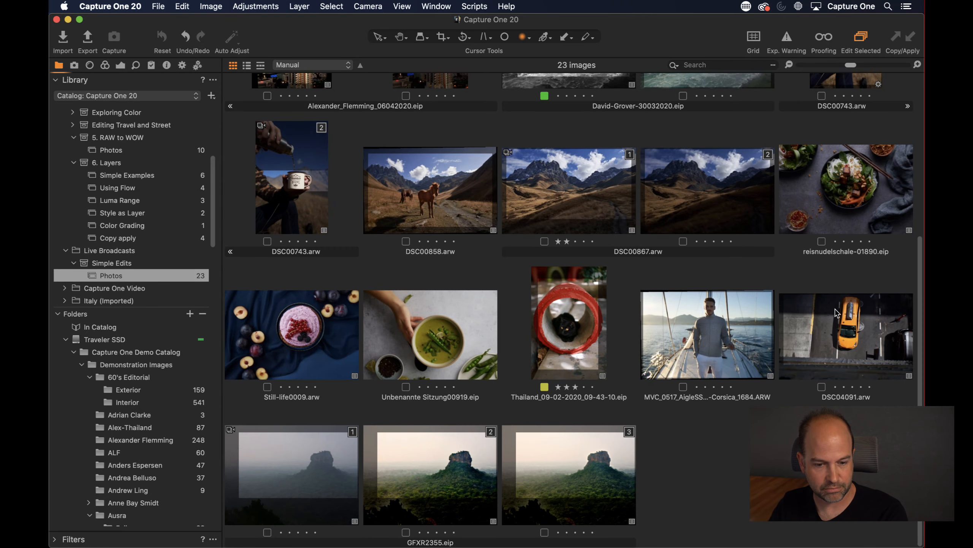
pyautogui.click(846, 336)
pyautogui.press('alt+super+v')
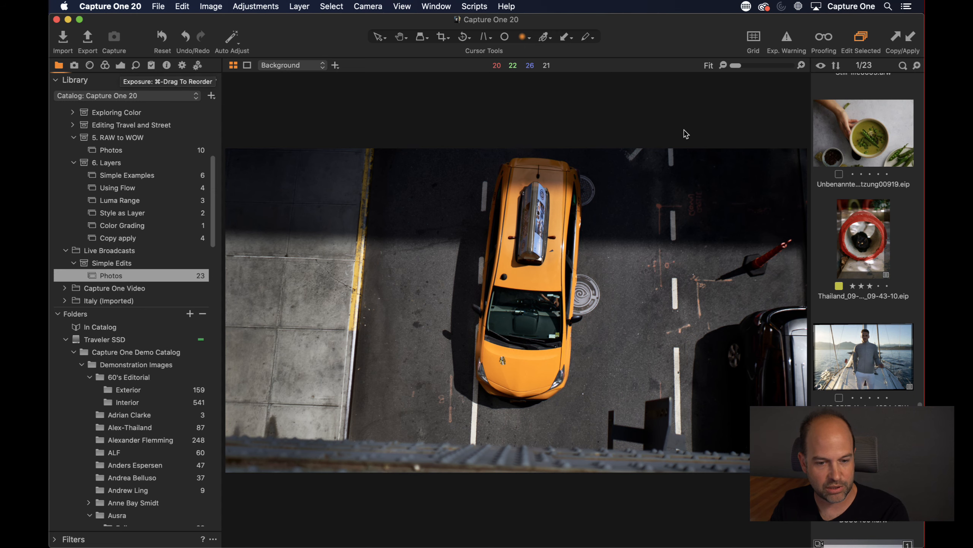
pyautogui.click(818, 166)
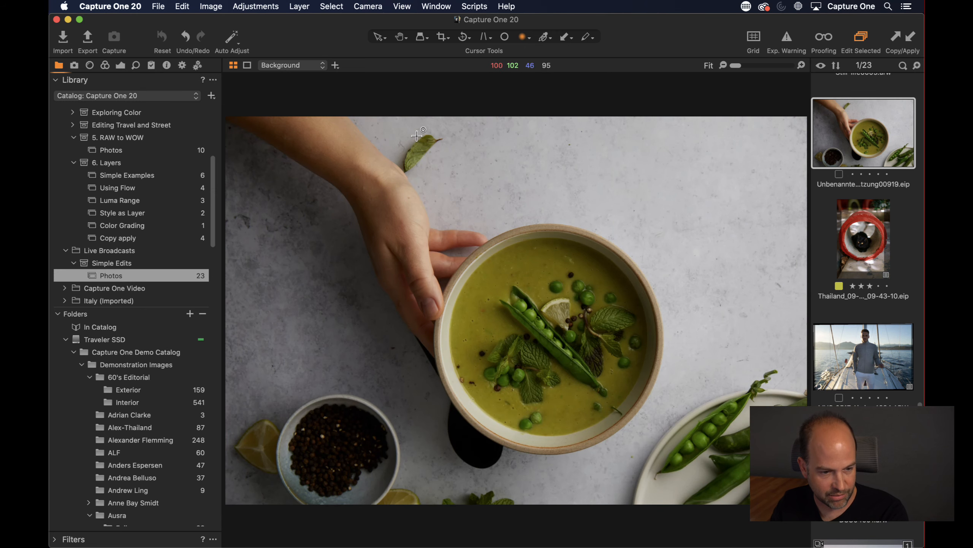
# - Add a heal layer and remove the loose green leaf beside the wrist, sampling the clean grey surface above the soup bowl
pyautogui.click(123, 69)
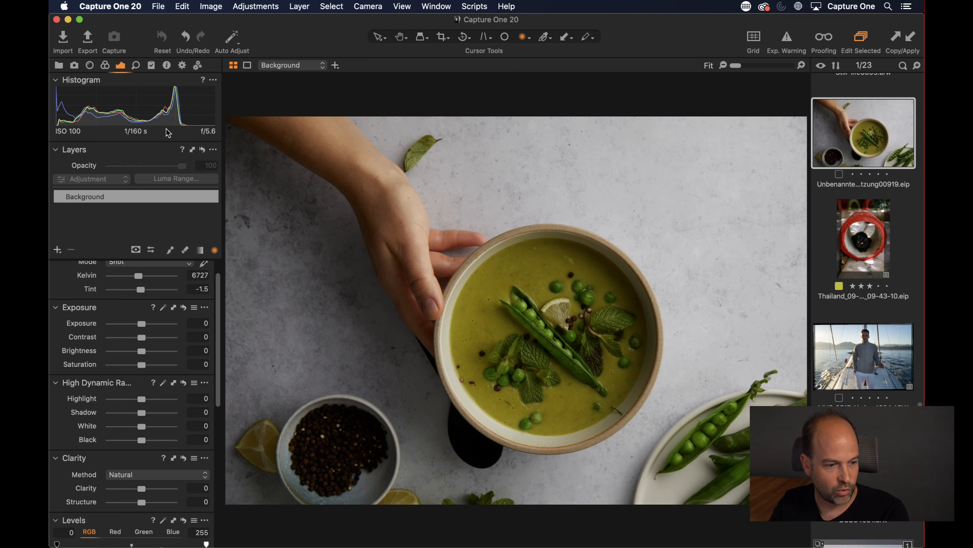
pyautogui.click(58, 251)
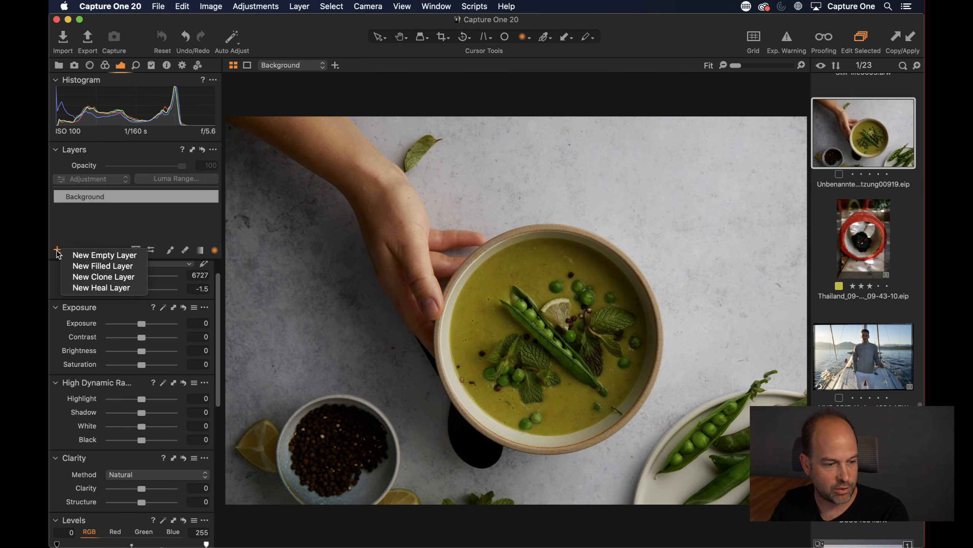
pyautogui.click(76, 288)
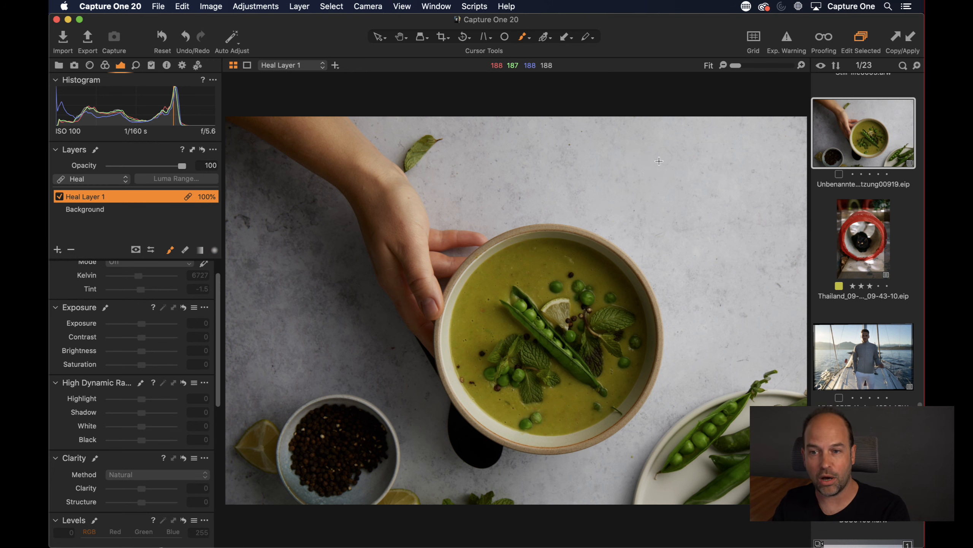
pyautogui.keyDown('alt'); pyautogui.click(615, 173); pyautogui.keyUp('alt')
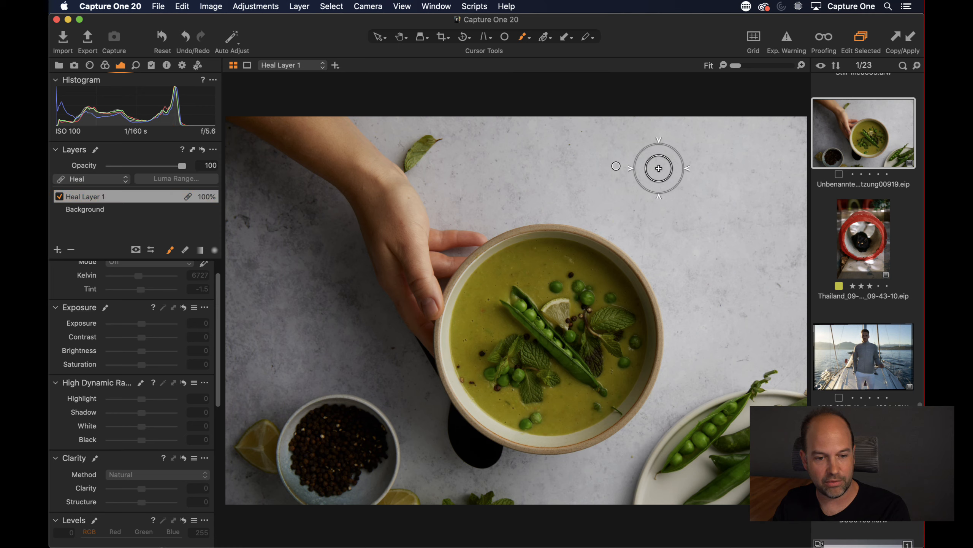
pyautogui.moveTo(434, 141); pyautogui.dragTo(404, 163)
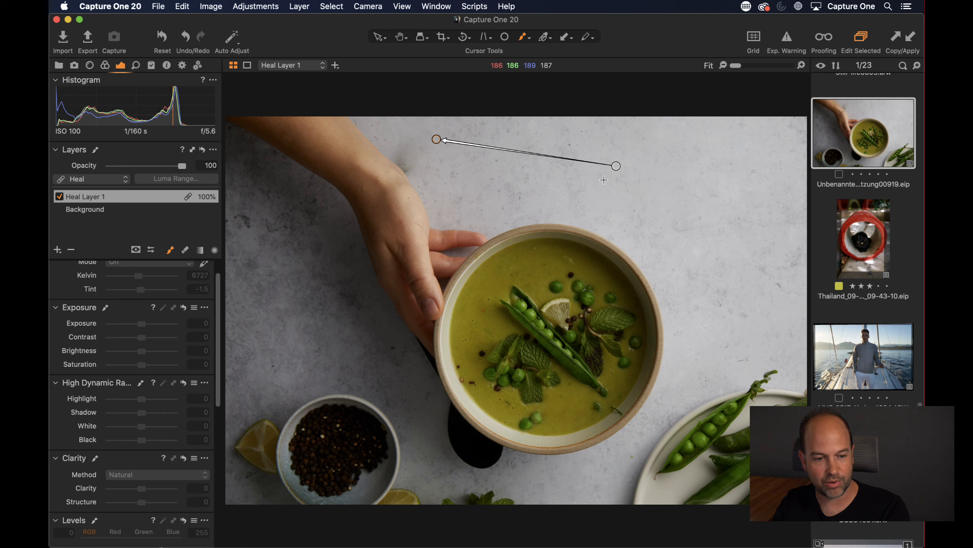
pyautogui.moveTo(433, 138); pyautogui.dragTo(430, 142)
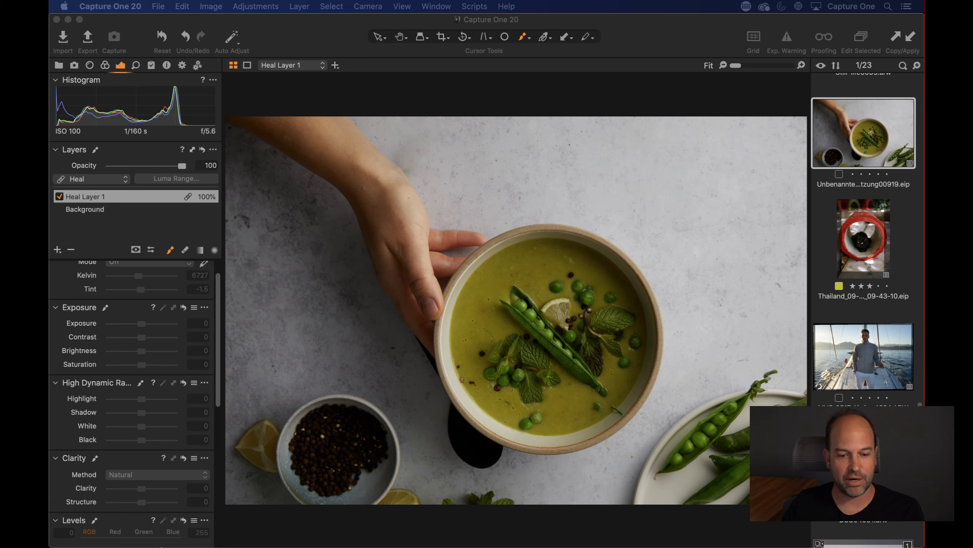
# - Return to the catalog's library of albums and folders
pyautogui.click(58, 65)
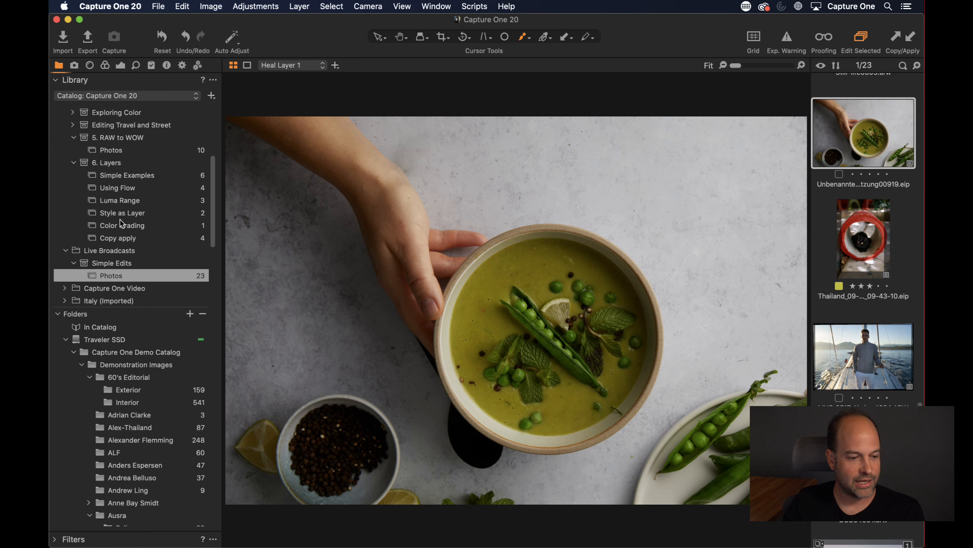